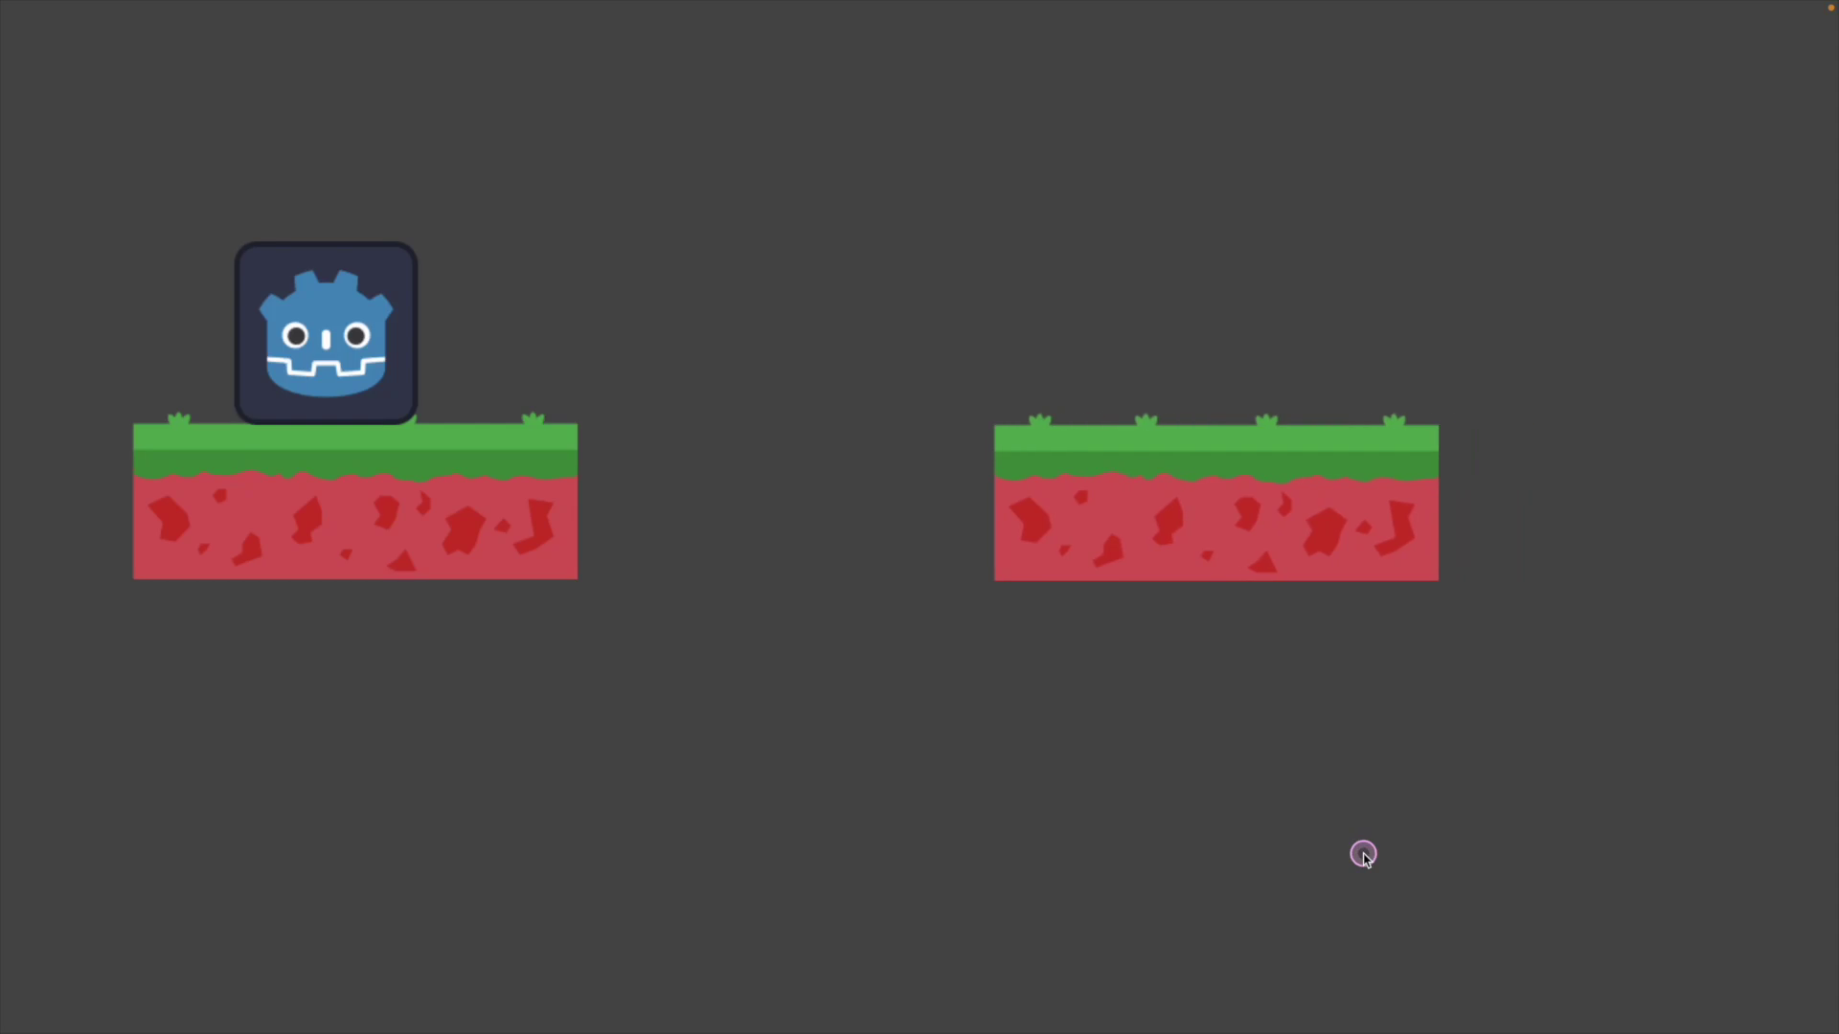
# Play the demo, walking and jumping the player onto the moving platform and riding it
pyautogui.press('Right')
pyautogui.press('space')
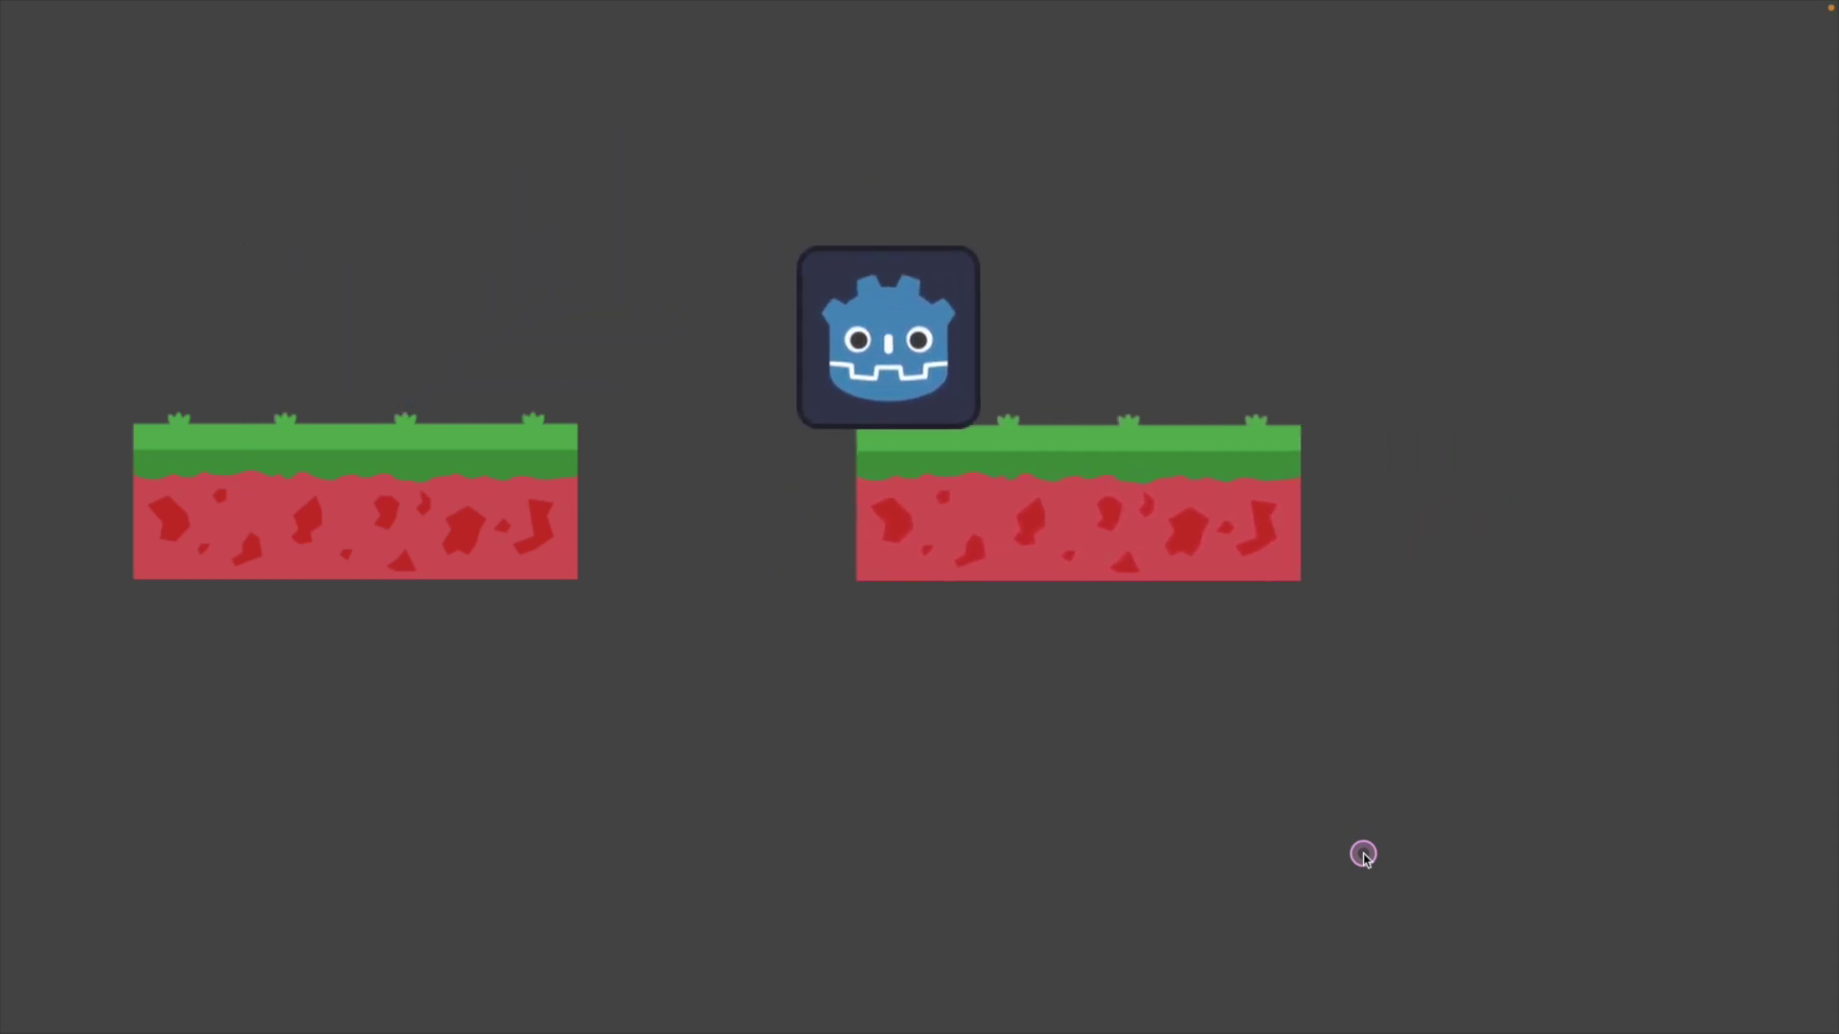
pyautogui.press('Right')
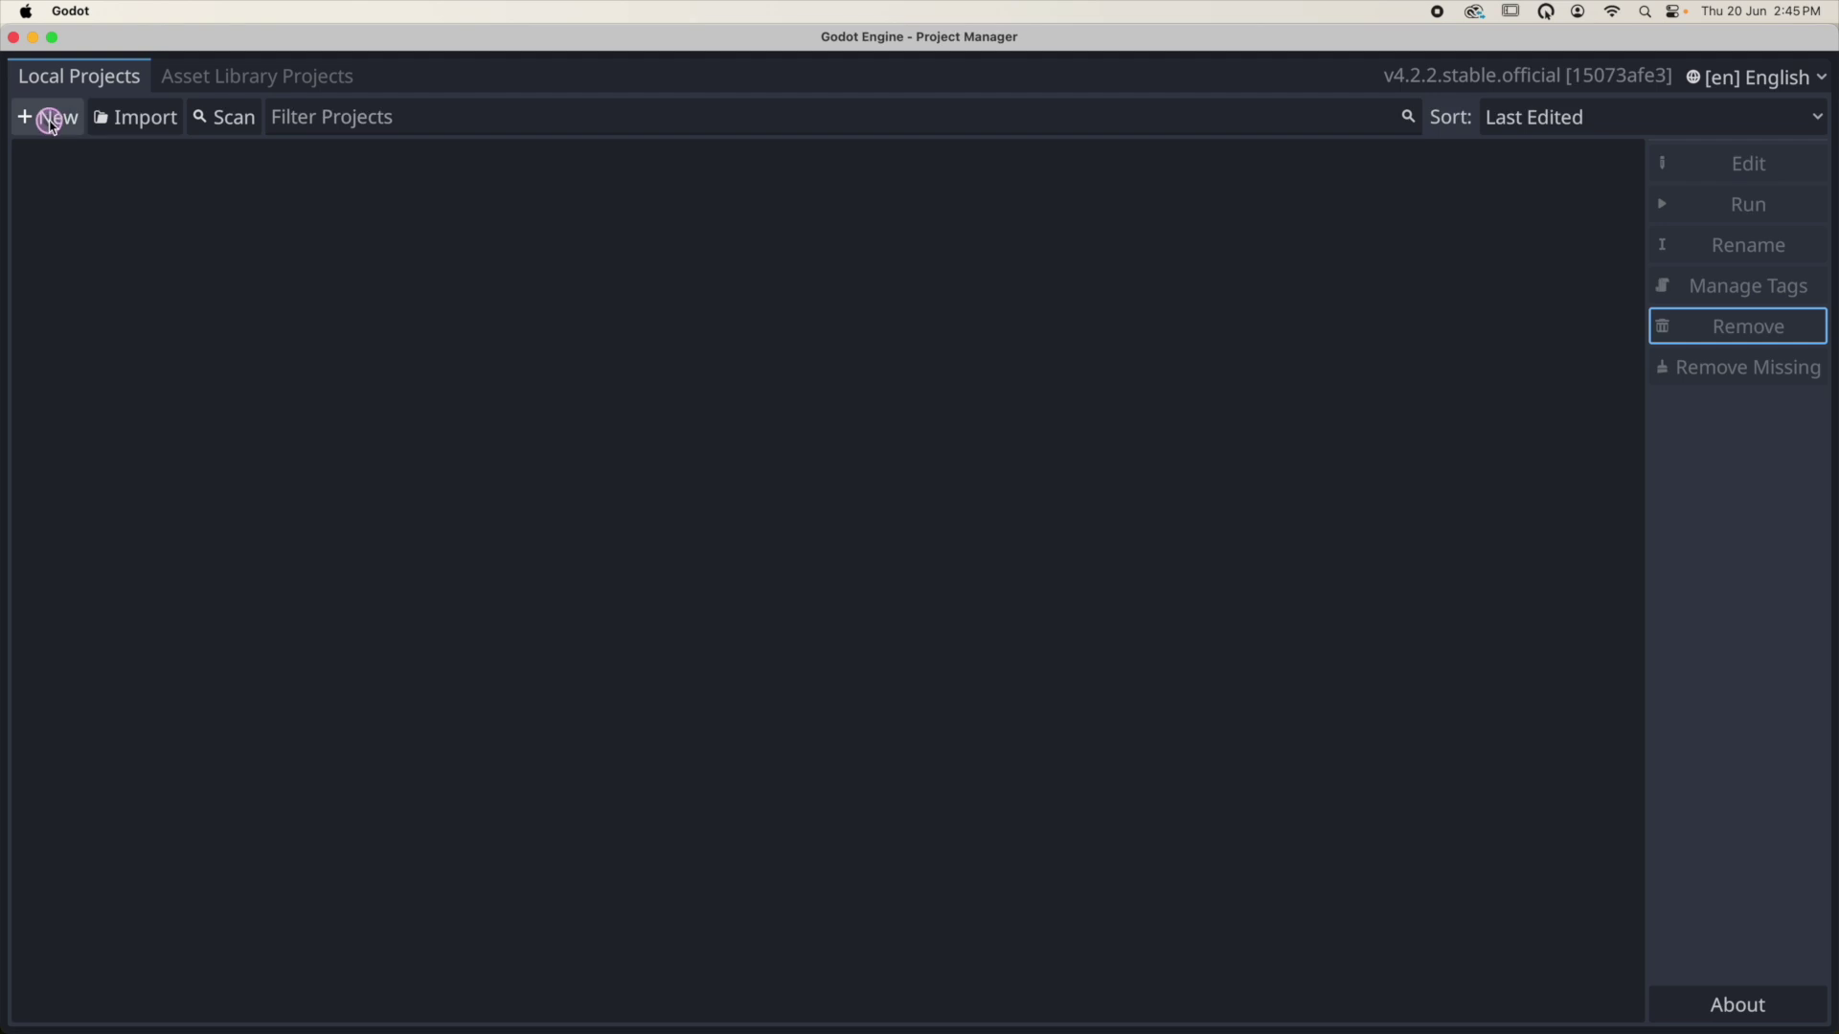
# Create the project 'Moving Platform Example' in its own folder and open it for editing
pyautogui.click(50, 120)
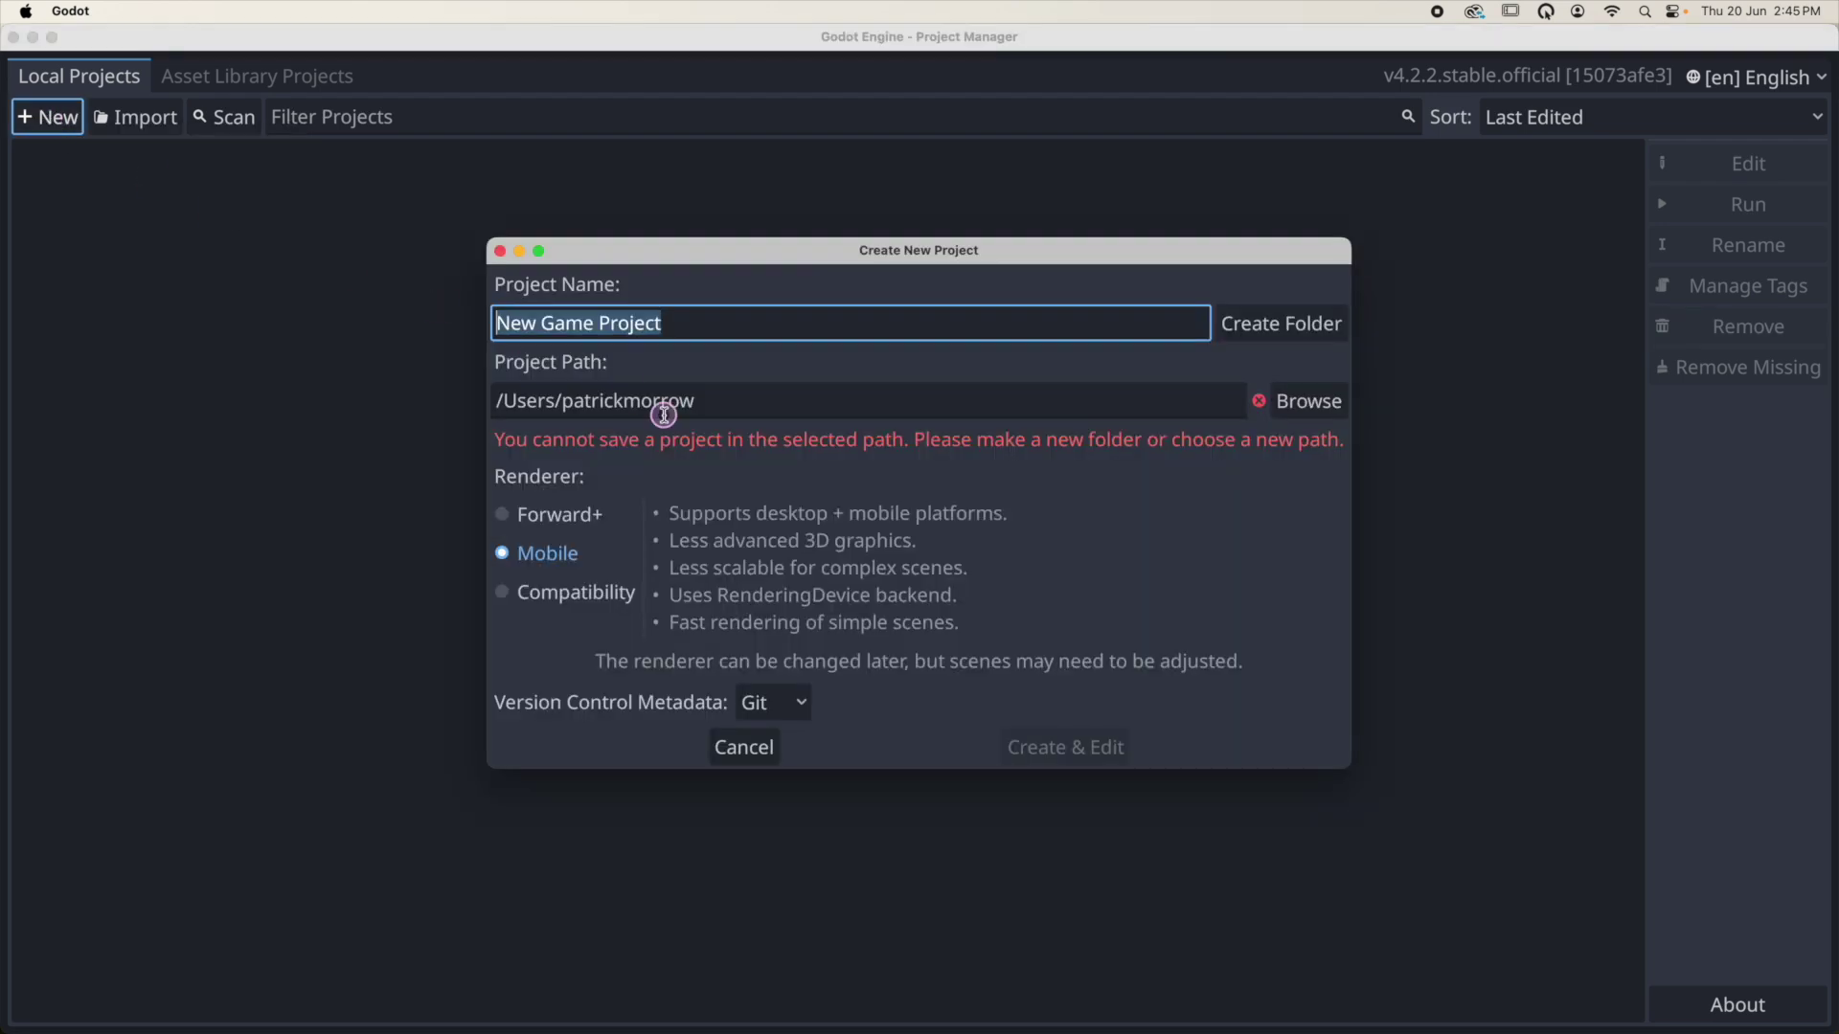
pyautogui.write('Moving Platform Example')
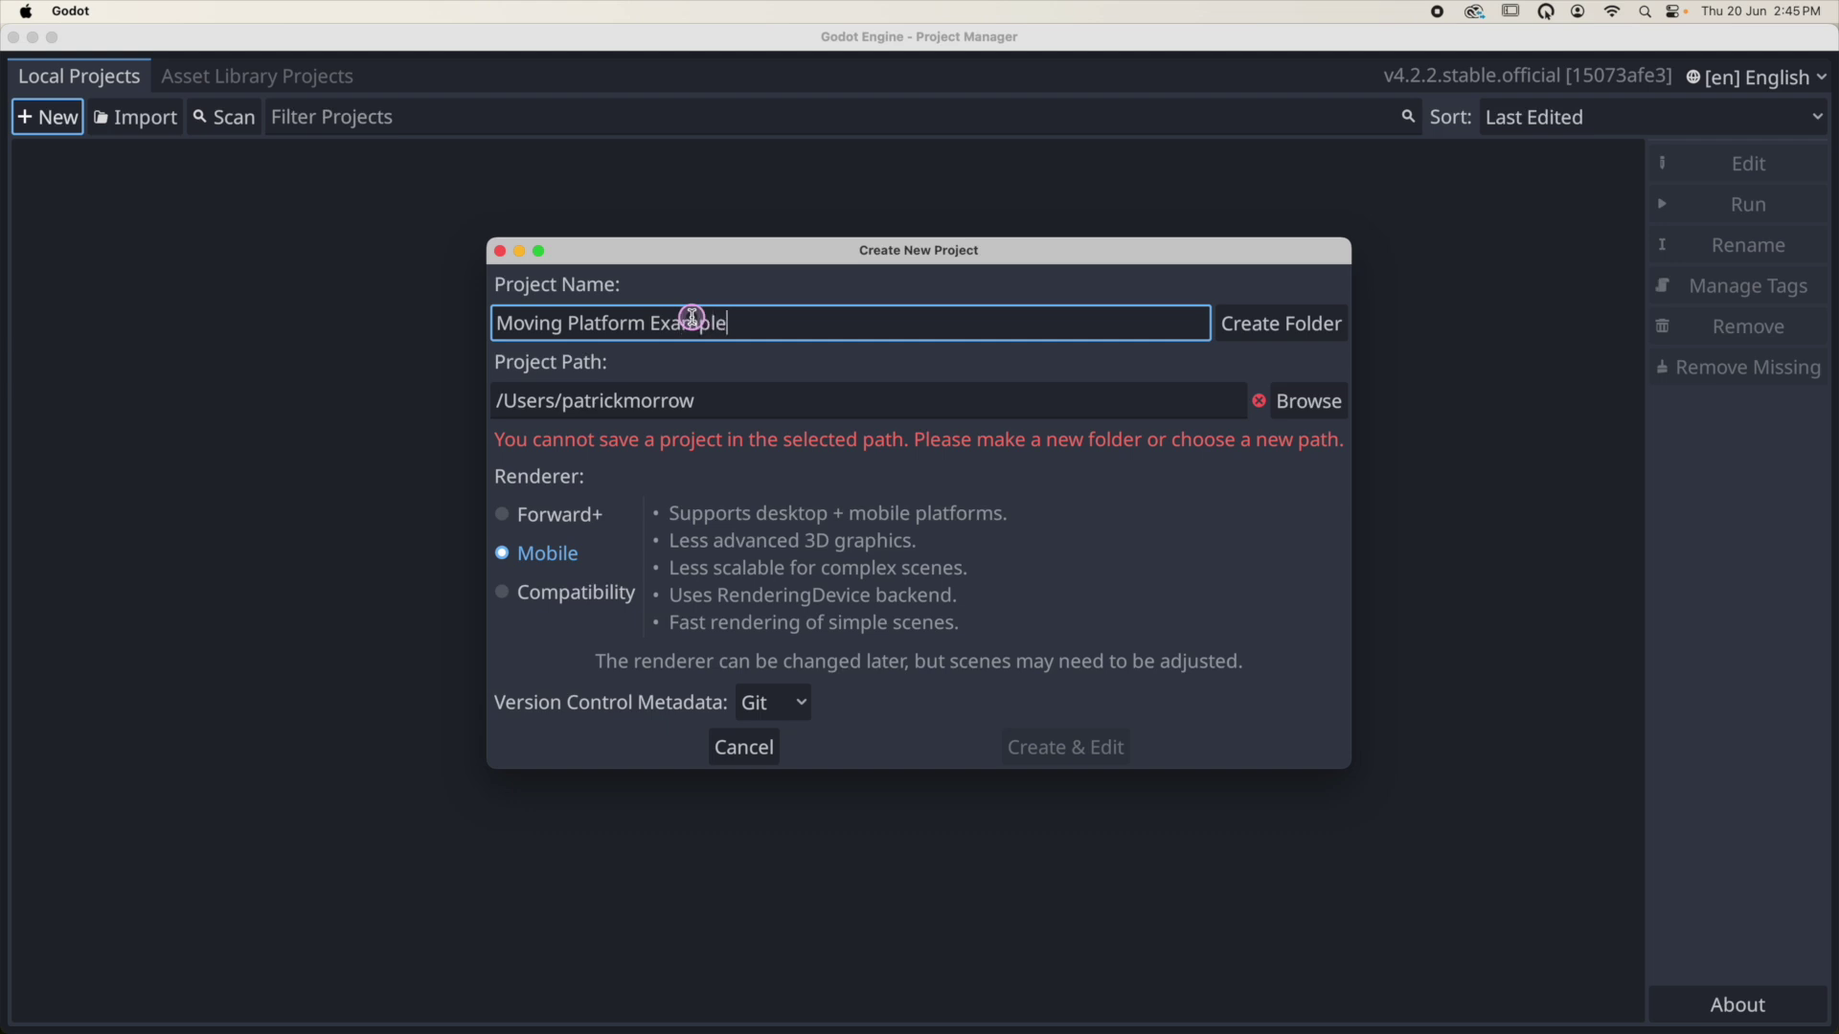
pyautogui.click(1308, 323)
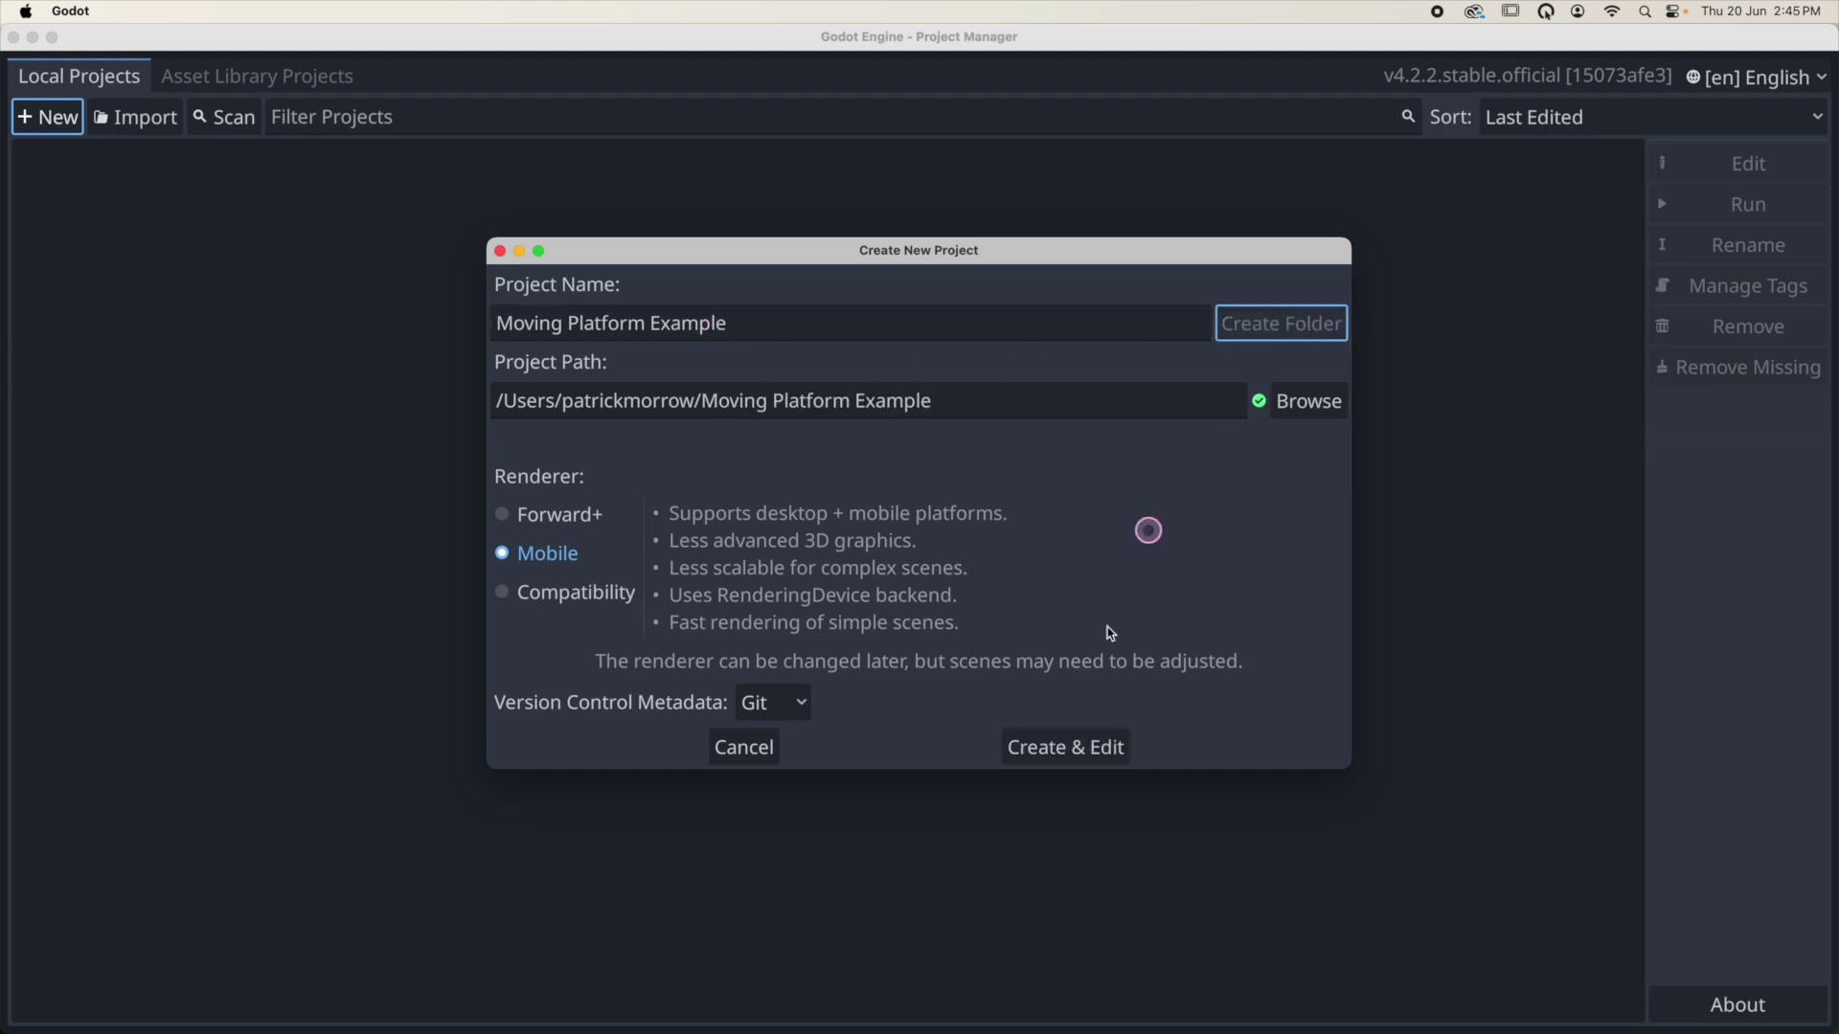
pyautogui.click(1057, 767)
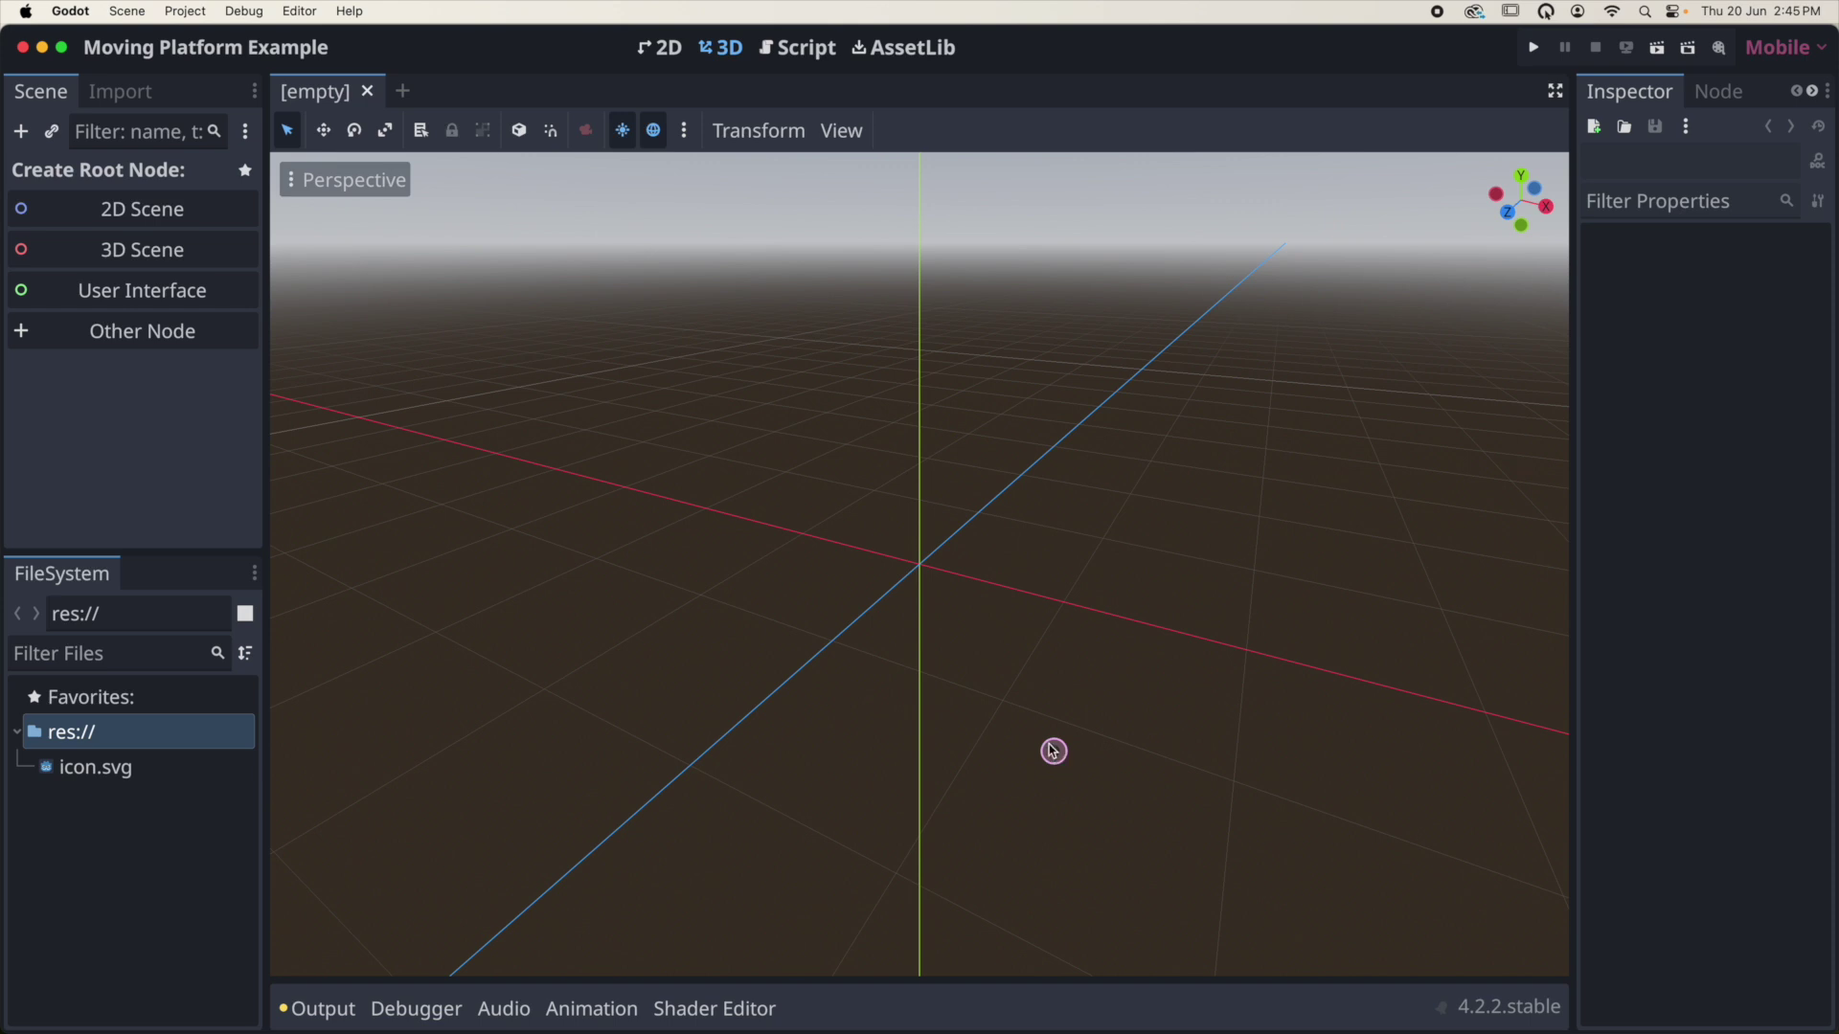
# In the 2D workspace, zoom to 100%, frame the viewport rectangle, and create a 2D Scene root
pyautogui.click(659, 47)
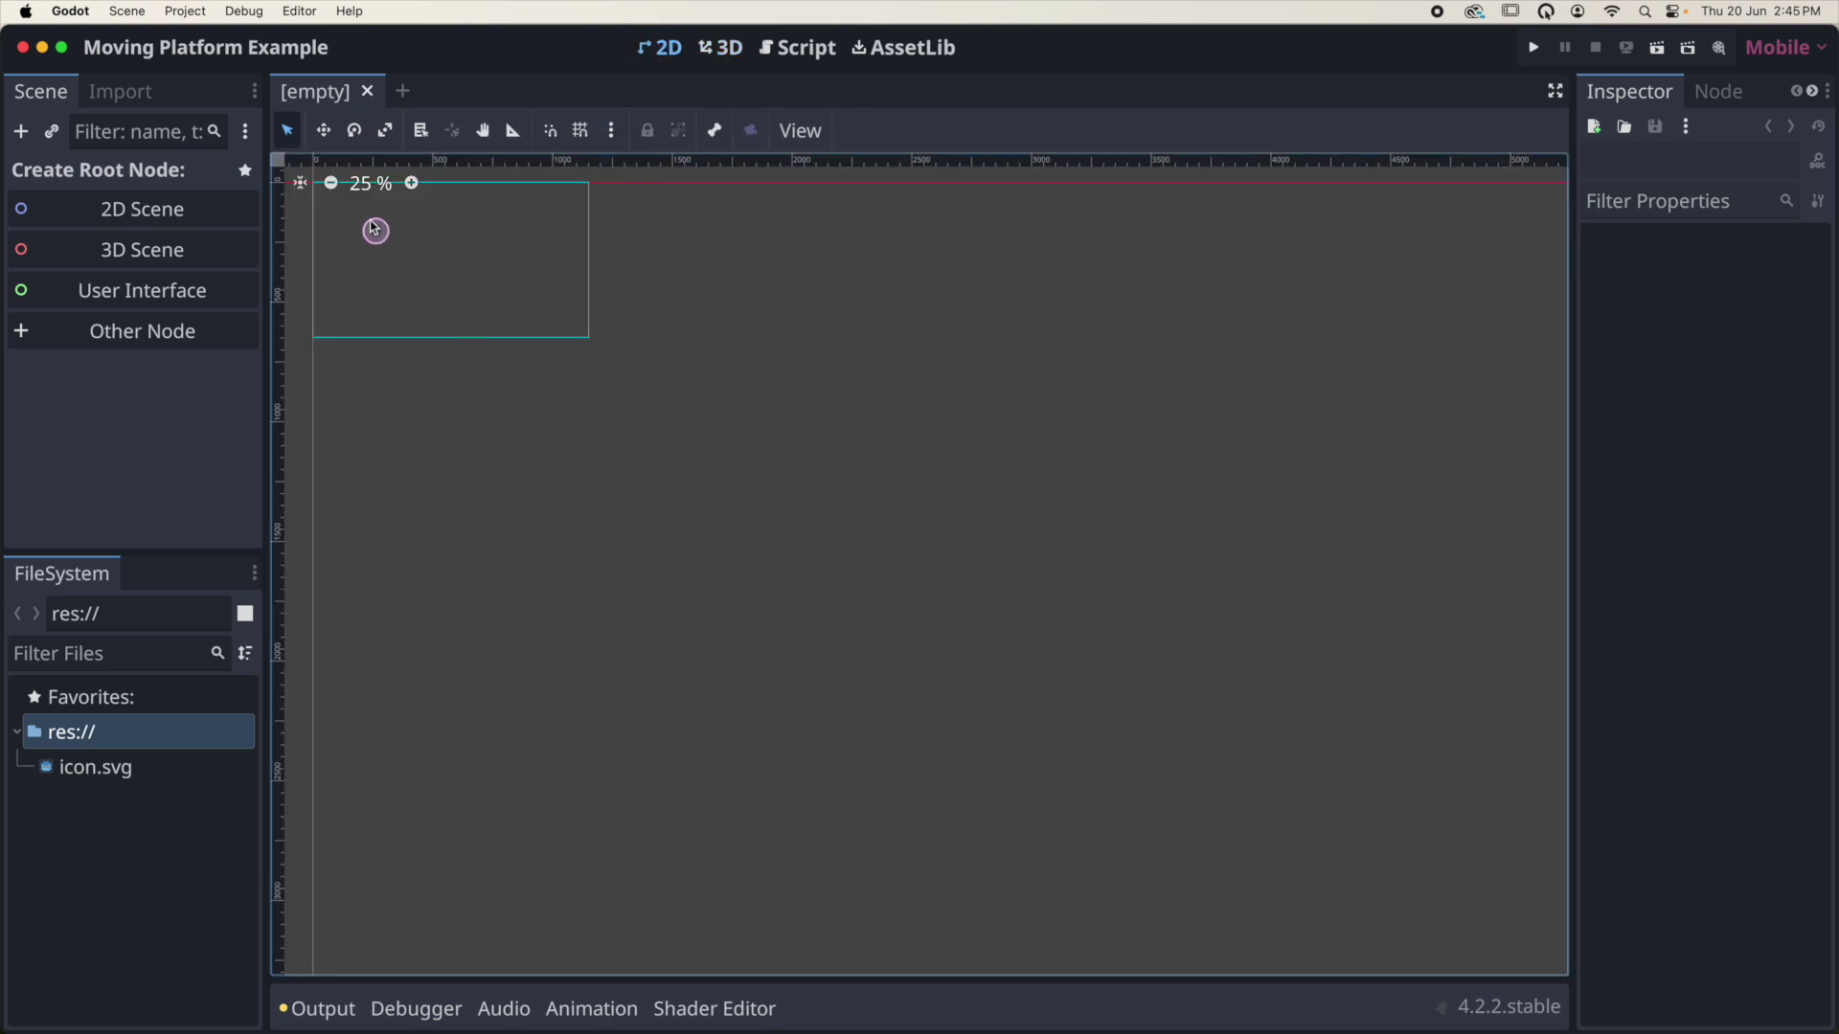
pyautogui.click(411, 184)
pyautogui.click(411, 183)
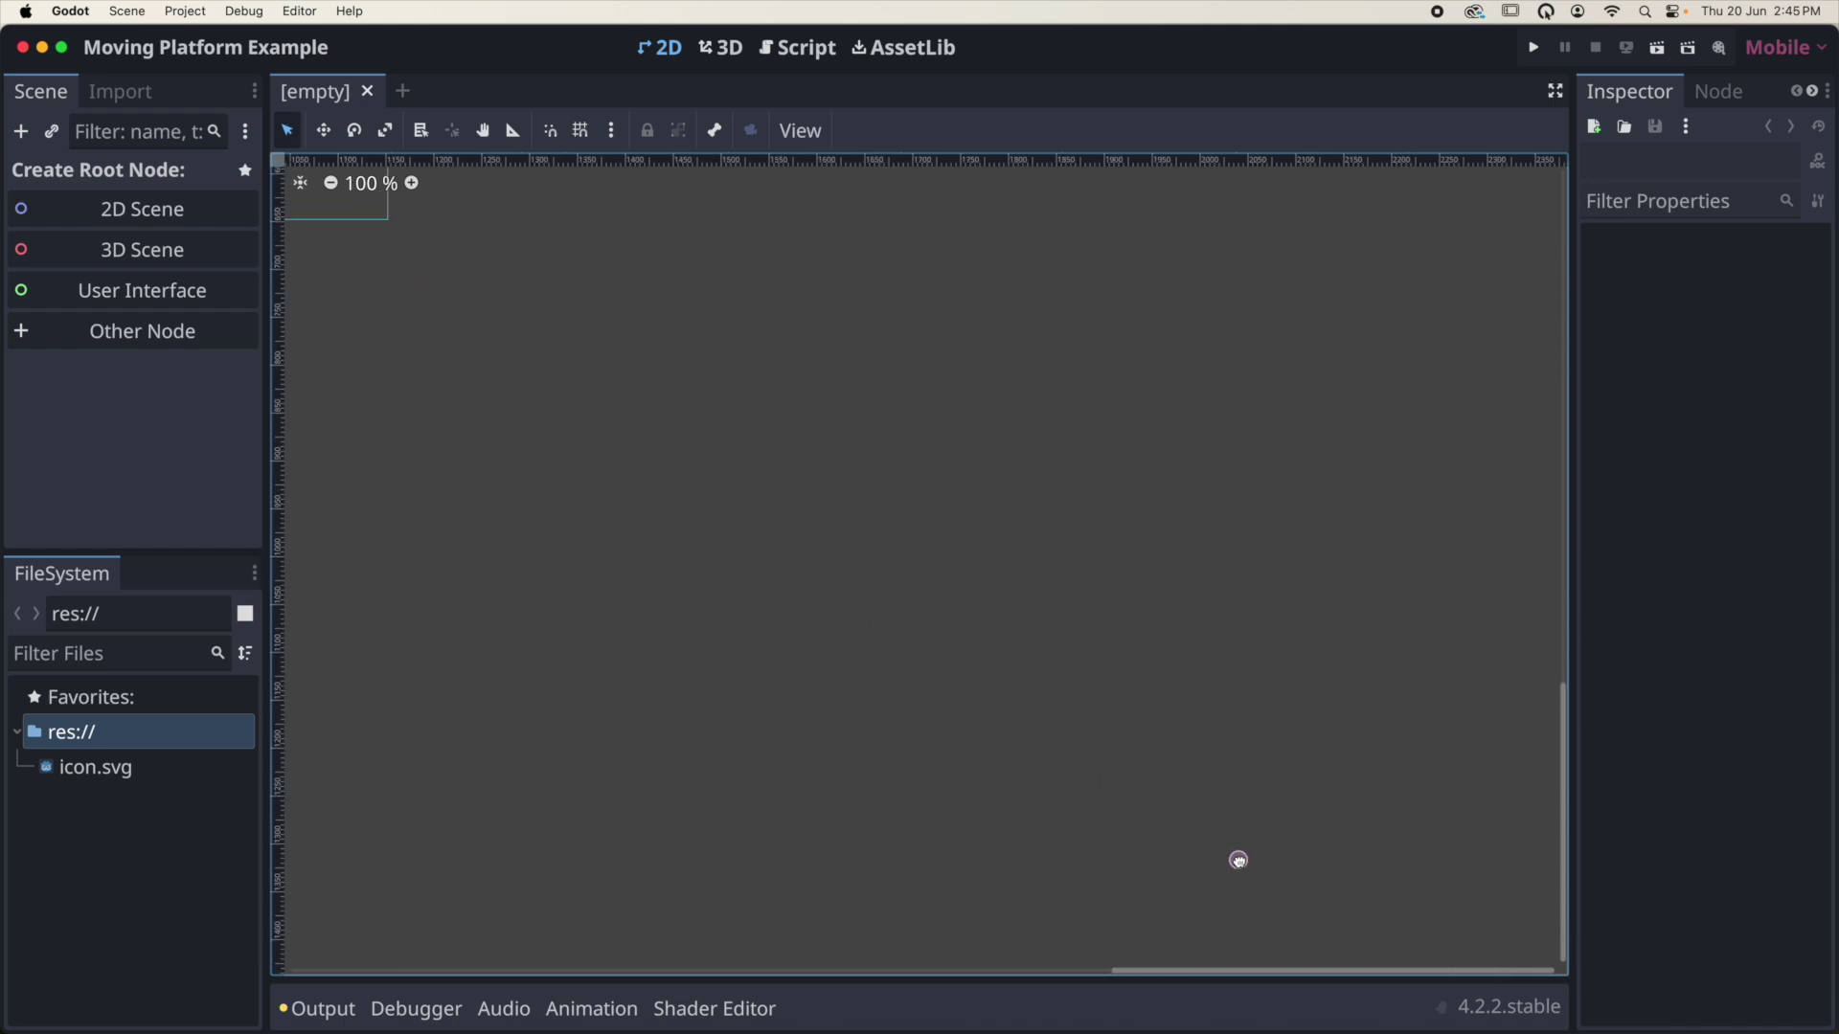
pyautogui.moveTo(1238, 860); pyautogui.dragTo(1099, 693, button='middle')
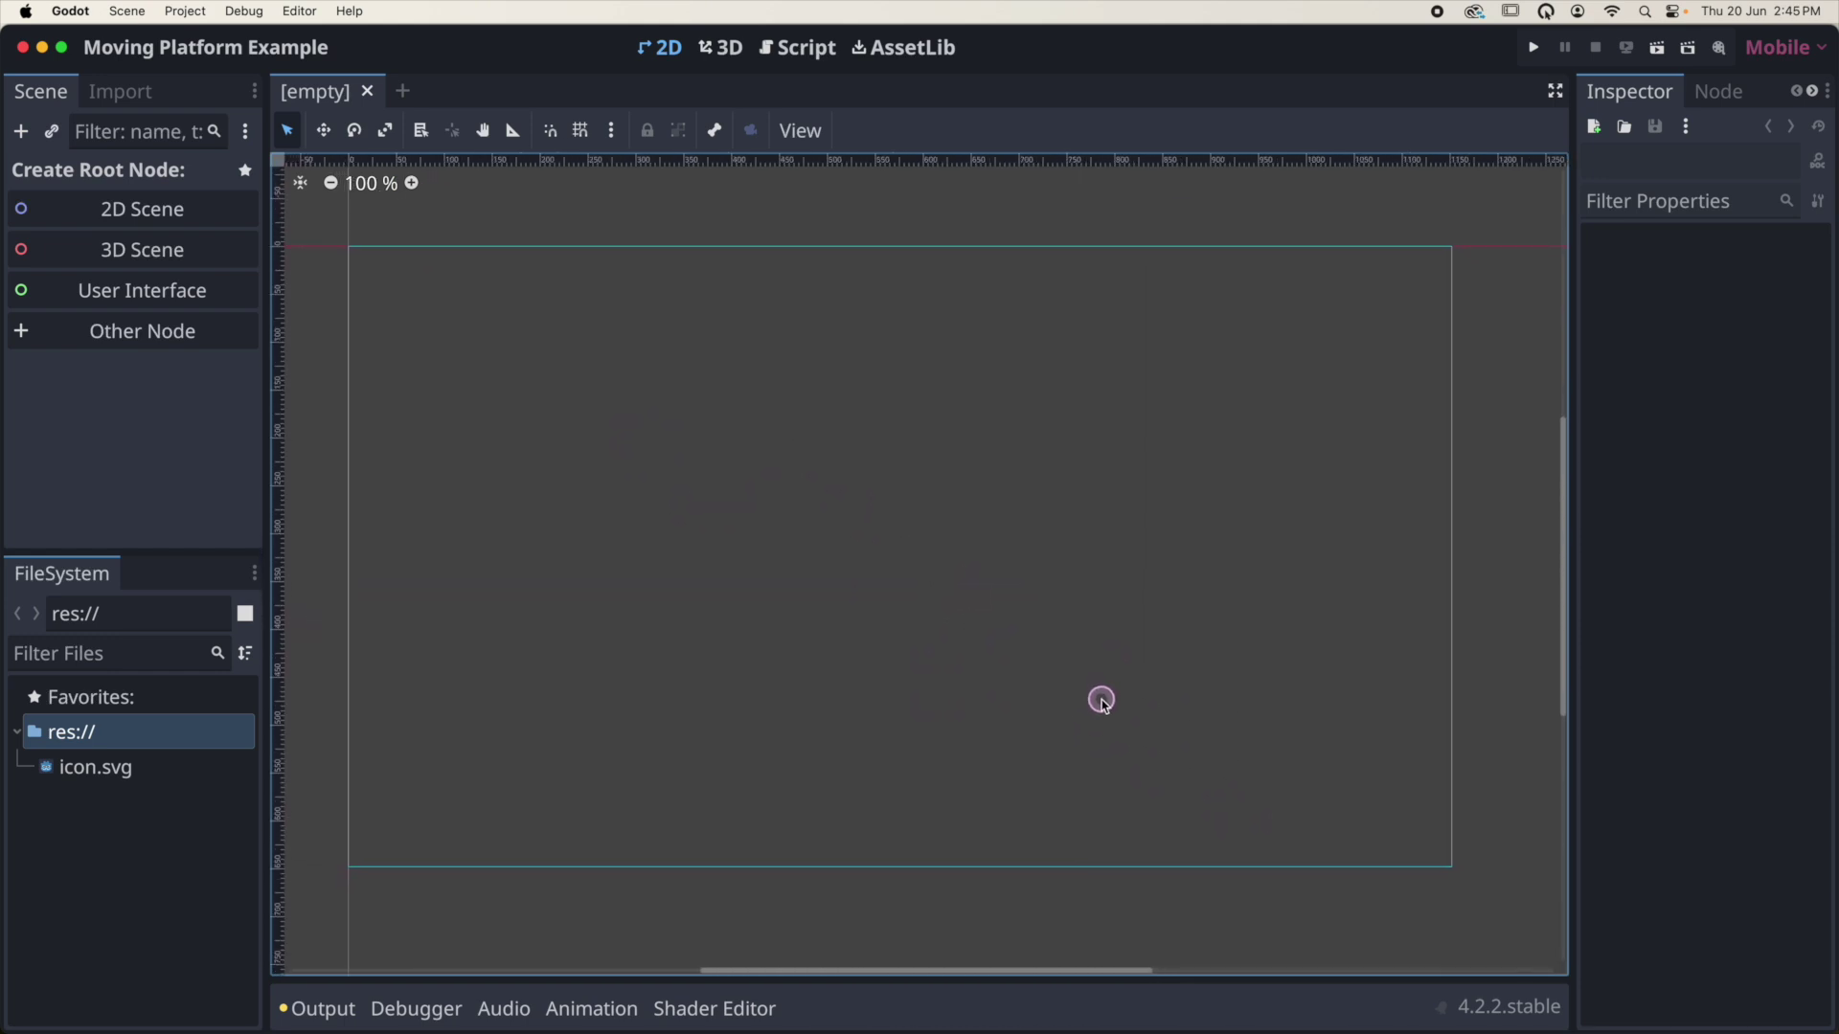
pyautogui.click(161, 213)
# Rename the Node2D root to 'World', ready to add a child node
pyautogui.click(104, 179)
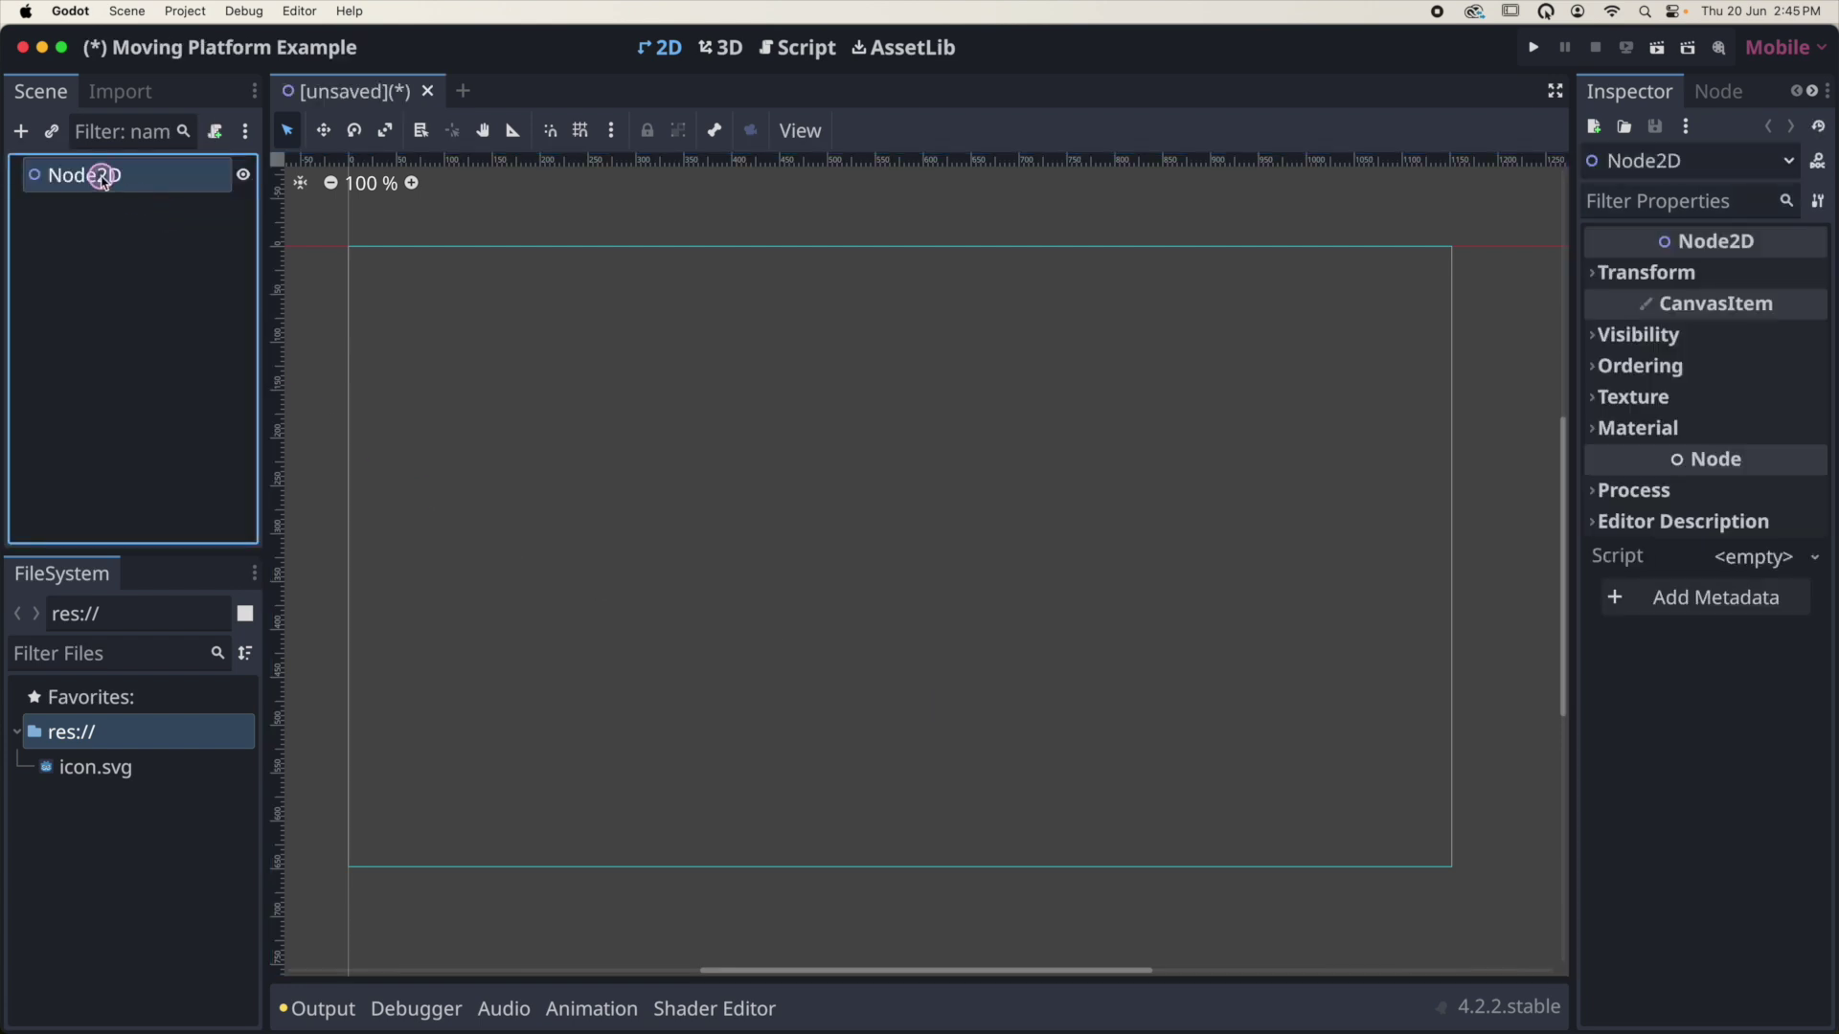
pyautogui.click(103, 179)
pyautogui.write('W')
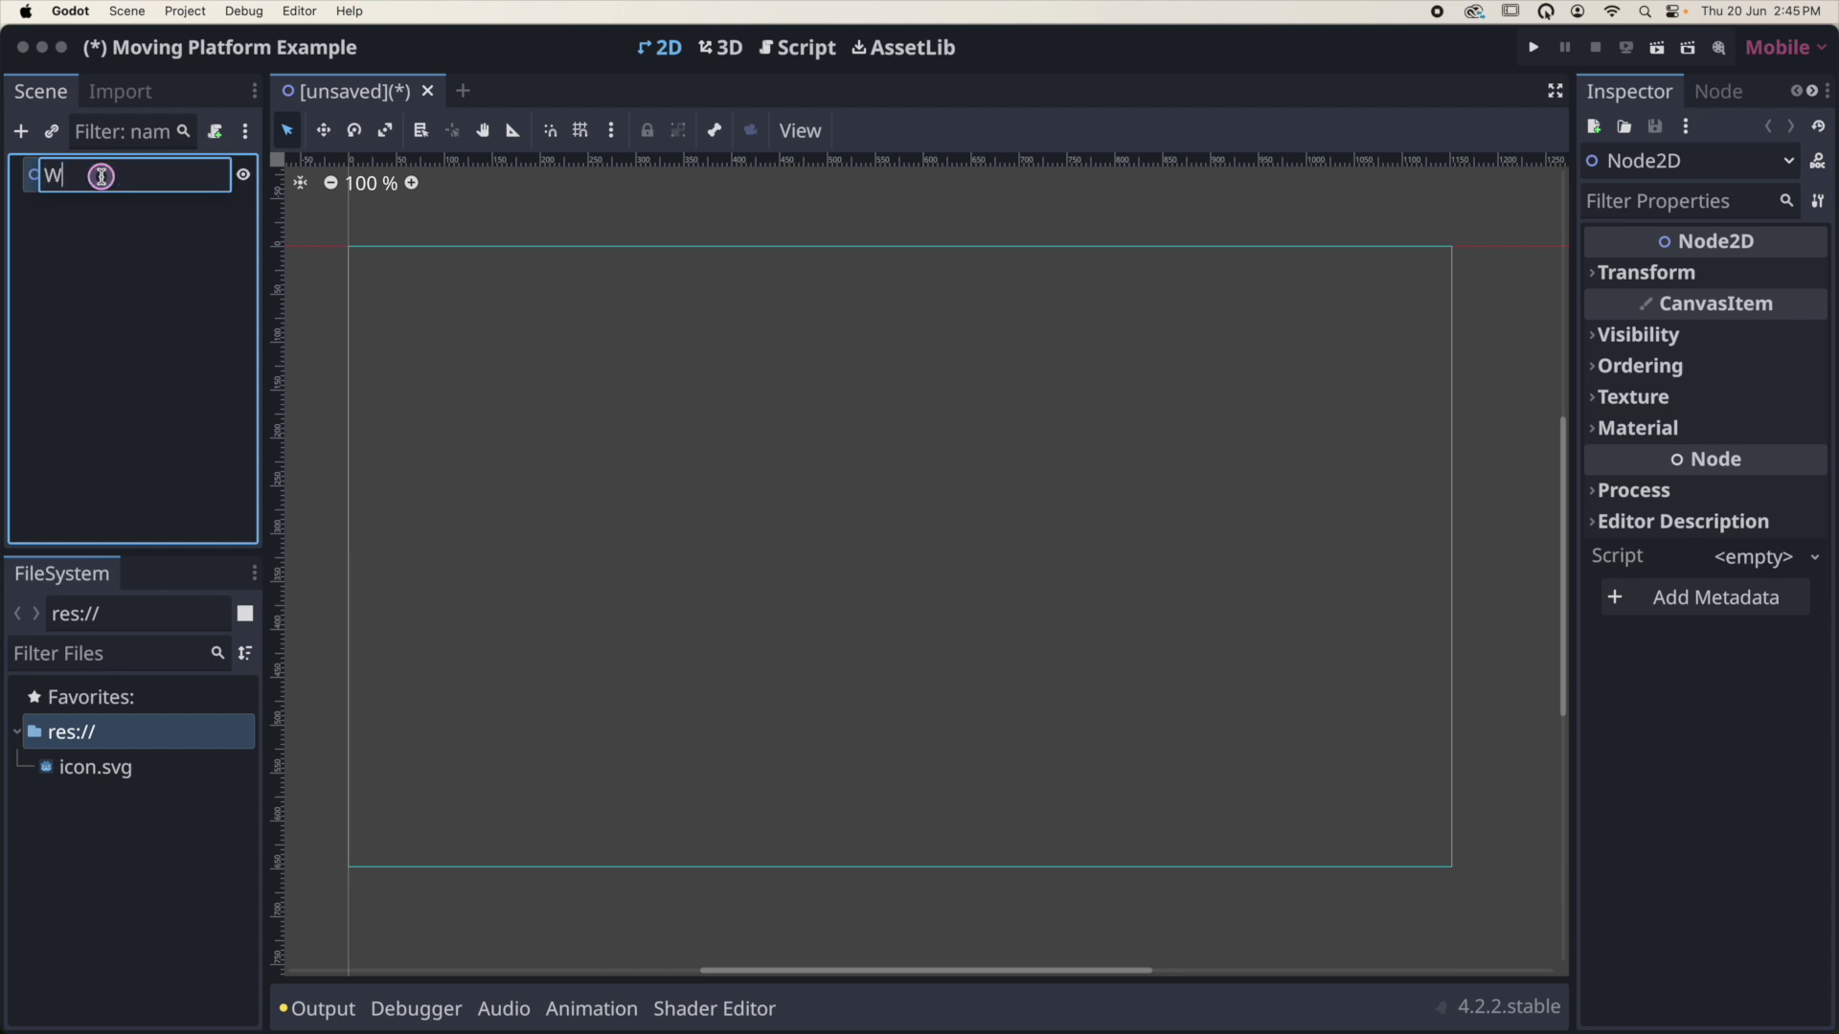
pyautogui.write('orld')
pyautogui.press('Return')
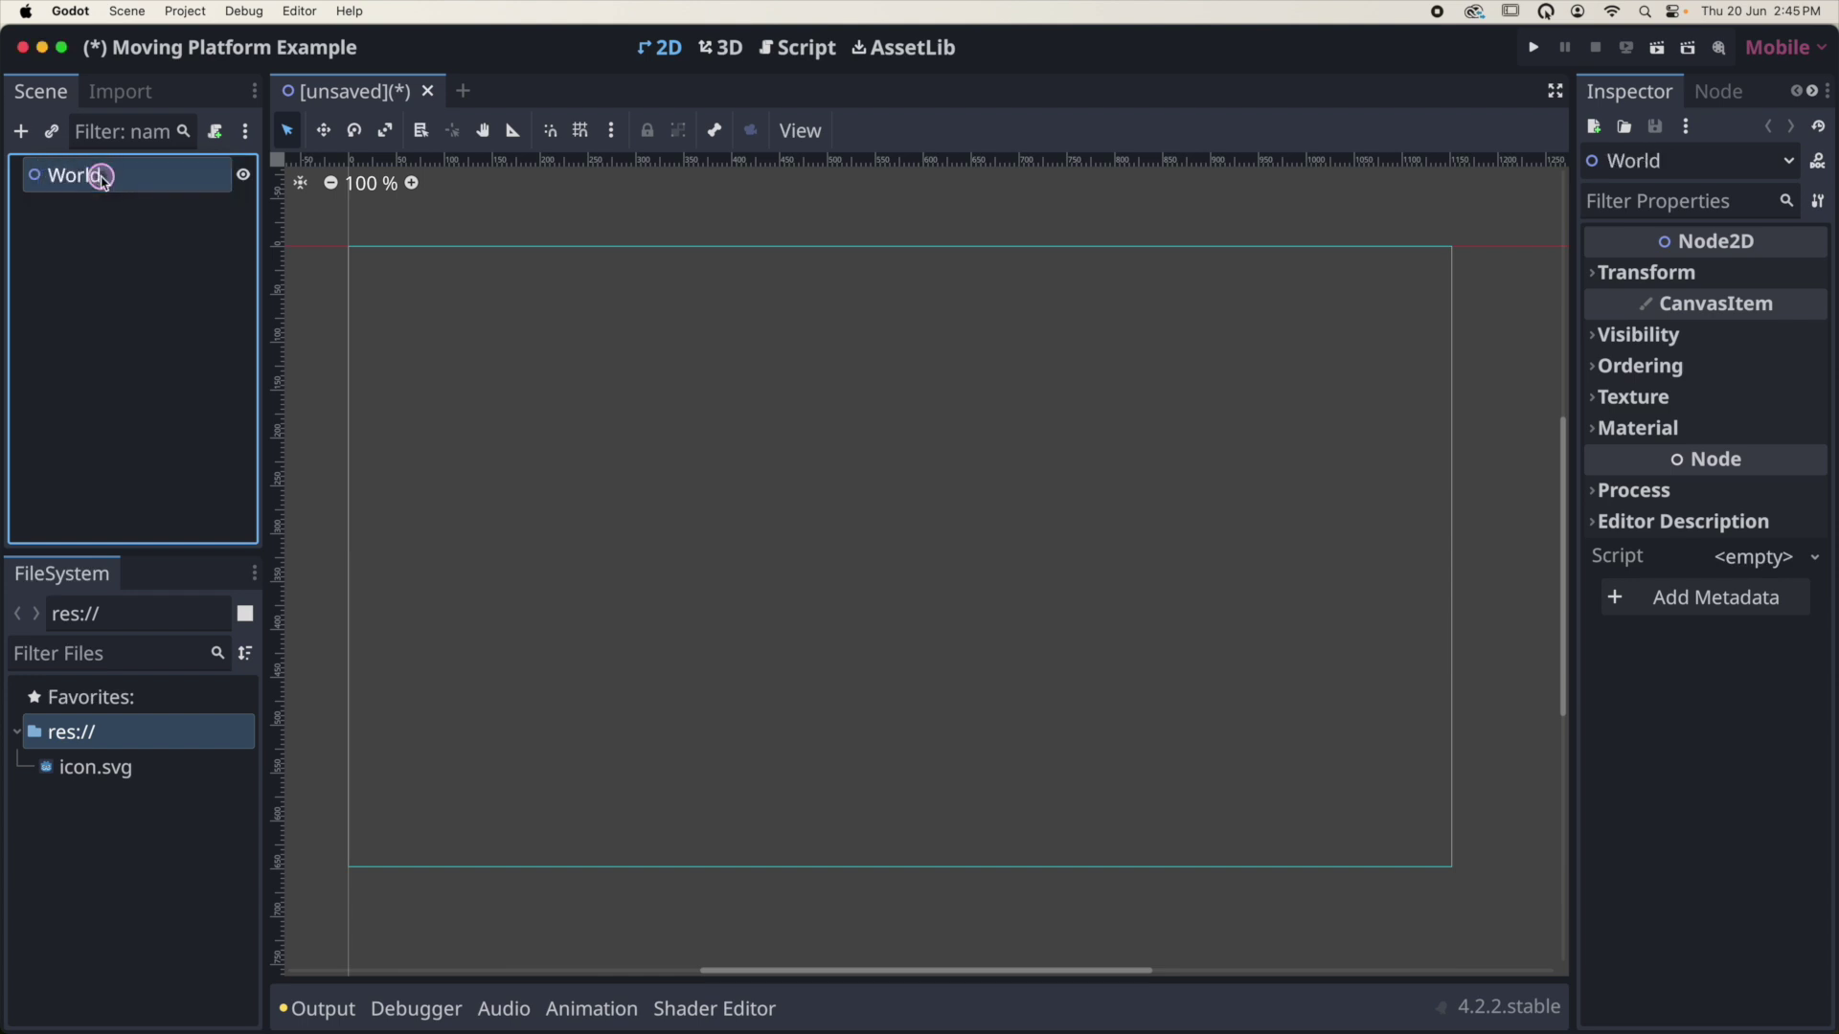
pyautogui.click(22, 132)
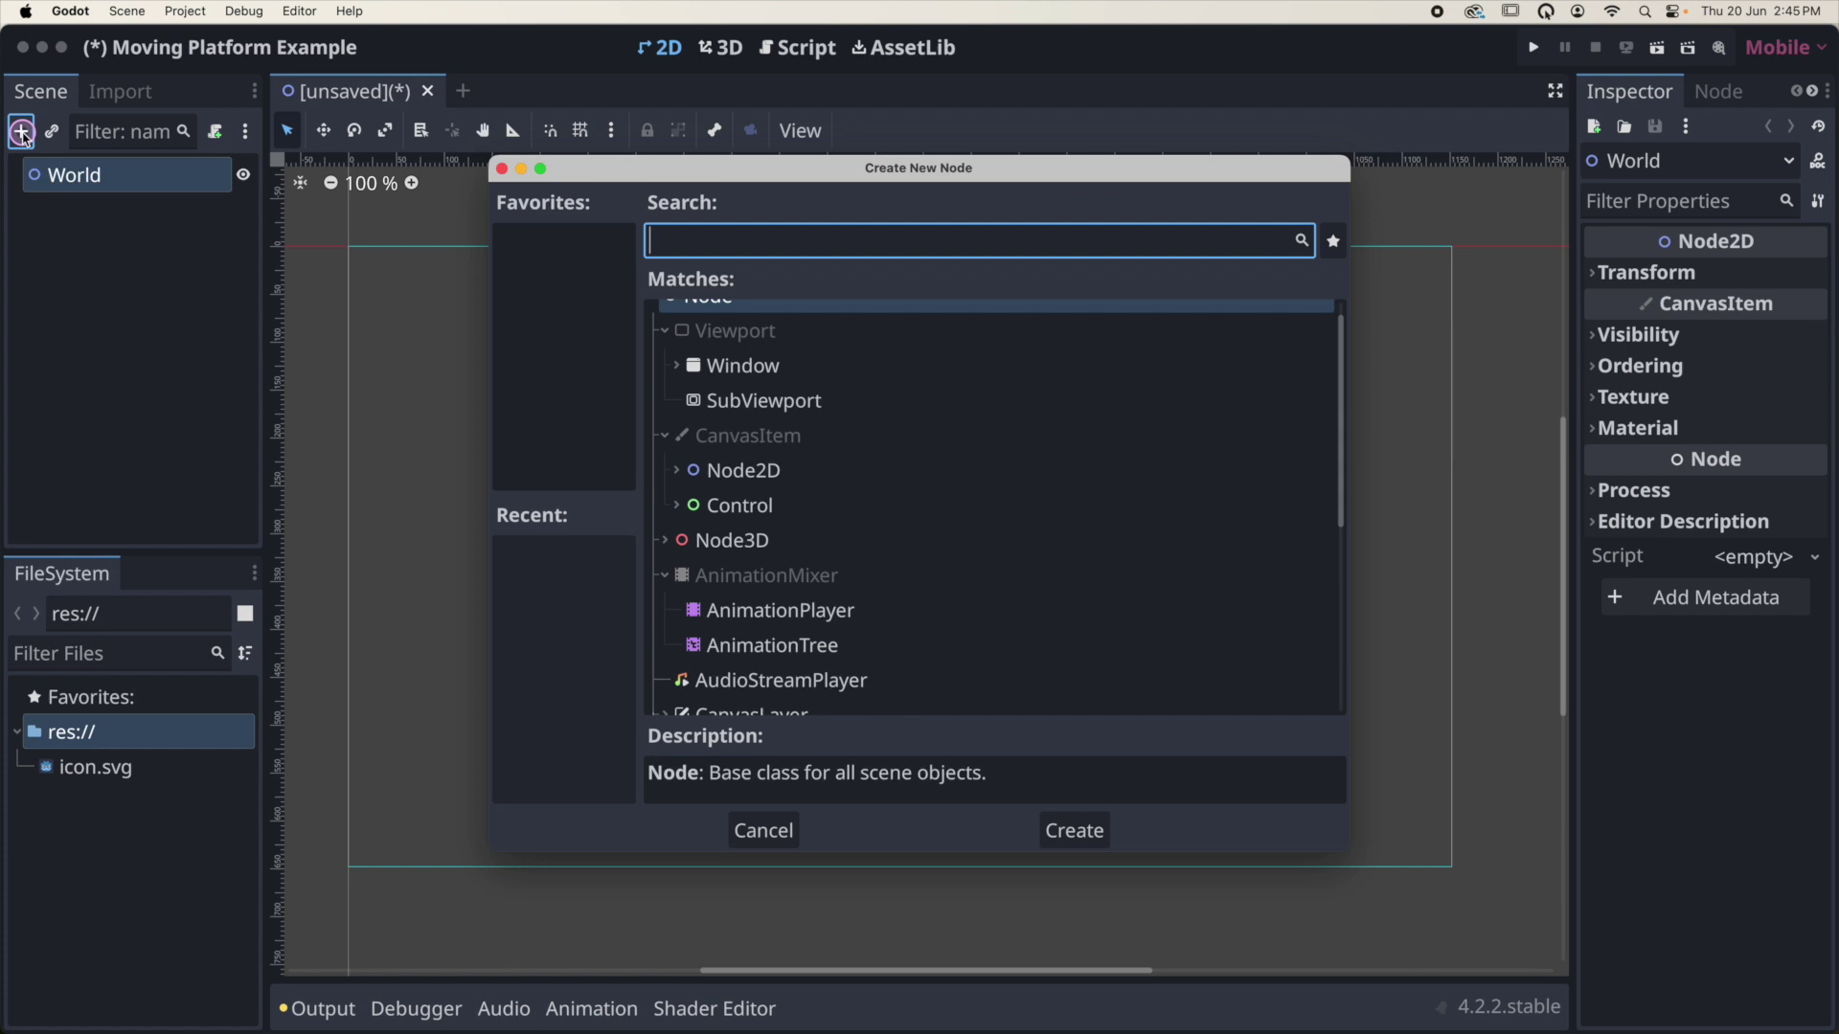
# Add an AnimatableBody2D under World and rename it 'MovingPlatform'
pyautogui.write('animat')
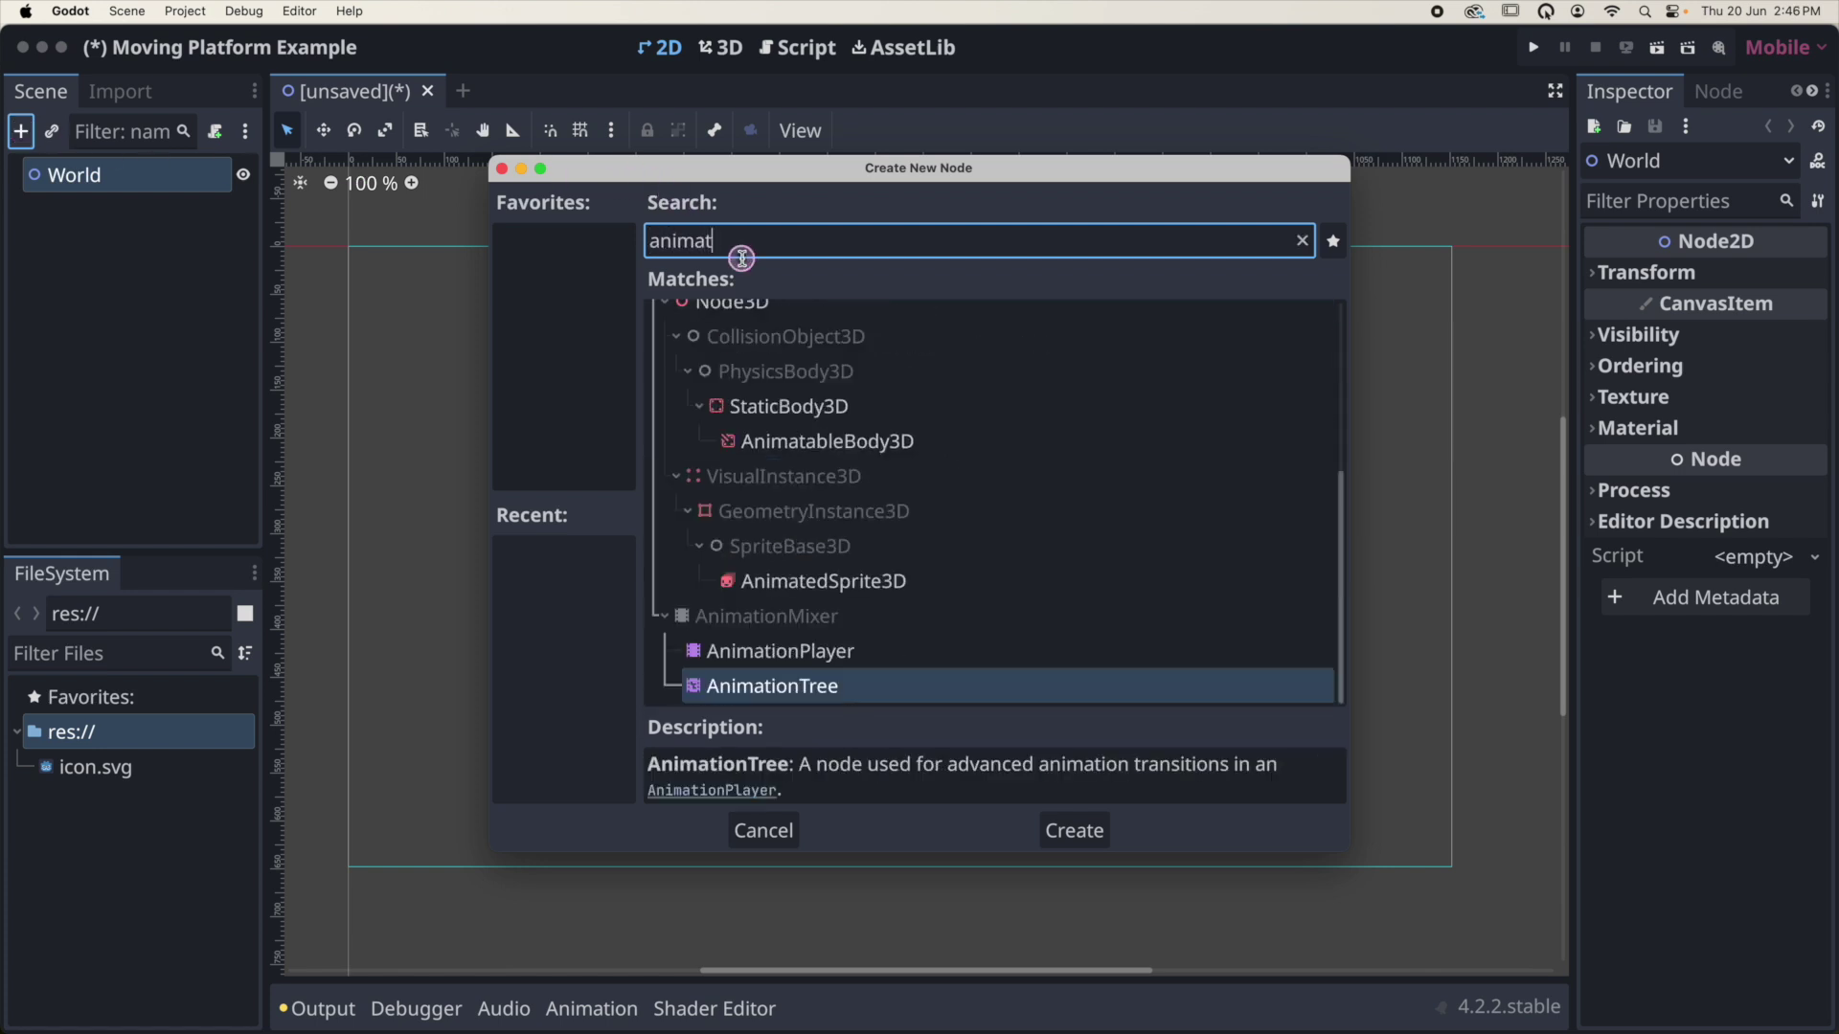
pyautogui.press('Up')
pyautogui.press('Up')
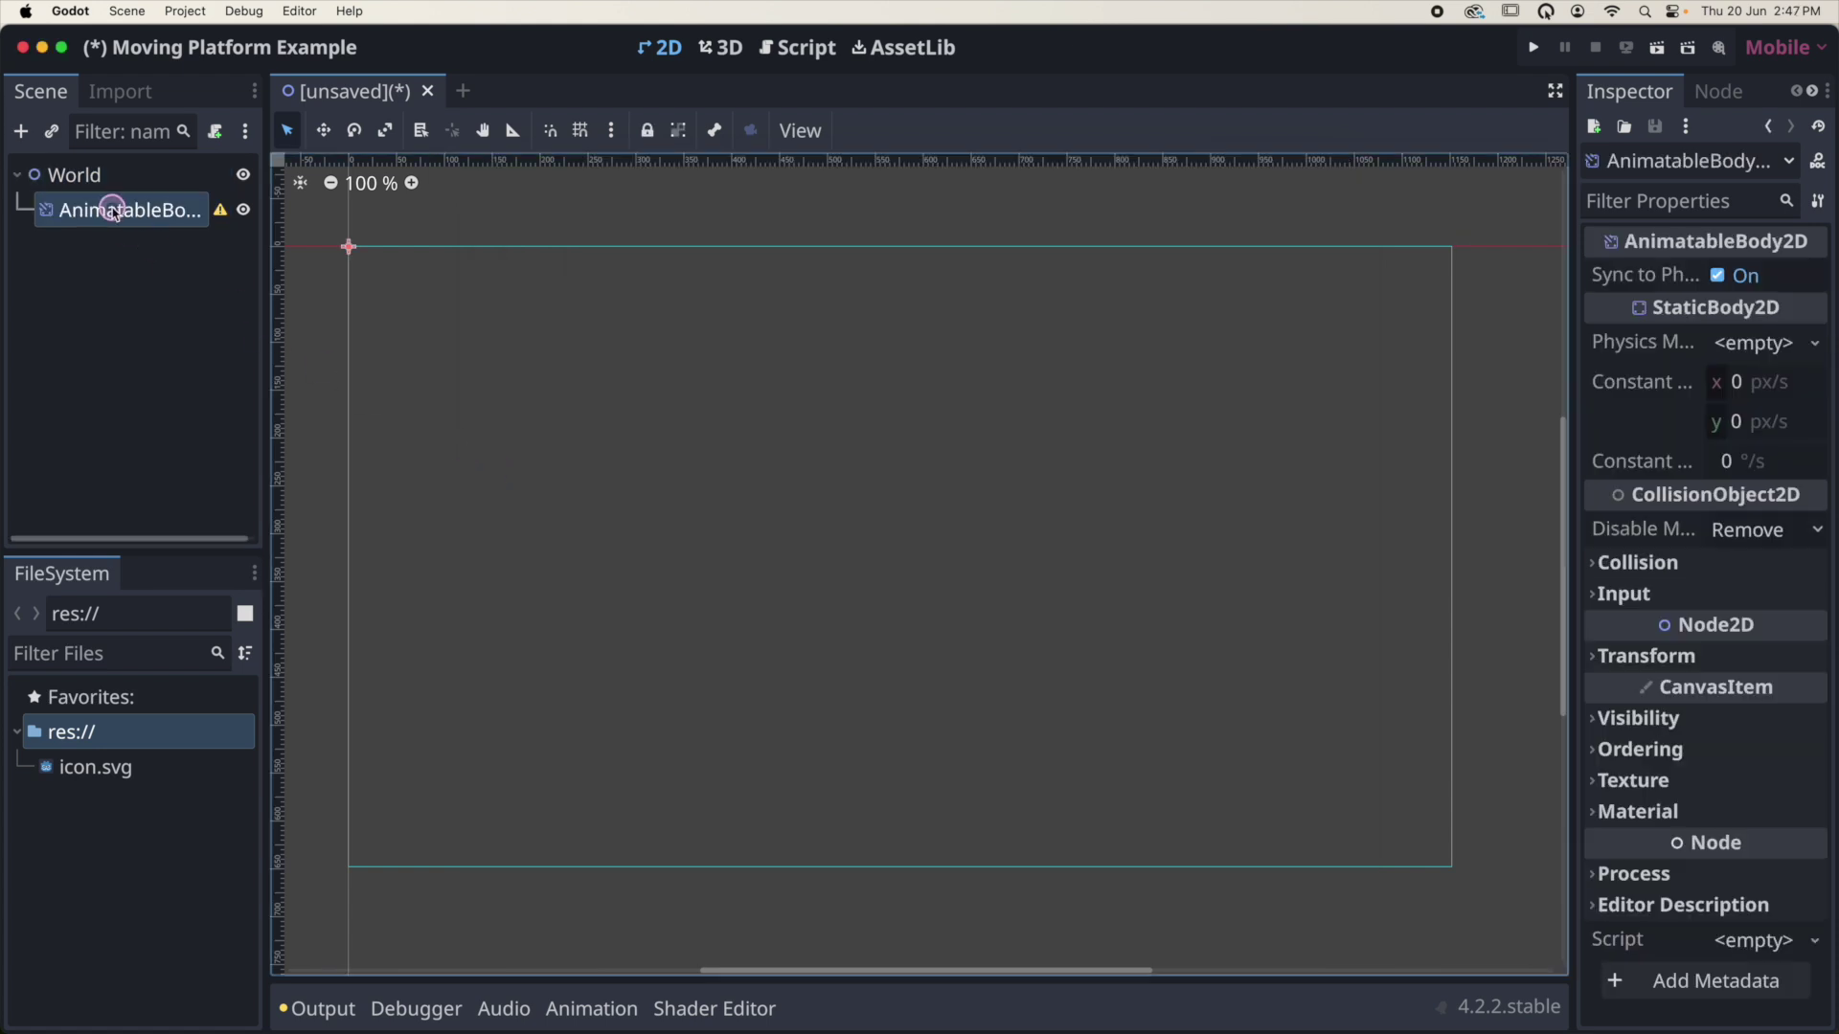
pyautogui.doubleClick(113, 212)
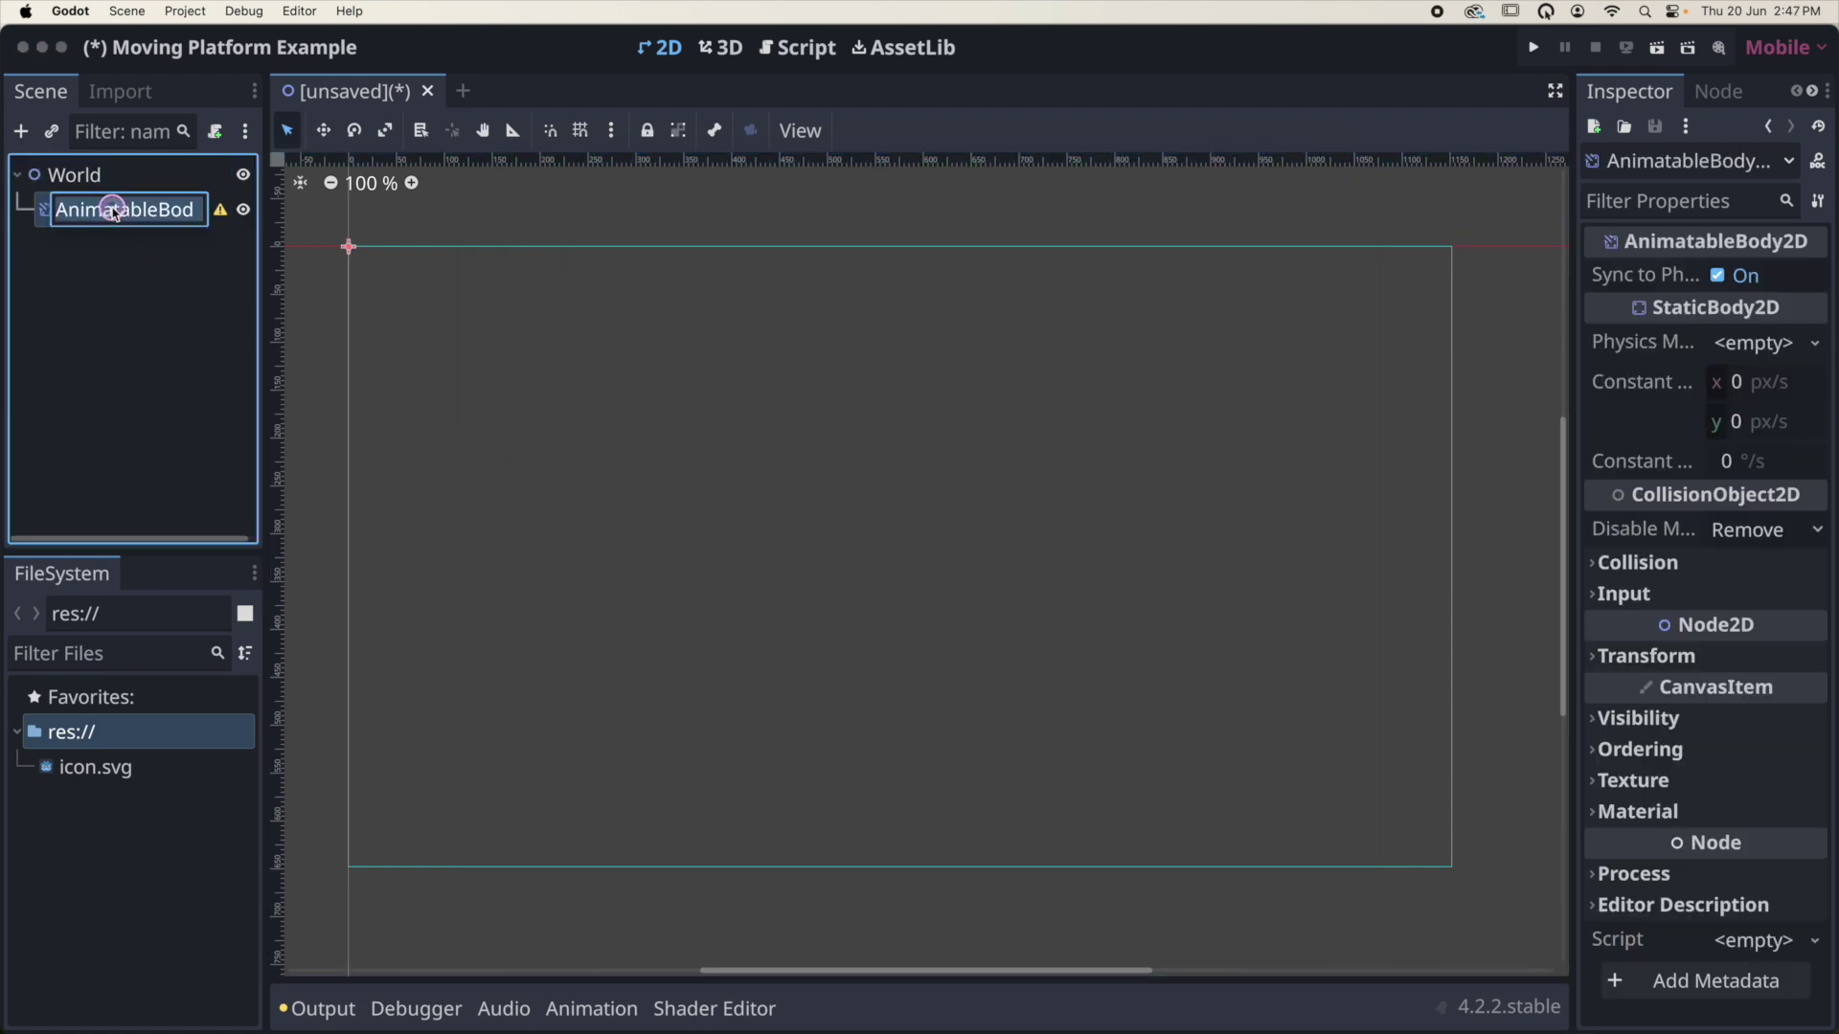
pyautogui.write('MovingPla')
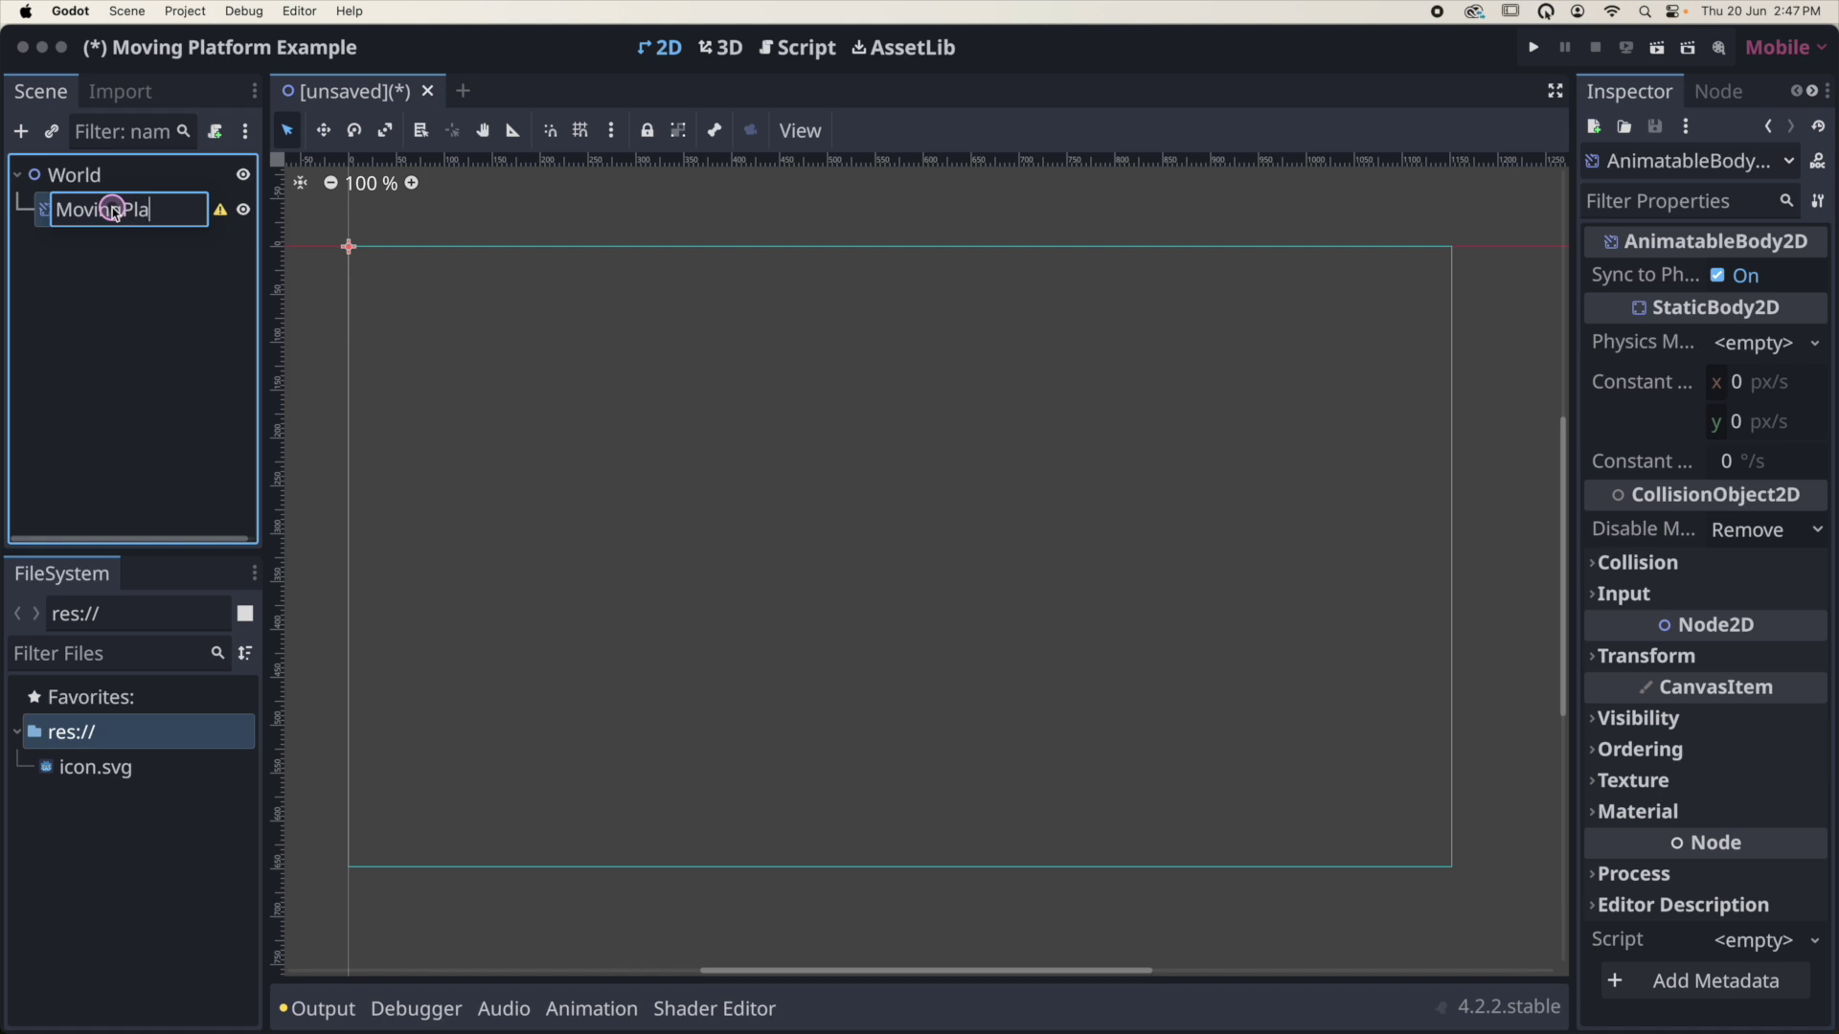
pyautogui.write('tform')
pyautogui.press('Return')
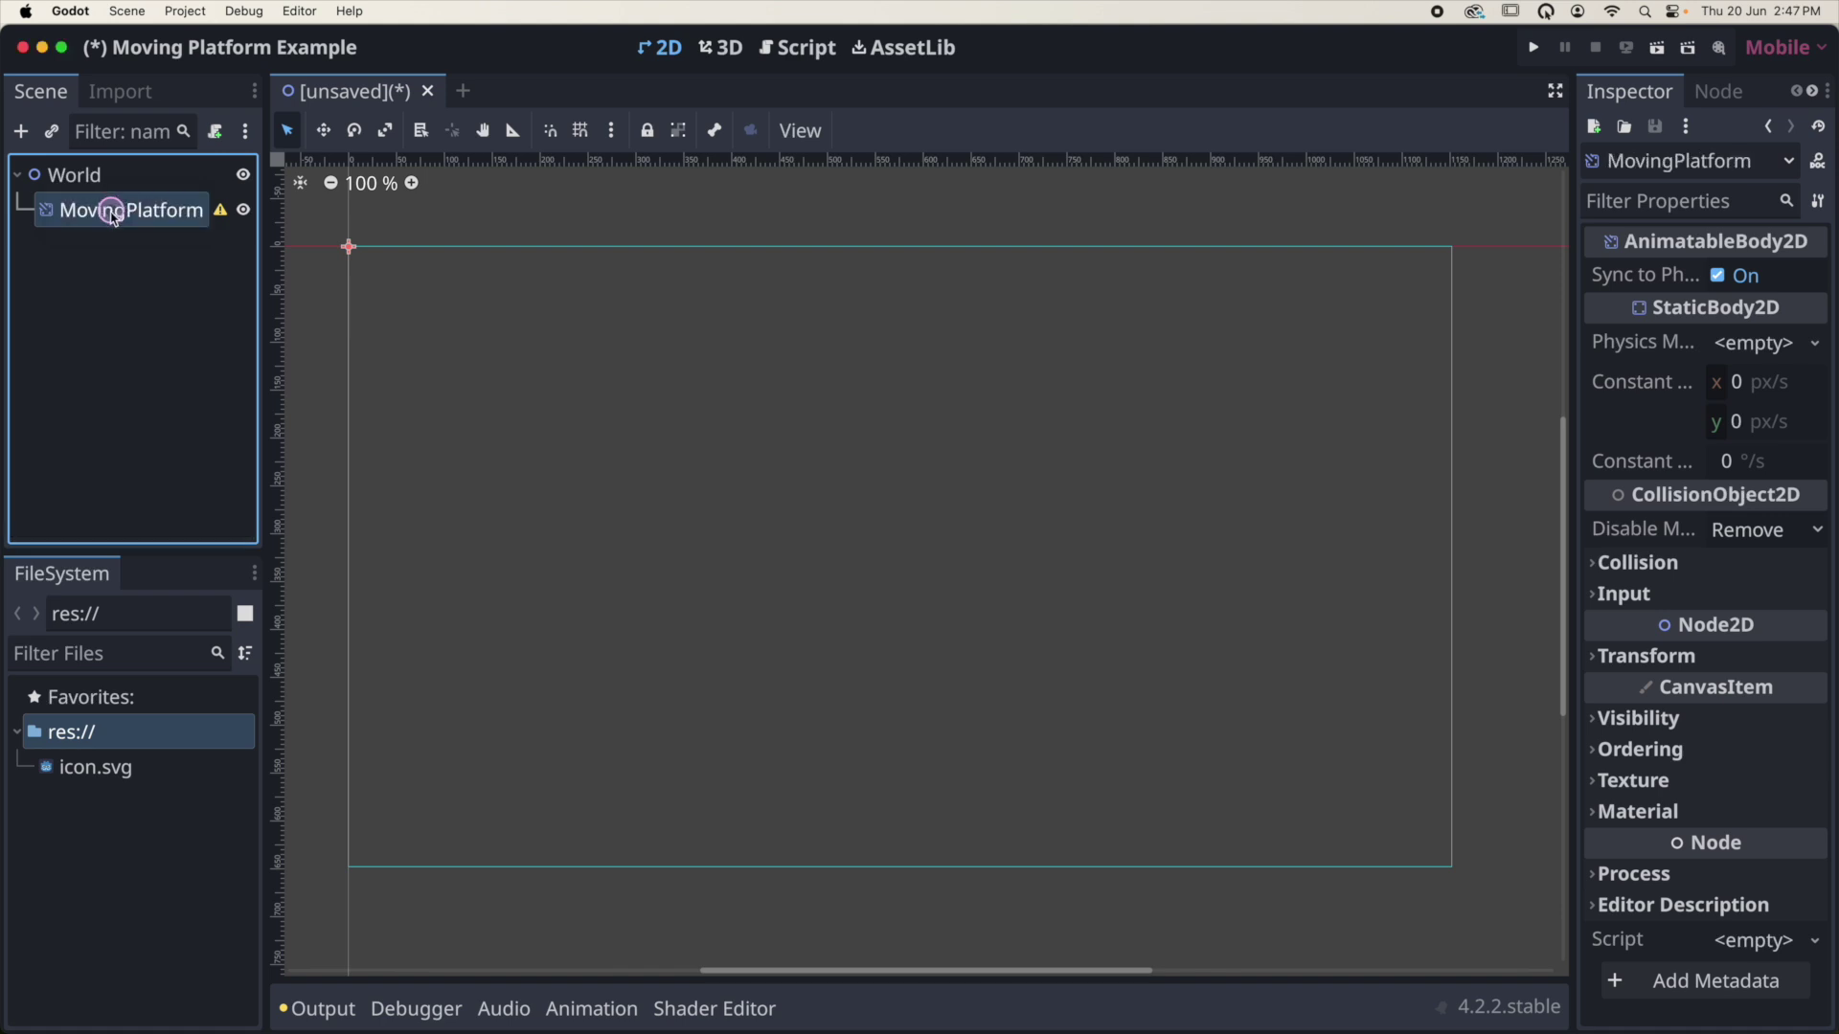
pyautogui.click(30, 134)
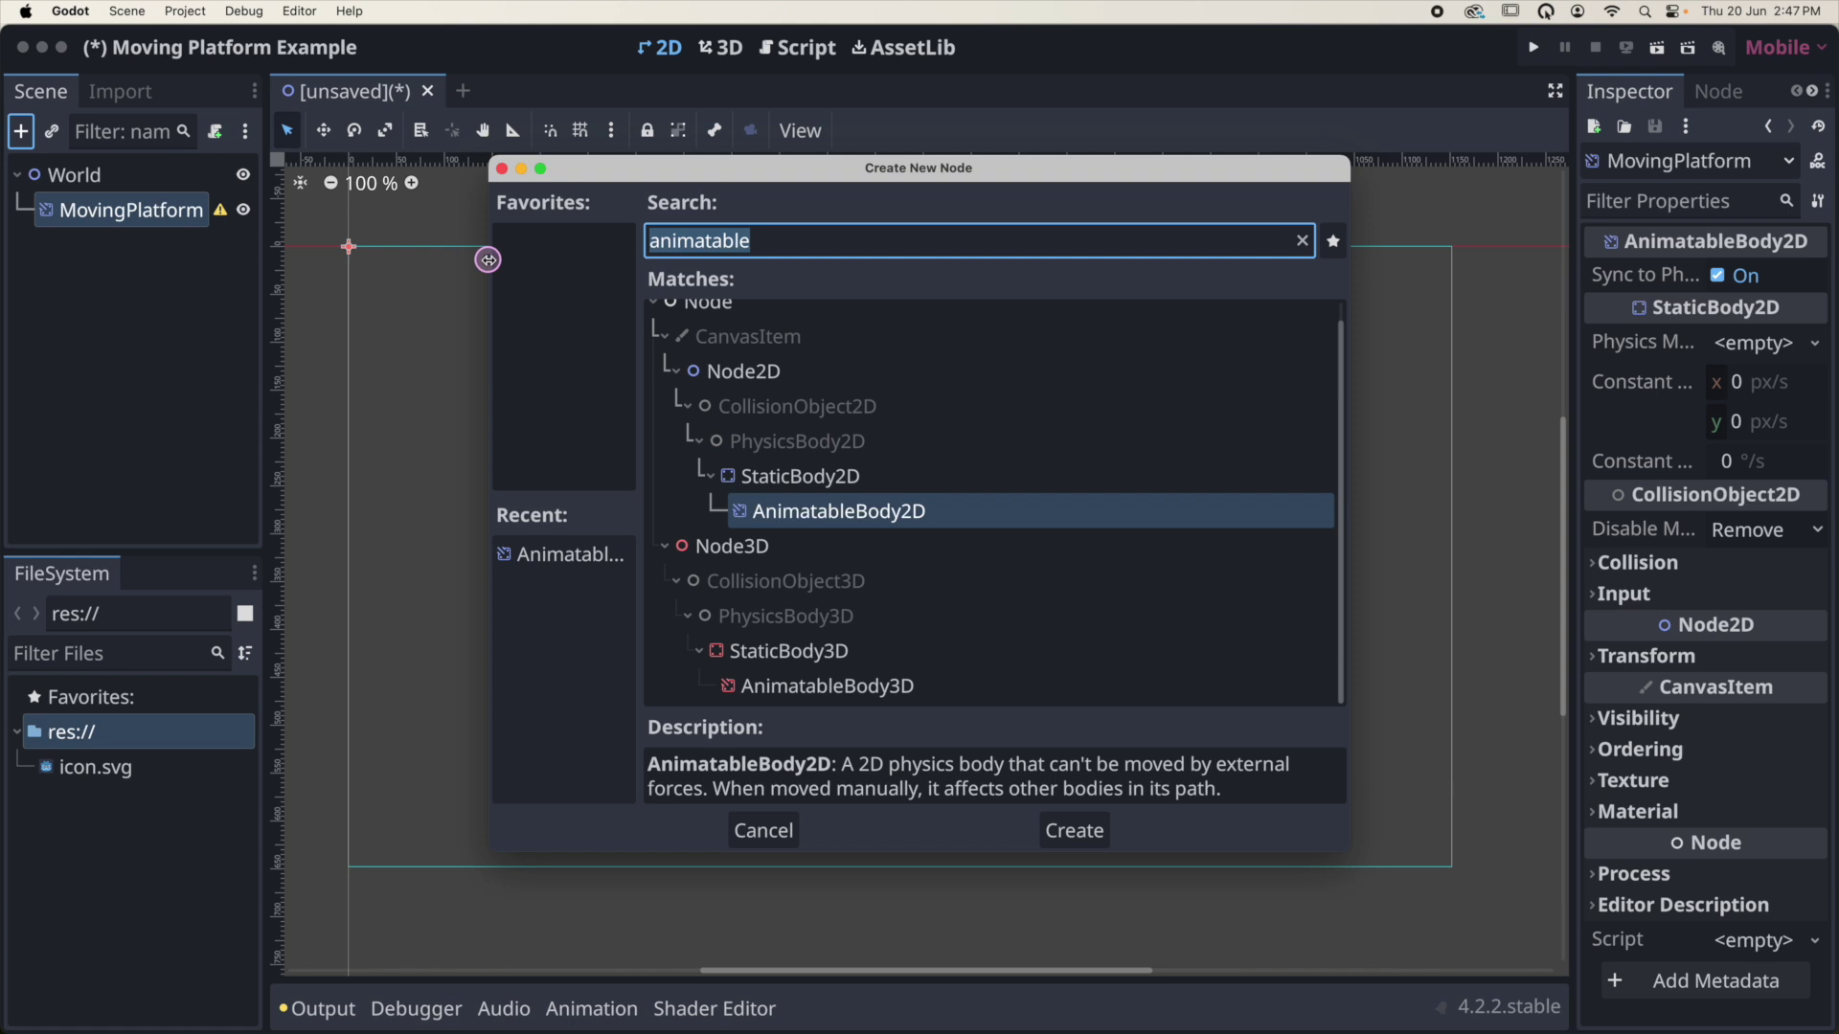
# Add a Sprite2D and a CollisionShape2D as children of MovingPlatform
pyautogui.write('spri')
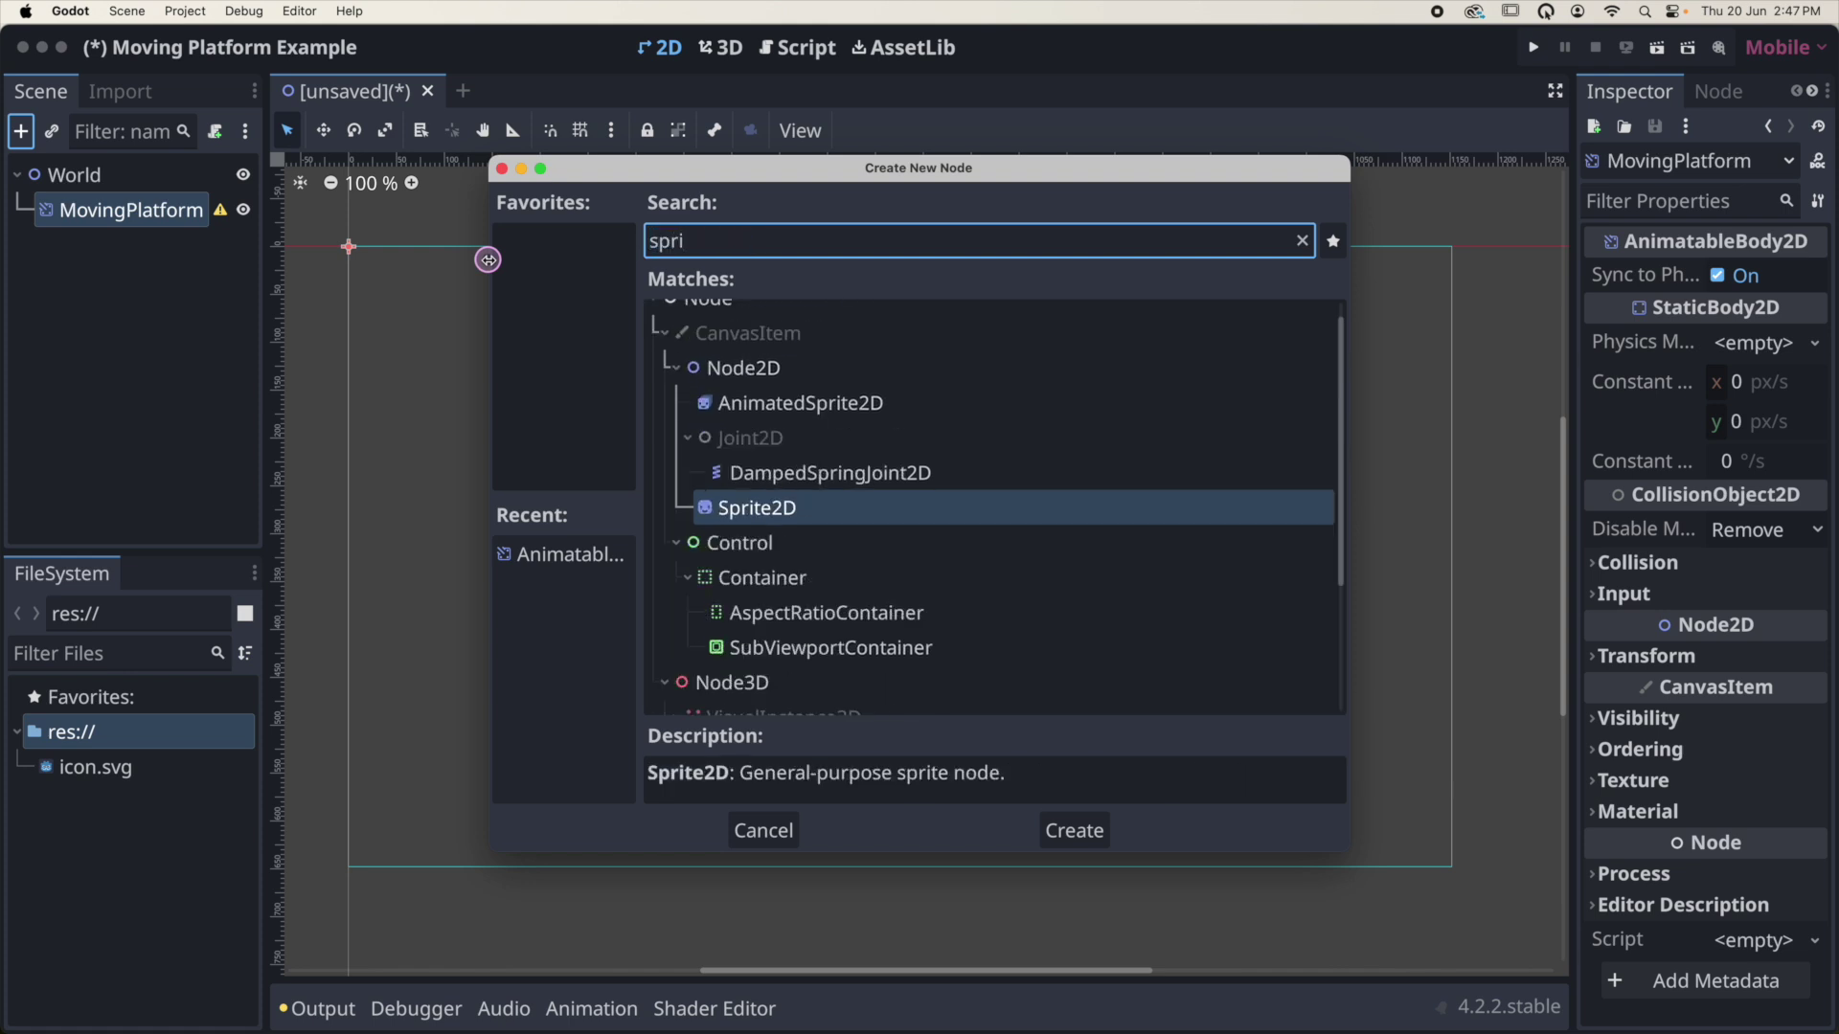
pyautogui.press('Return')
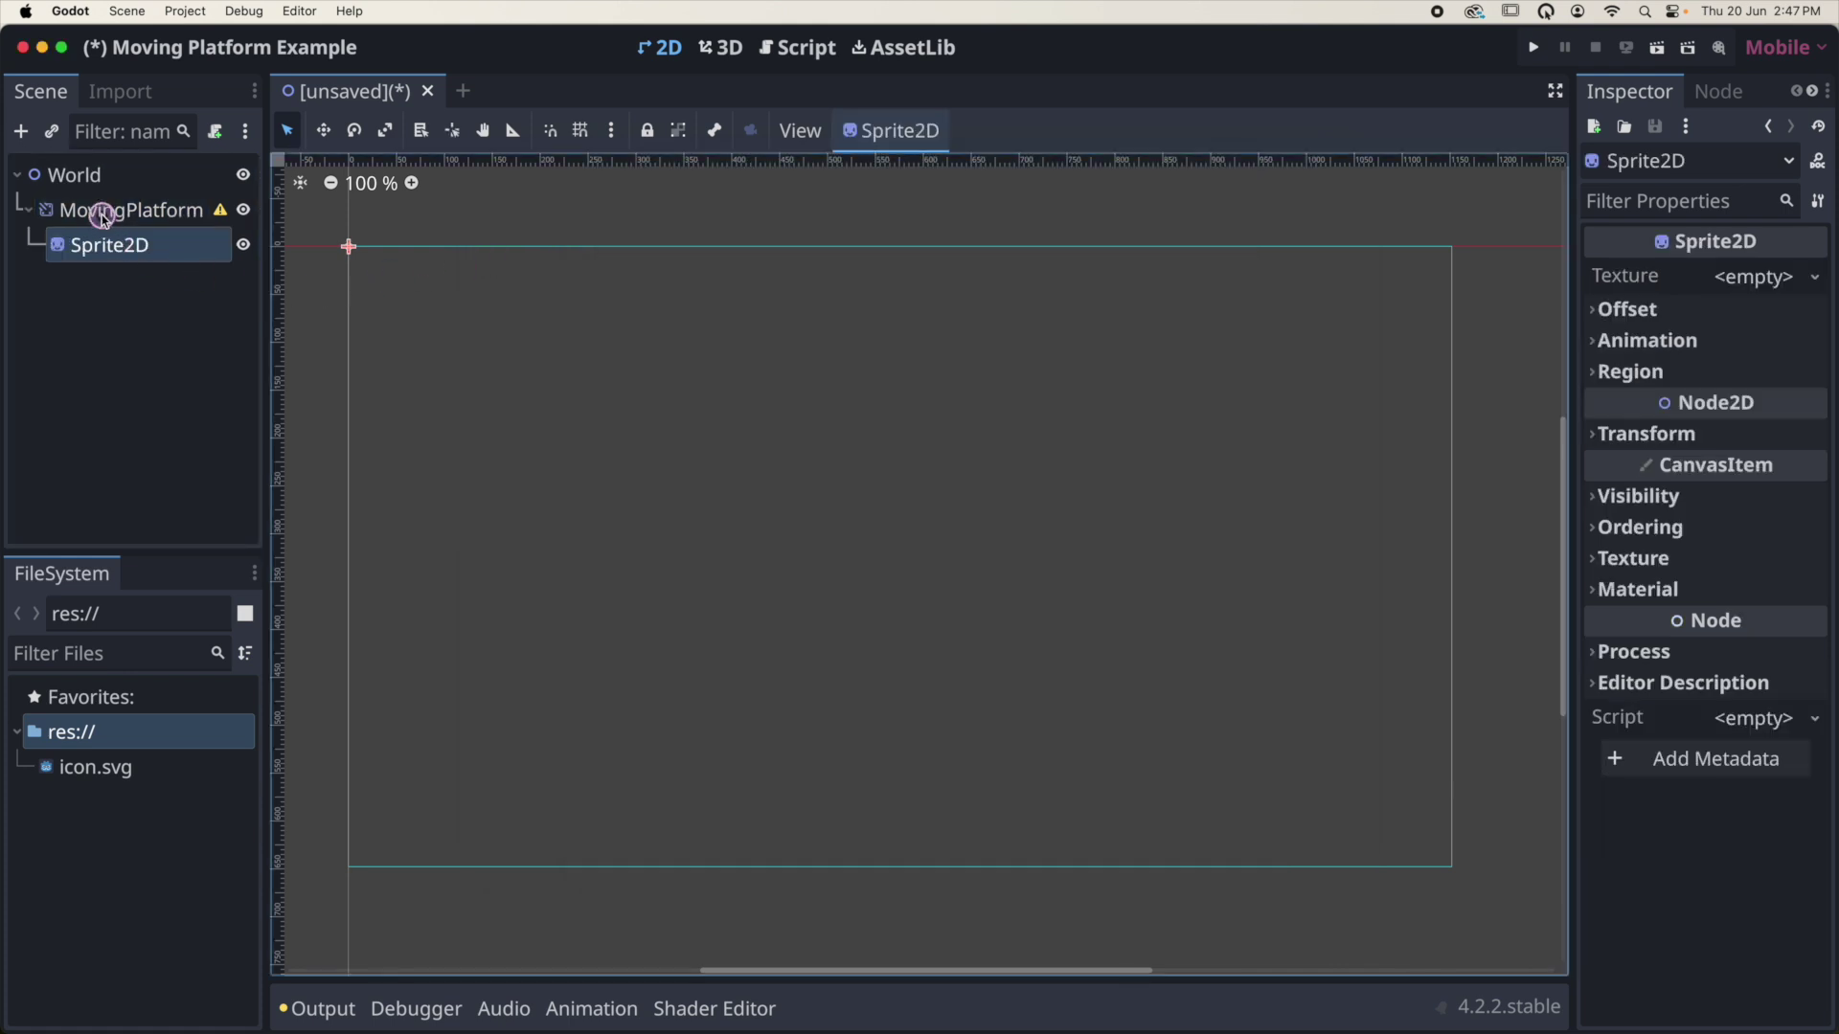
pyautogui.click(104, 213)
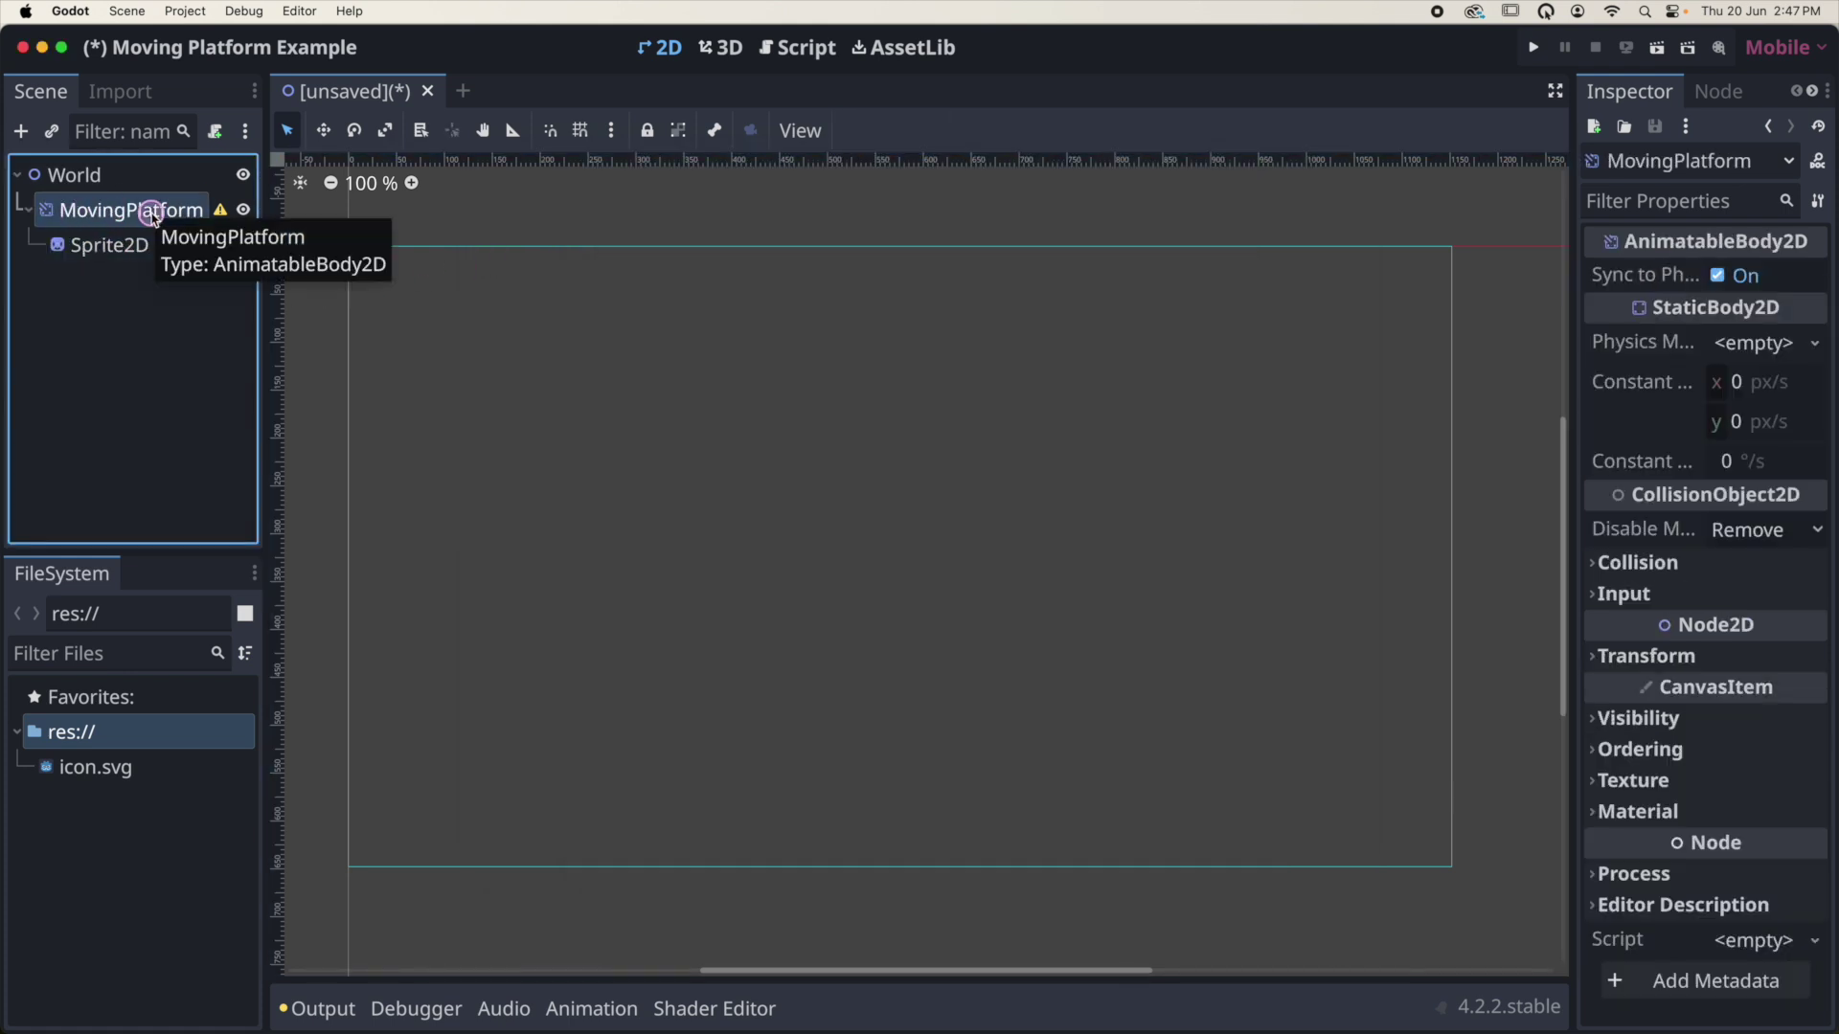
pyautogui.click(21, 132)
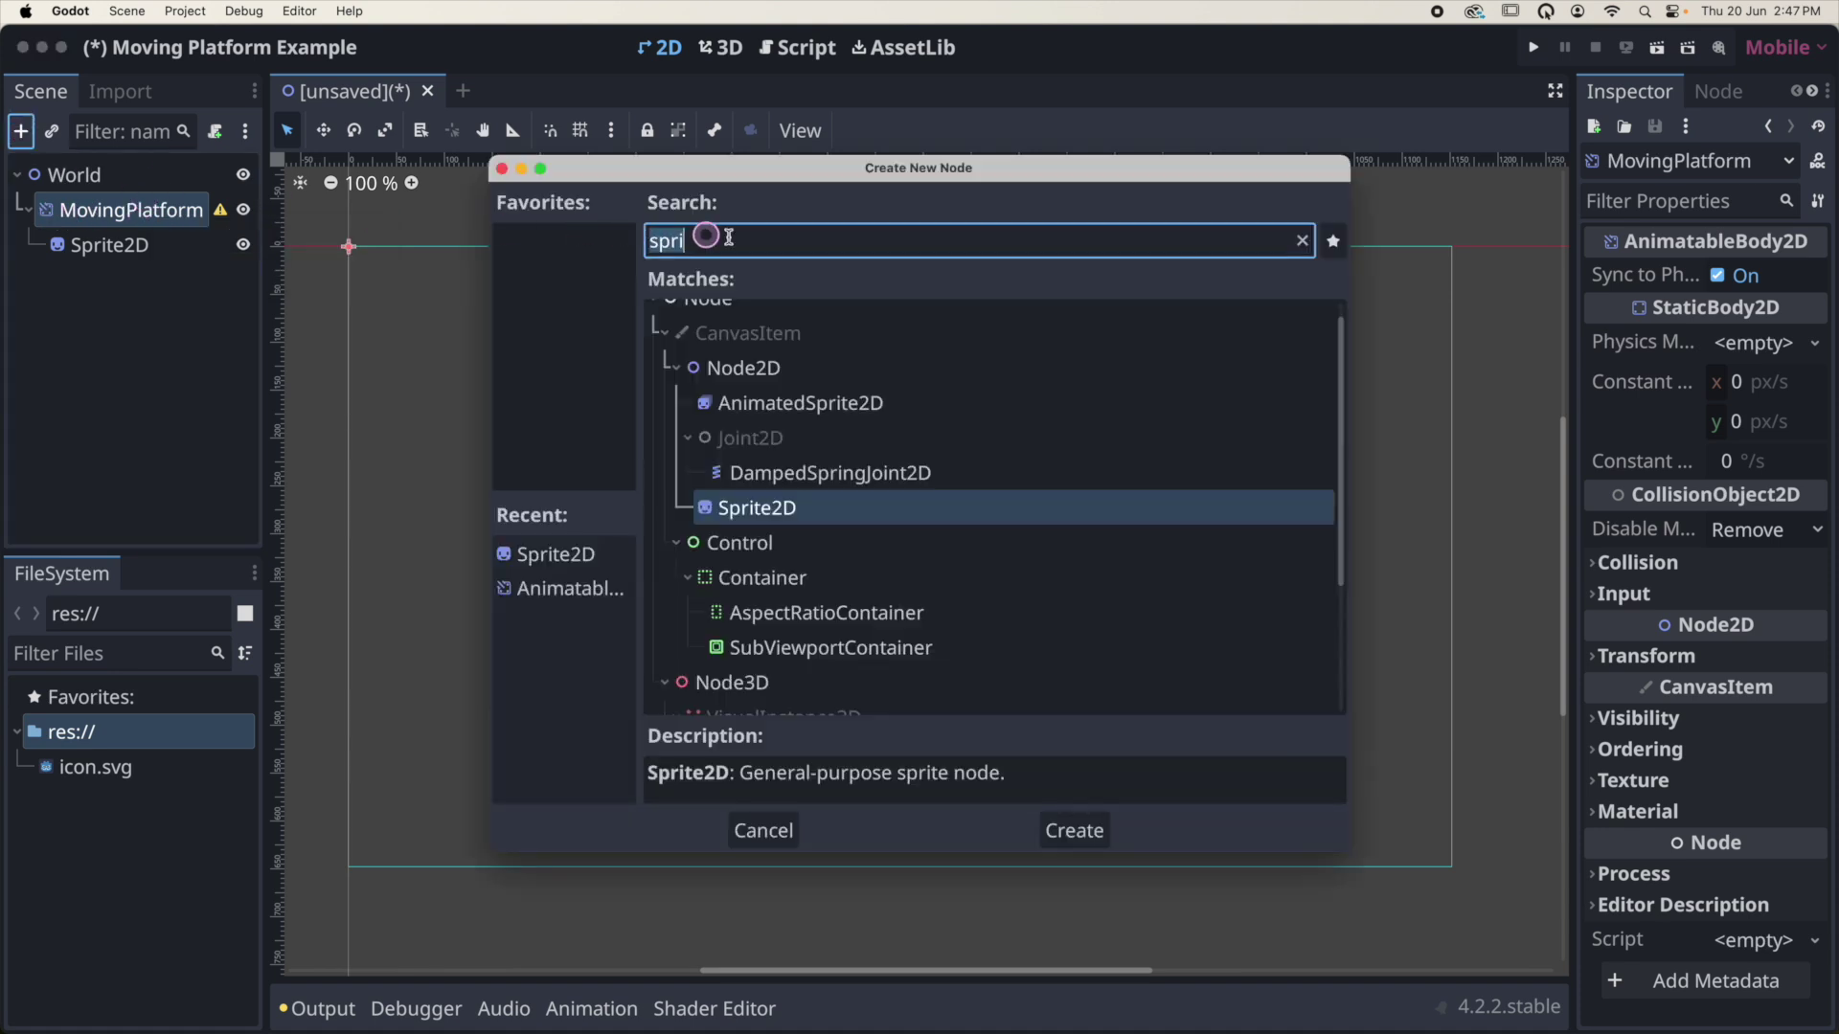
pyautogui.write('coll')
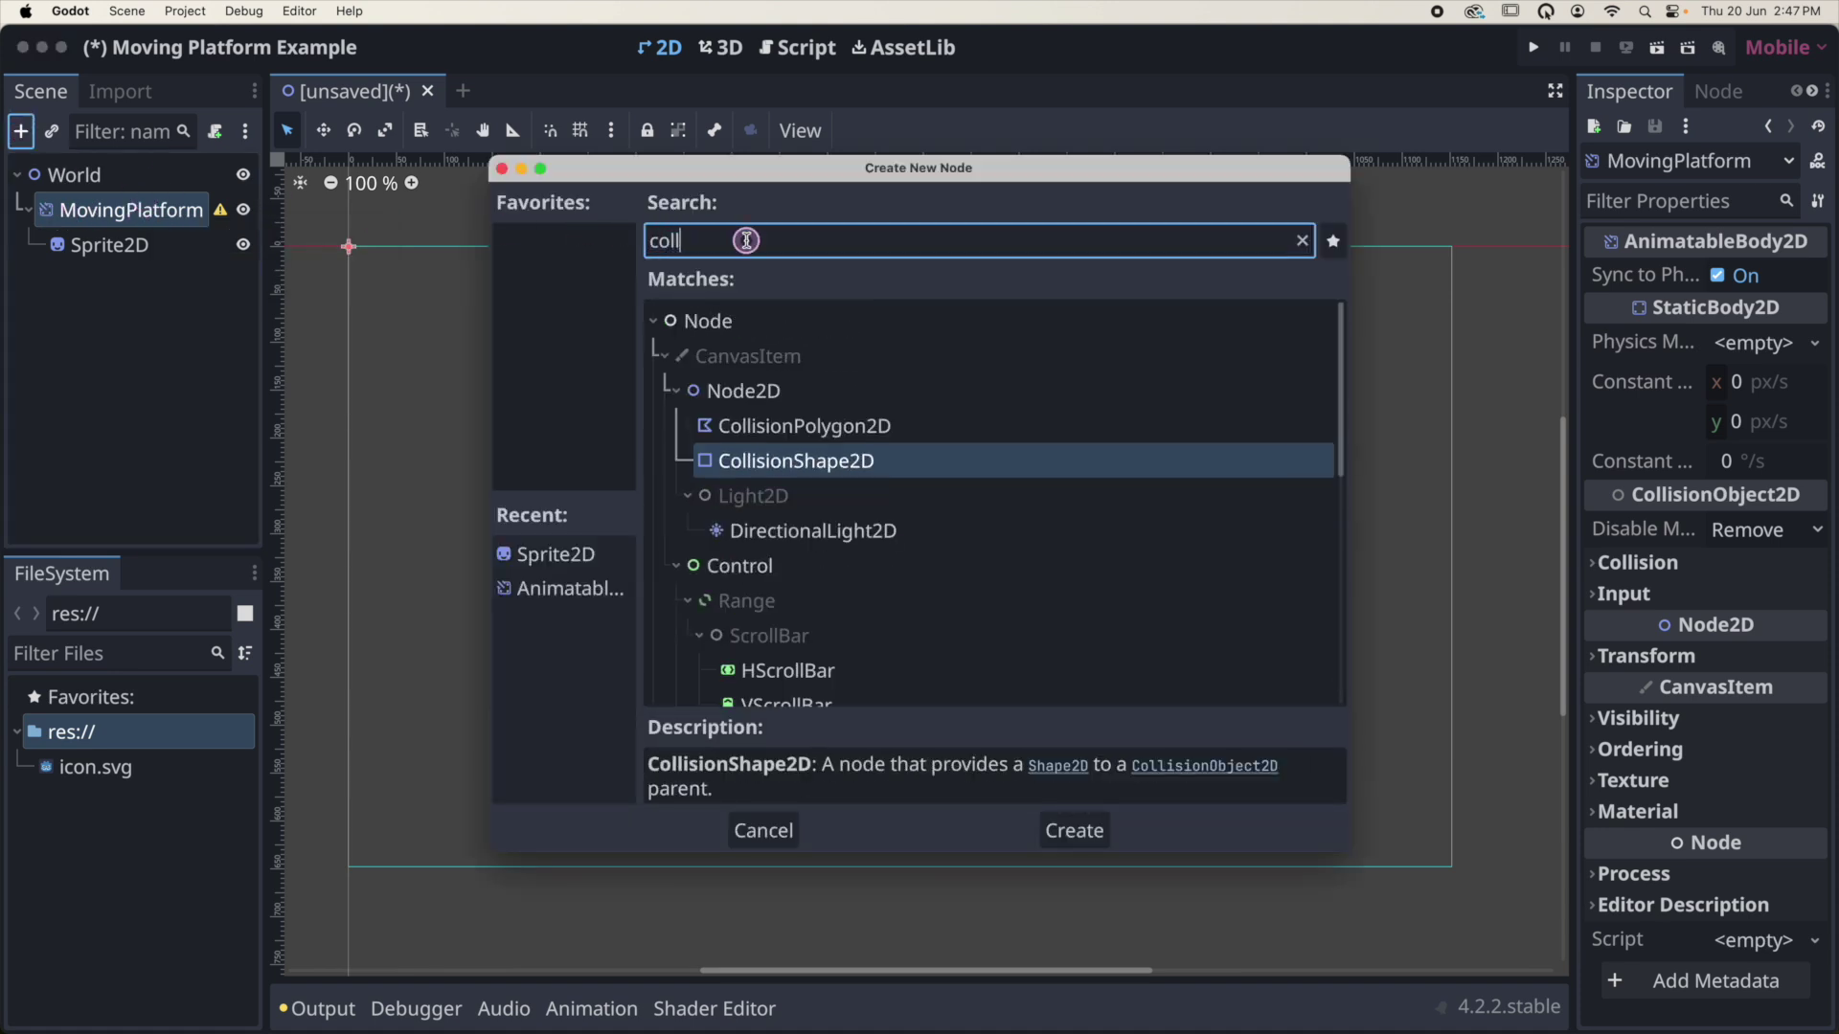
pyautogui.press('Return')
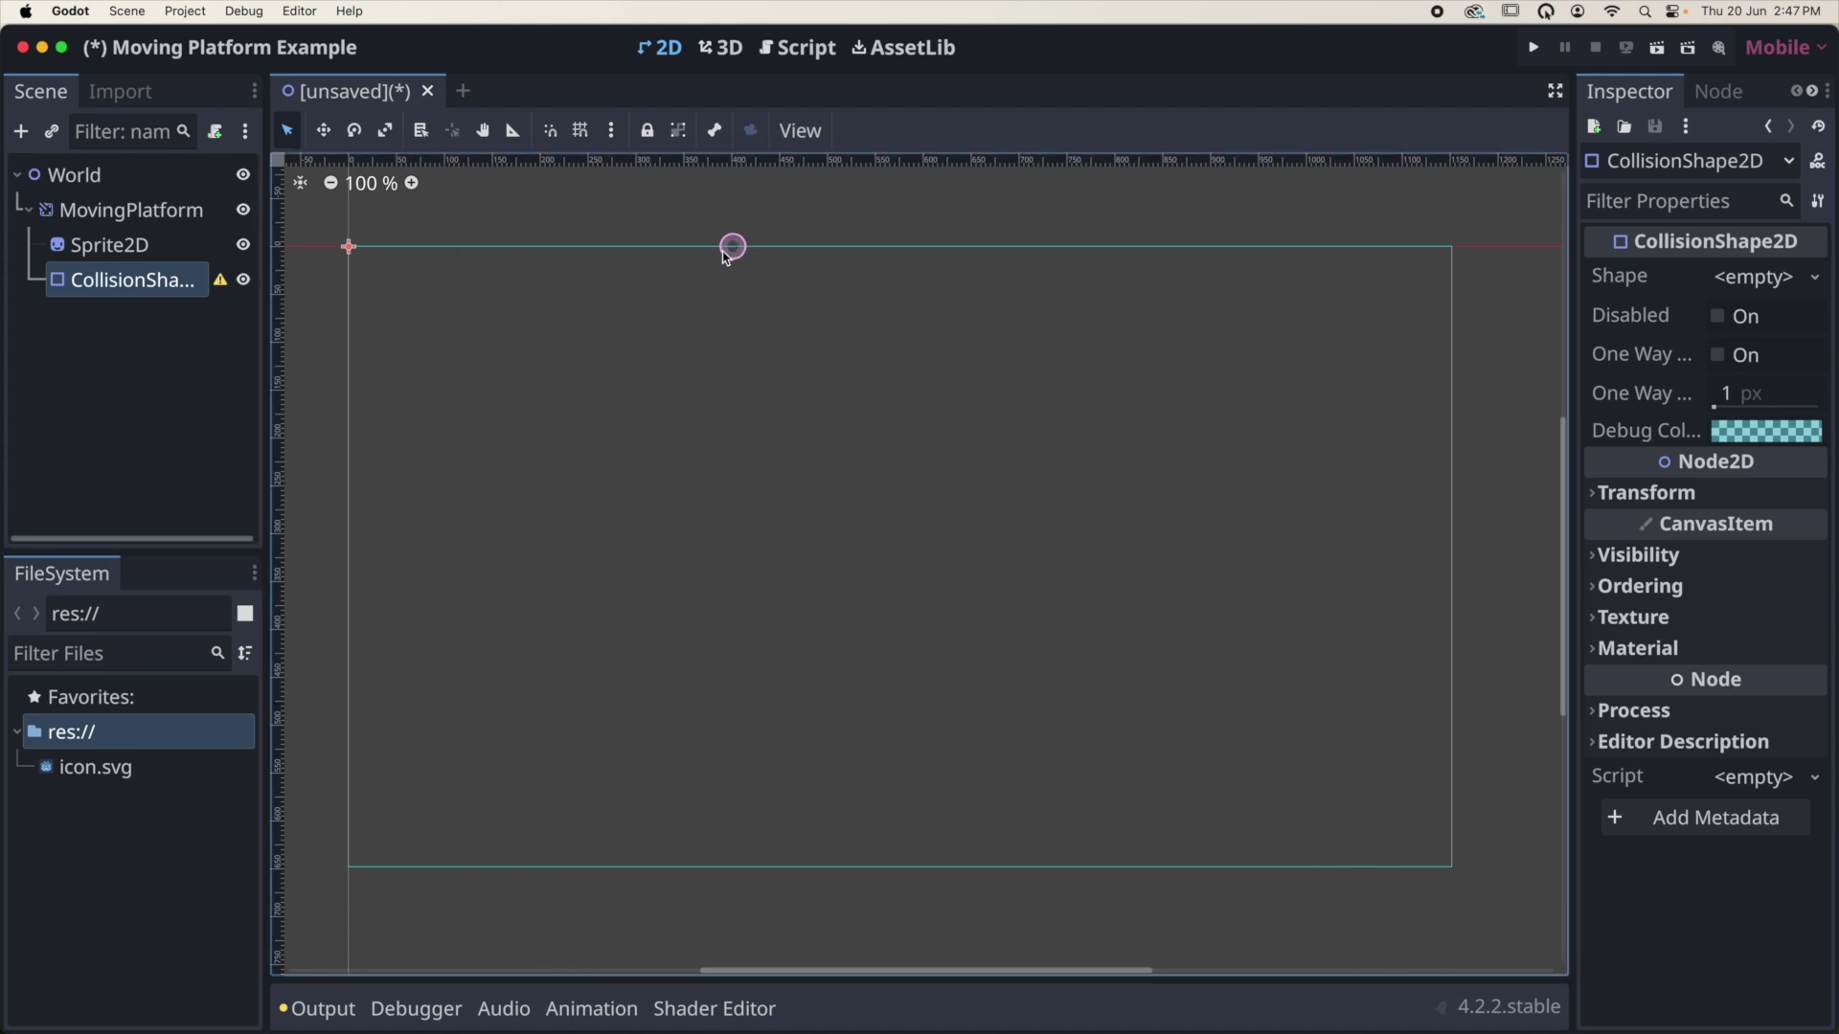
pyautogui.click(796, 616)
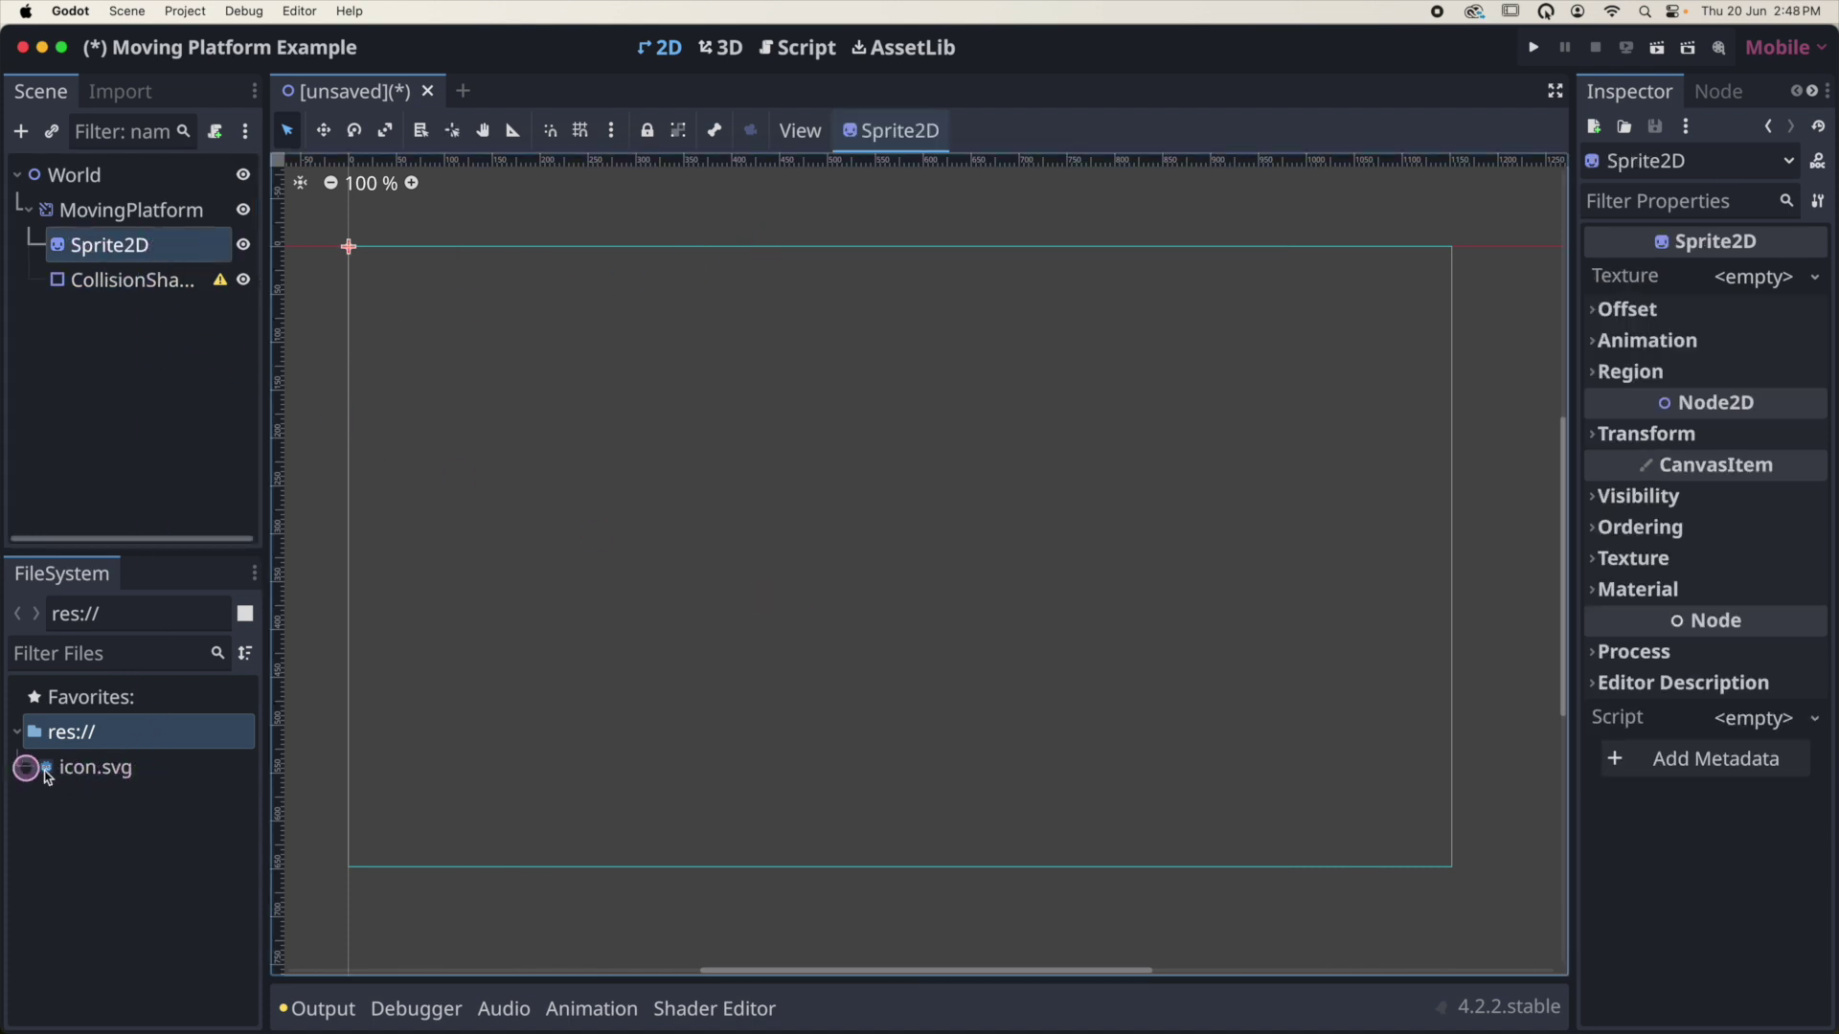
# Drag Platform.png from the Desktop folder into the project's res:// files, then close Finder
pyautogui.moveTo(95, 783)
pyautogui.press('super+Tab')
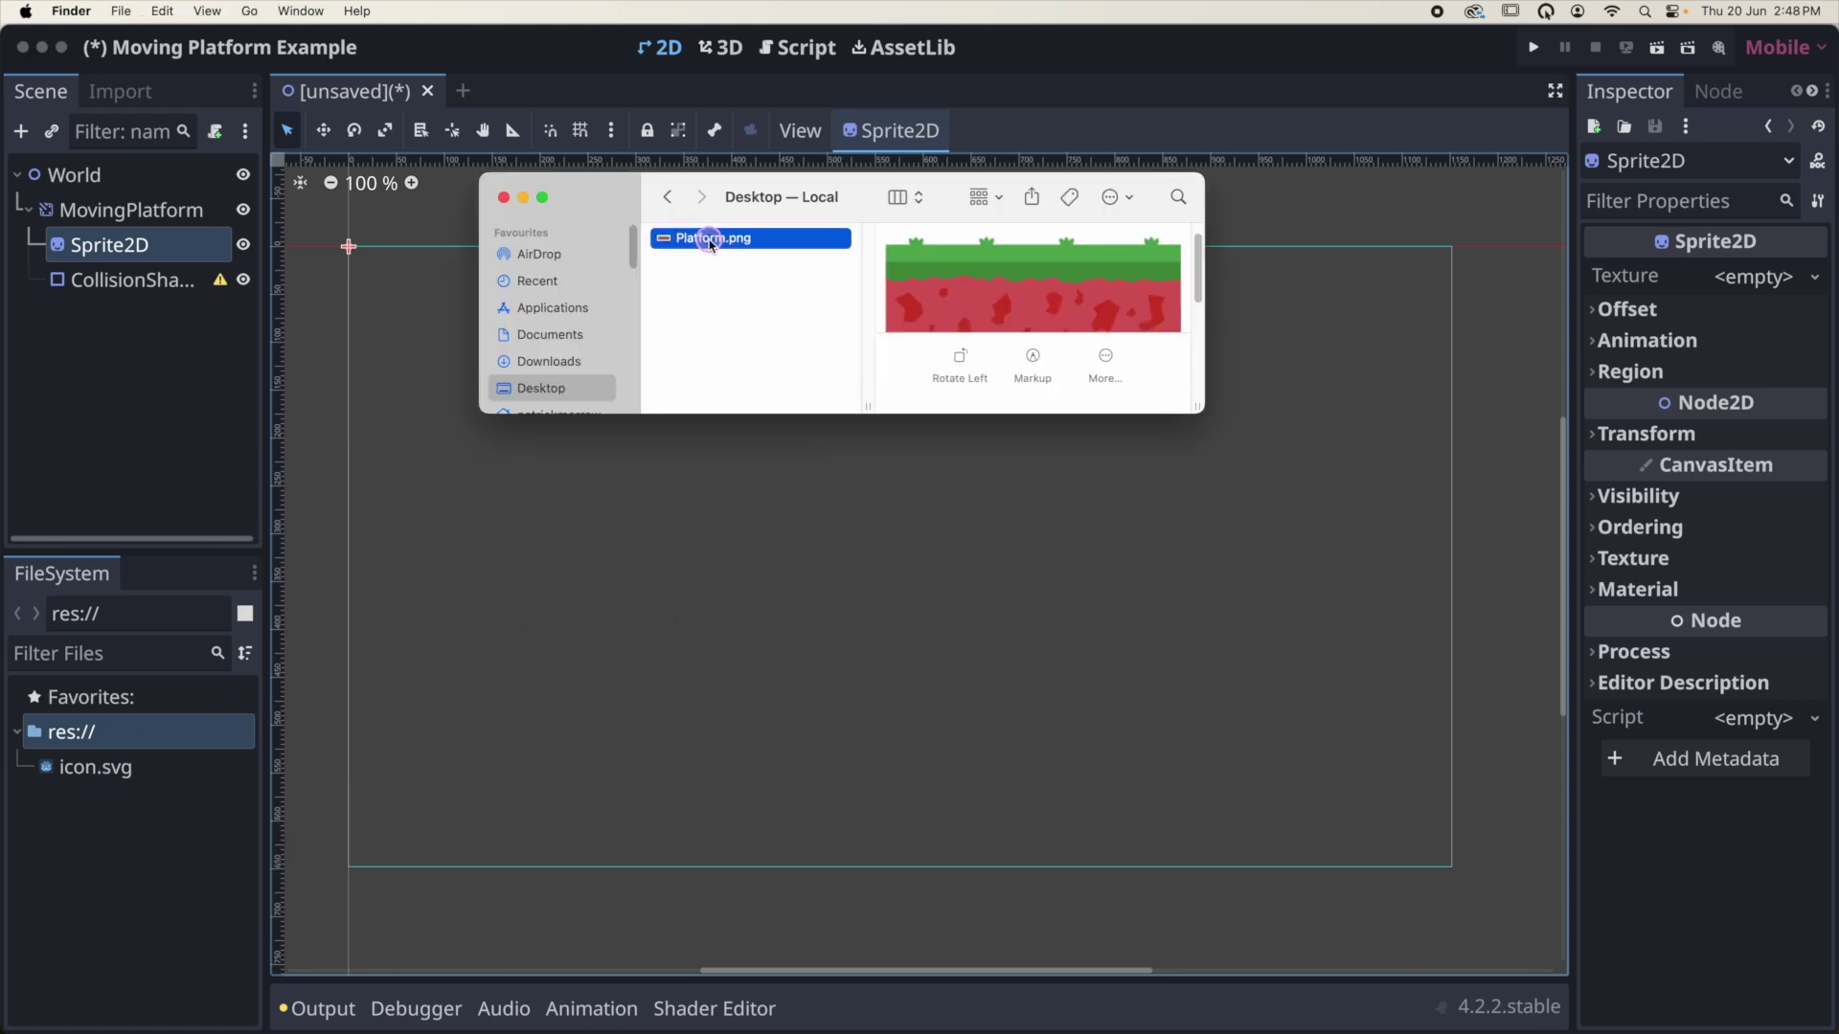
pyautogui.moveTo(710, 245); pyautogui.dragTo(91, 850)
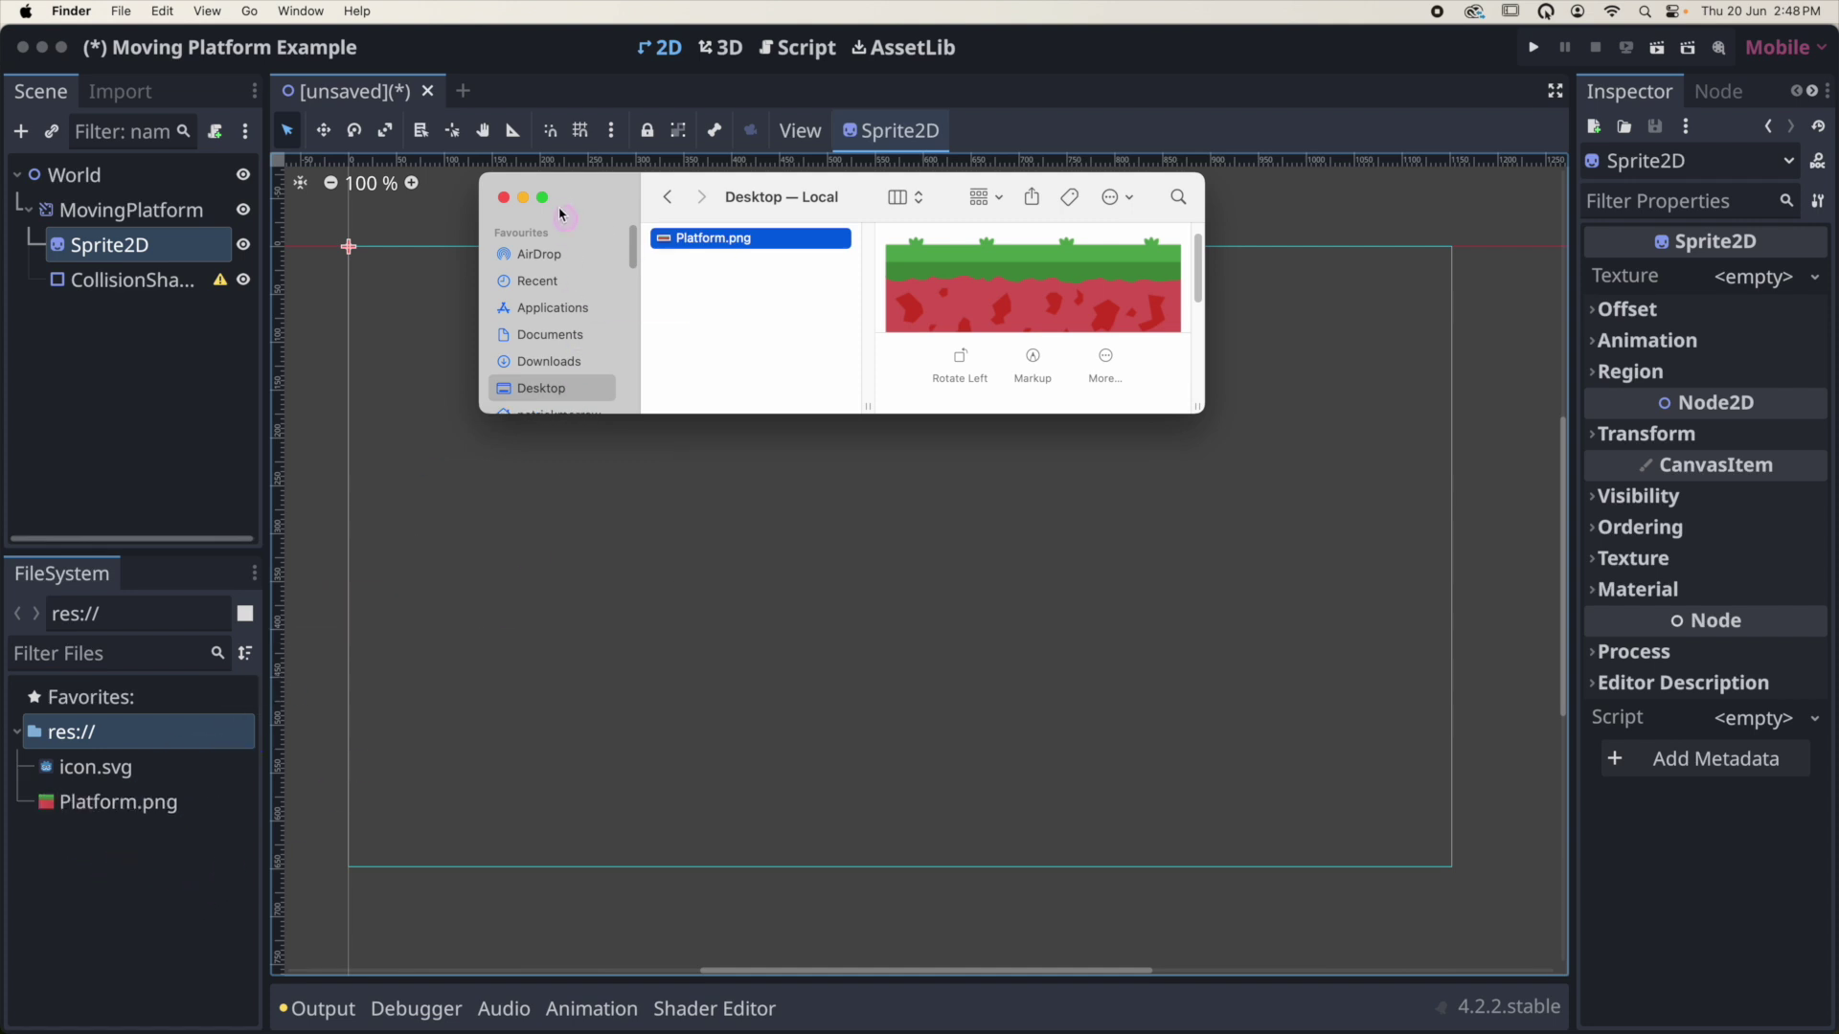
pyautogui.click(506, 199)
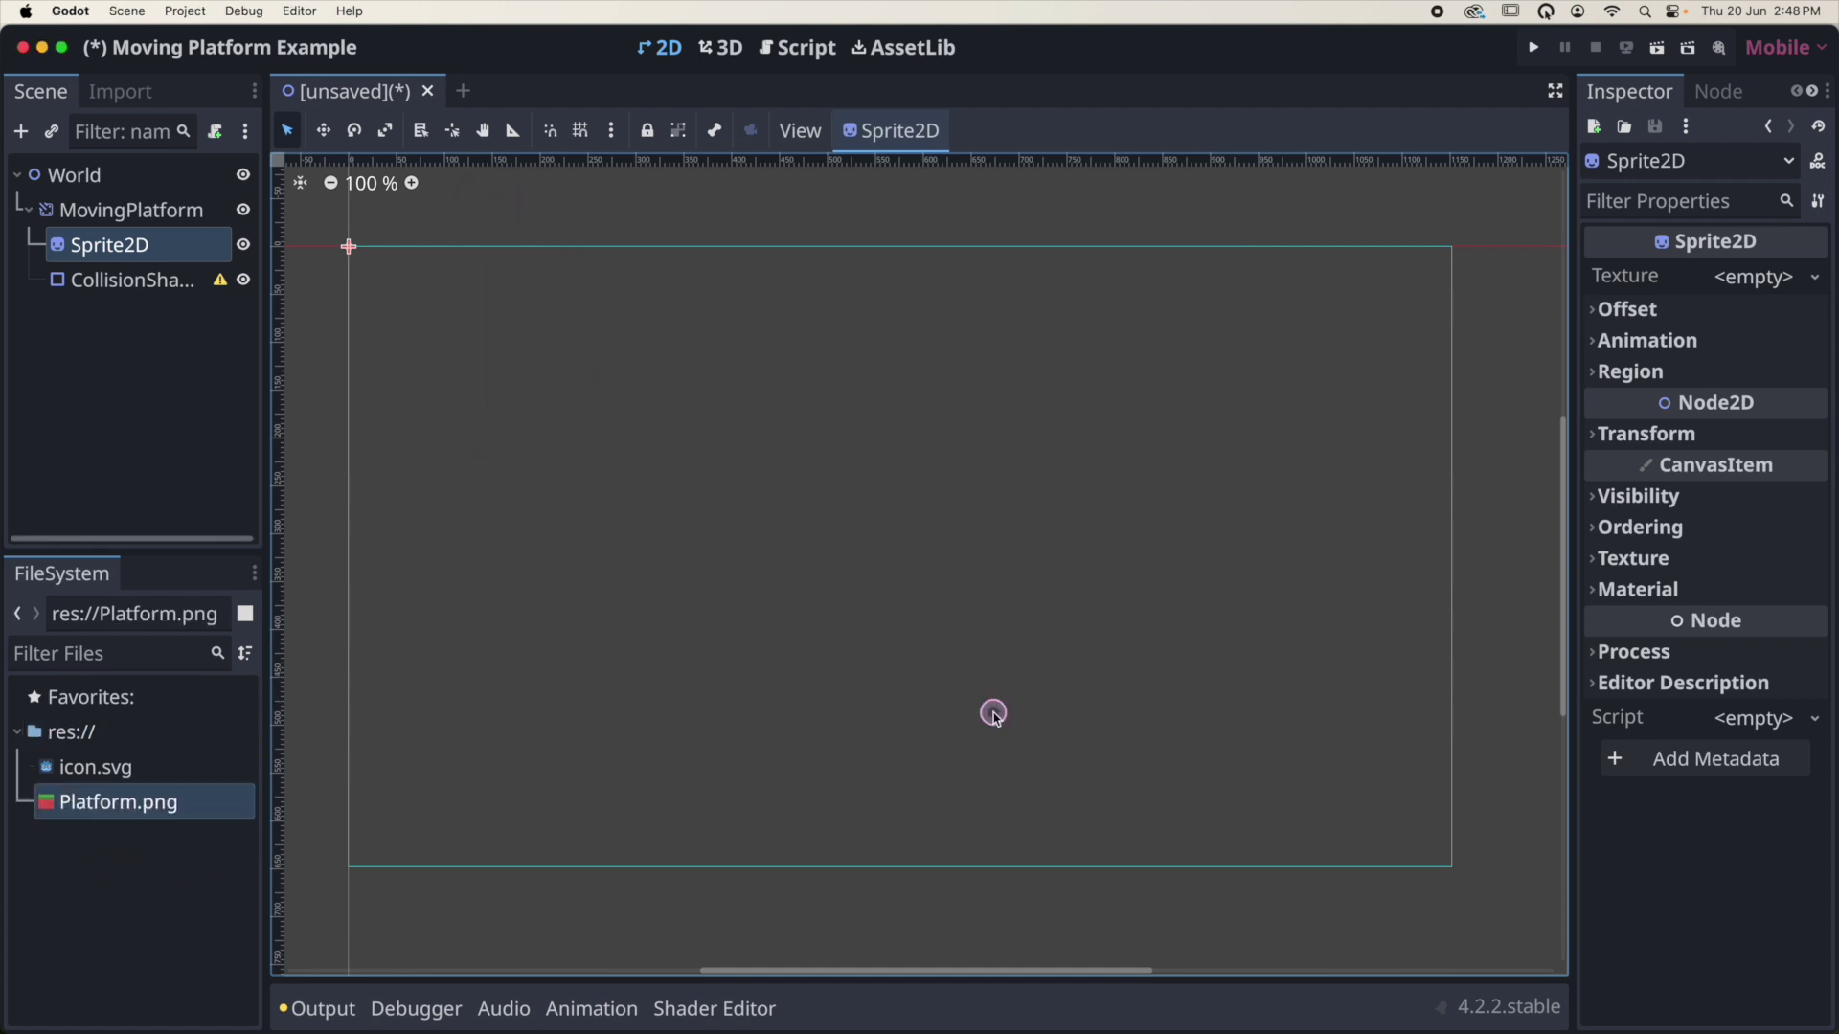
# Assign Platform.png as the Sprite2D's texture and pan the view to the platform
pyautogui.moveTo(93, 809); pyautogui.dragTo(1737, 275)
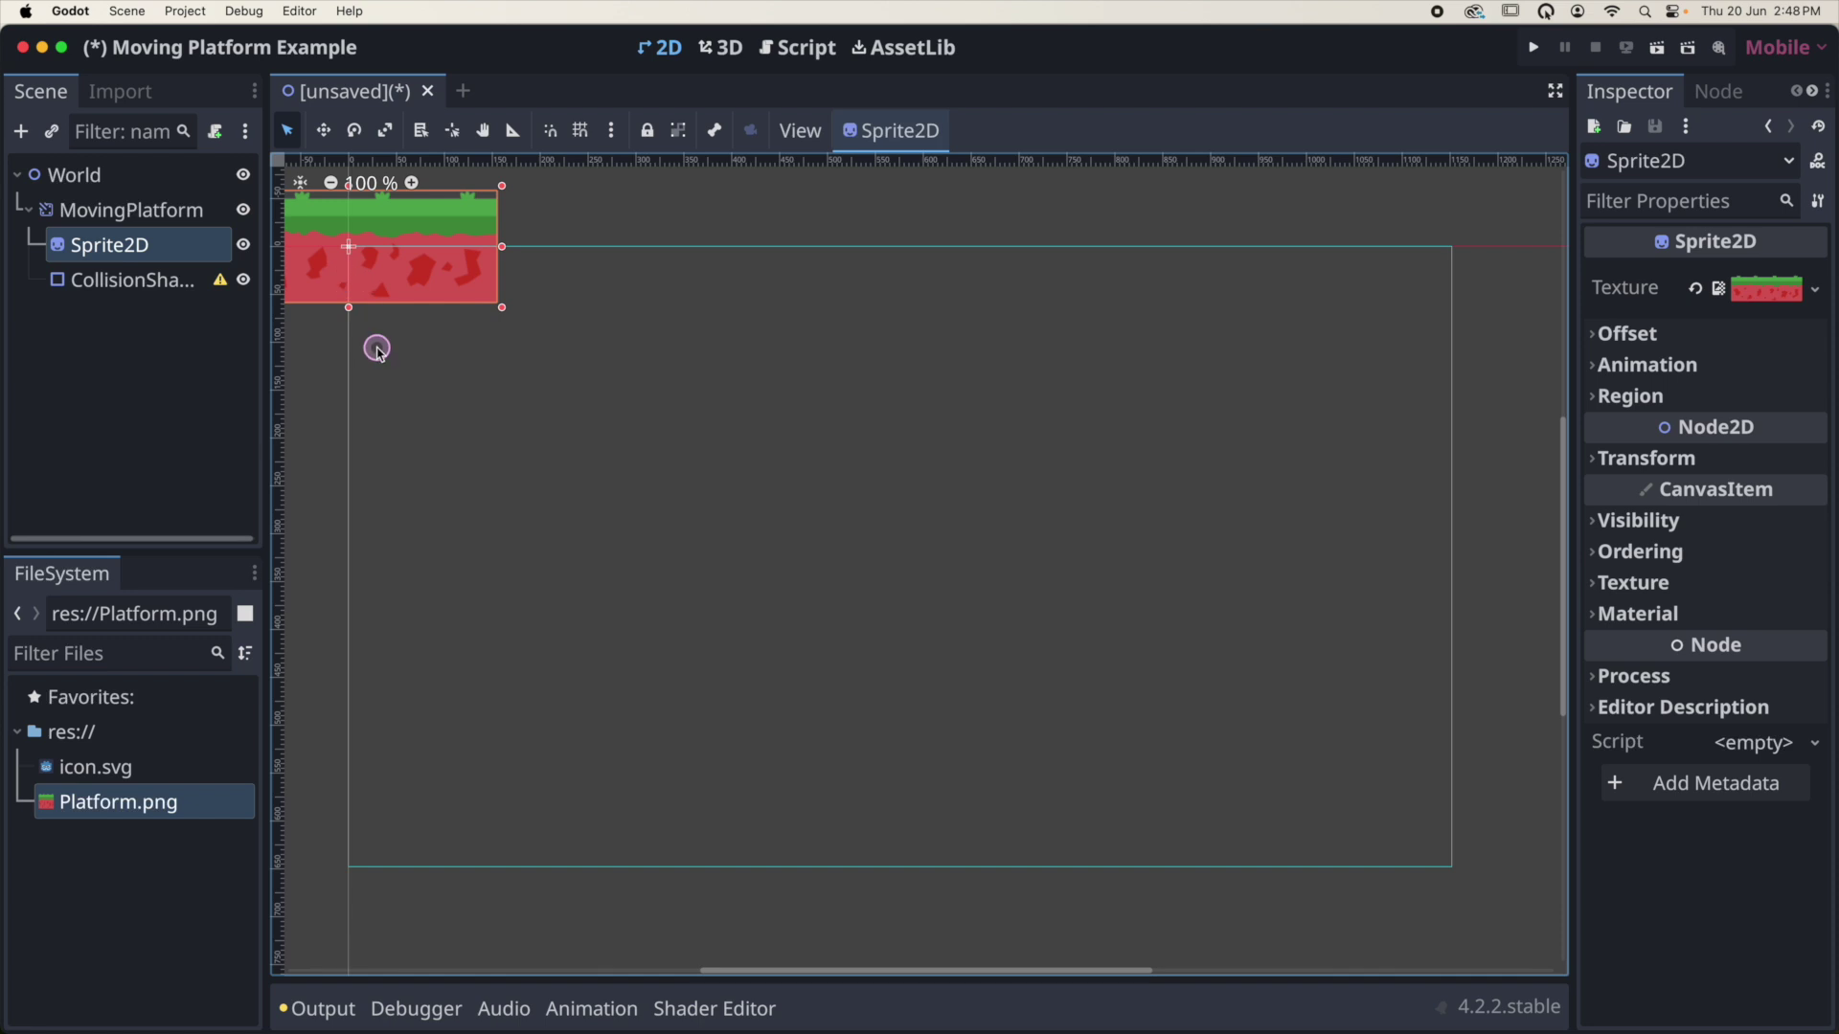
pyautogui.moveTo(383, 277); pyautogui.dragTo(530, 315, button='middle')
pyautogui.click(113, 282)
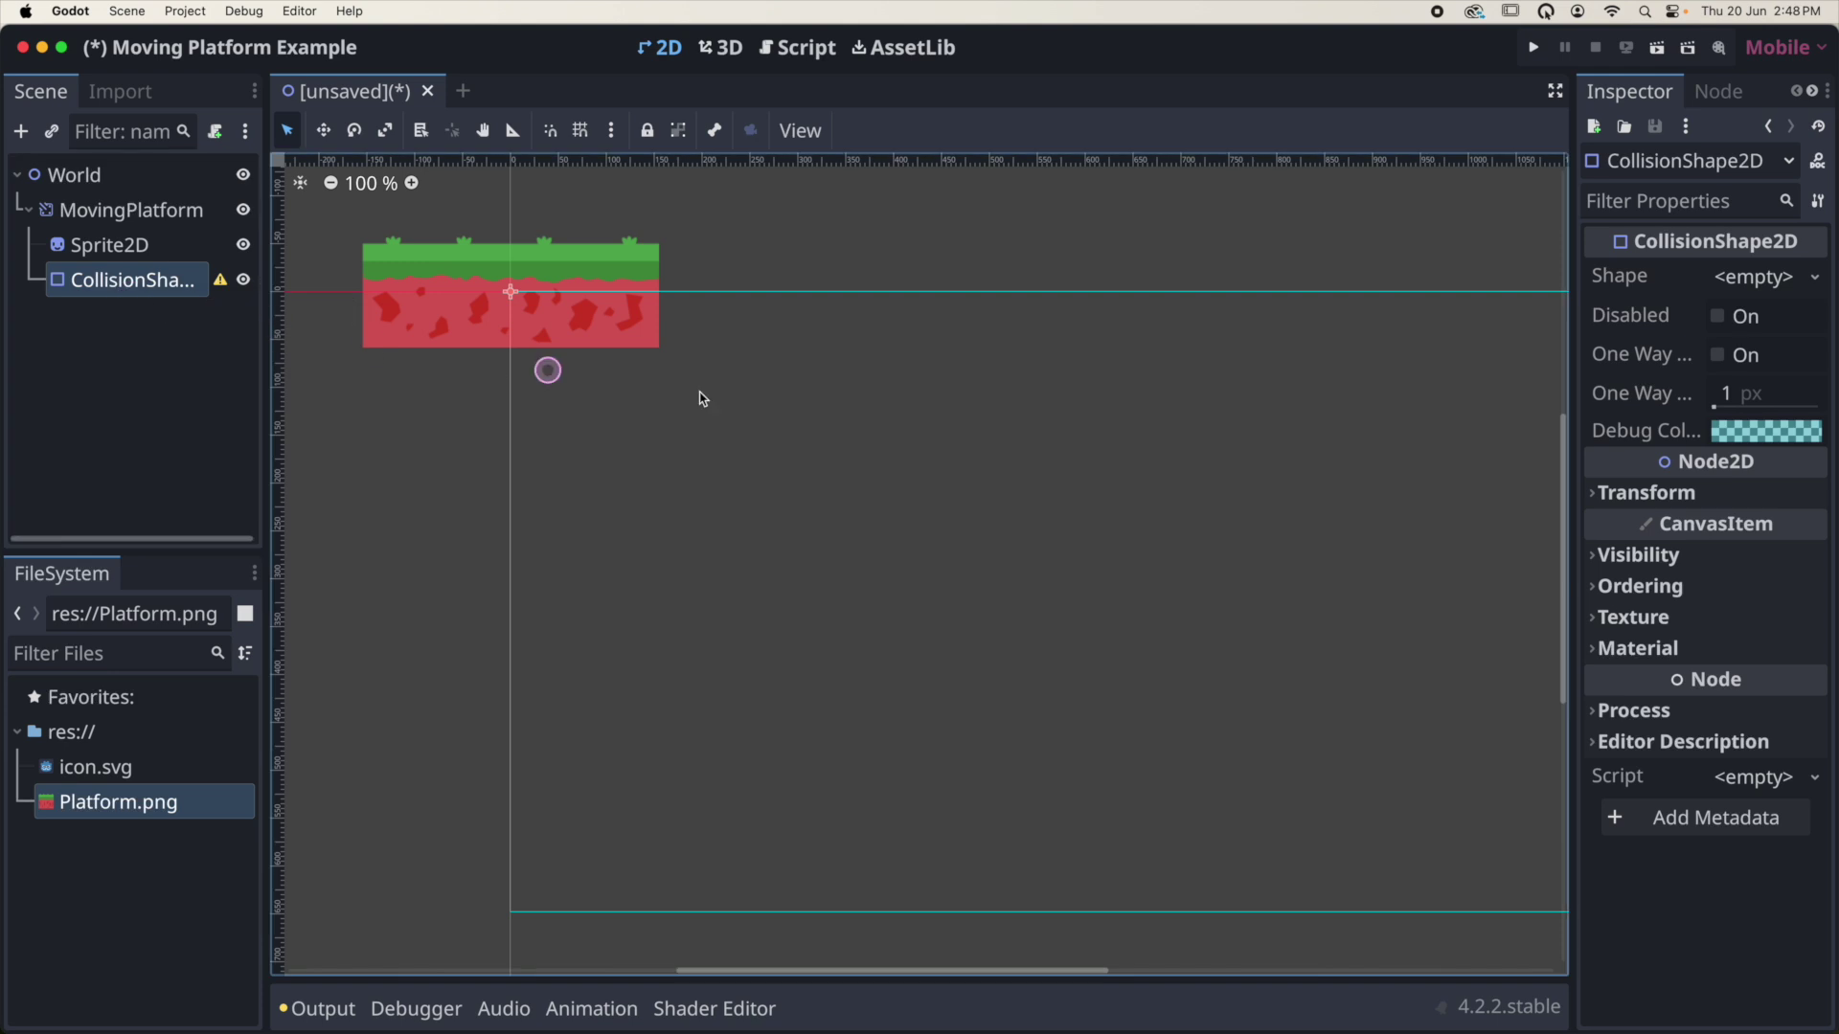
# Give CollisionShape2D a new RectangleShape2D and resize it to cover the platform sprite
pyautogui.click(1814, 279)
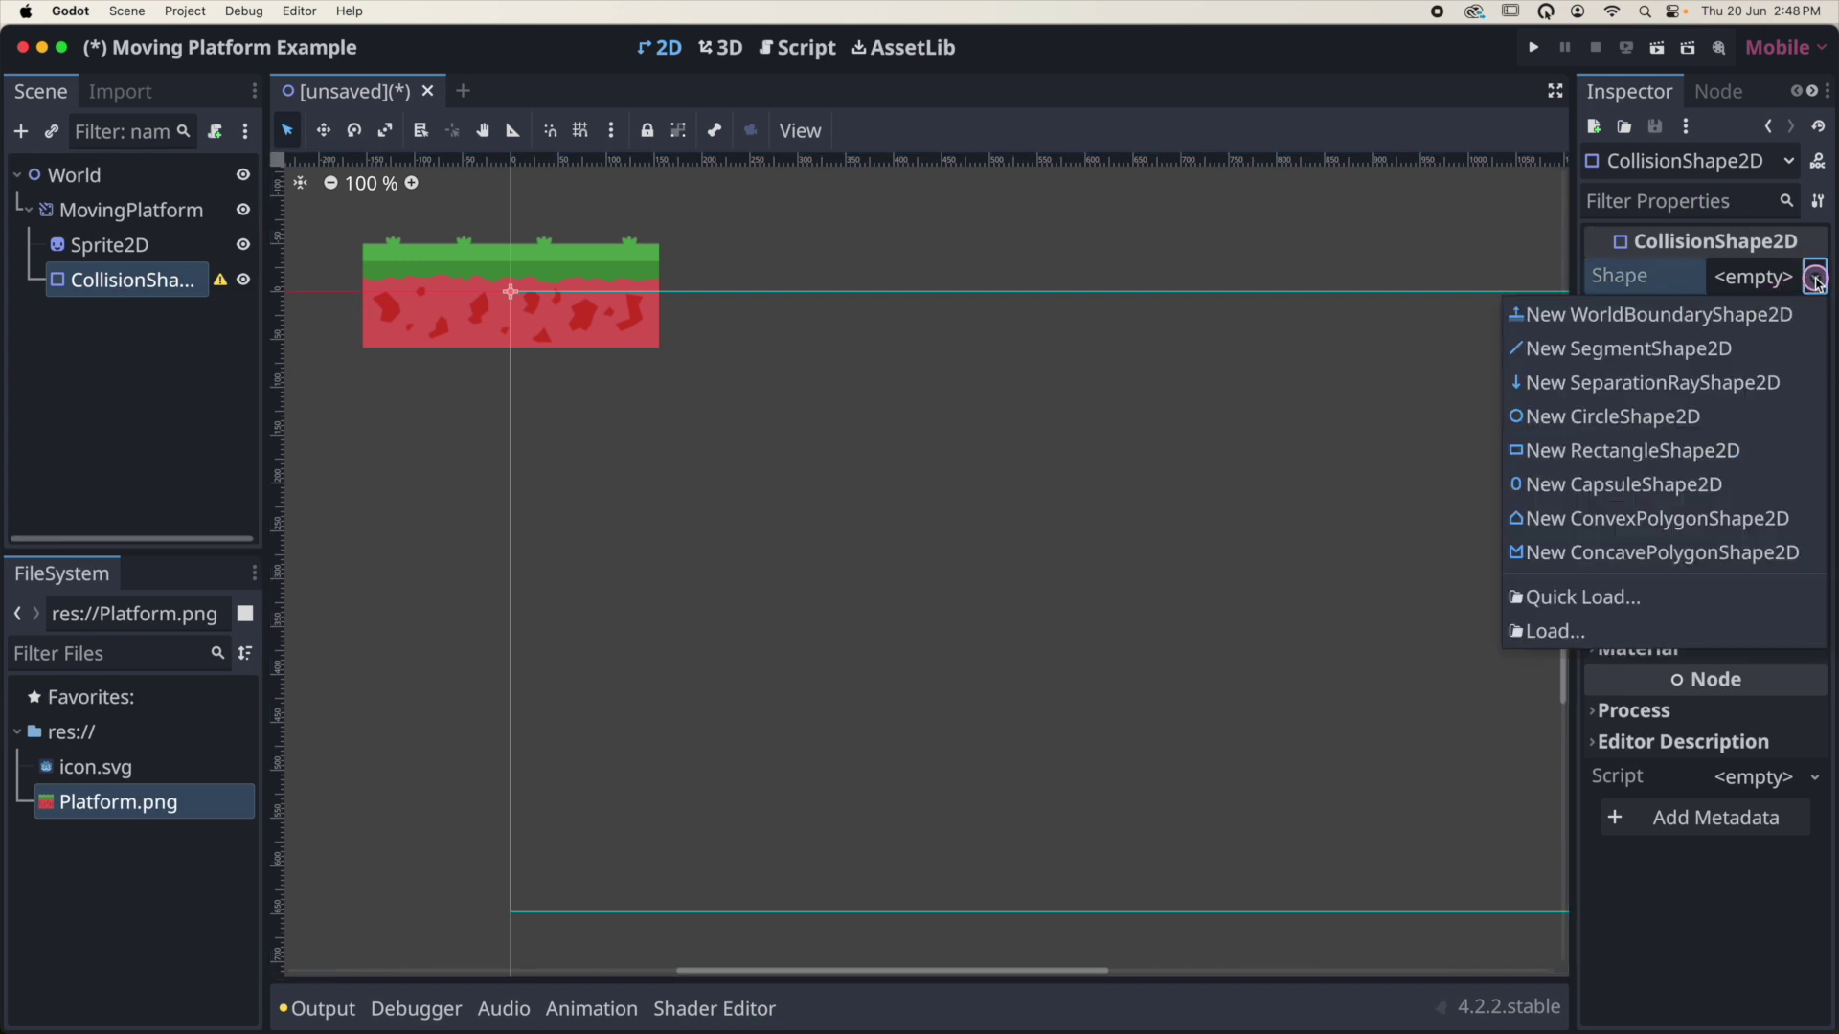
pyautogui.click(1622, 453)
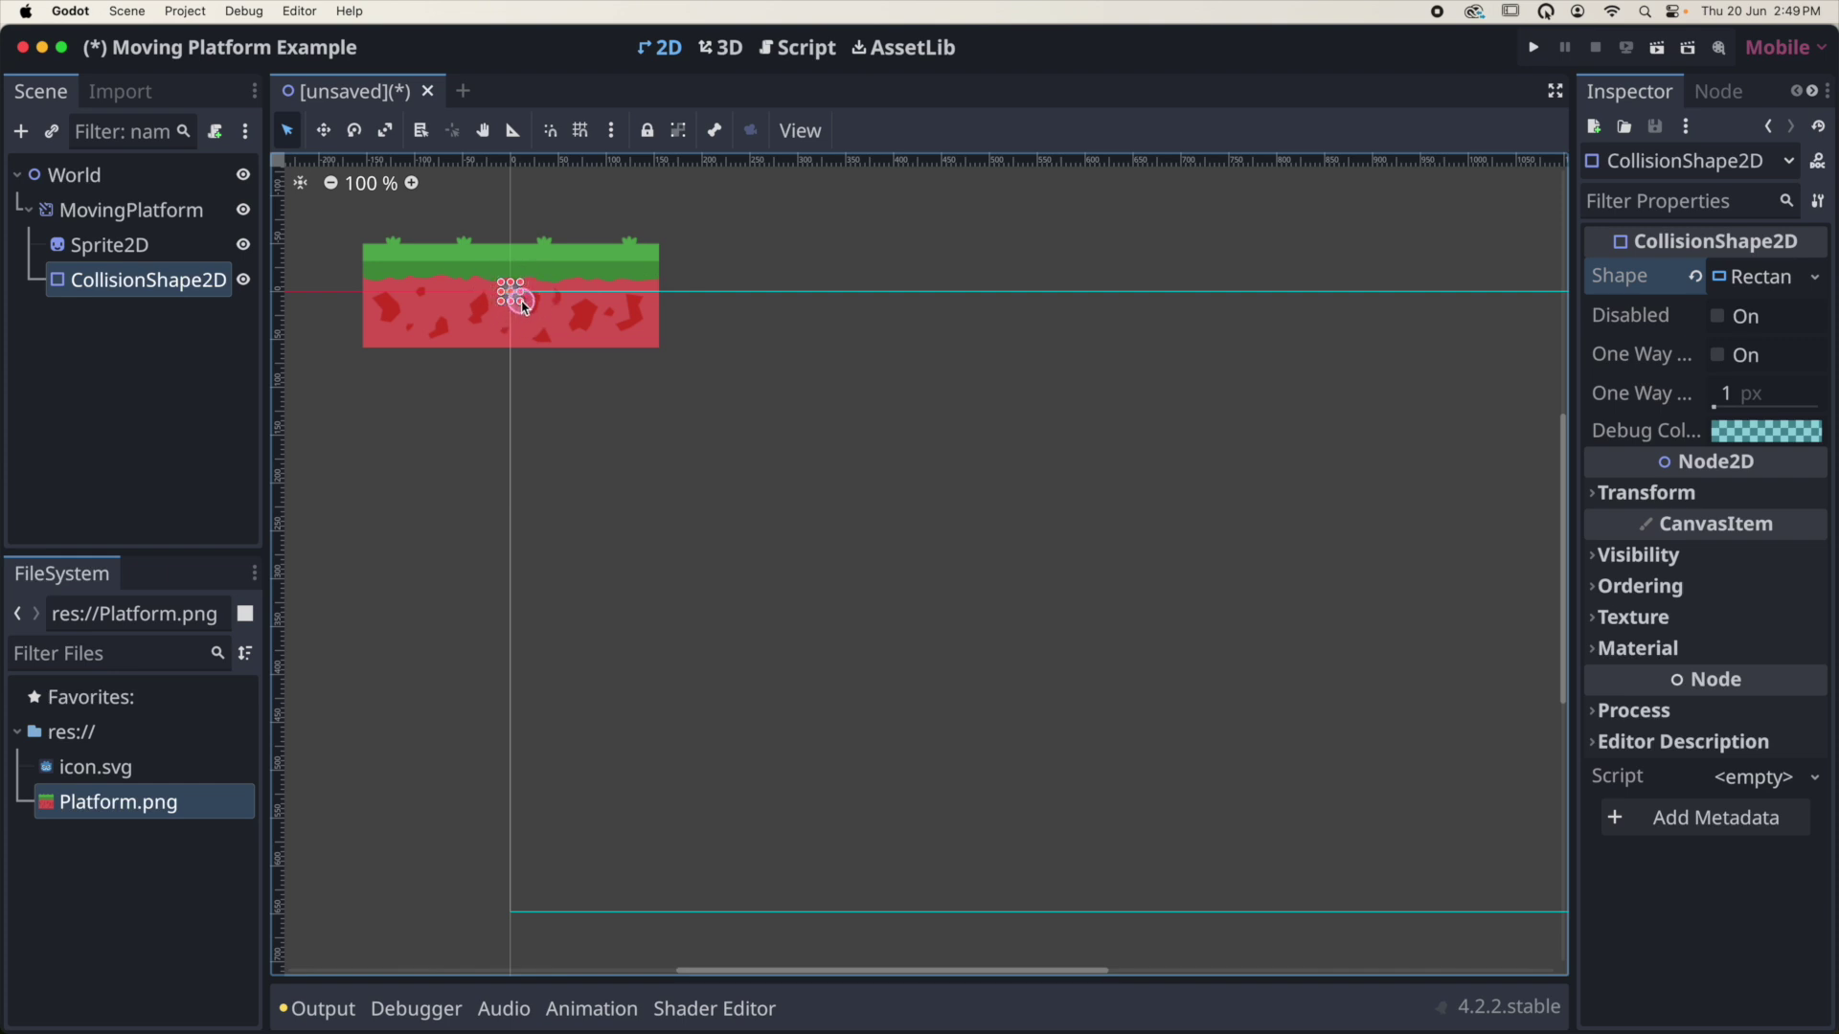
pyautogui.moveTo(525, 308); pyautogui.dragTo(662, 353)
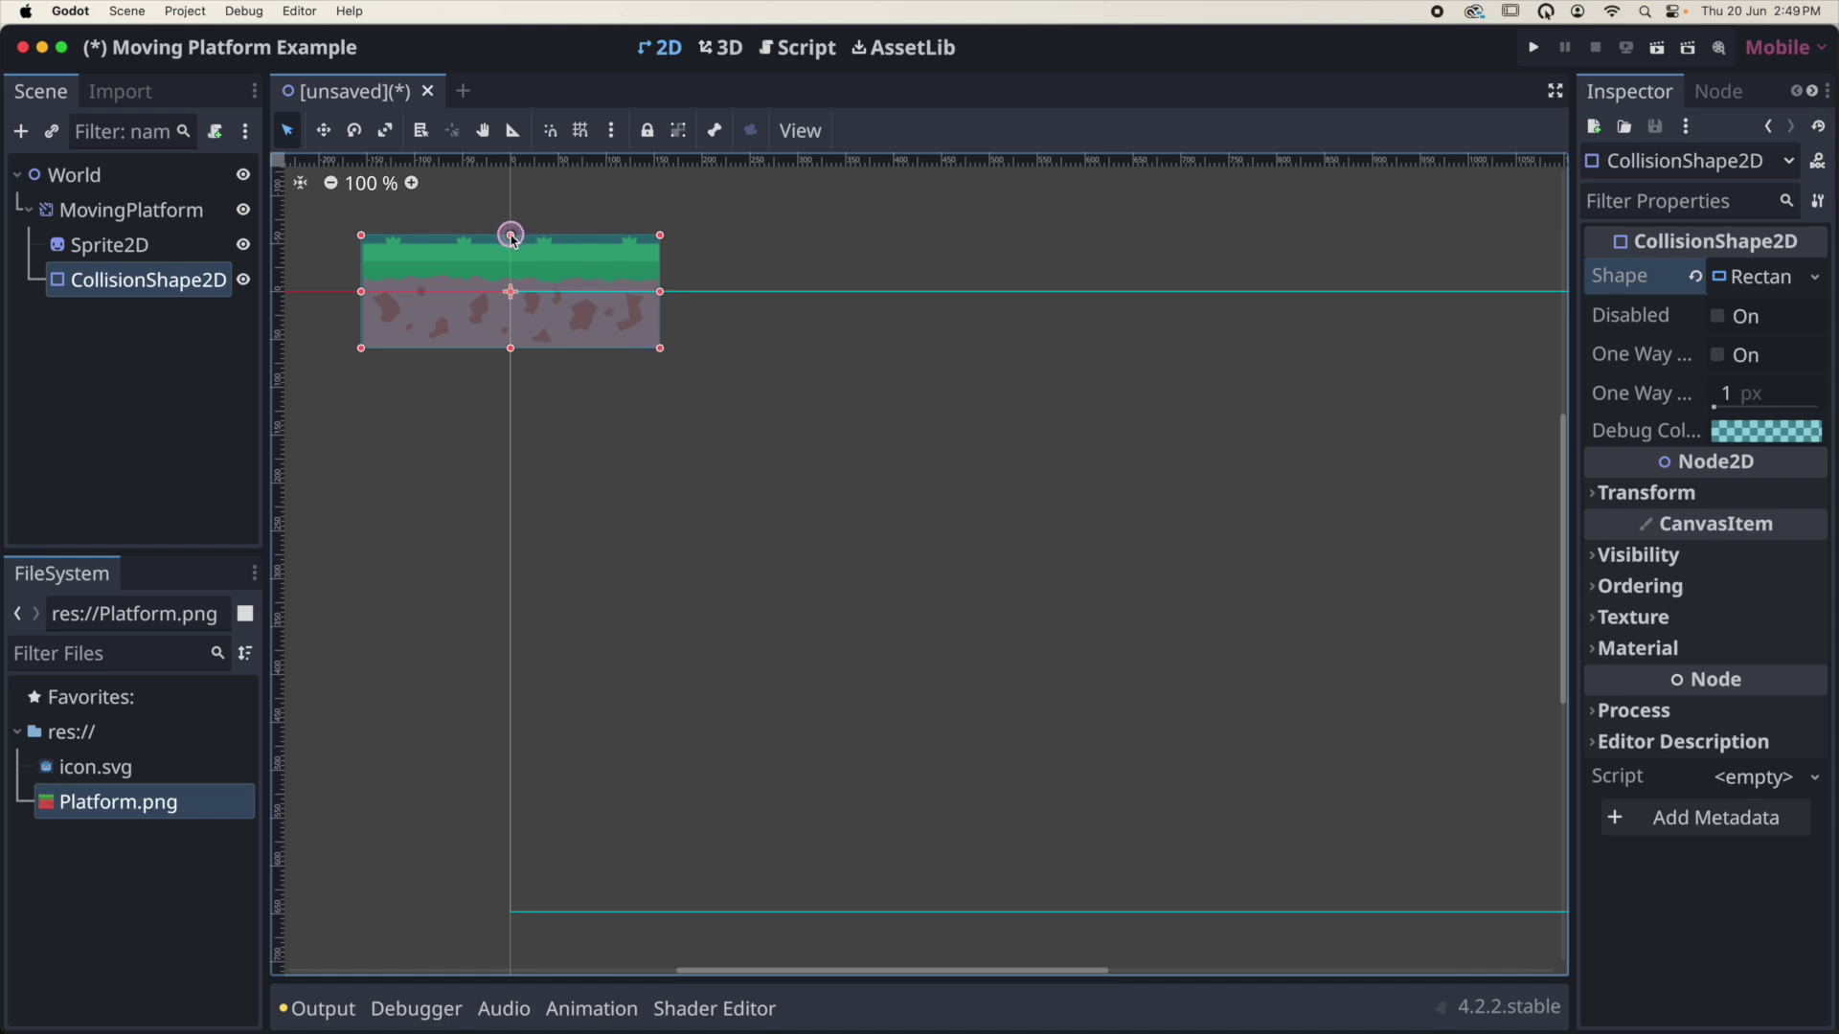
pyautogui.moveTo(512, 235); pyautogui.dragTo(510, 245)
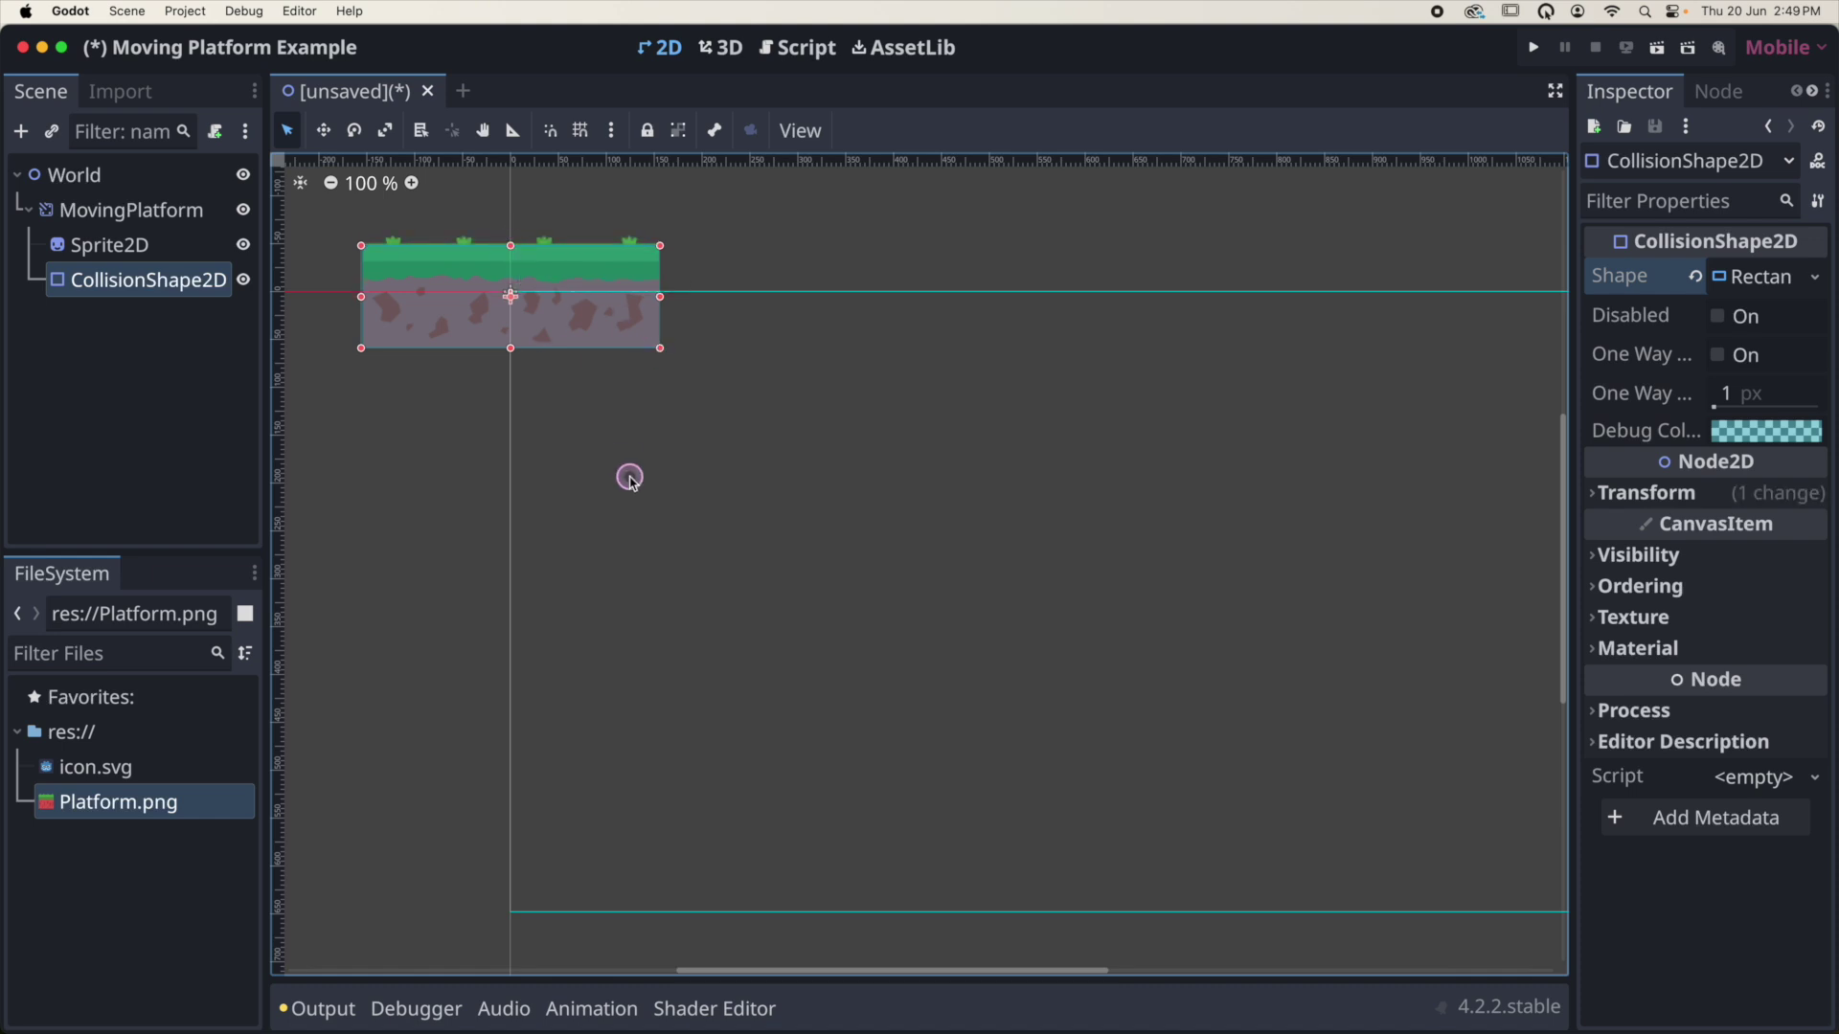
# Select MovingPlatform and group its children so the body is picked as one unit
pyautogui.click(75, 221)
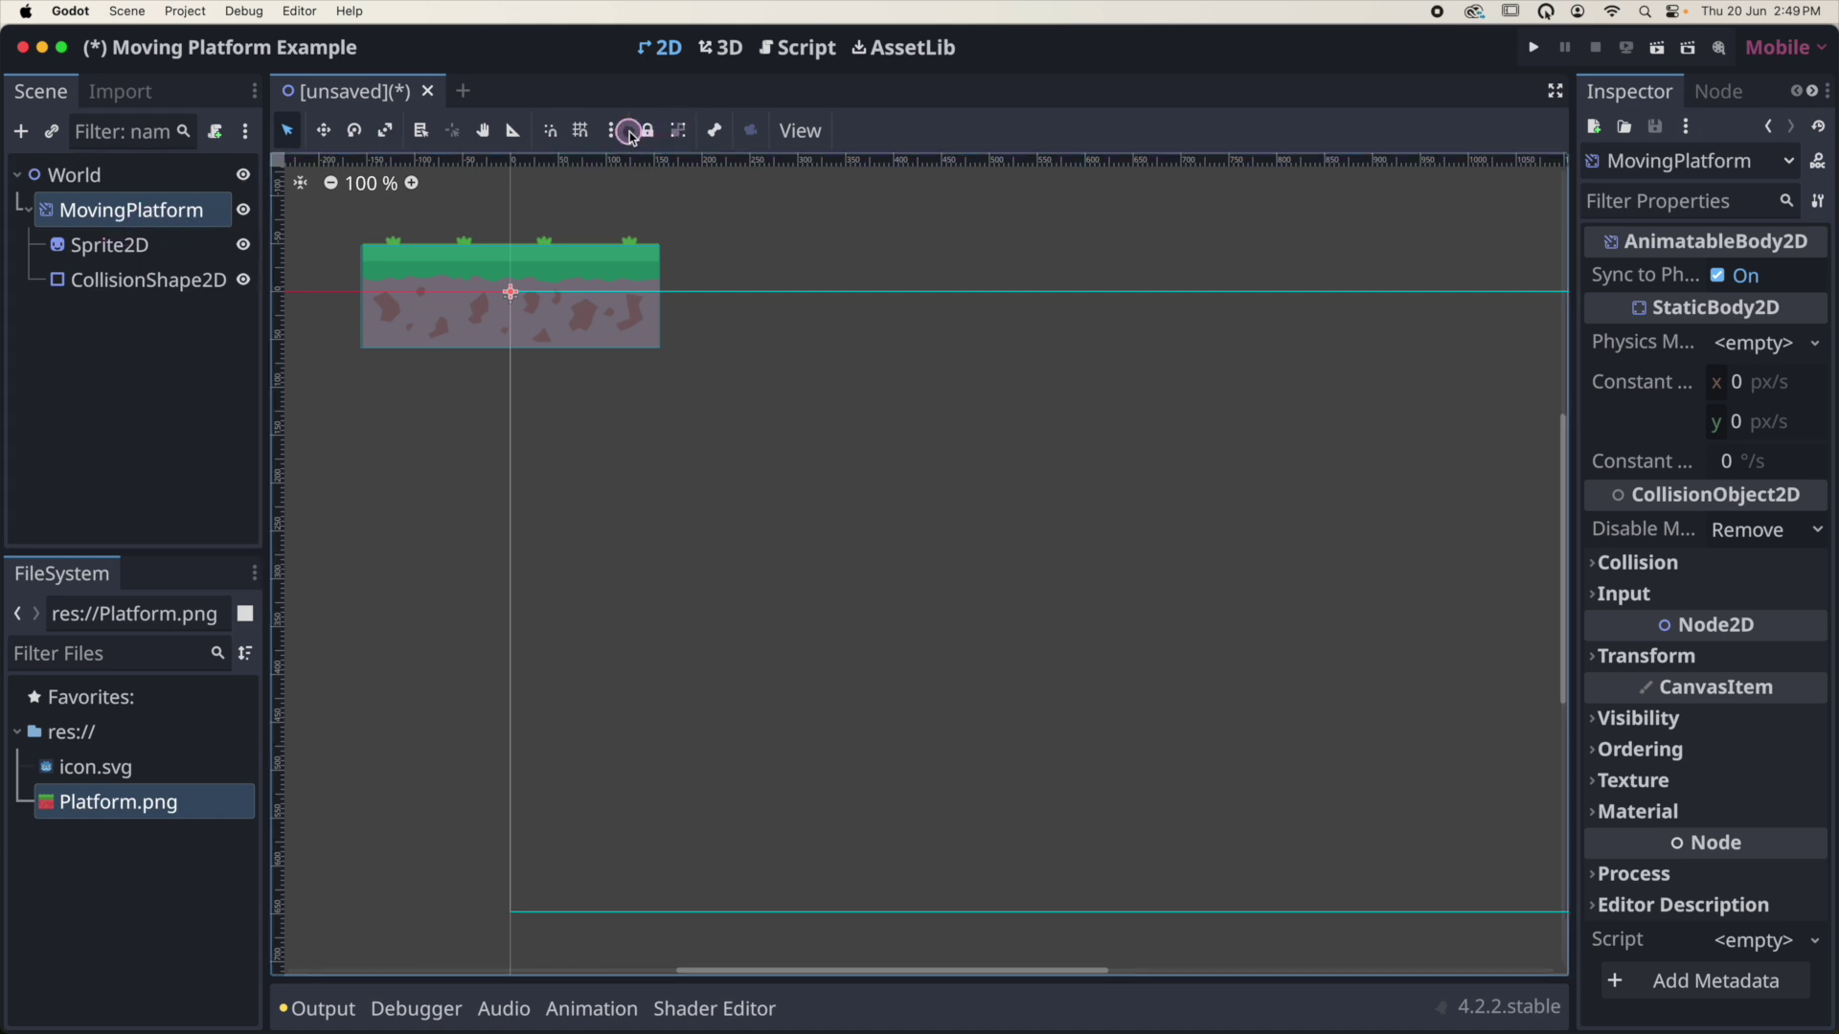
pyautogui.click(679, 132)
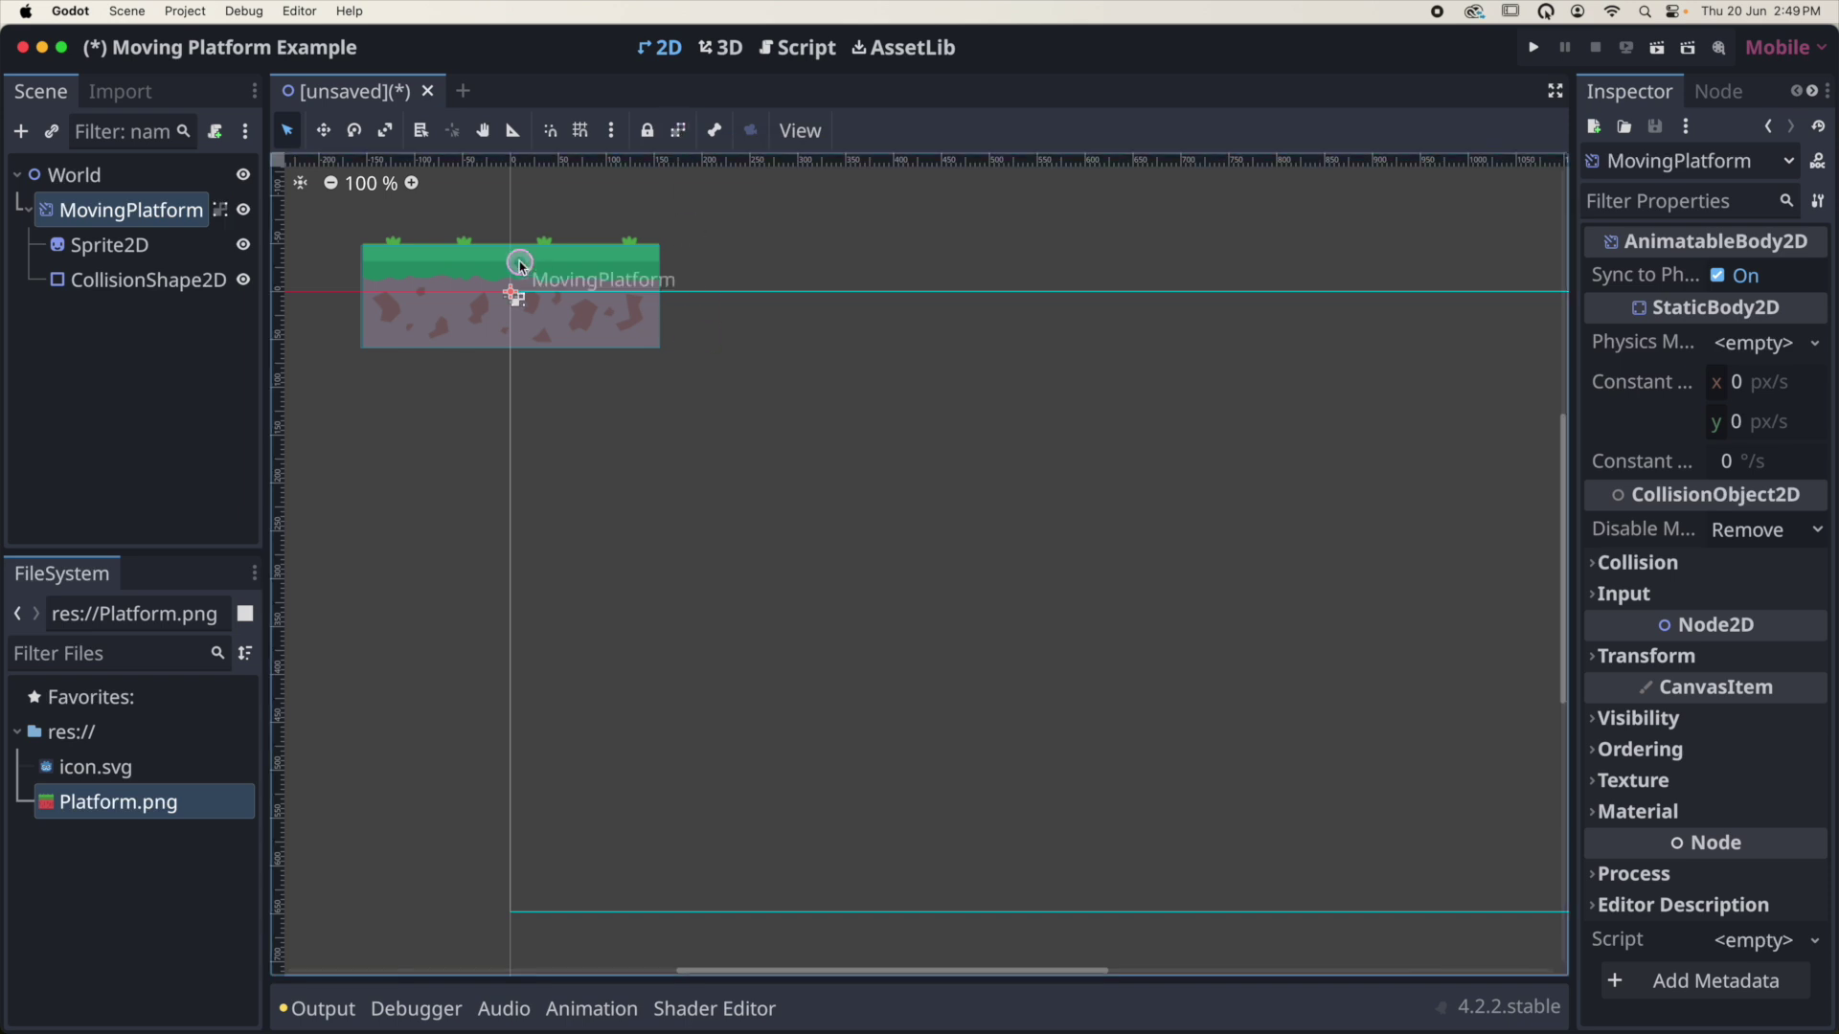
# Drag the MovingPlatform to about (747, 344) at the lower right, then select World
pyautogui.moveTo(518, 263); pyautogui.dragTo(1220, 613)
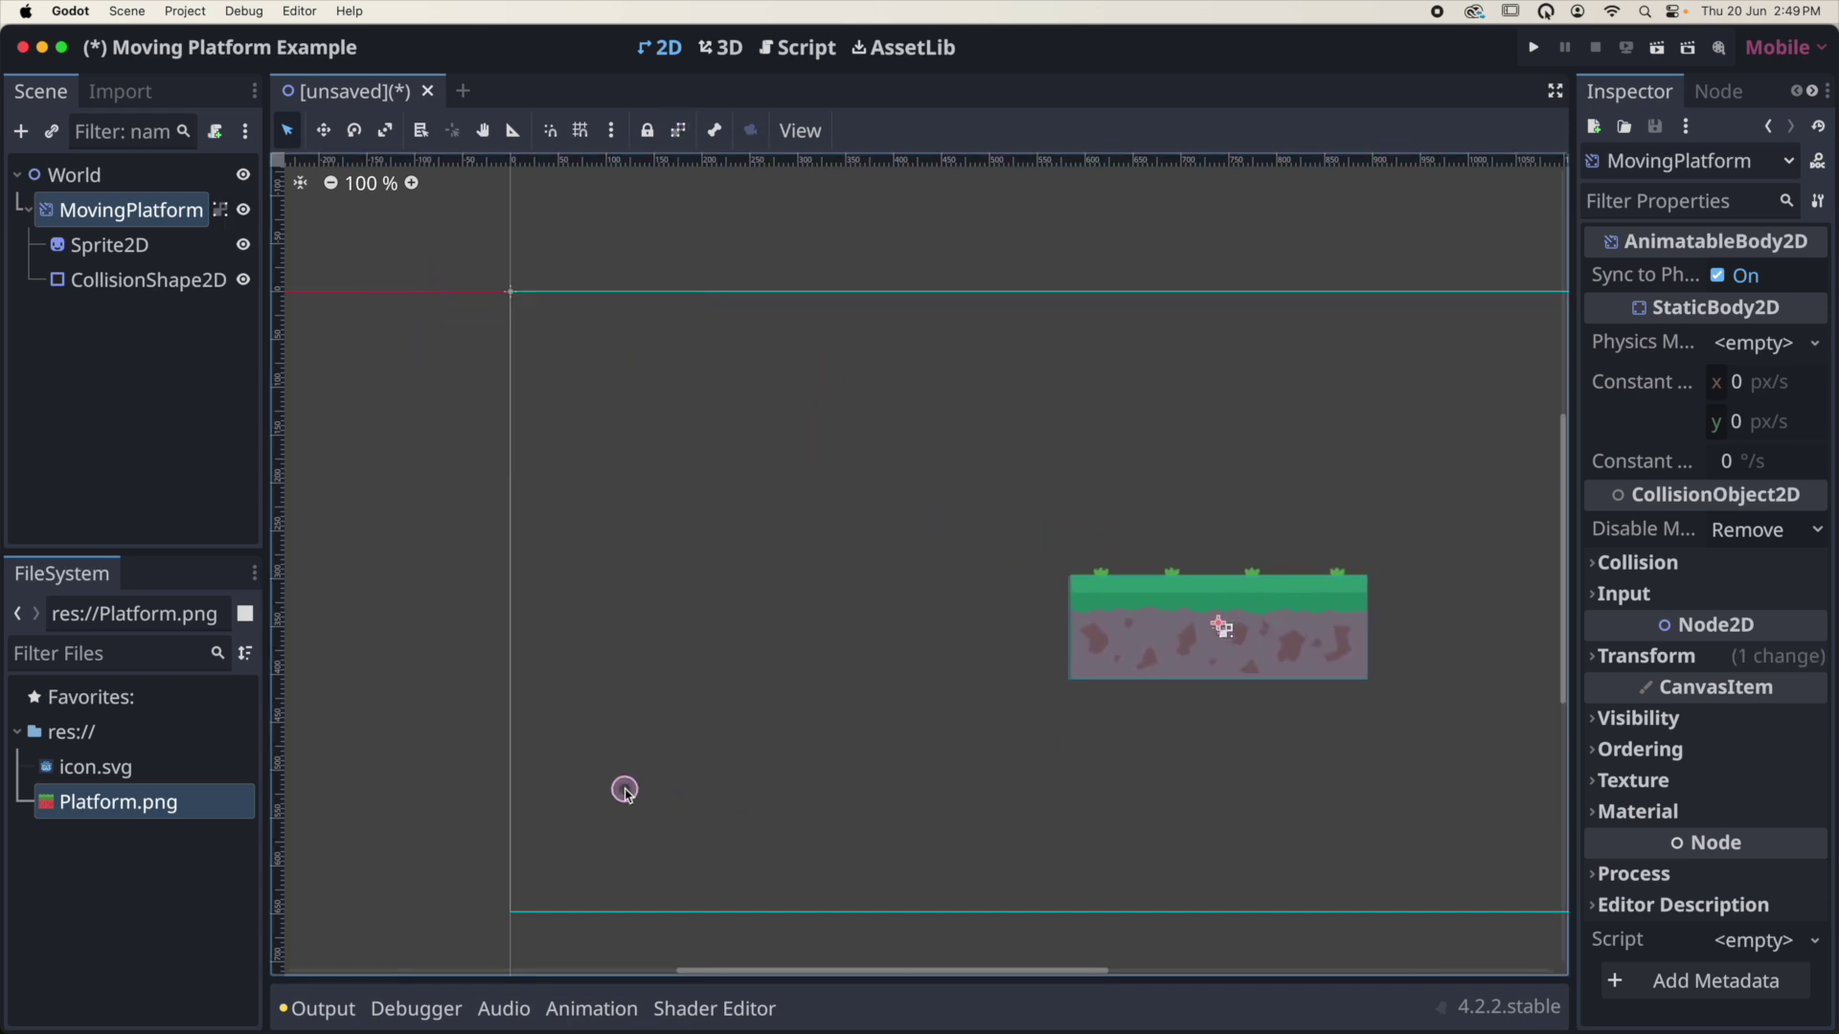
pyautogui.click(75, 176)
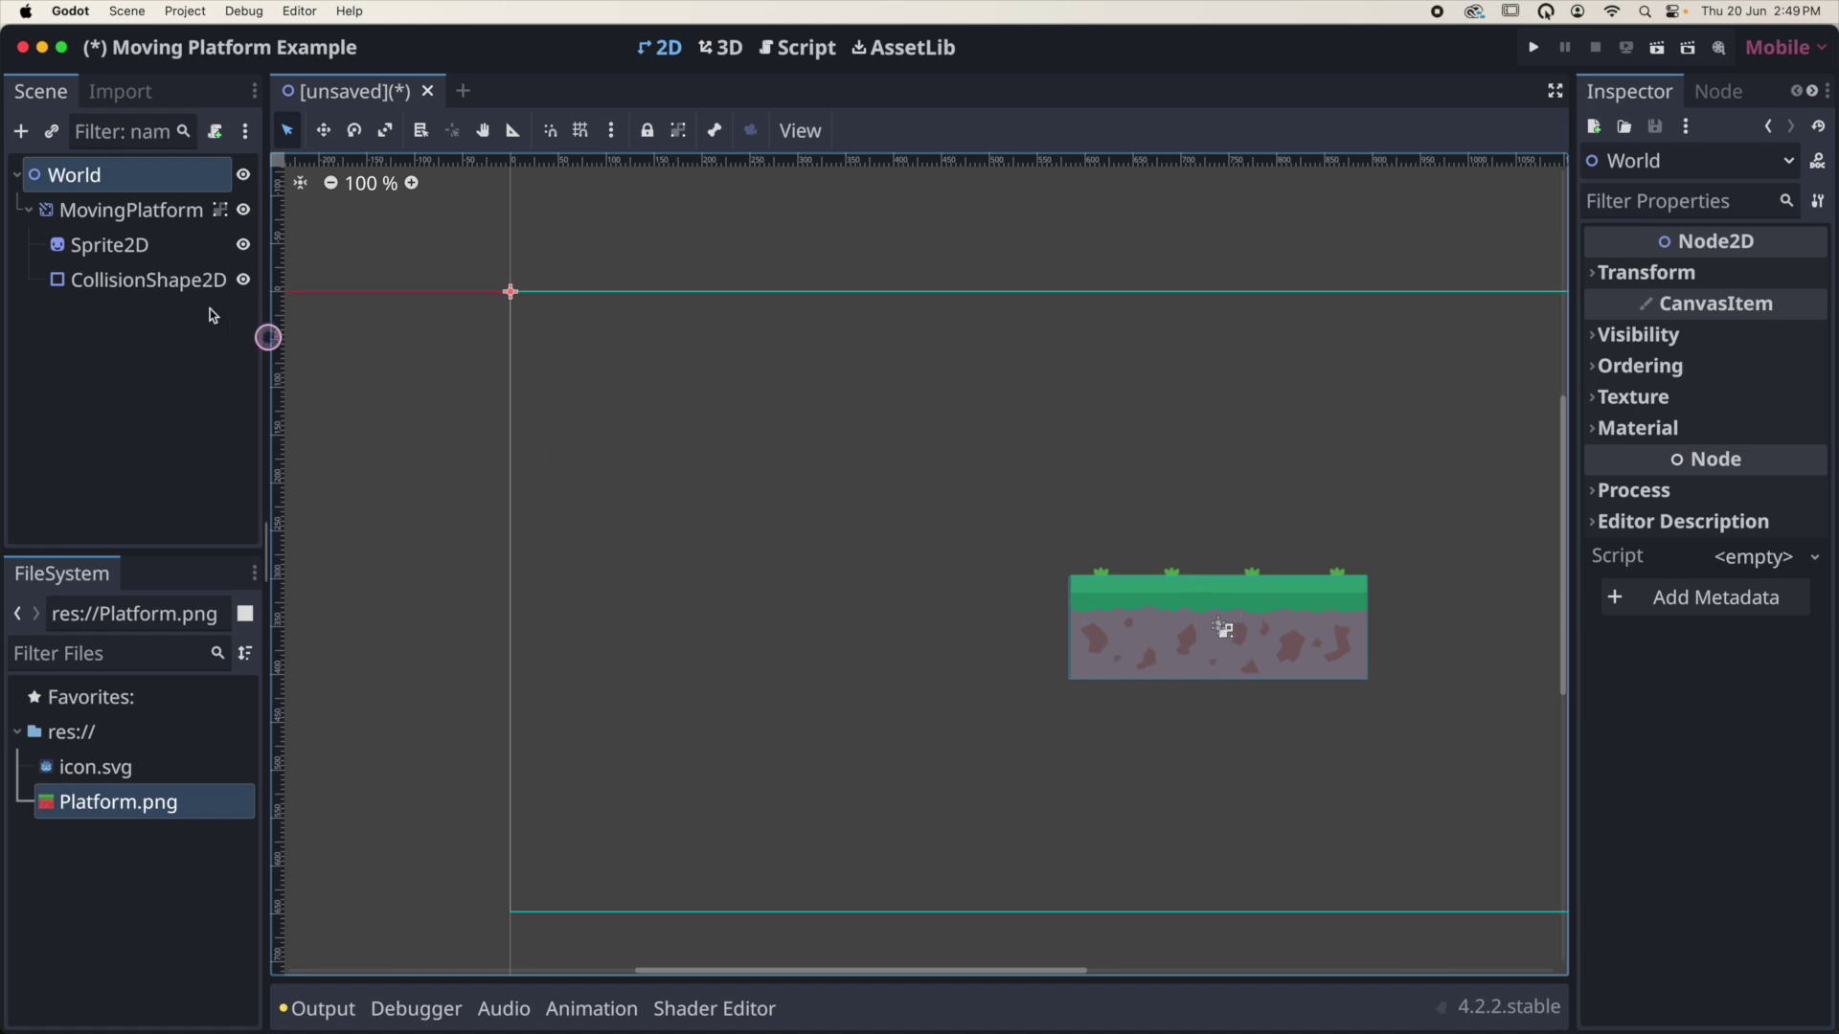
# Add a StaticBody2D under World and rename it Floor
pyautogui.click(22, 133)
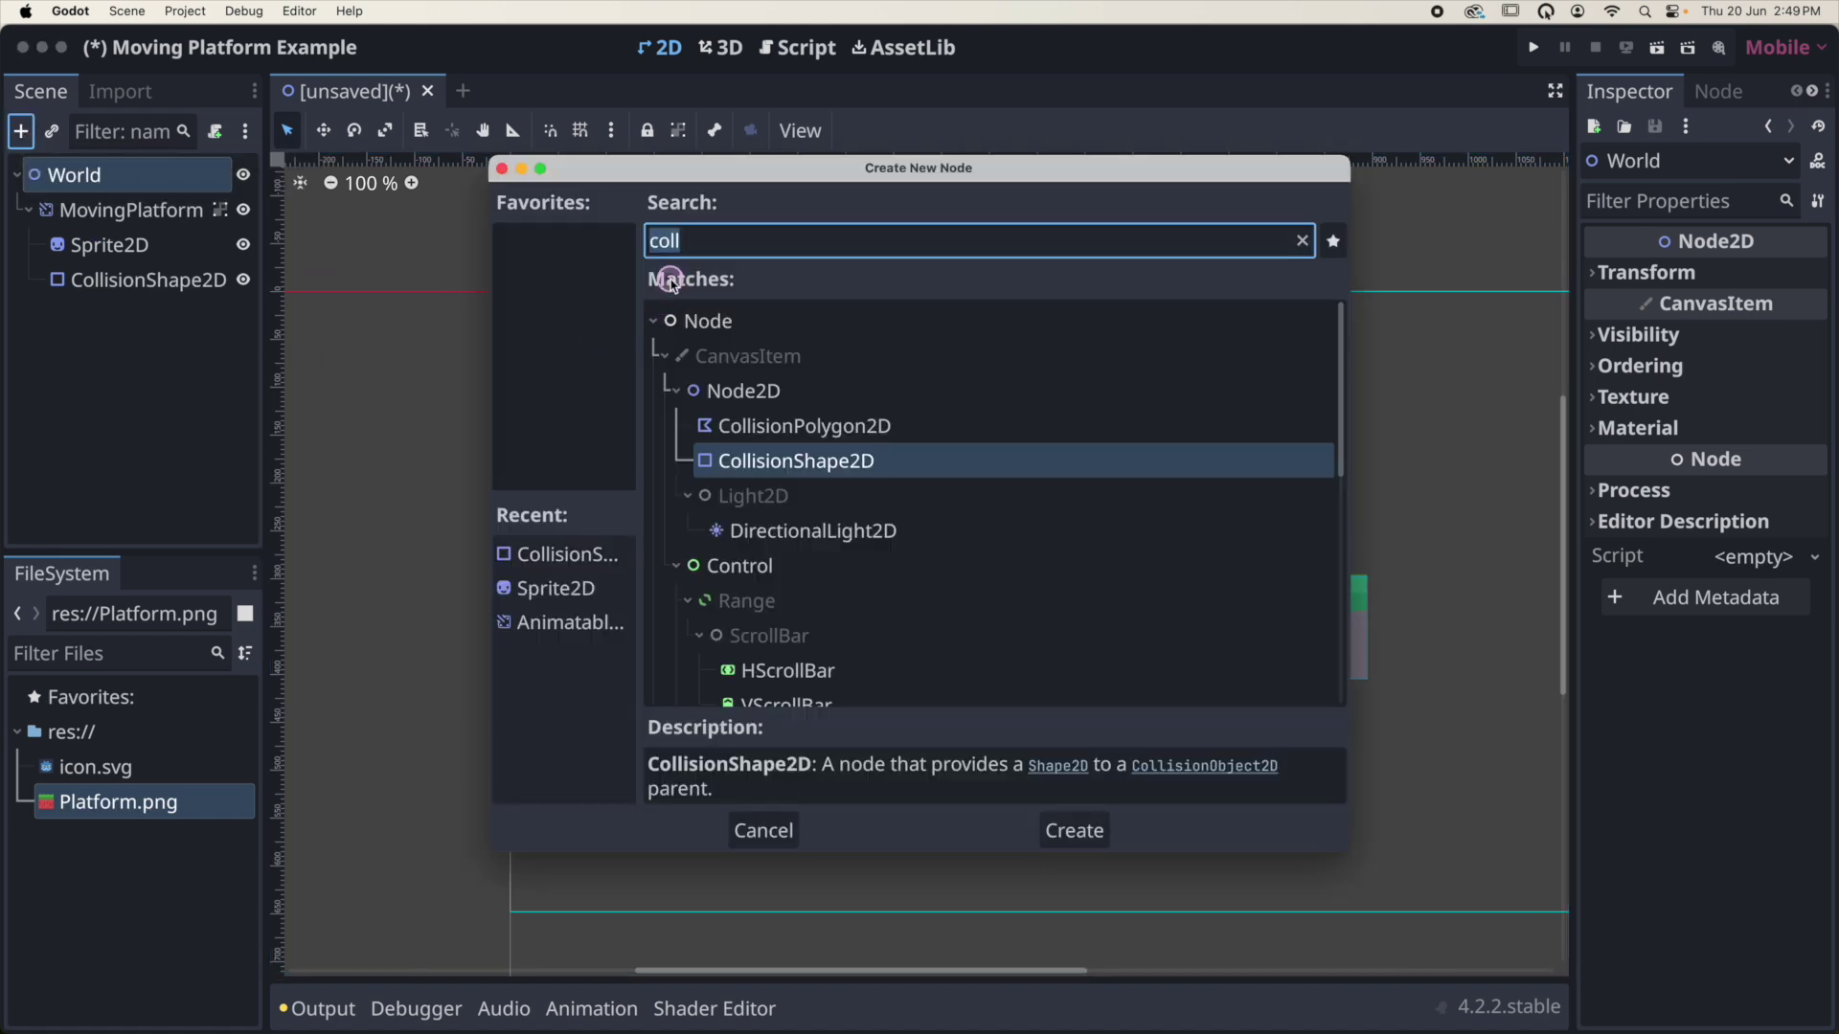
pyautogui.write('stat')
pyautogui.press('Return')
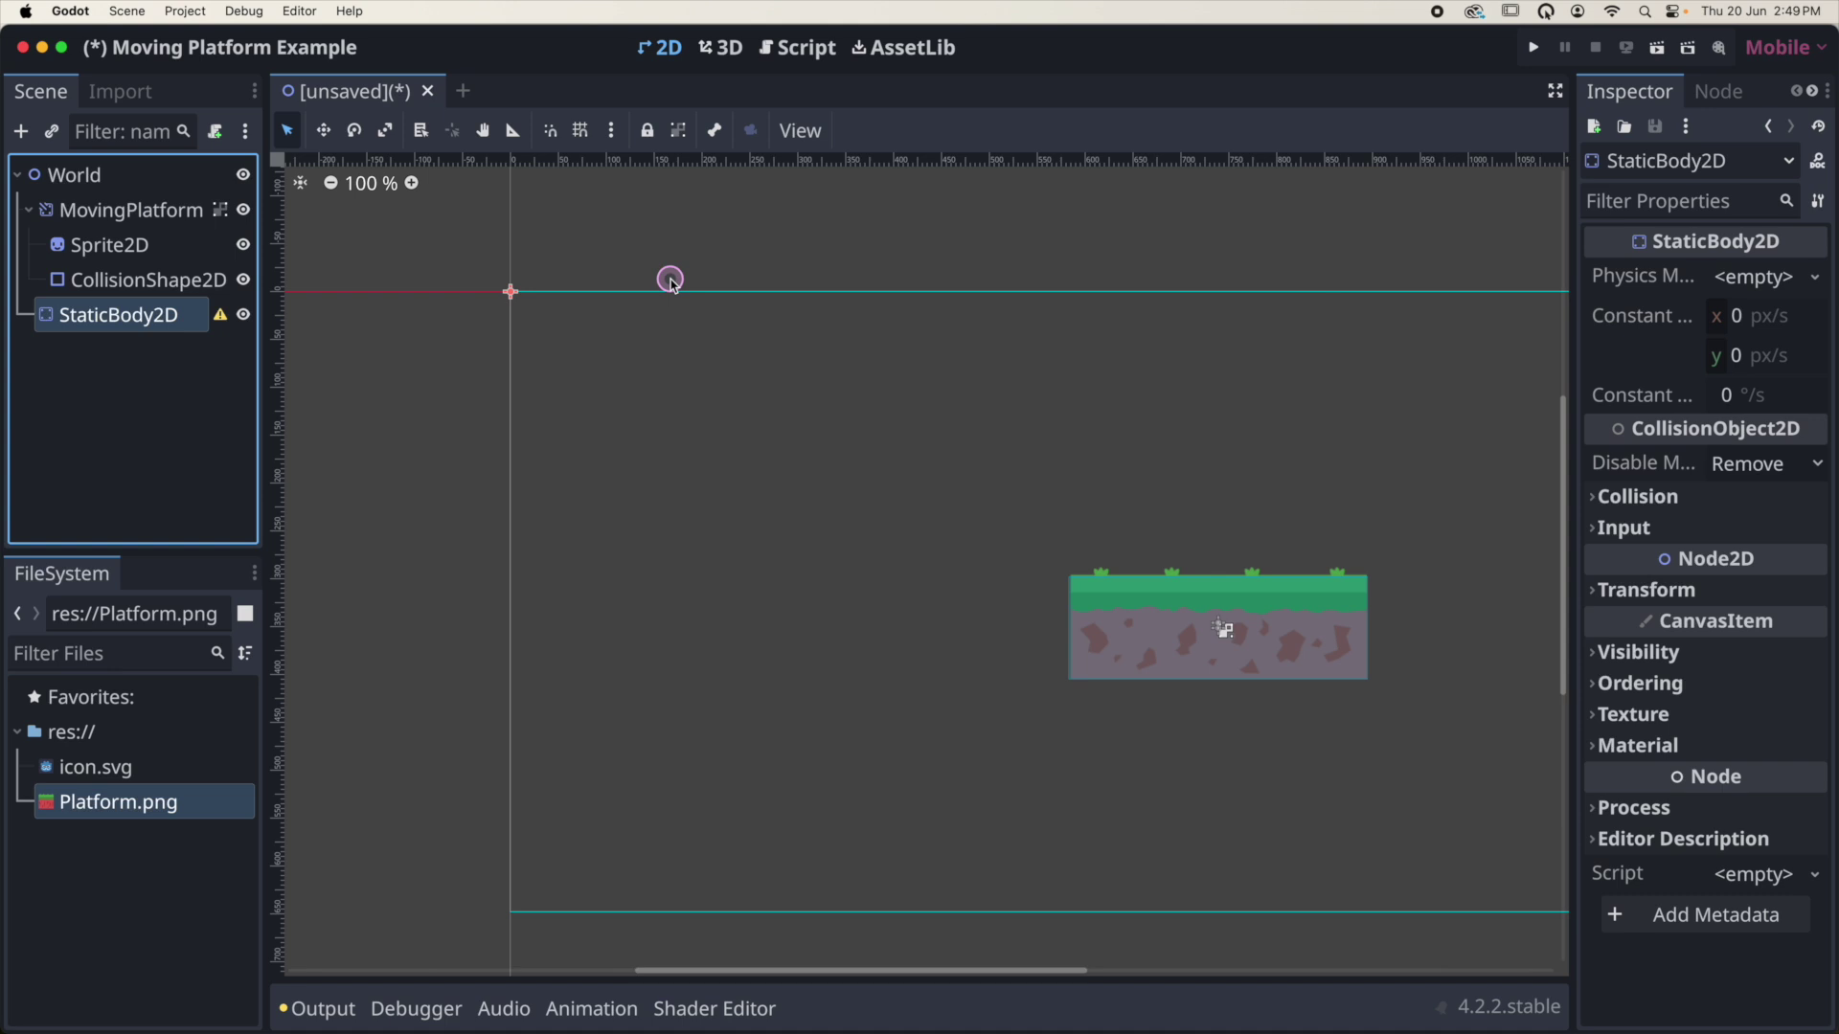
pyautogui.doubleClick(88, 316)
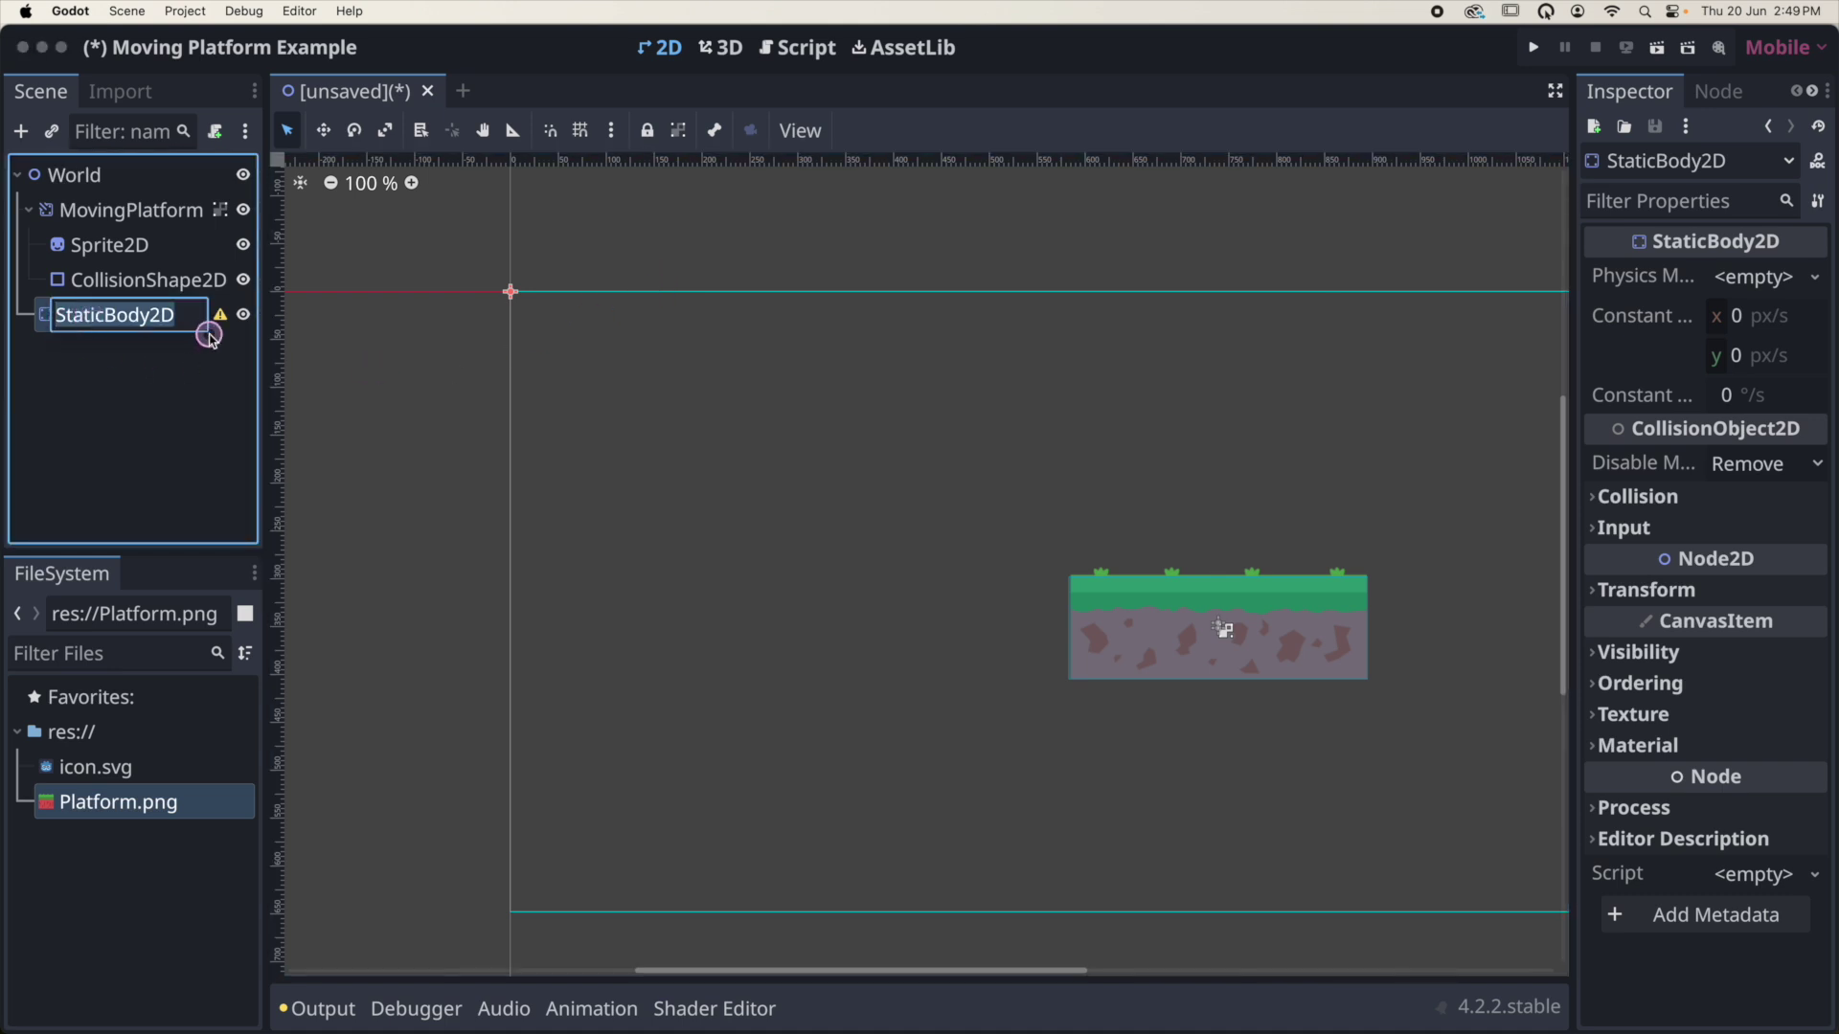
pyautogui.write('Floor')
pyautogui.press('Return')
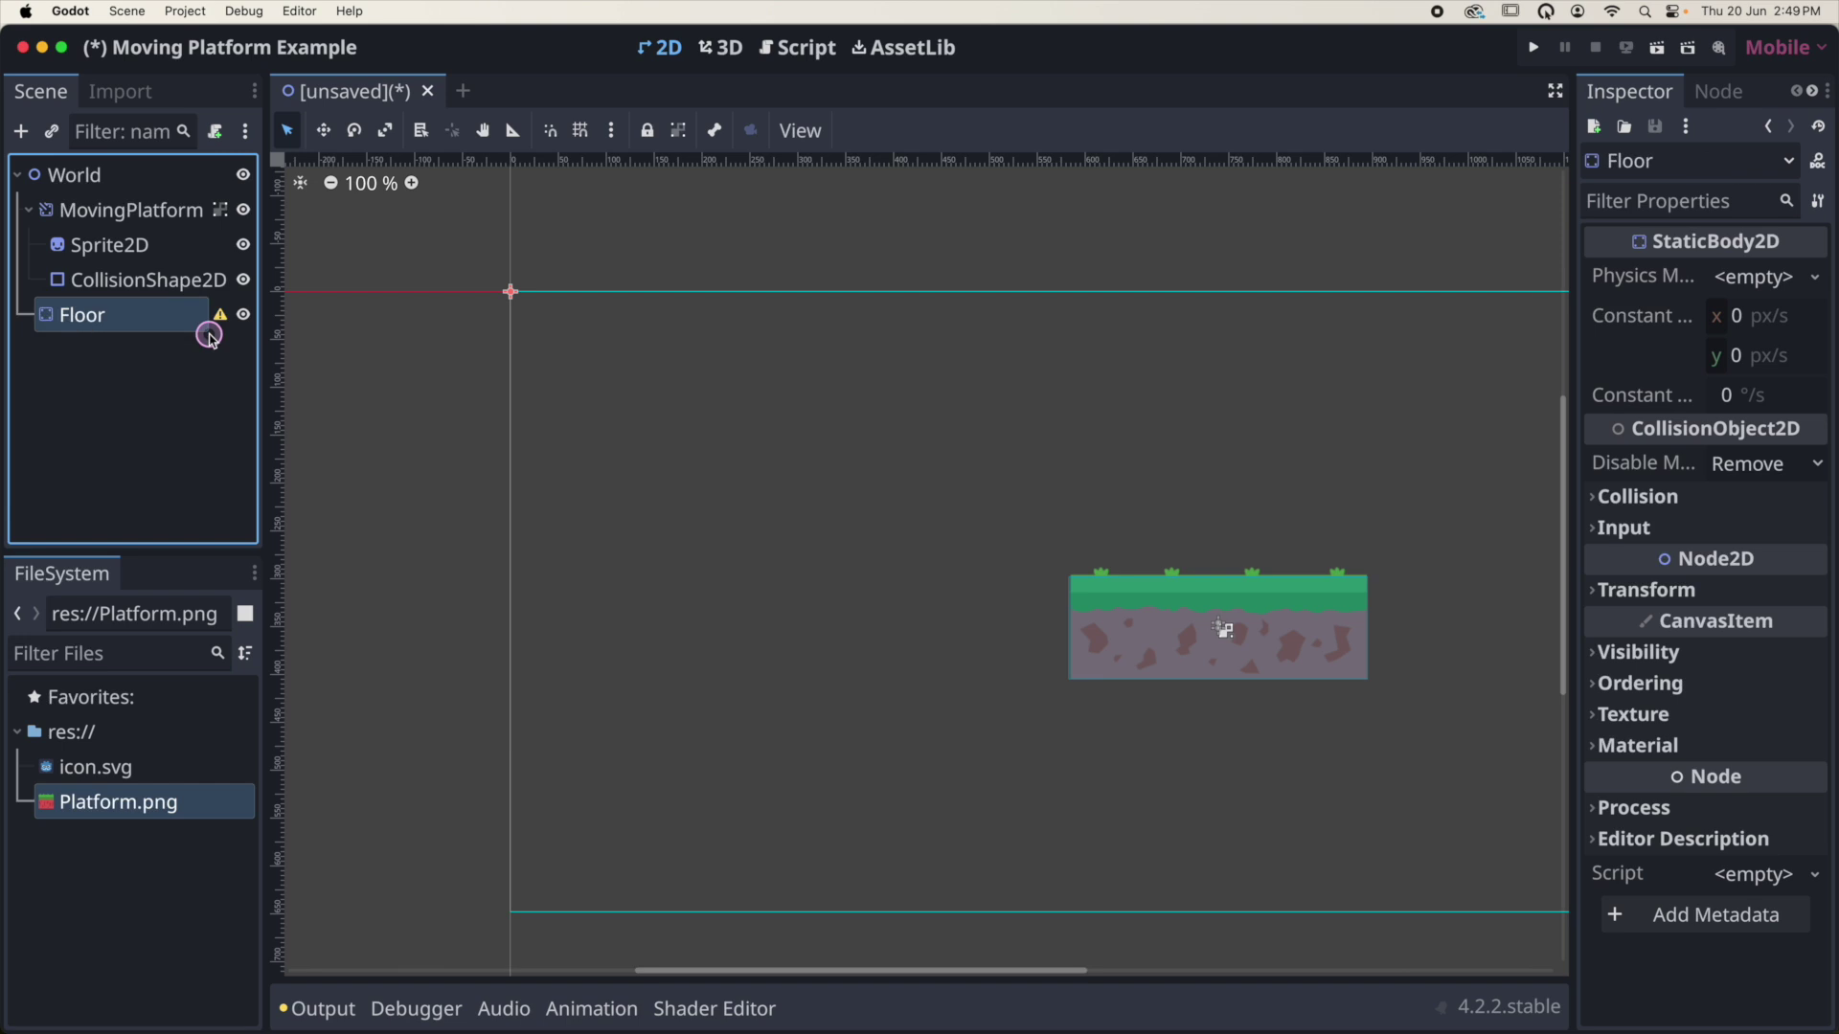
# Give Floor a Sprite2D child and a CollisionShape2D child
pyautogui.click(19, 130)
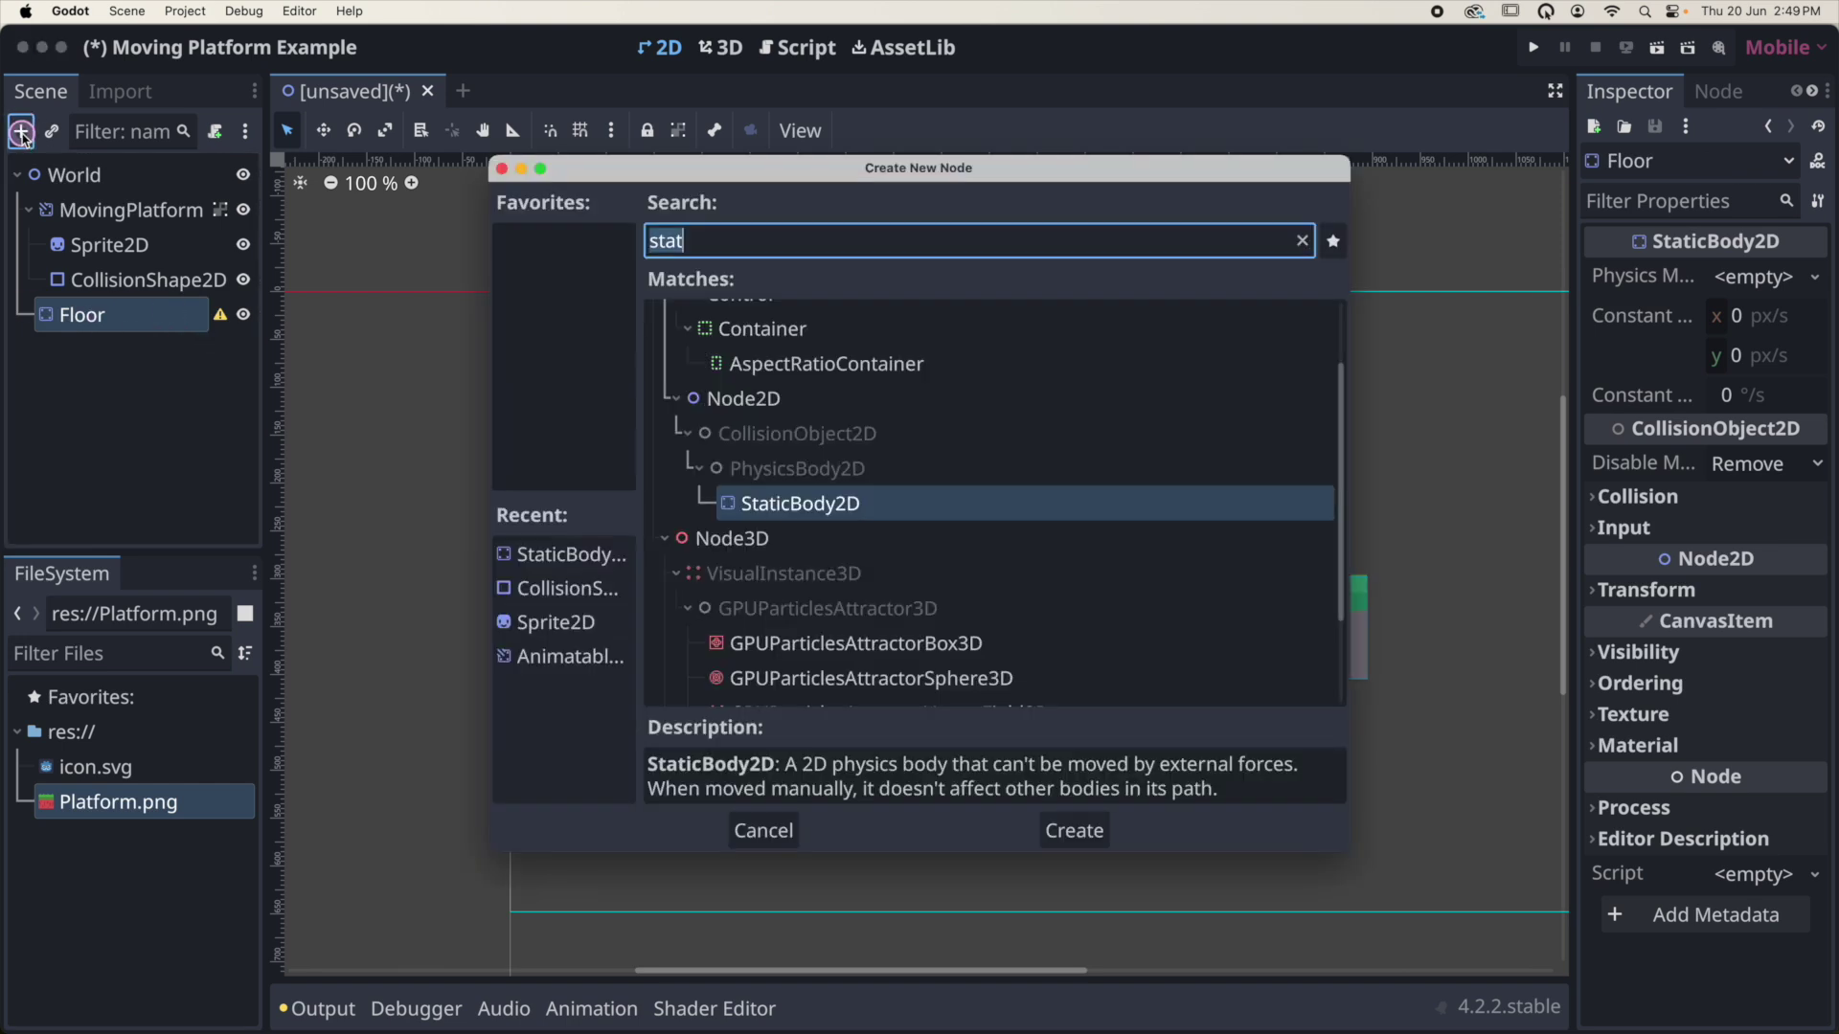
pyautogui.doubleClick(537, 623)
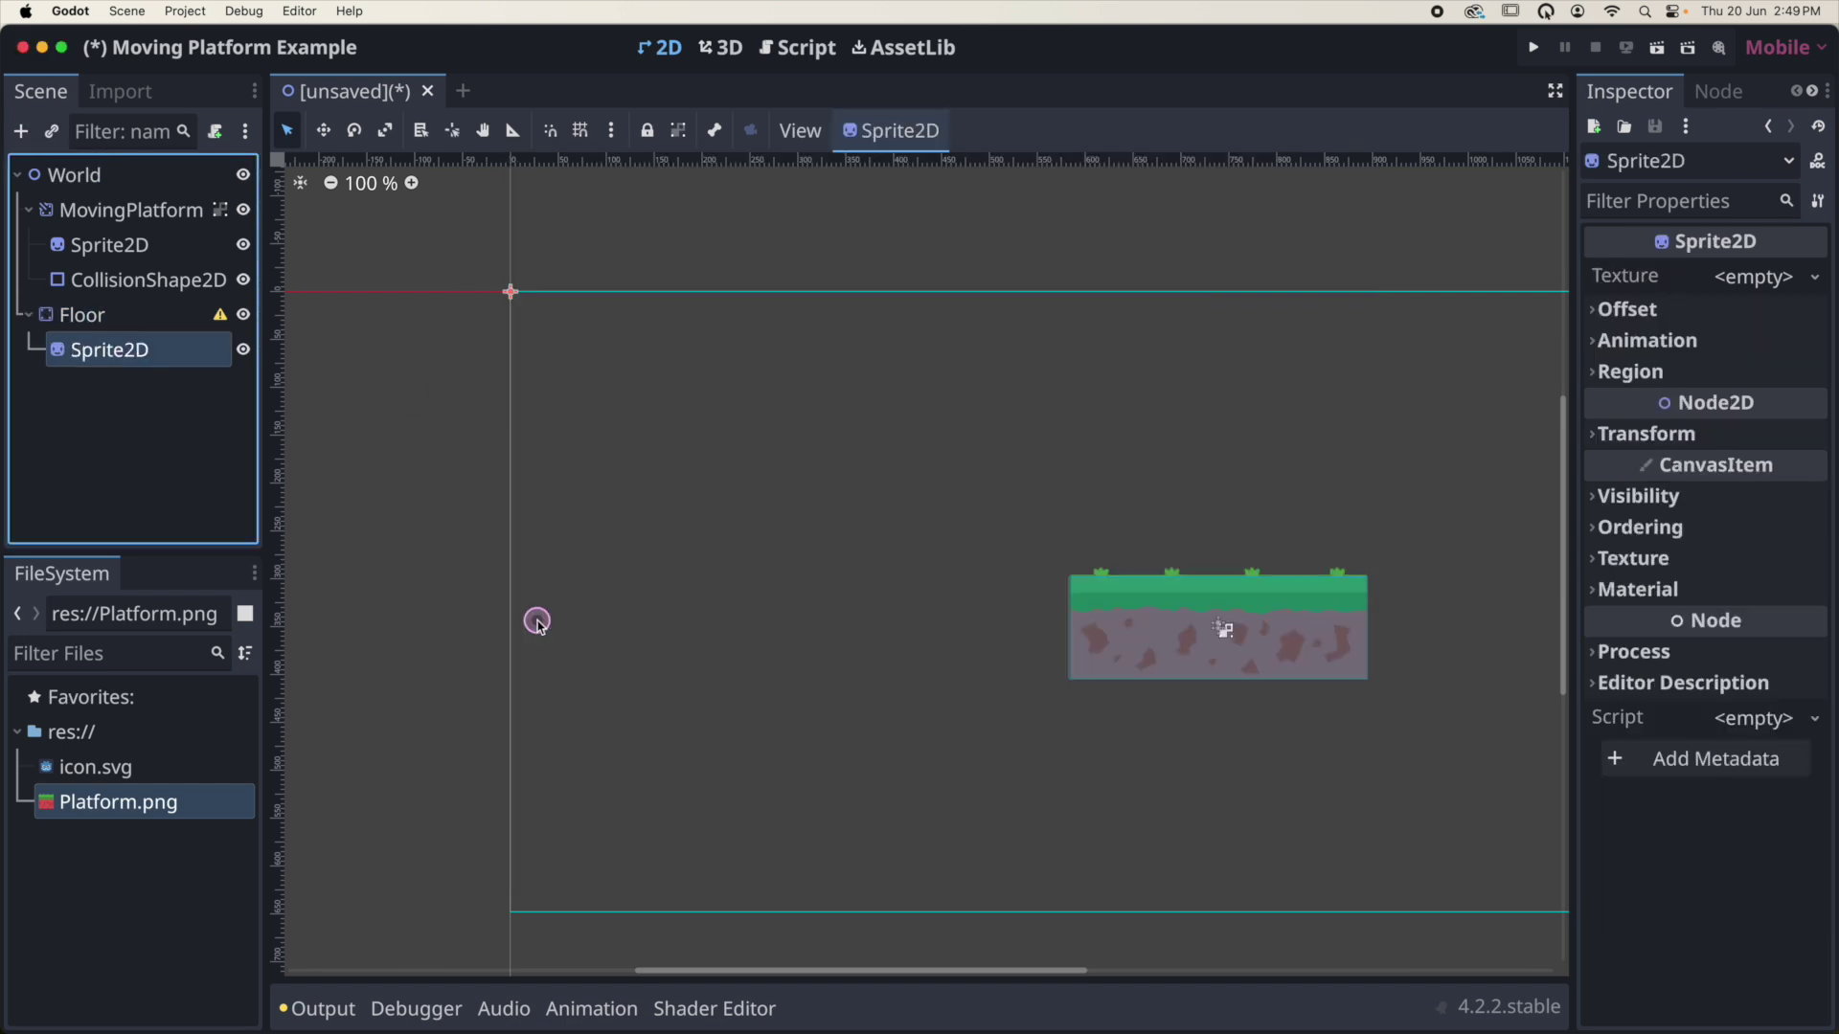
pyautogui.click(96, 317)
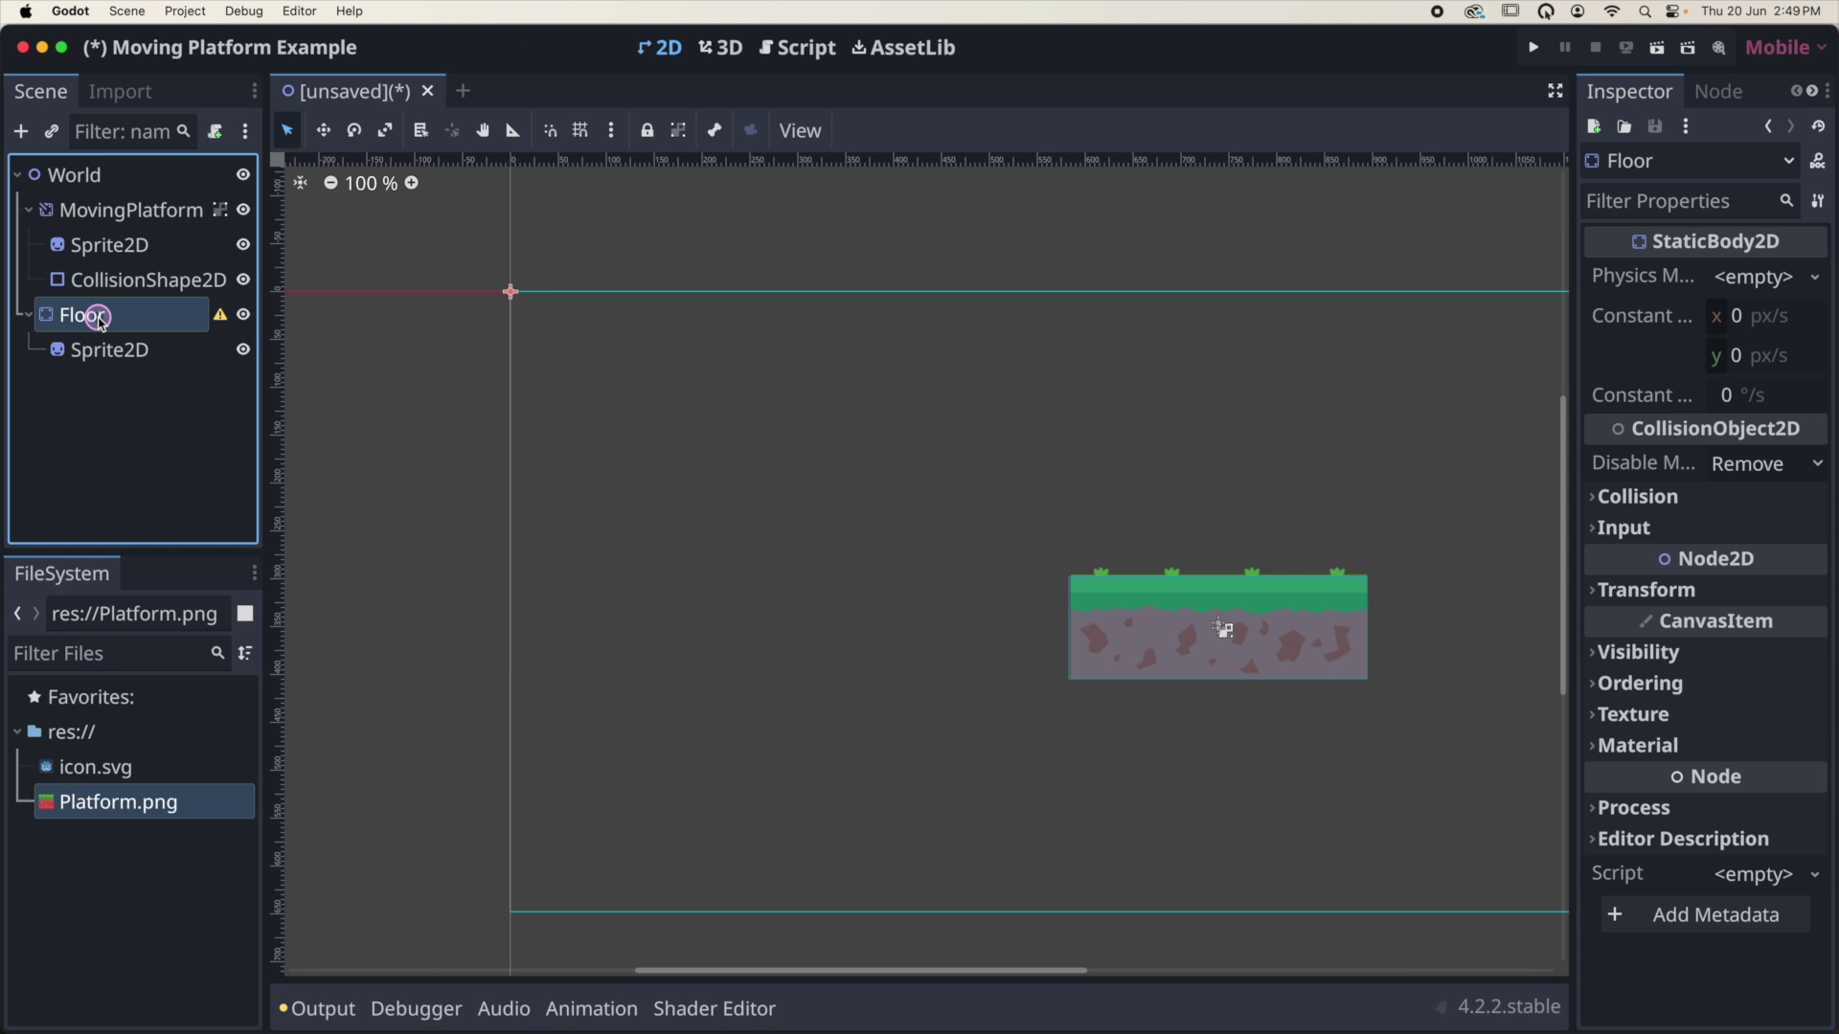
pyautogui.click(21, 131)
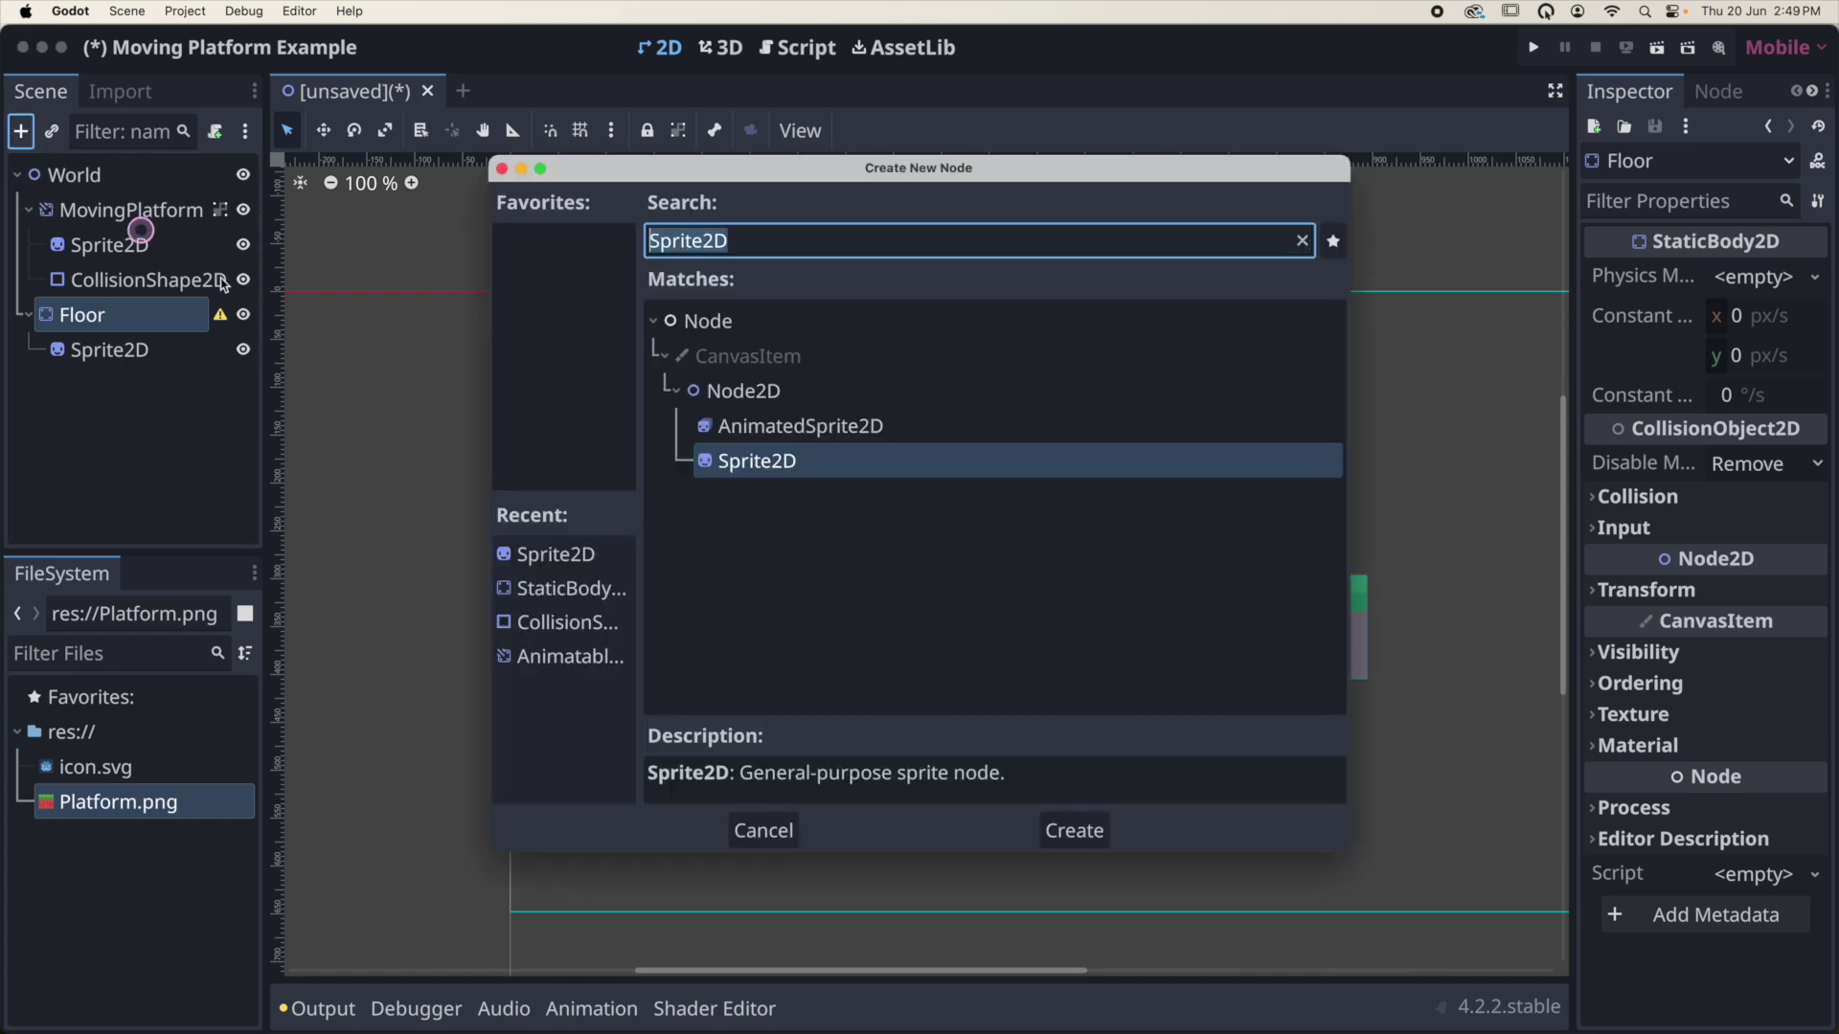
pyautogui.doubleClick(538, 623)
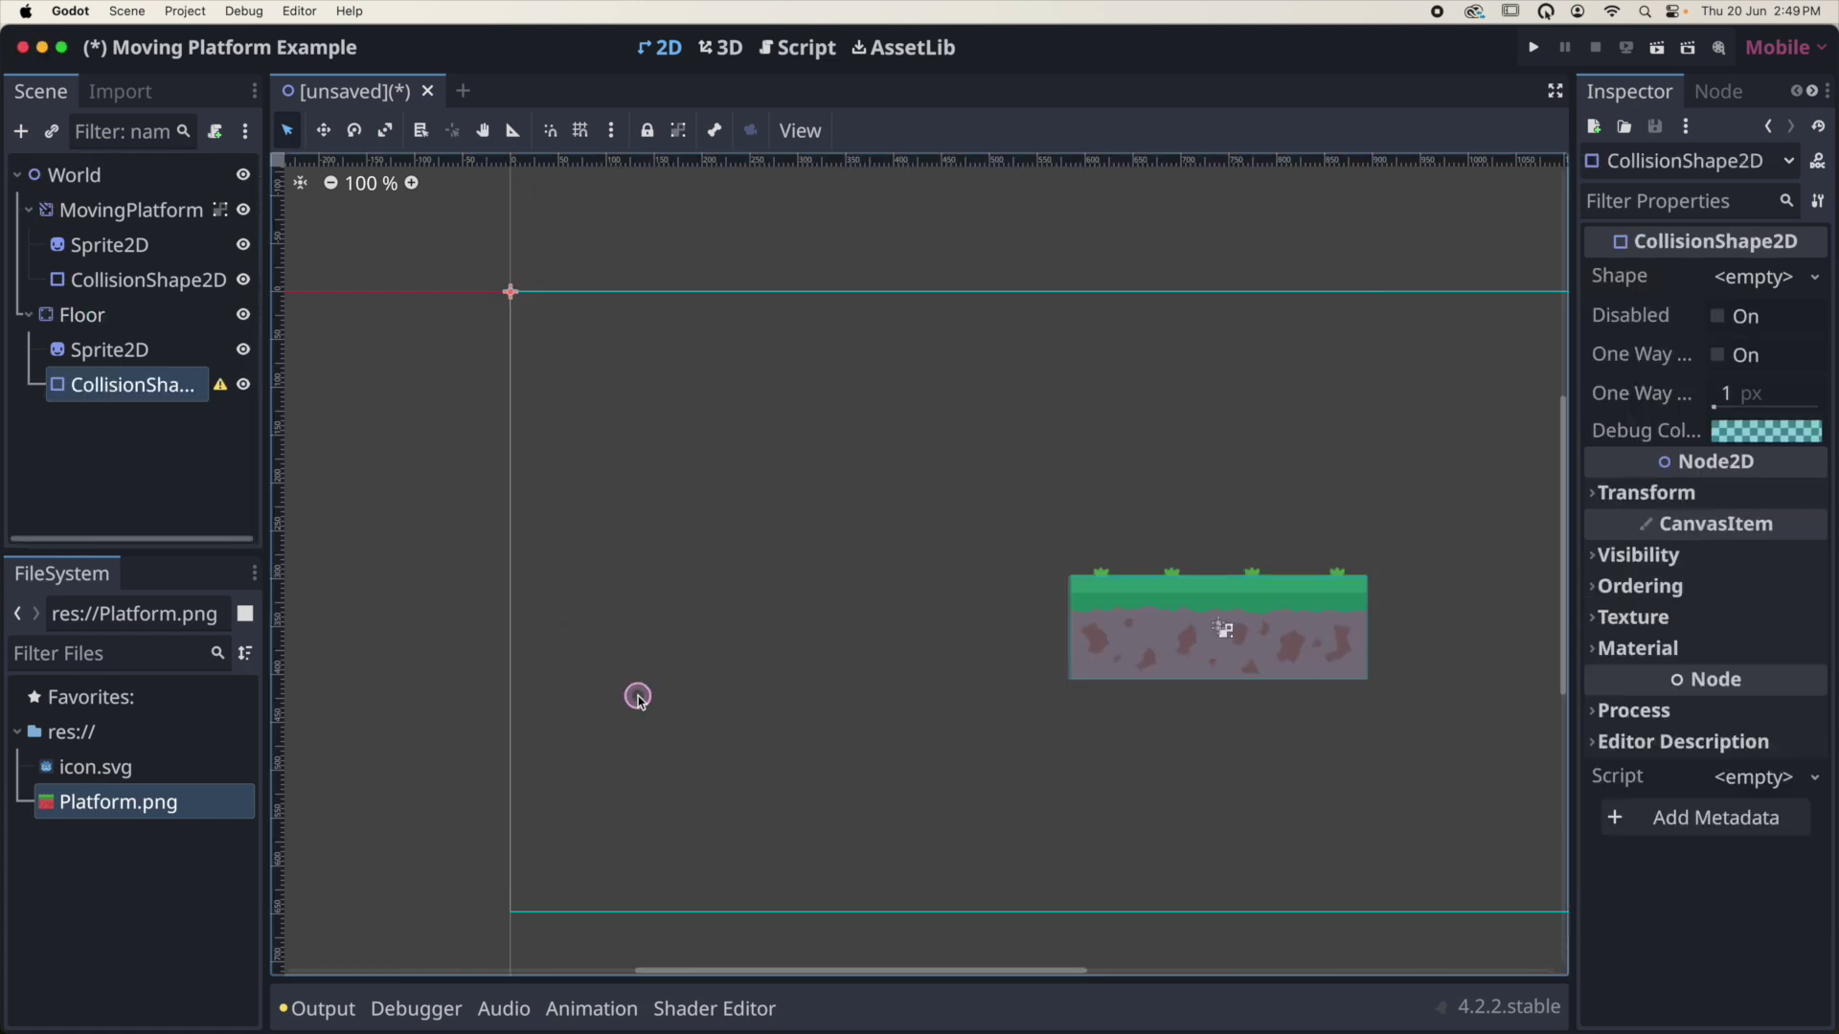
# Texture Floor's Sprite2D with Platform.png and fit a RectangleShape2D collision over the platform
pyautogui.click(129, 349)
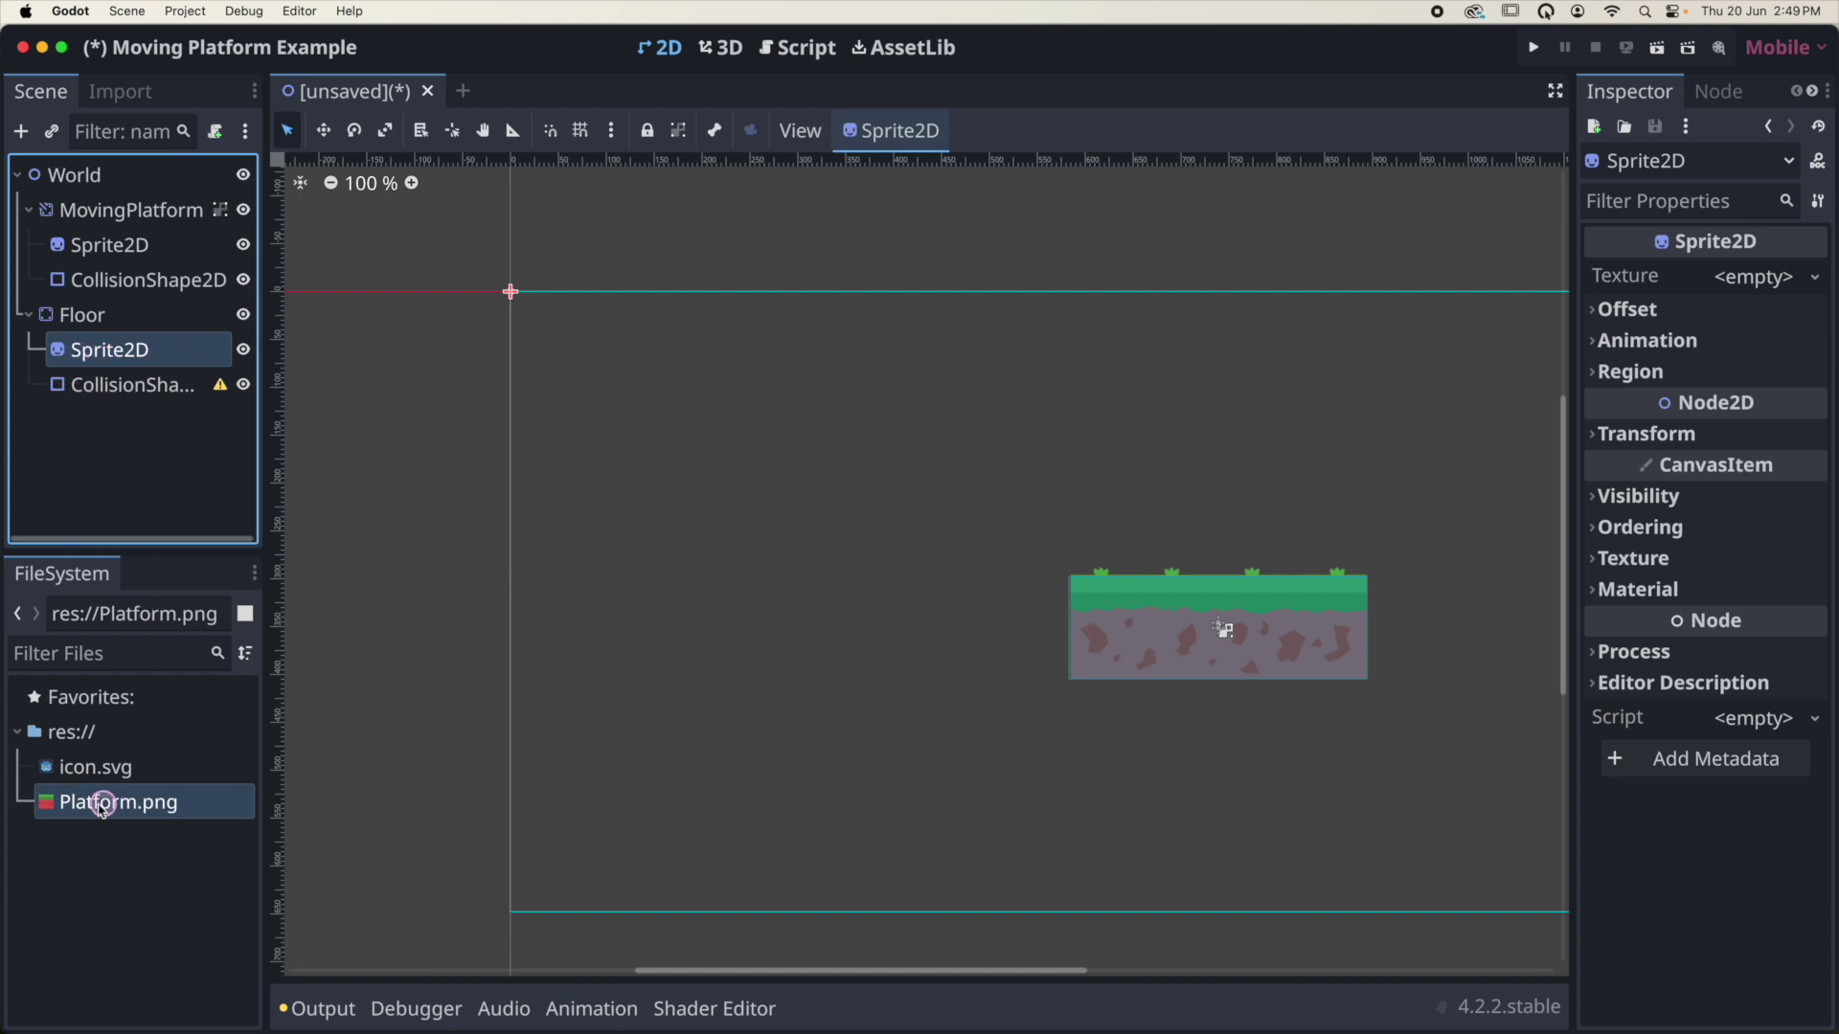
pyautogui.moveTo(89, 804); pyautogui.dragTo(1733, 275)
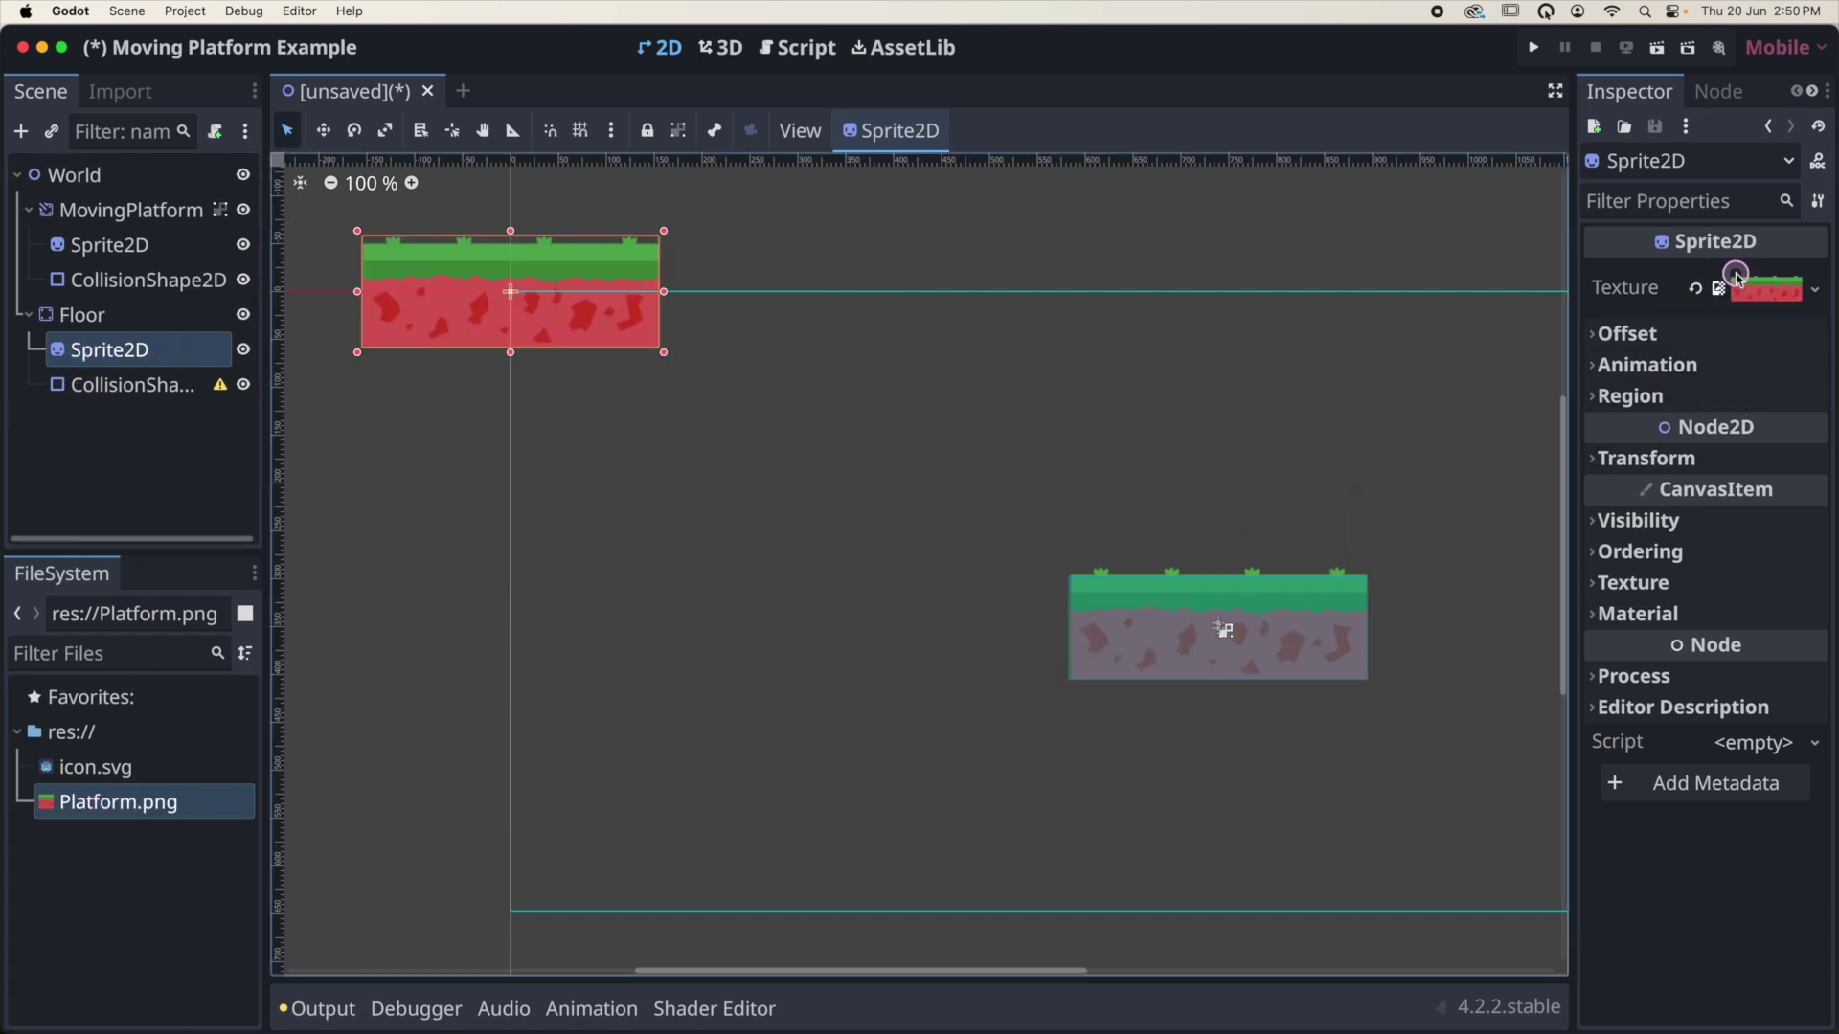
pyautogui.click(140, 386)
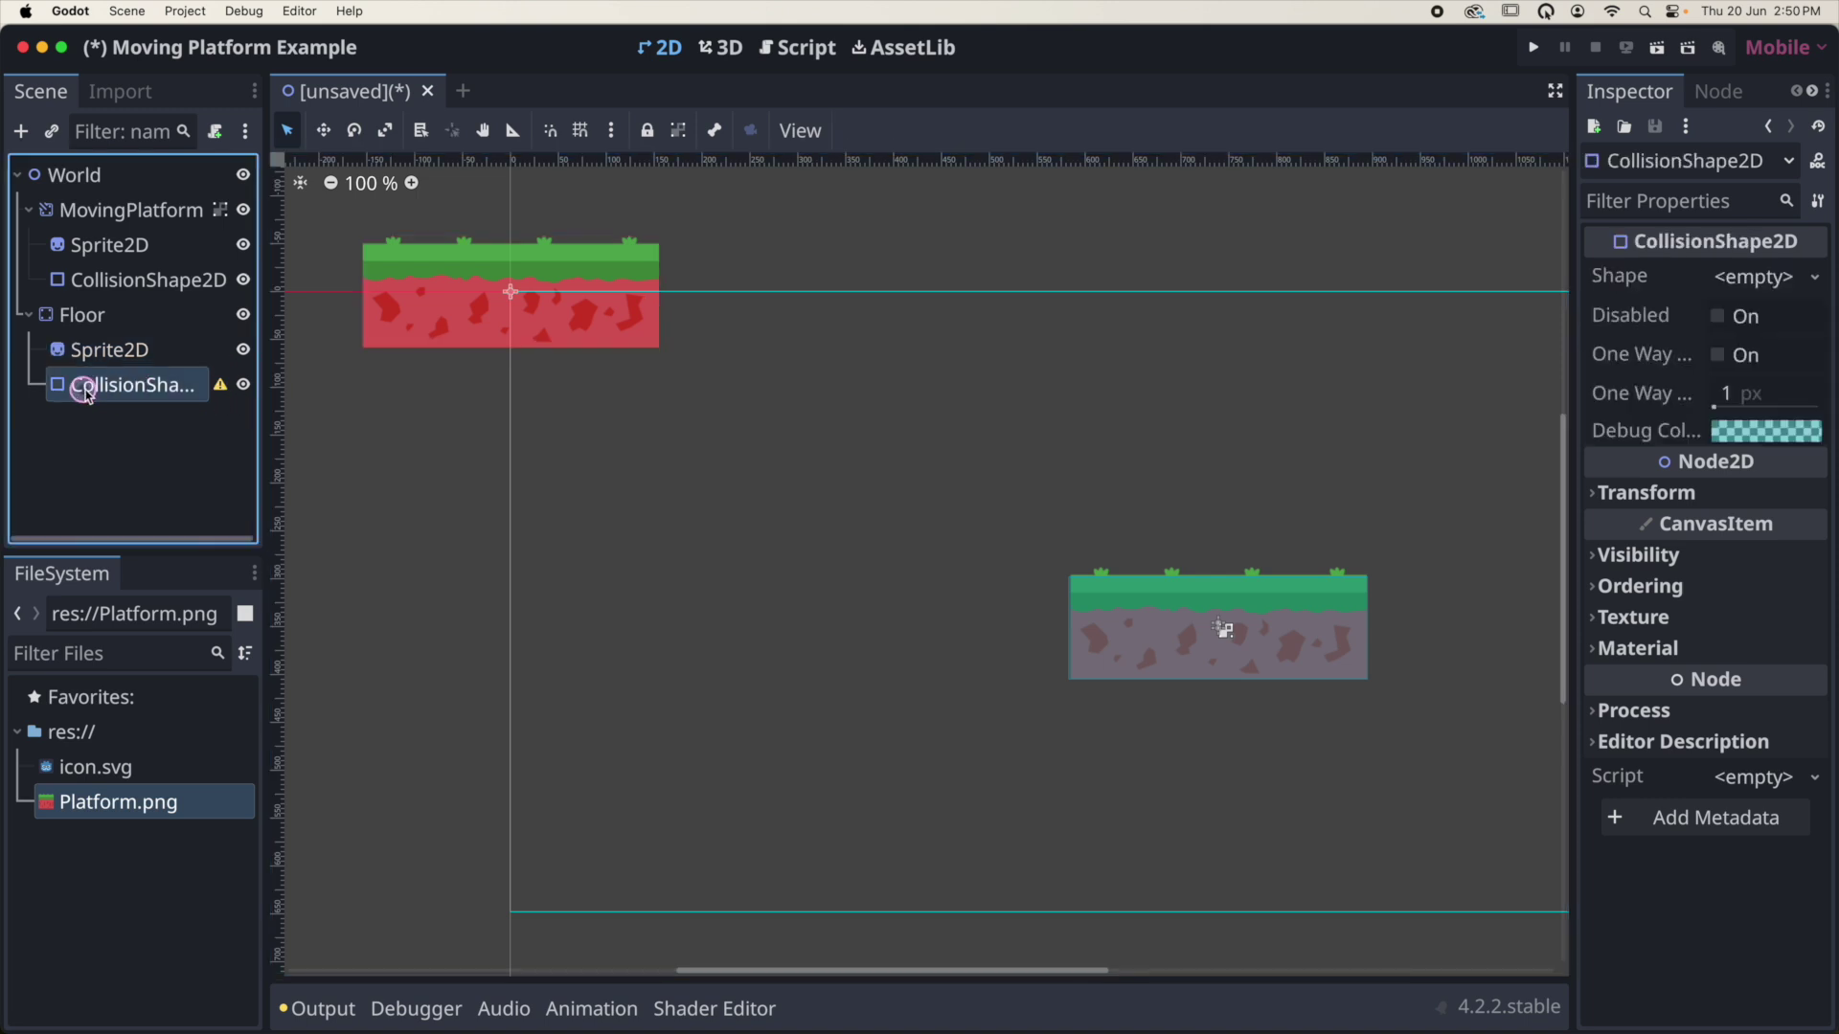
pyautogui.click(1810, 278)
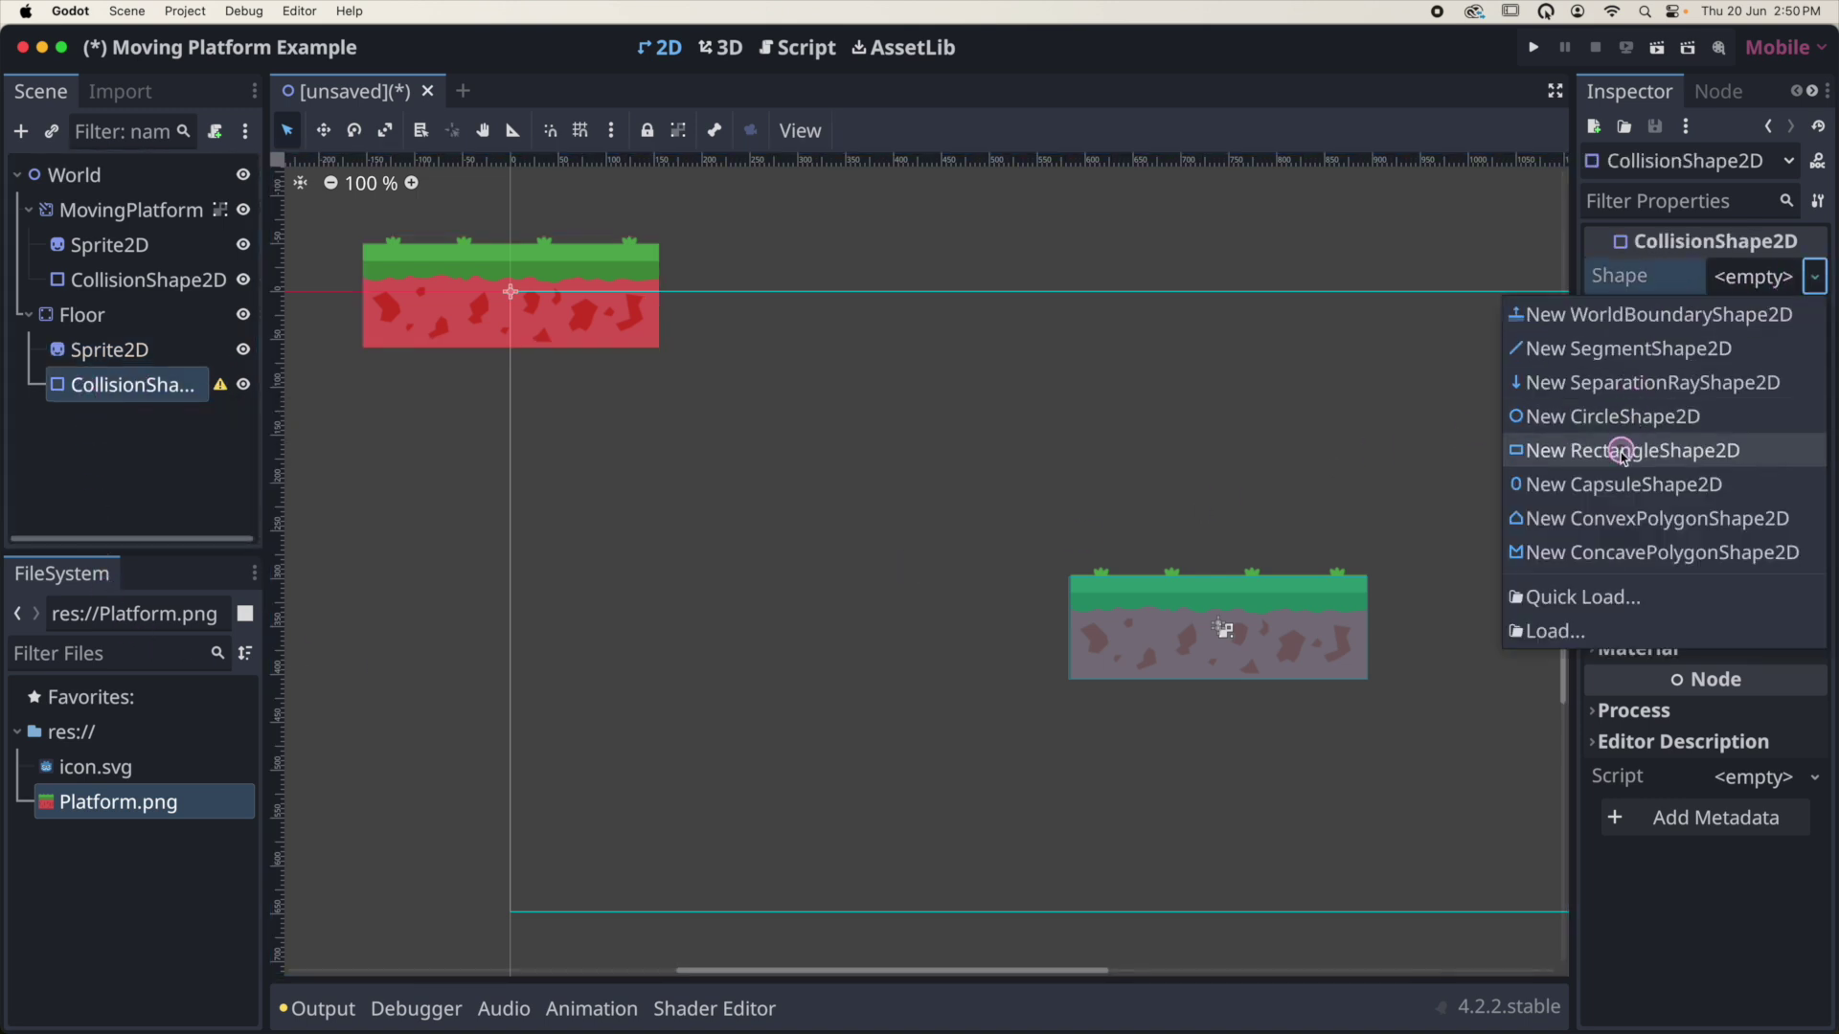
pyautogui.click(1618, 452)
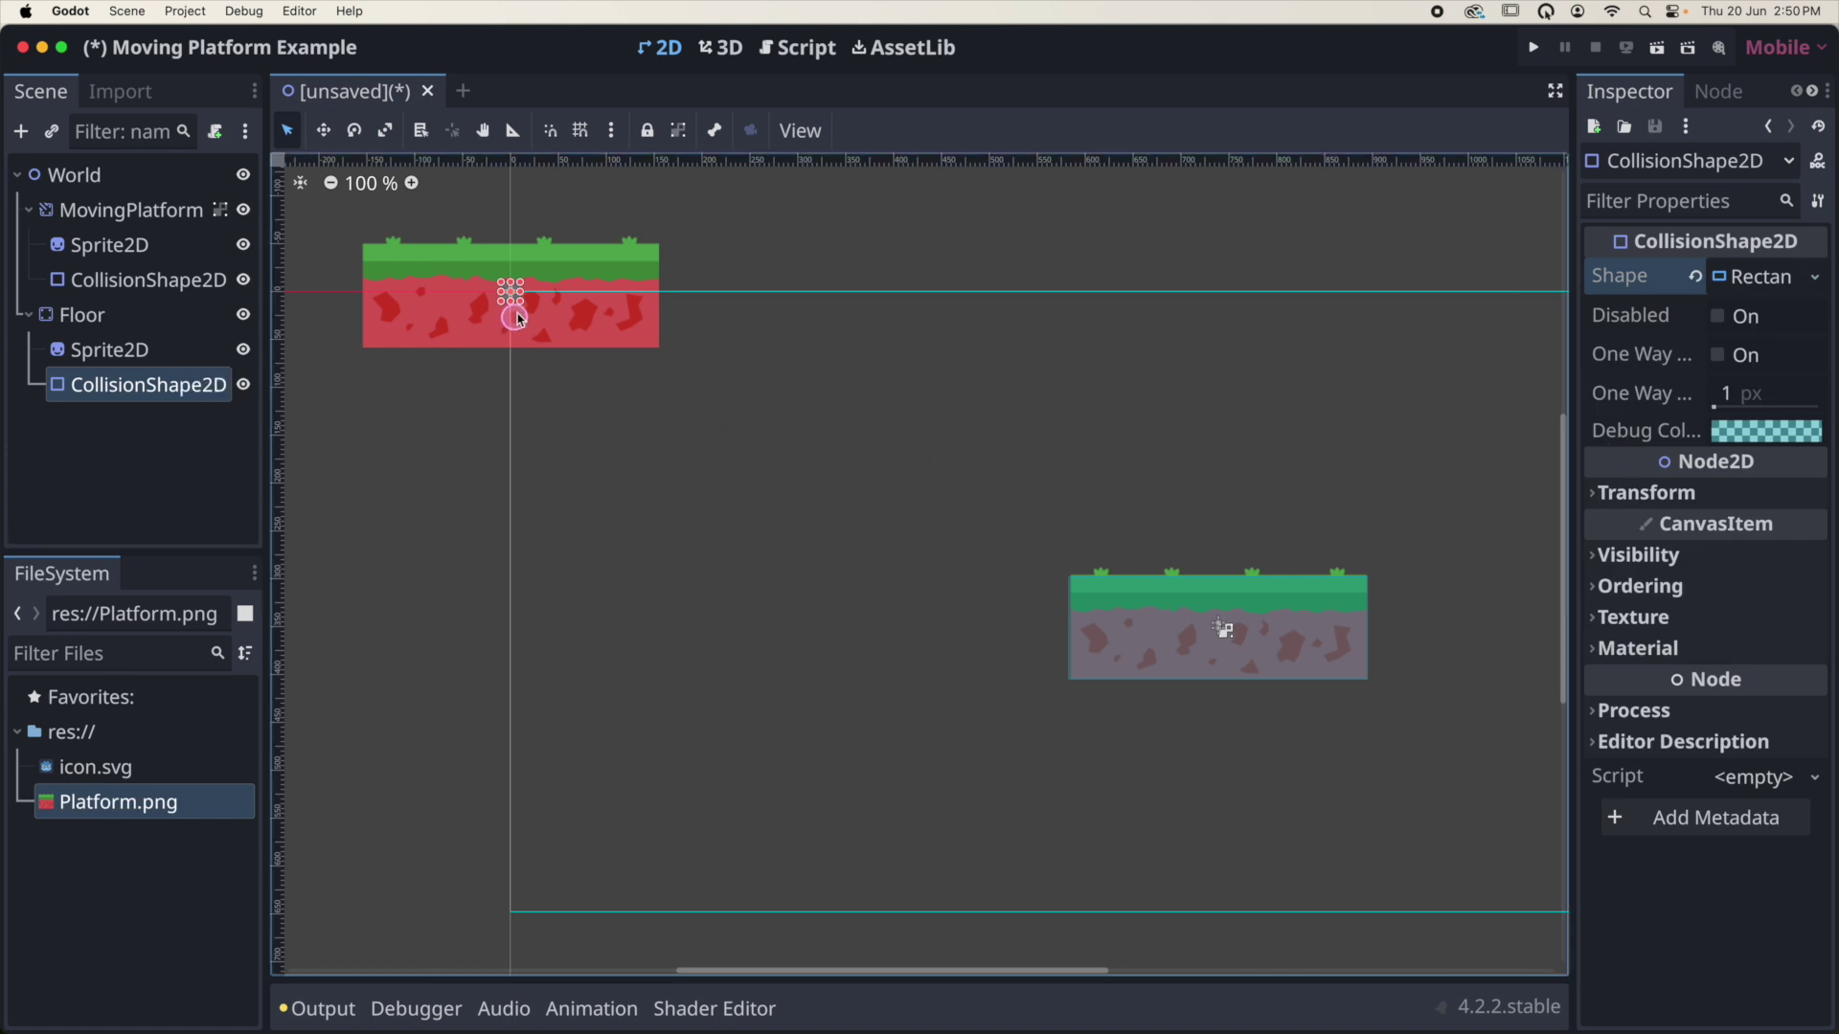
pyautogui.moveTo(526, 308); pyautogui.dragTo(662, 354)
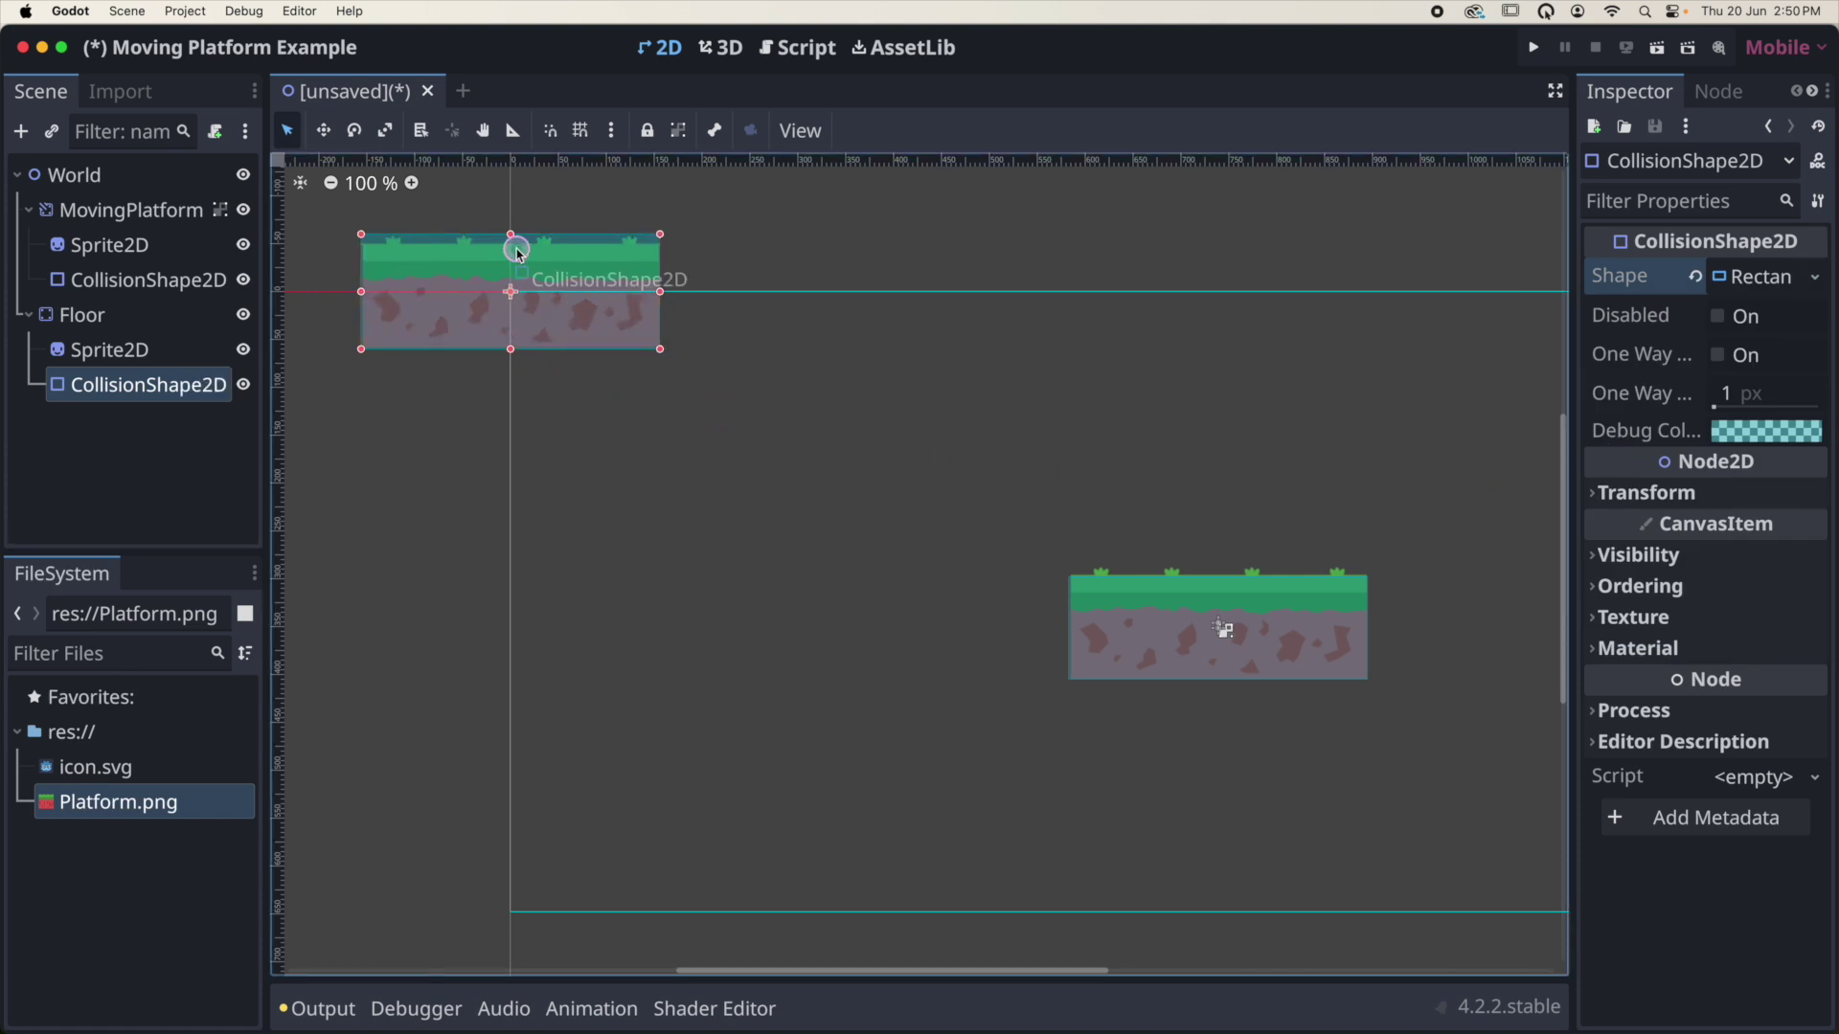
pyautogui.moveTo(511, 235); pyautogui.dragTo(514, 247)
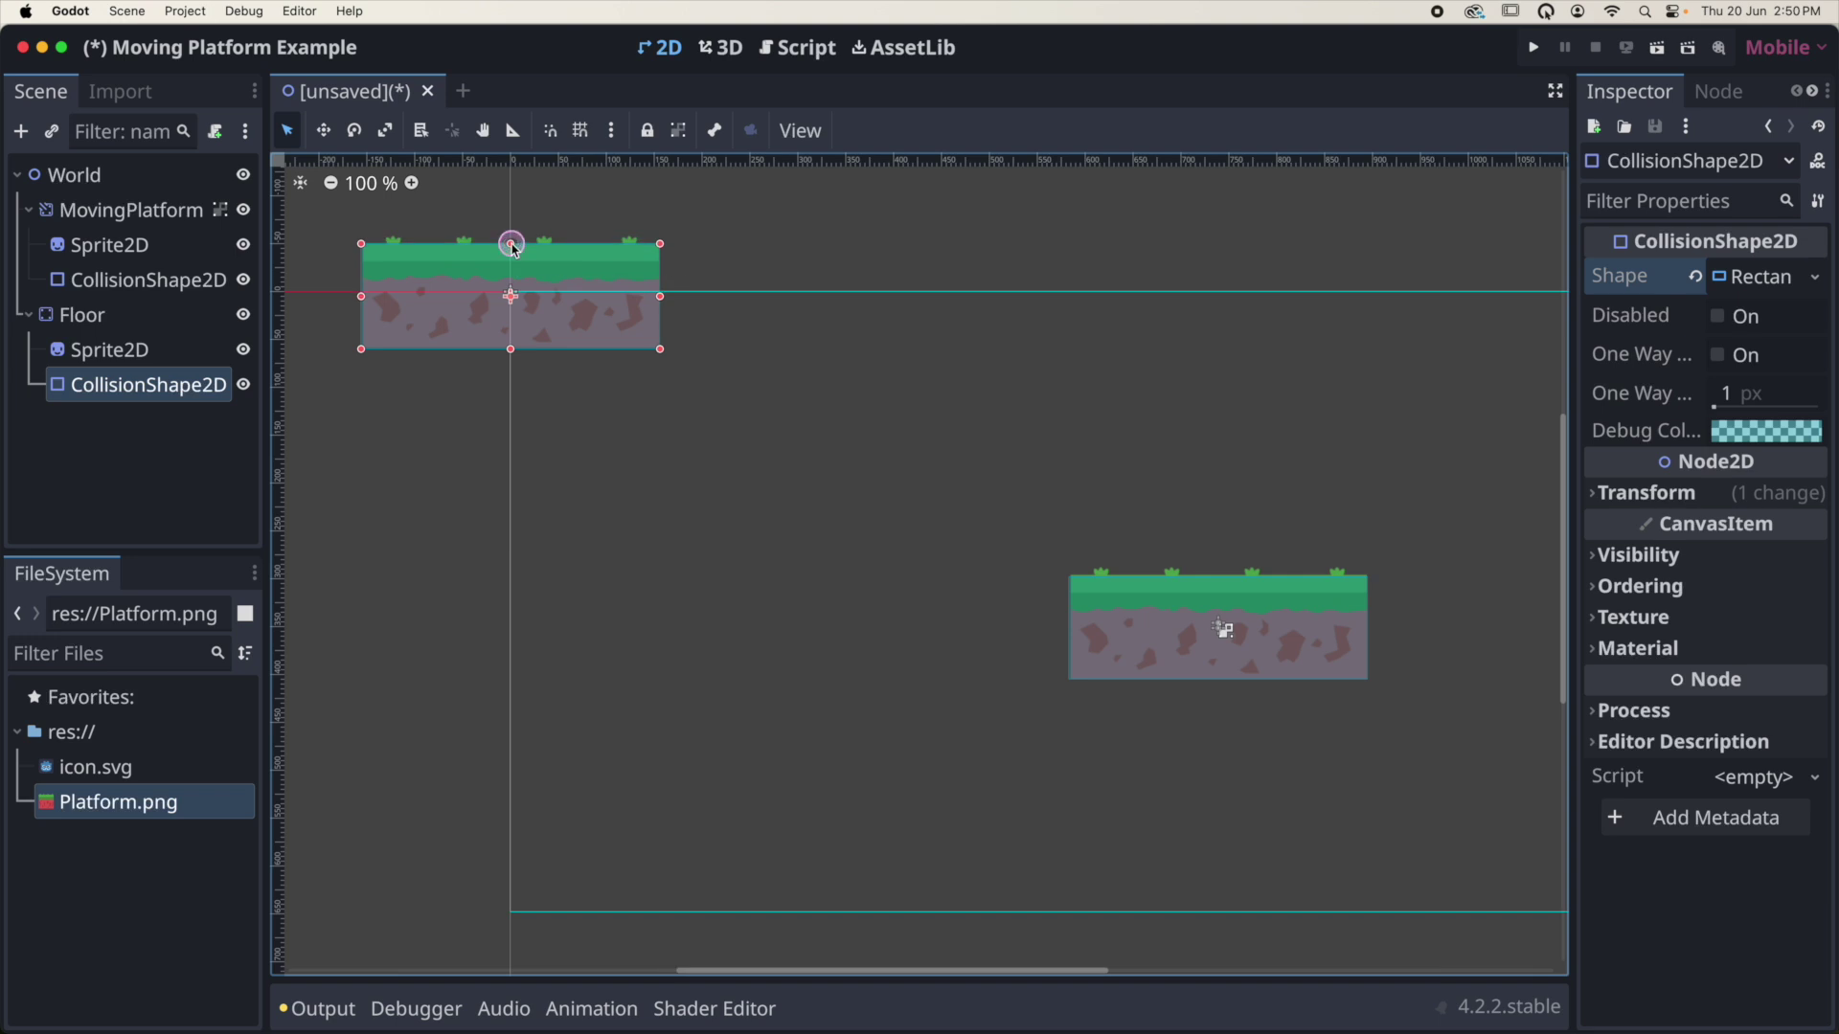
pyautogui.click(84, 314)
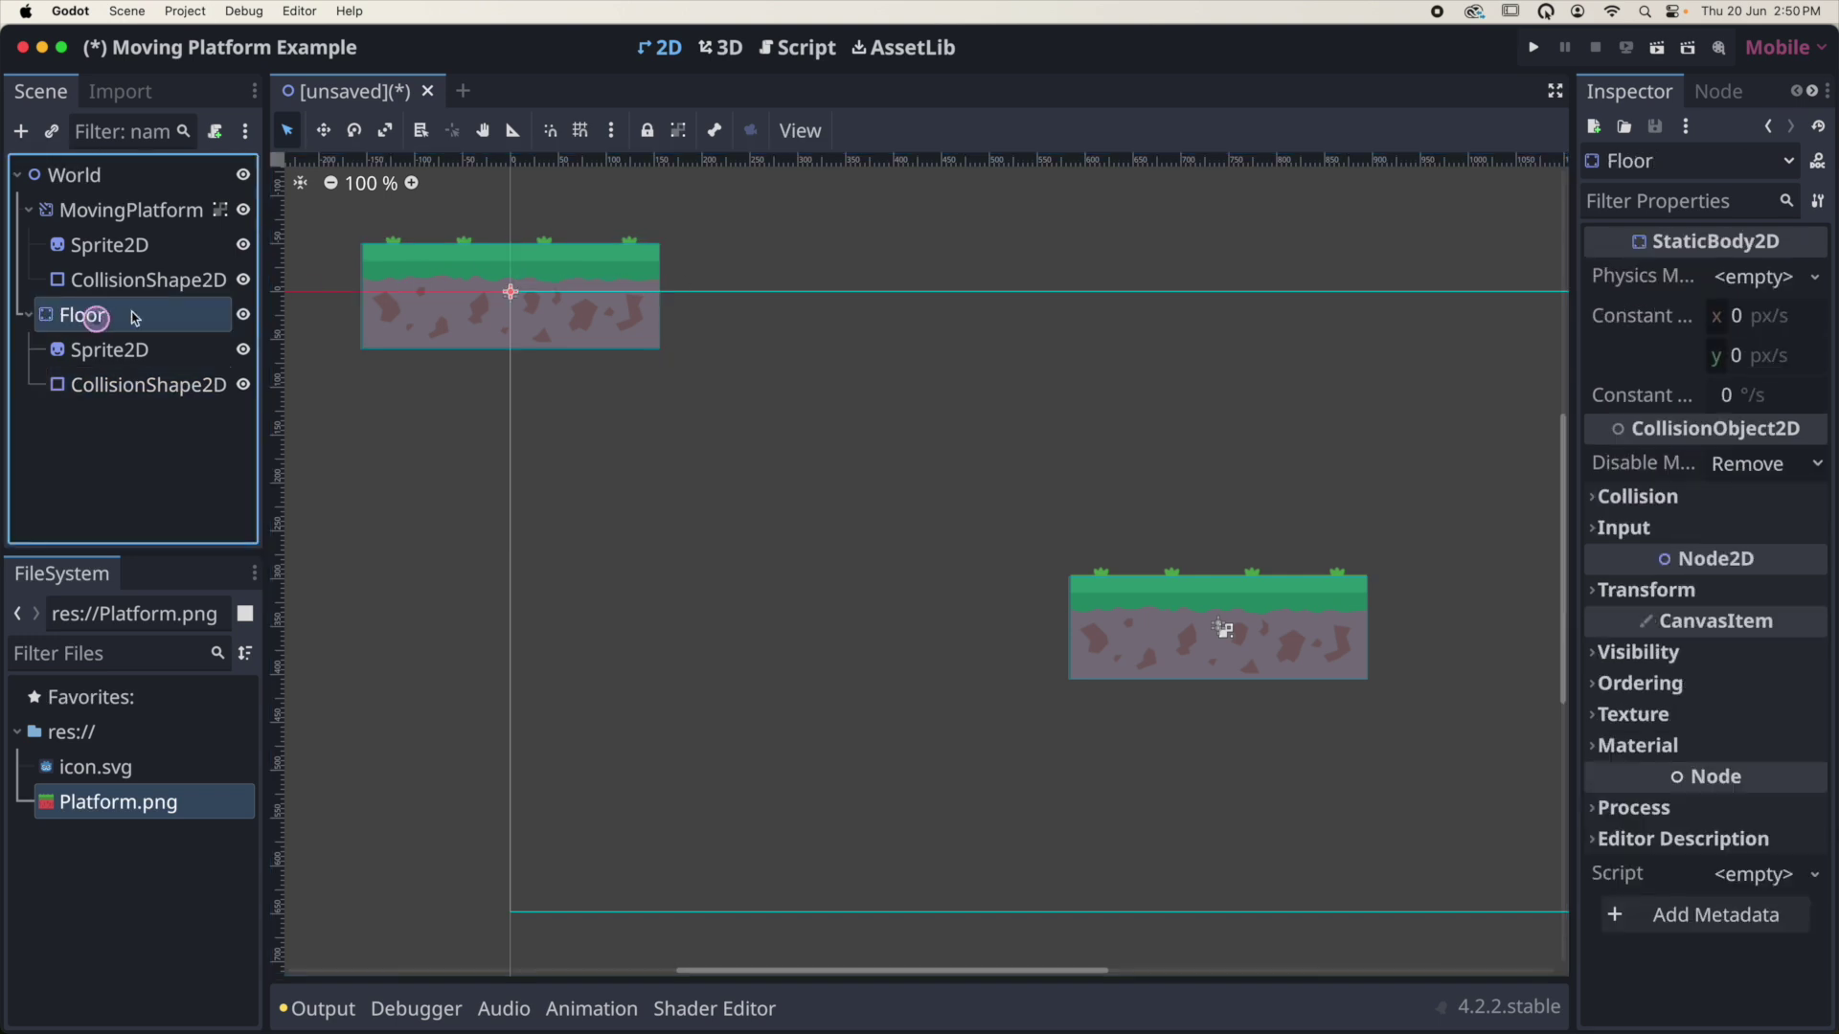
# Group Floor's children with it and move Floor to about (247, 343), level with MovingPlatform
pyautogui.click(680, 131)
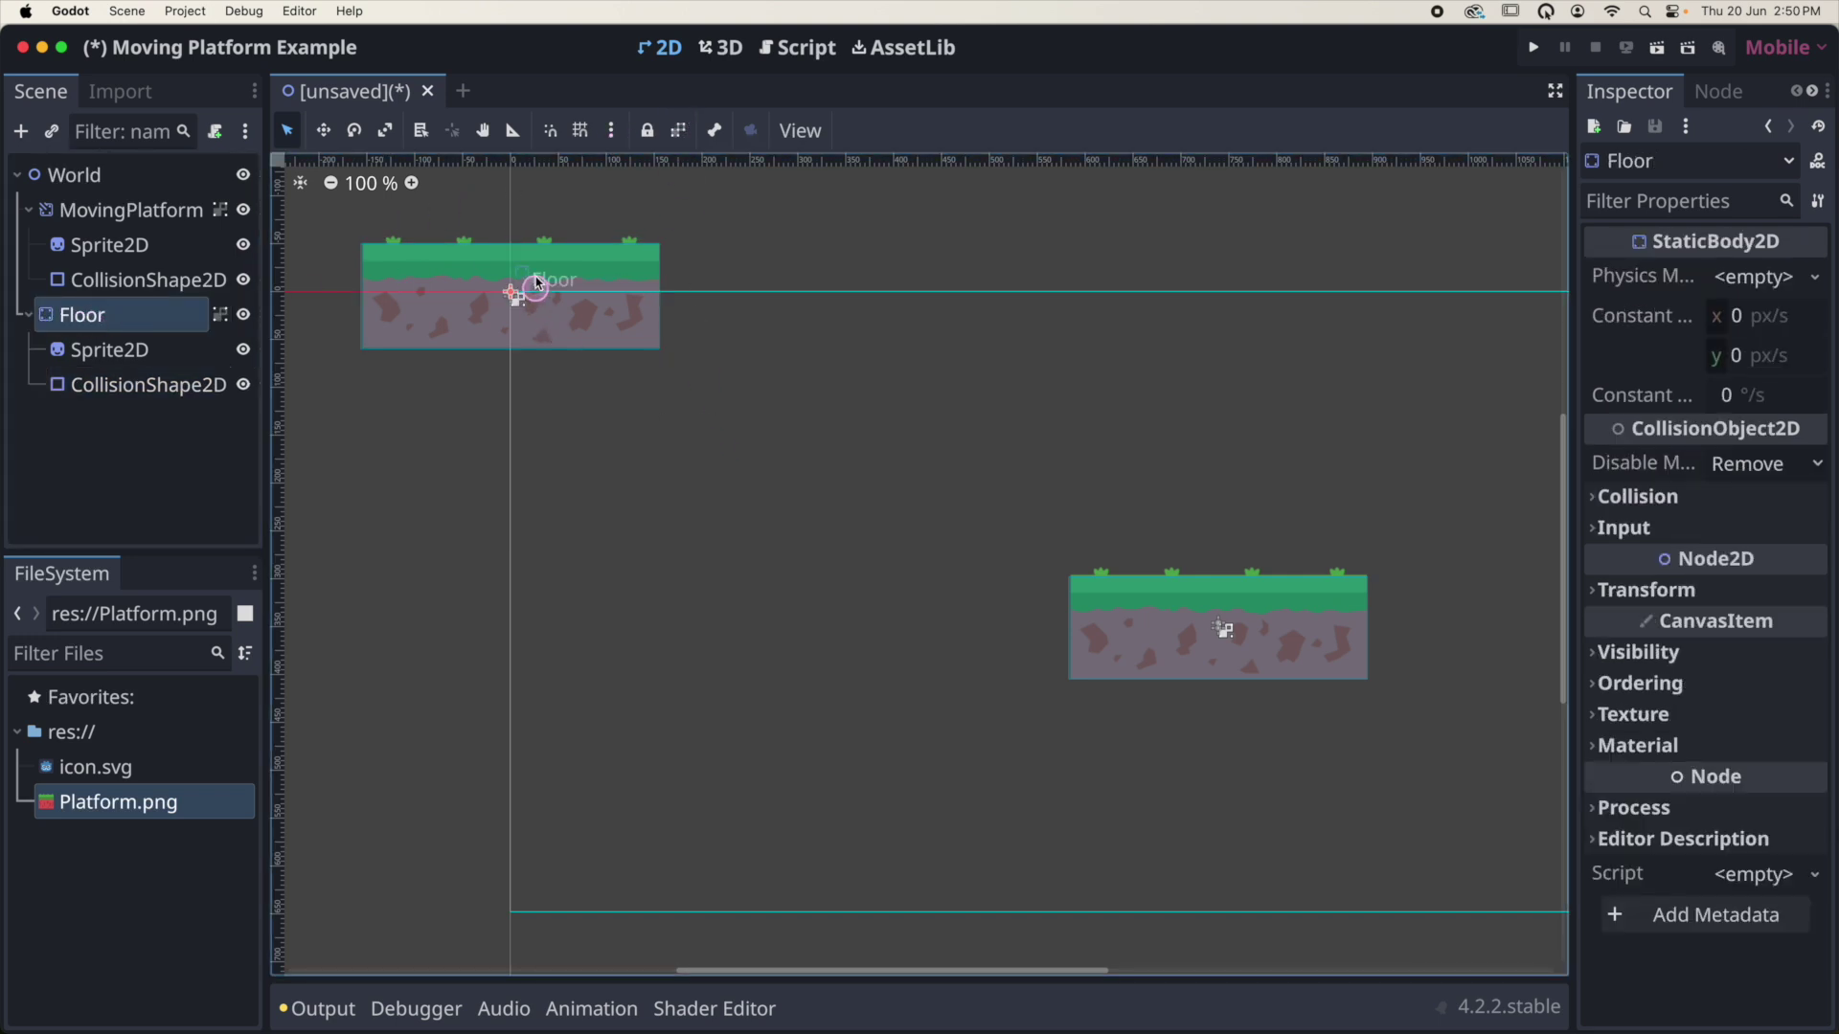
pyautogui.moveTo(534, 267); pyautogui.dragTo(772, 596)
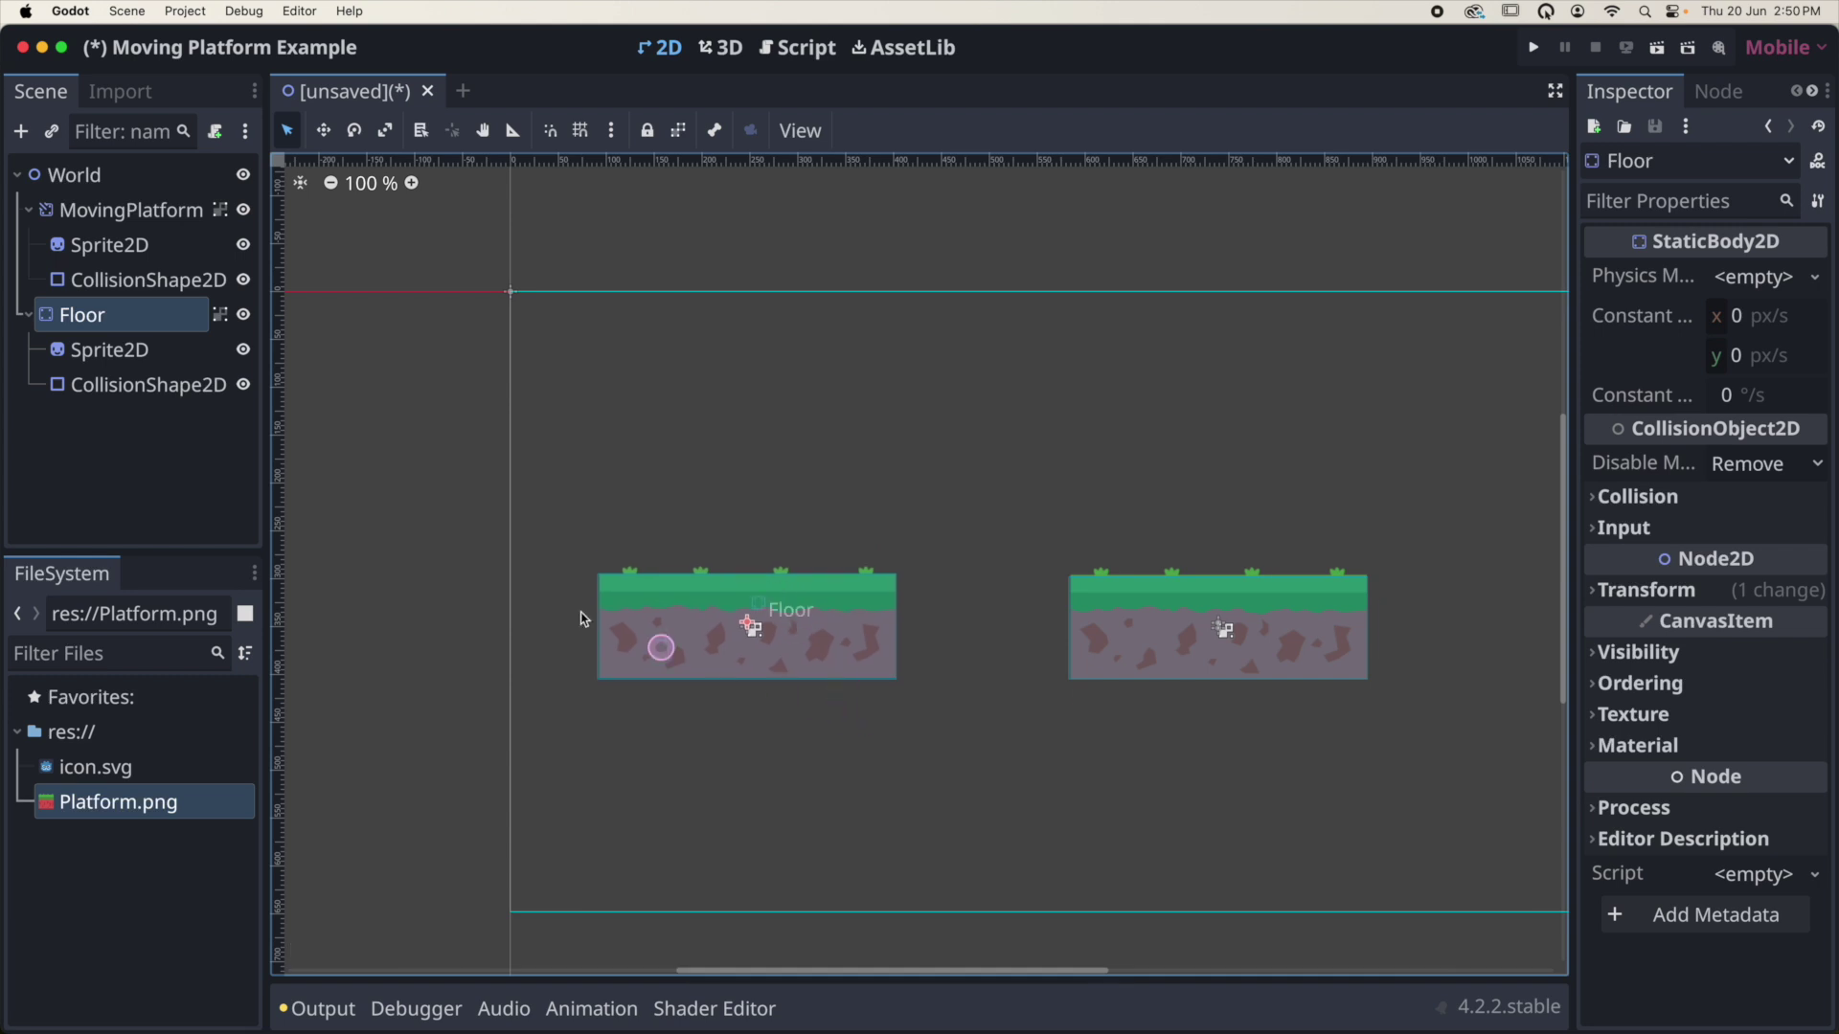
pyautogui.rightClick(97, 217)
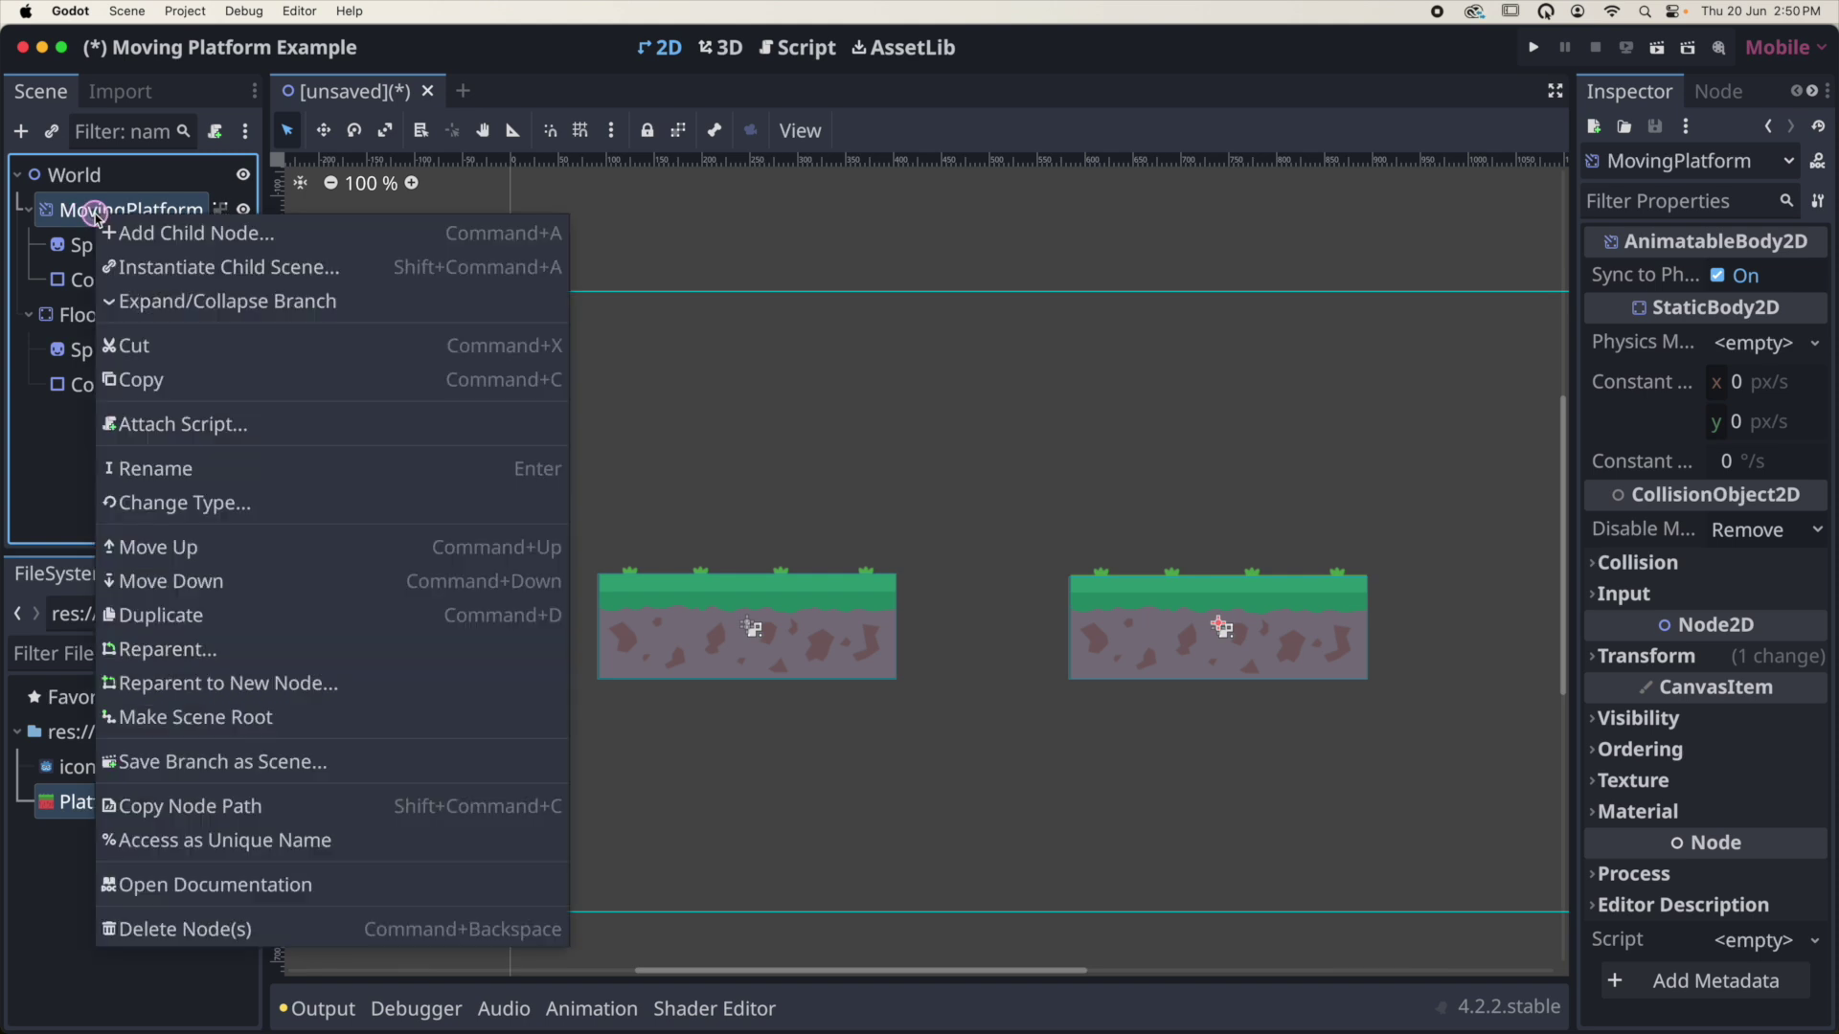
pyautogui.click(156, 615)
pyautogui.click(70, 300)
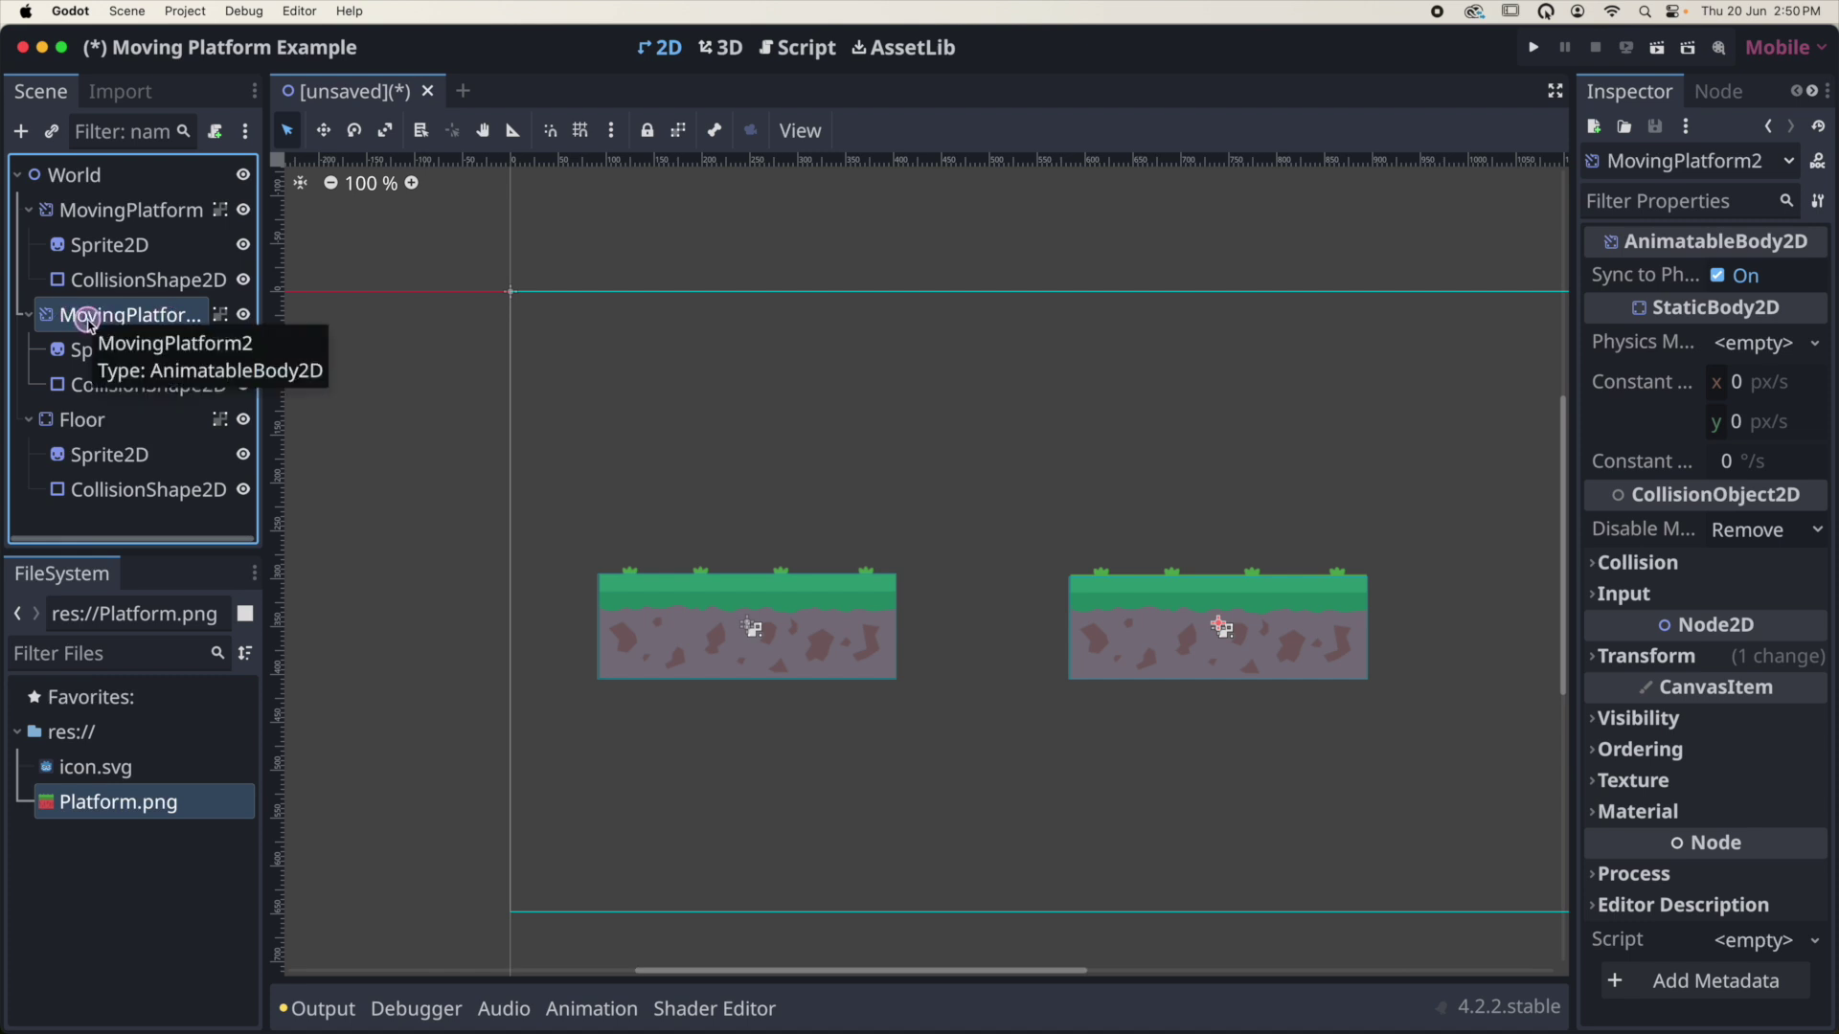
pyautogui.rightClick(89, 321)
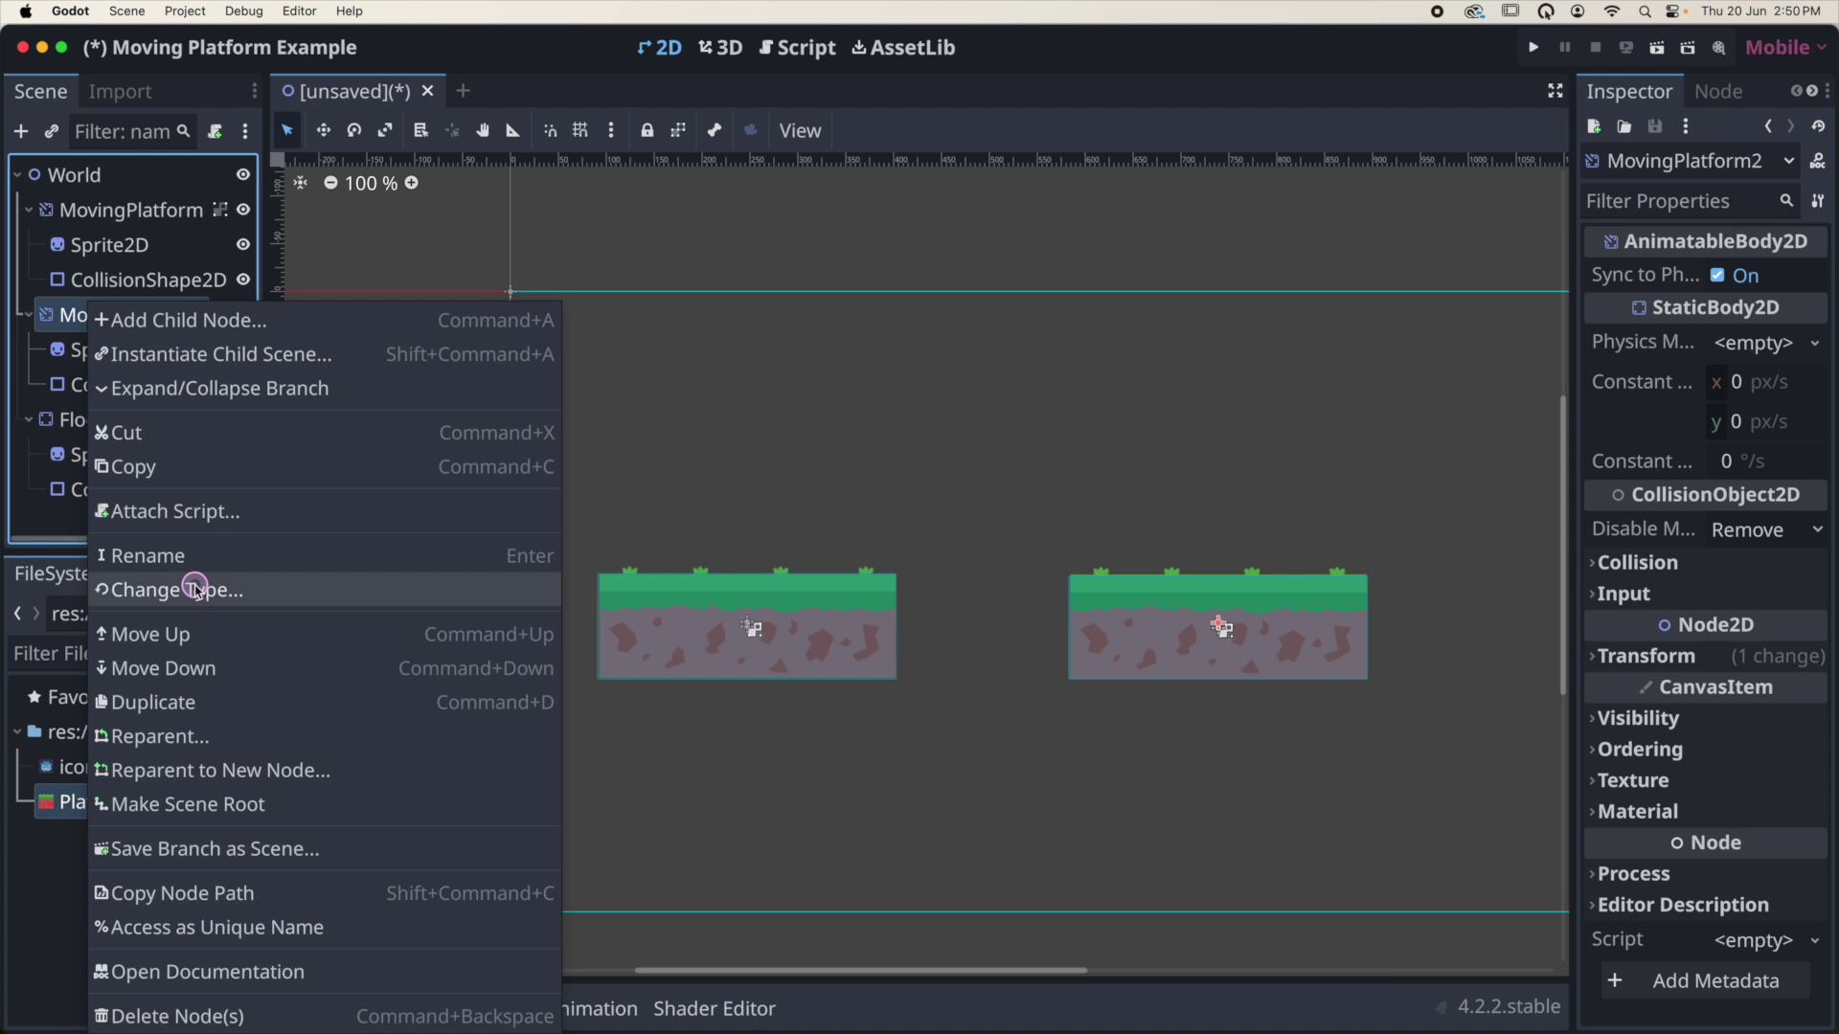
pyautogui.click(63, 316)
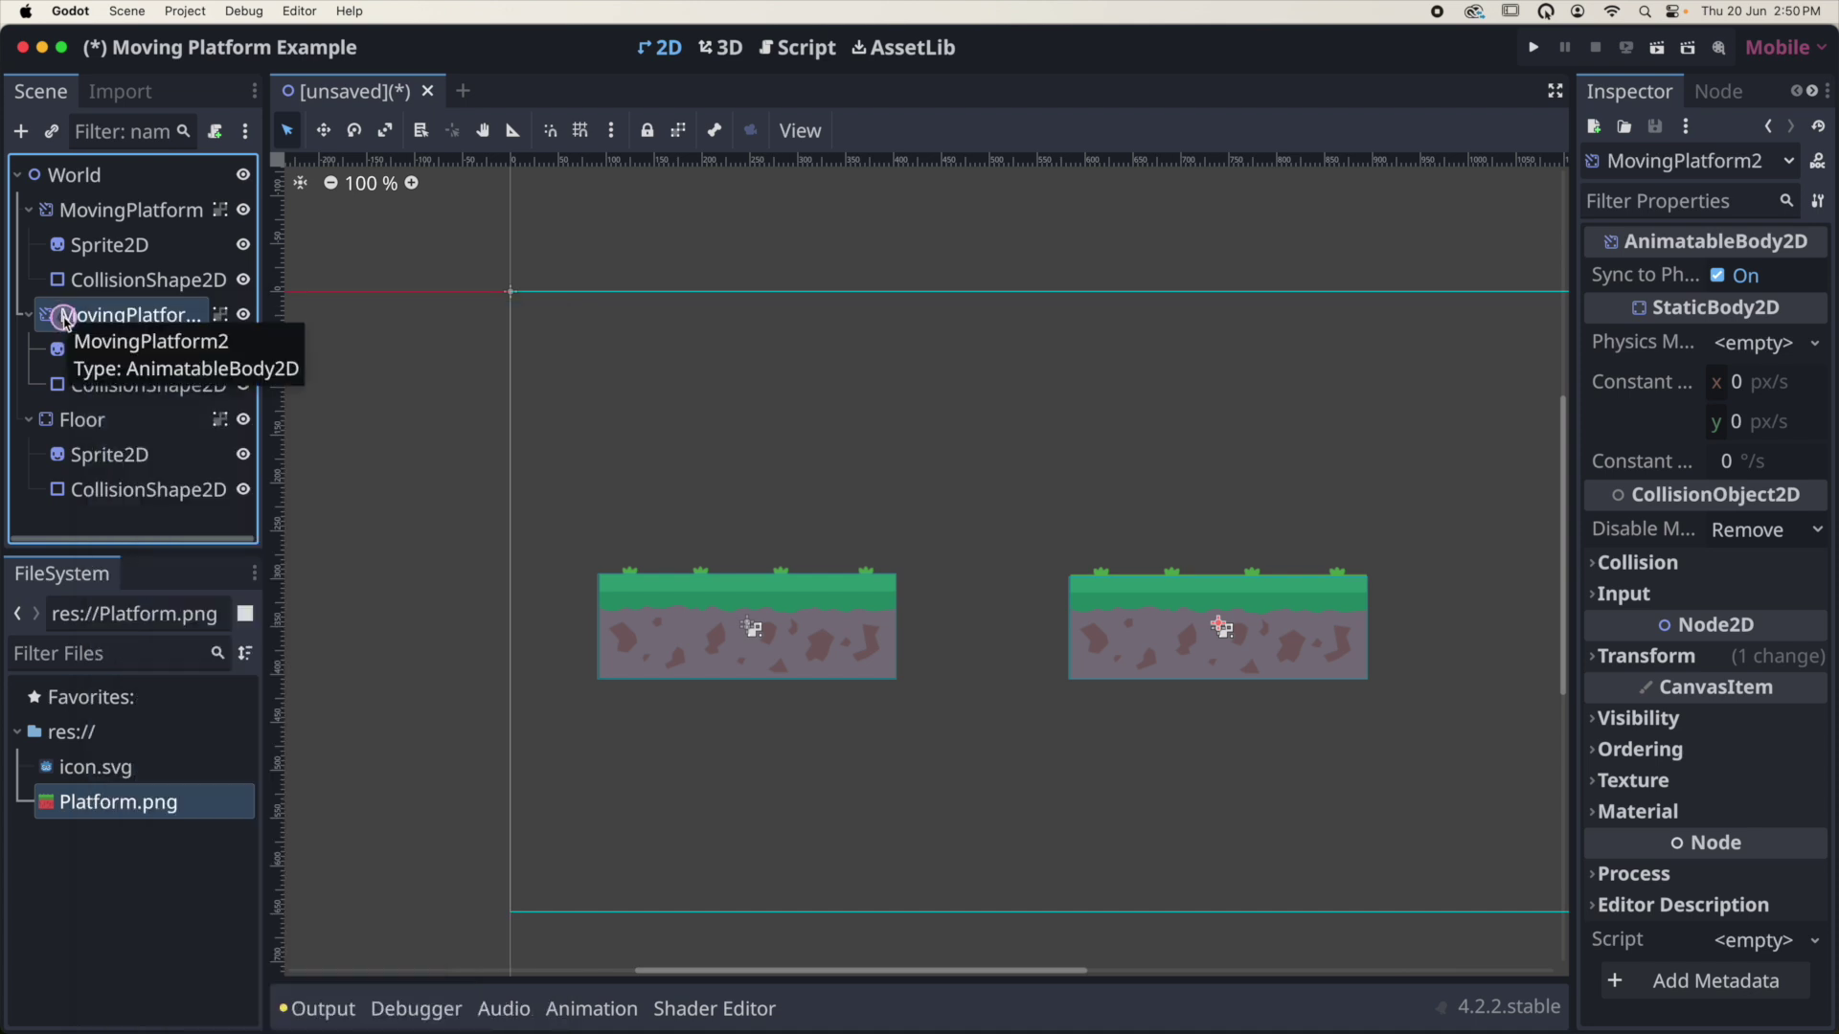
pyautogui.rightClick(55, 319)
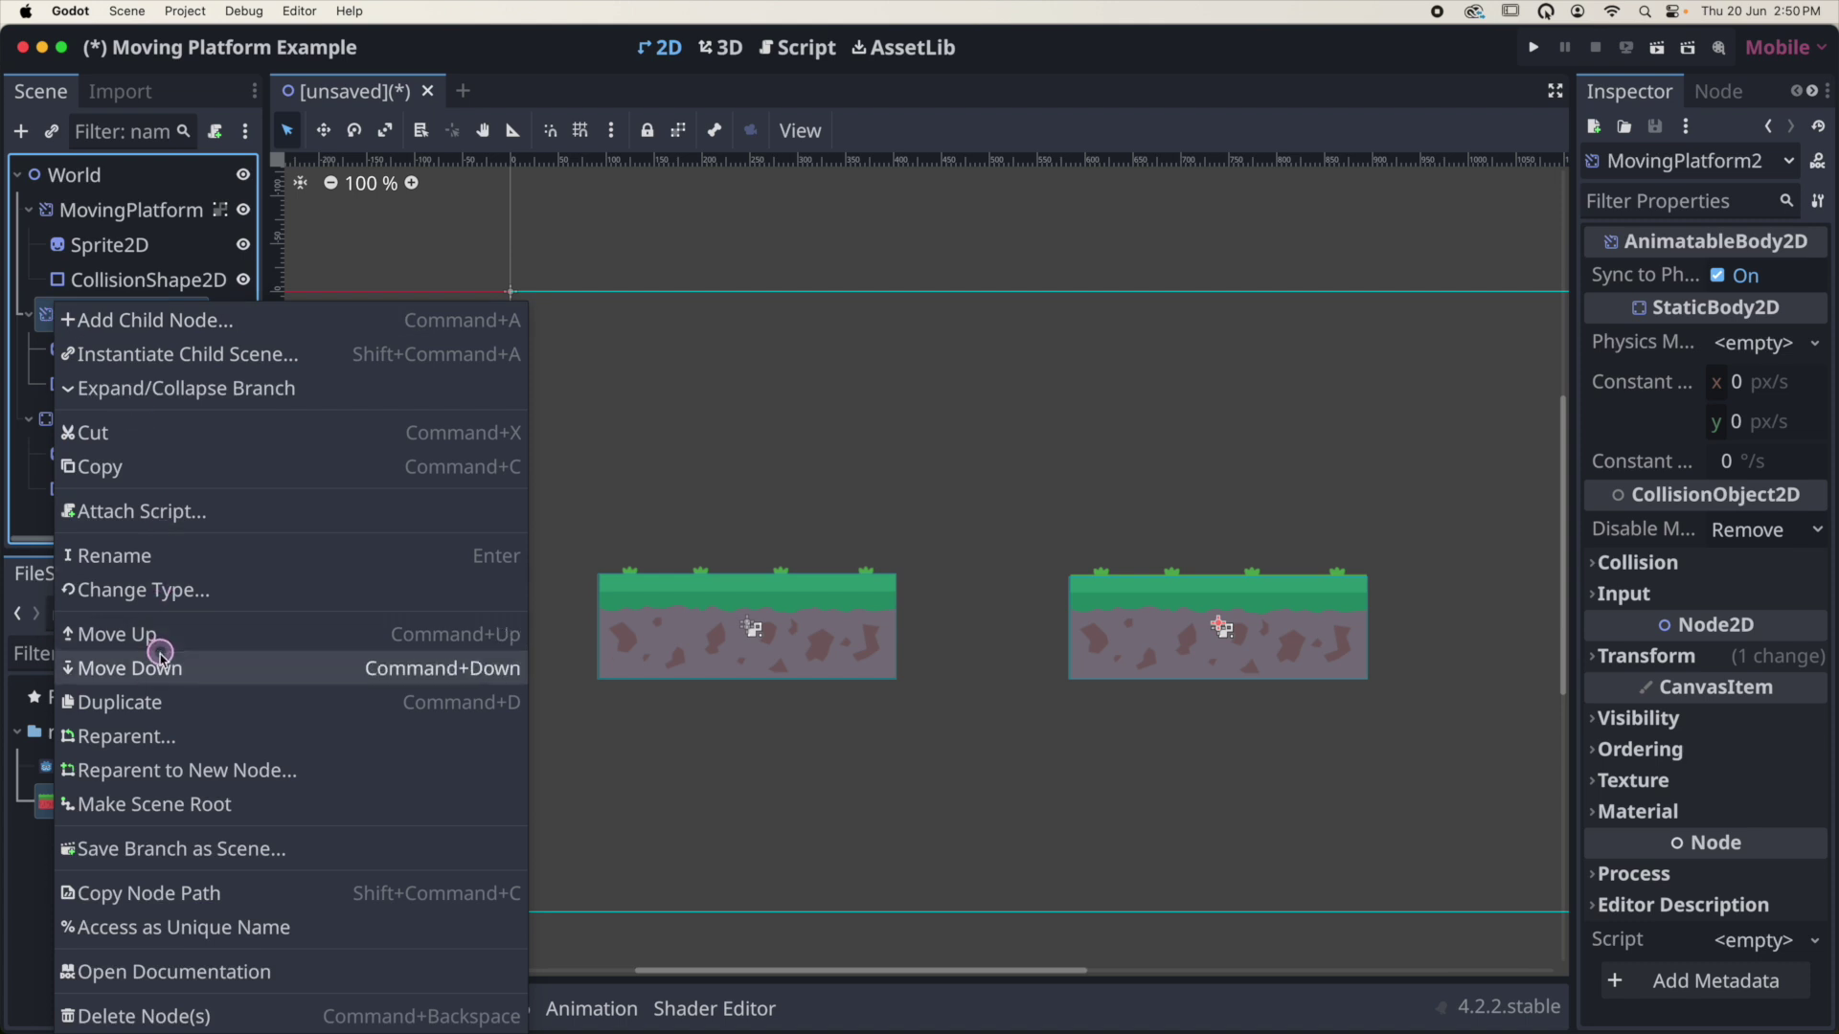
pyautogui.click(153, 1013)
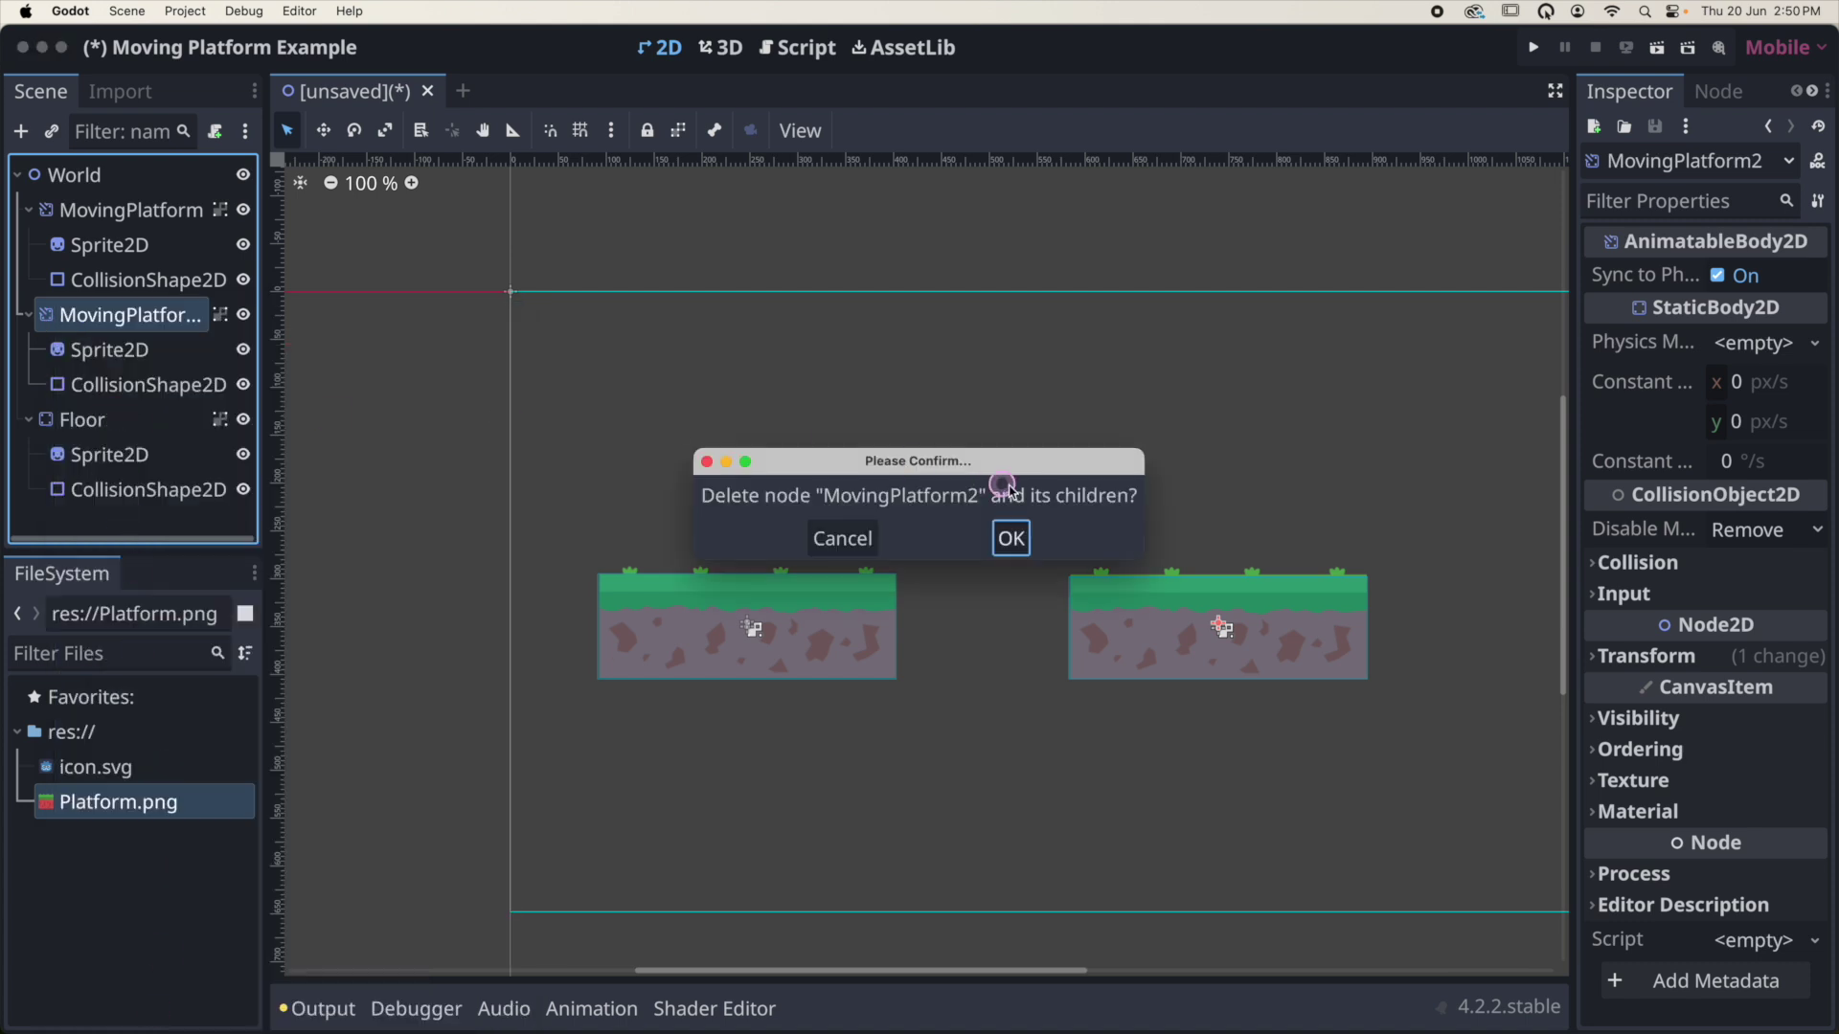
pyautogui.click(1011, 536)
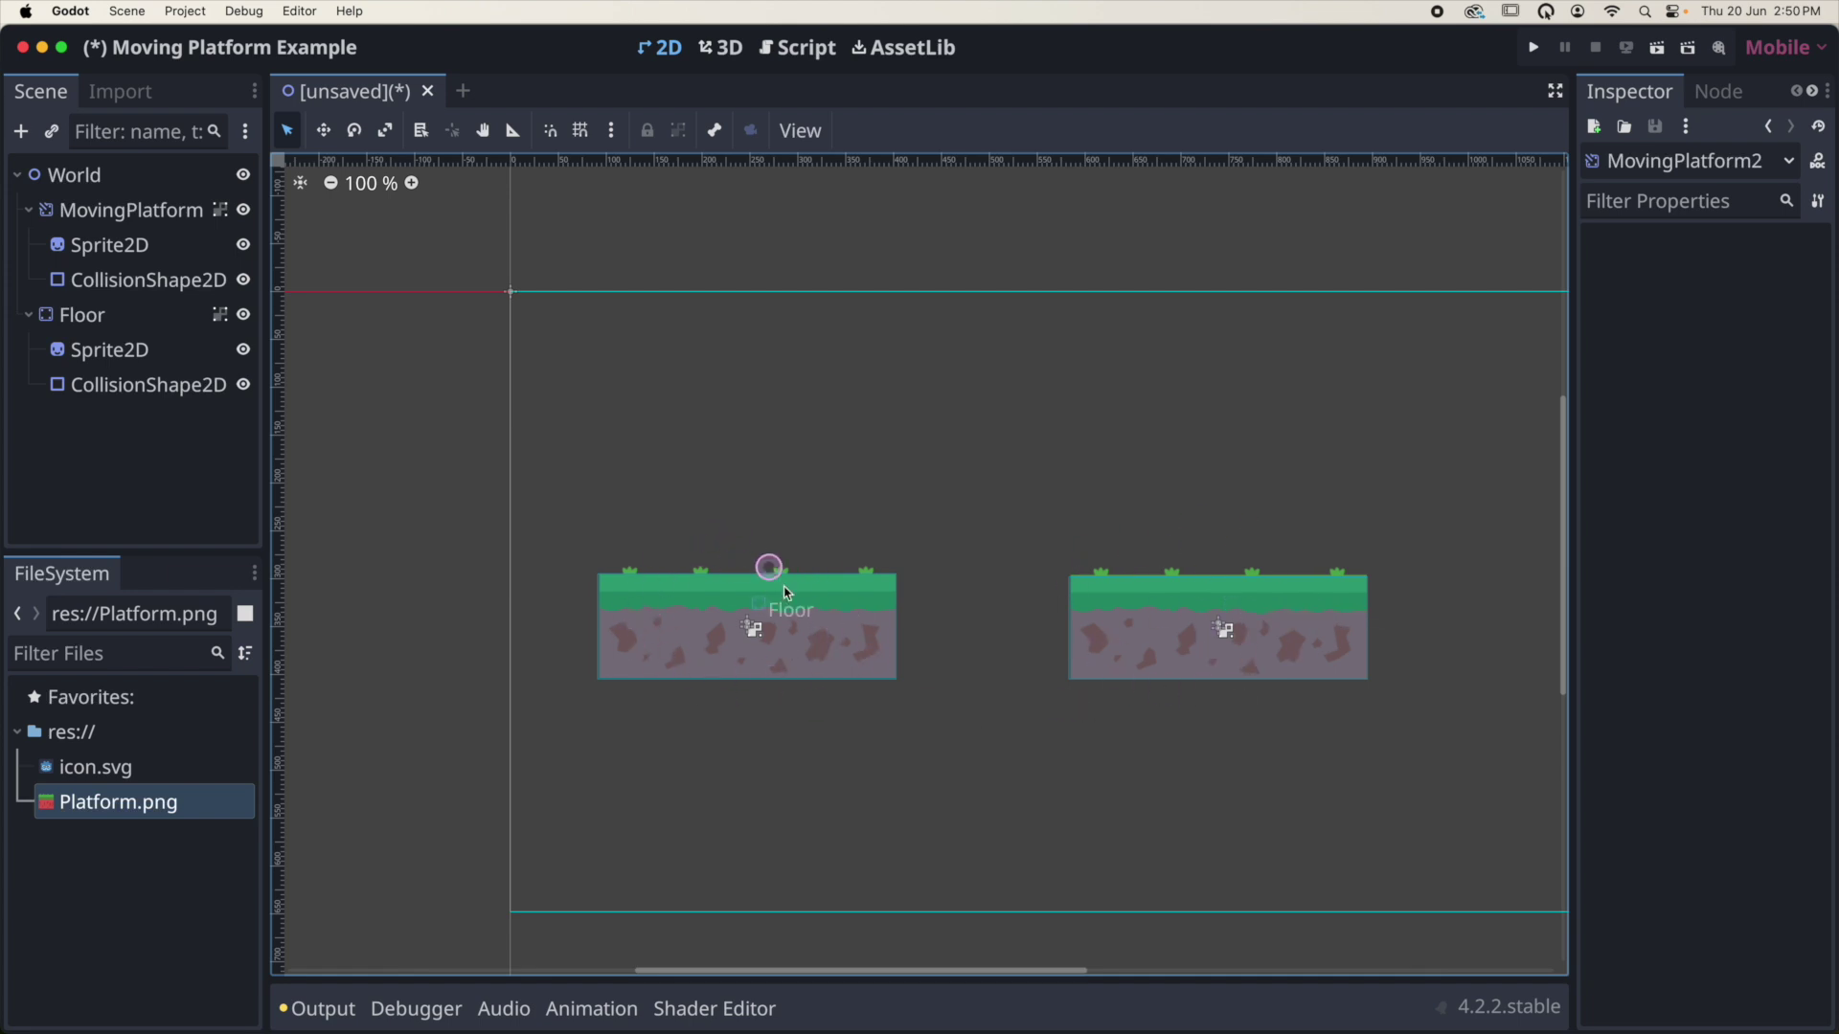
# Add a CharacterBody2D under World and rename it Player
pyautogui.click(82, 176)
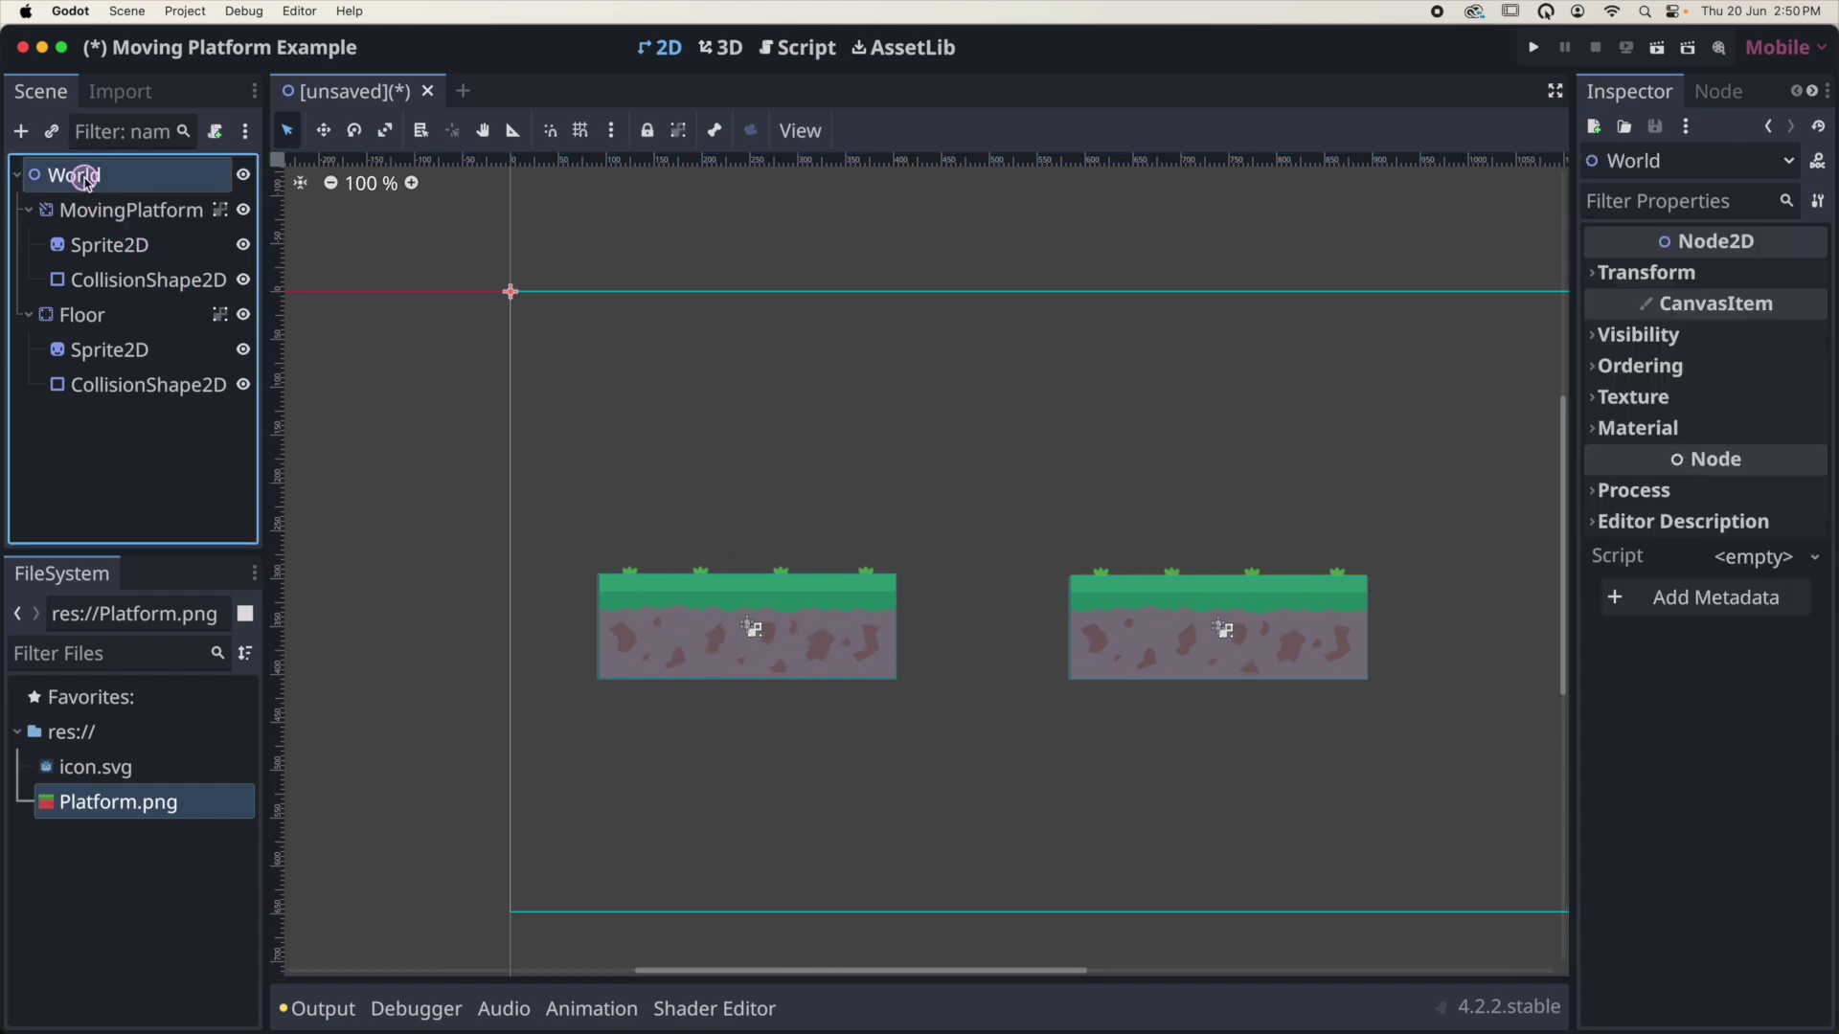
pyautogui.click(21, 131)
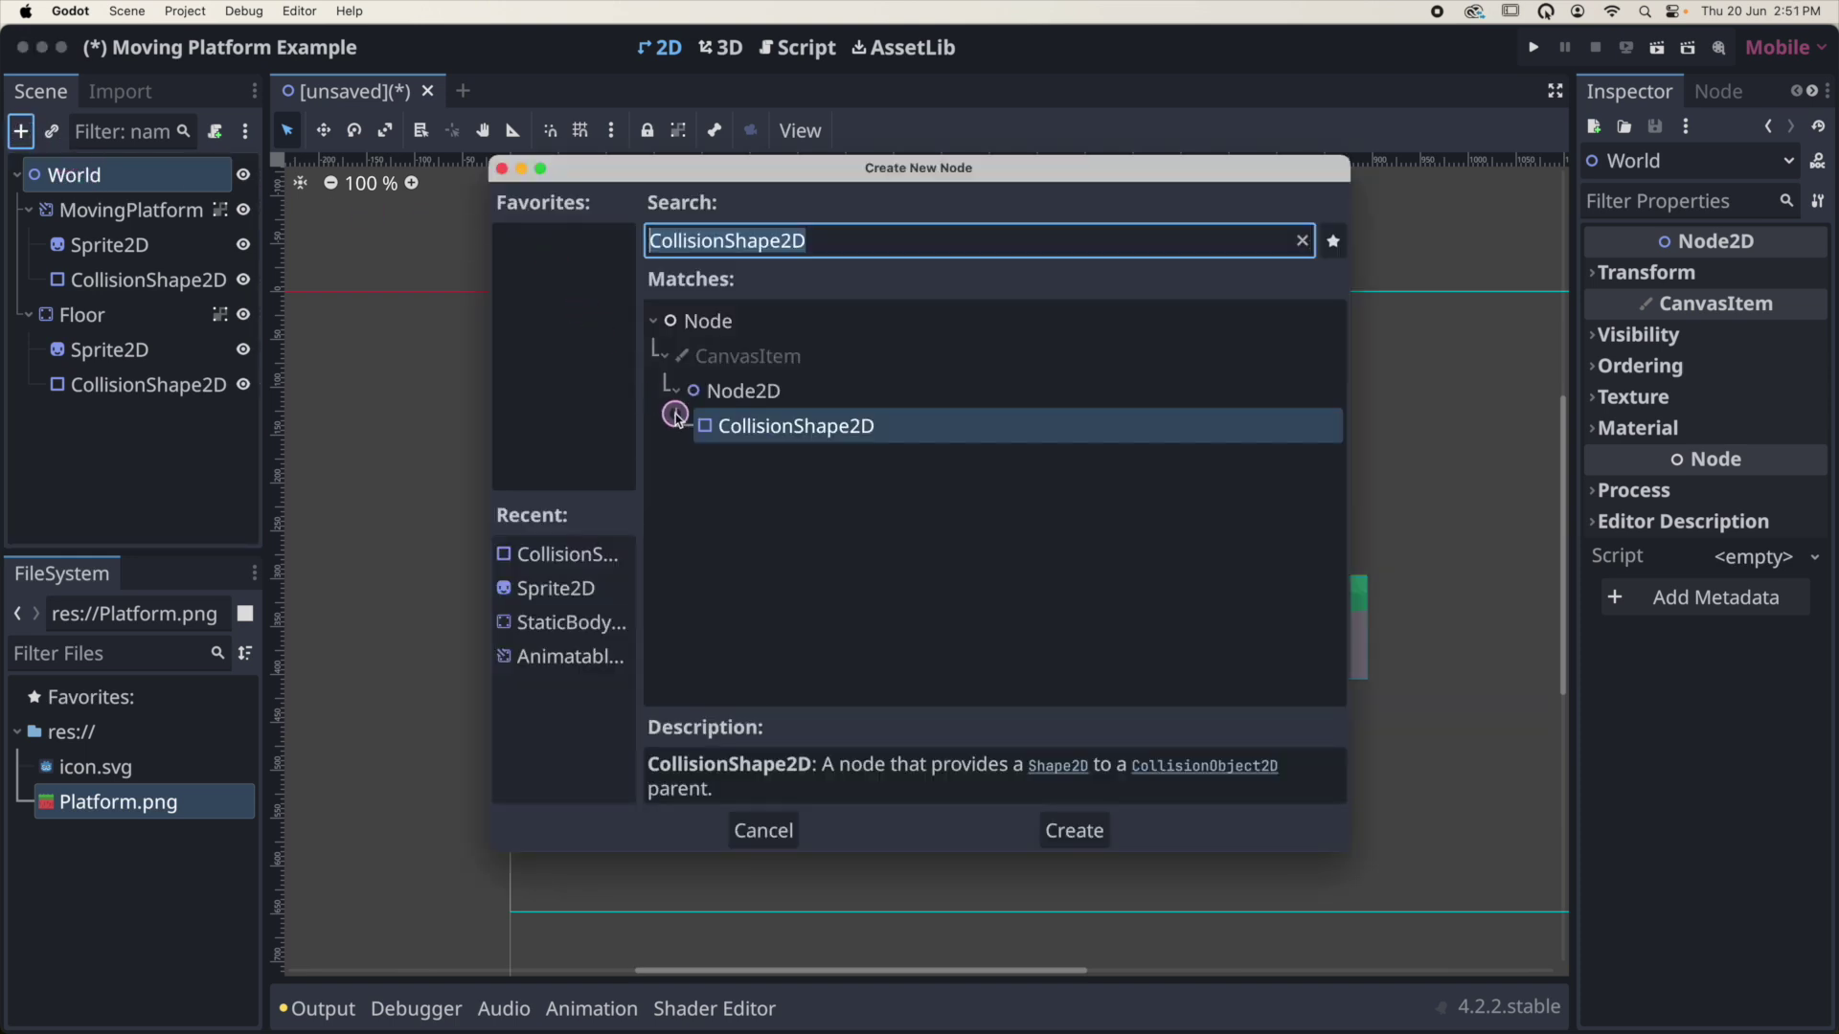
pyautogui.write('charct')
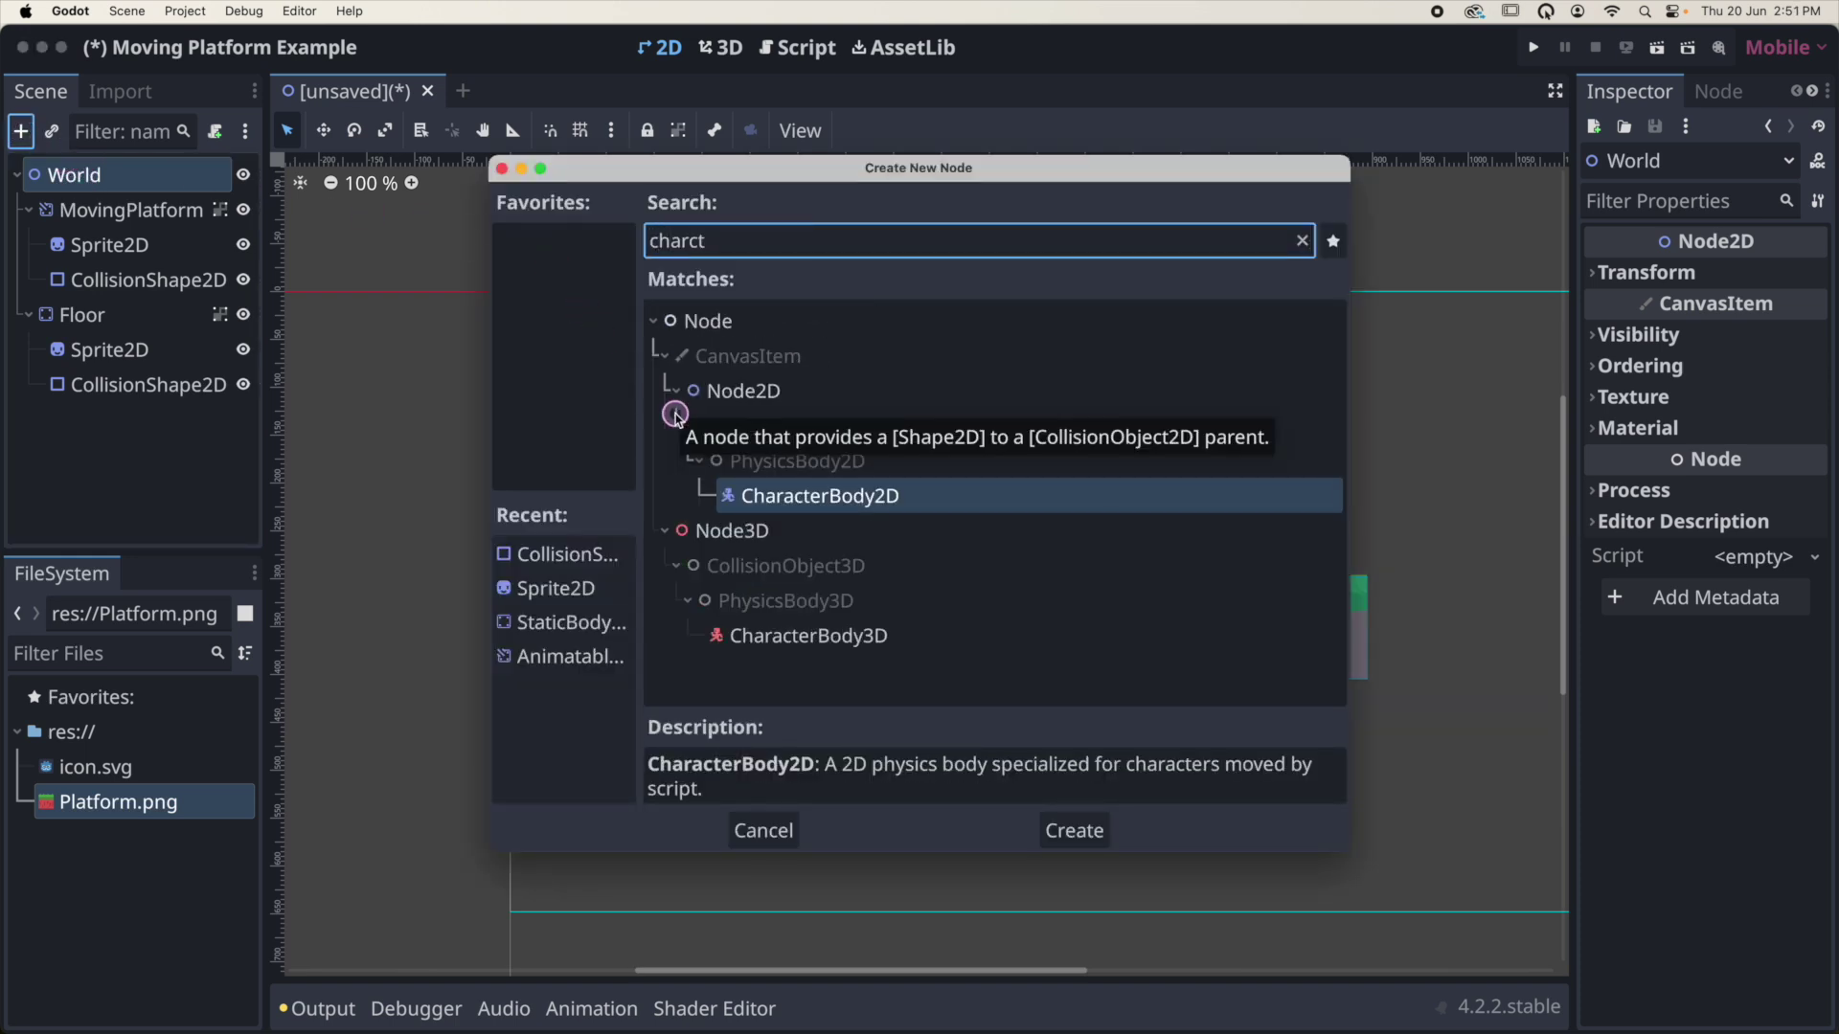
pyautogui.press('Return')
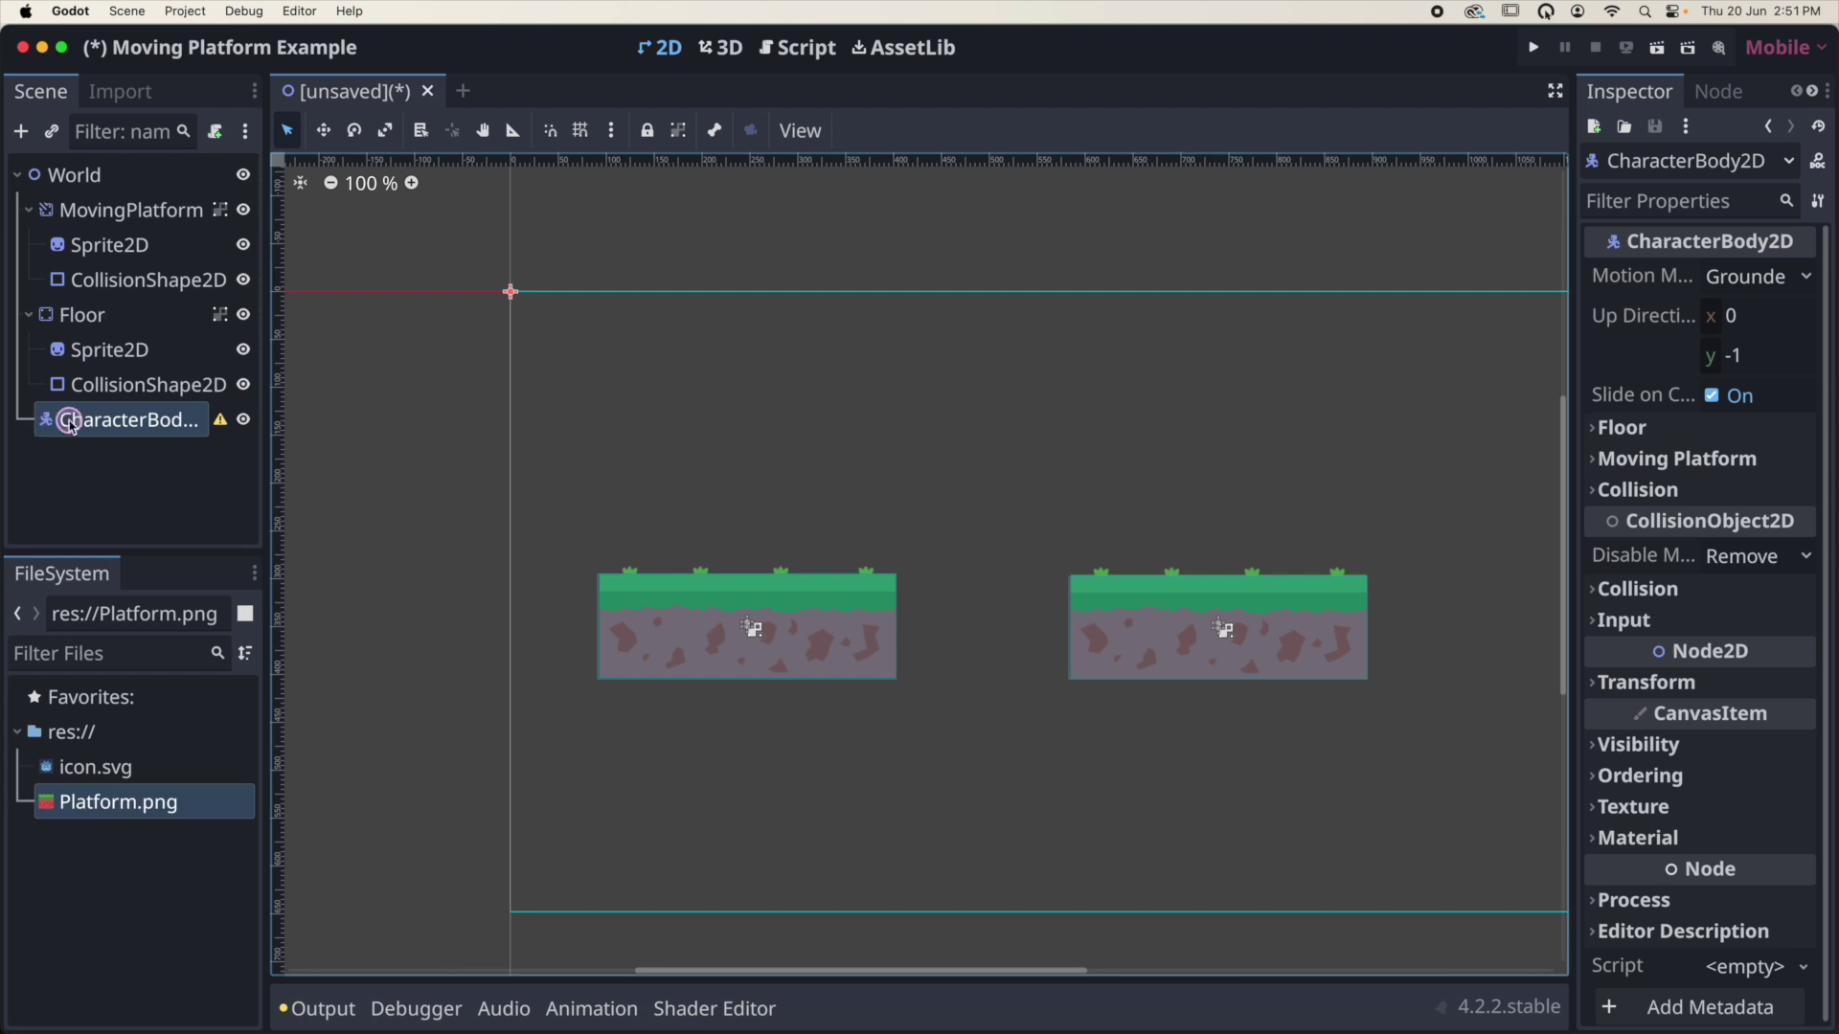
pyautogui.doubleClick(132, 422)
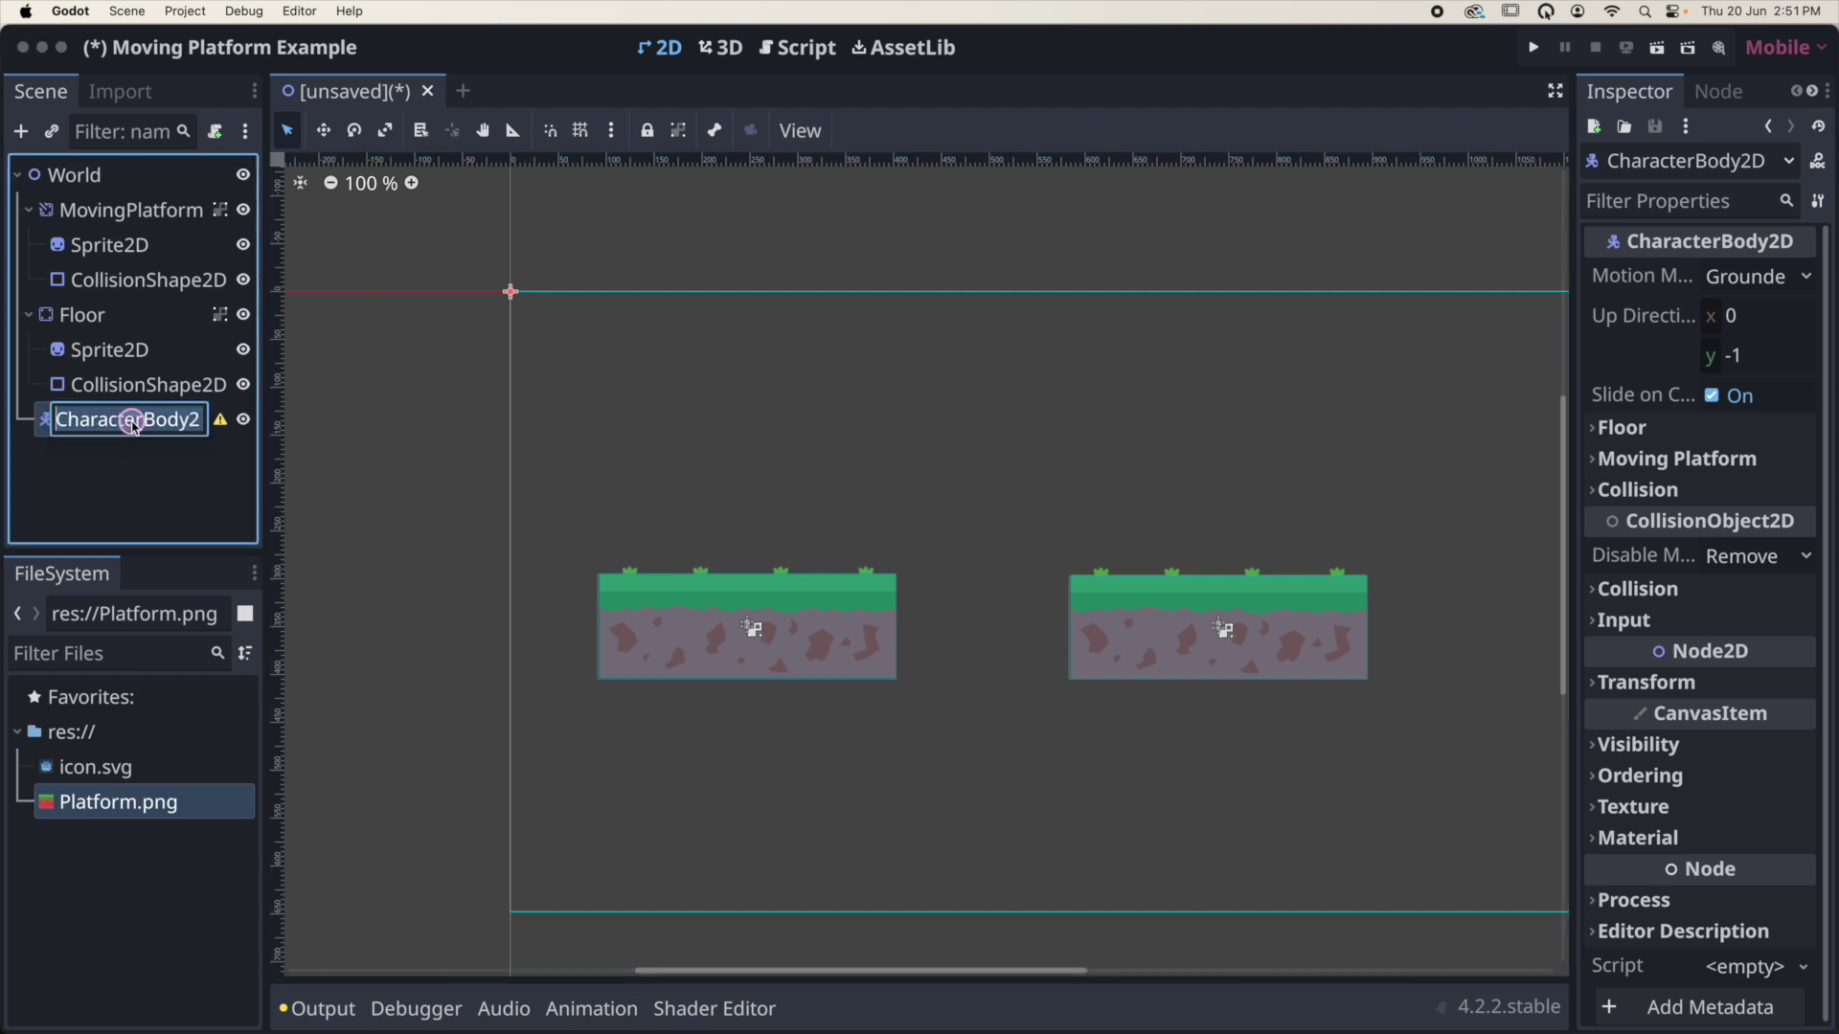
pyautogui.write('Player')
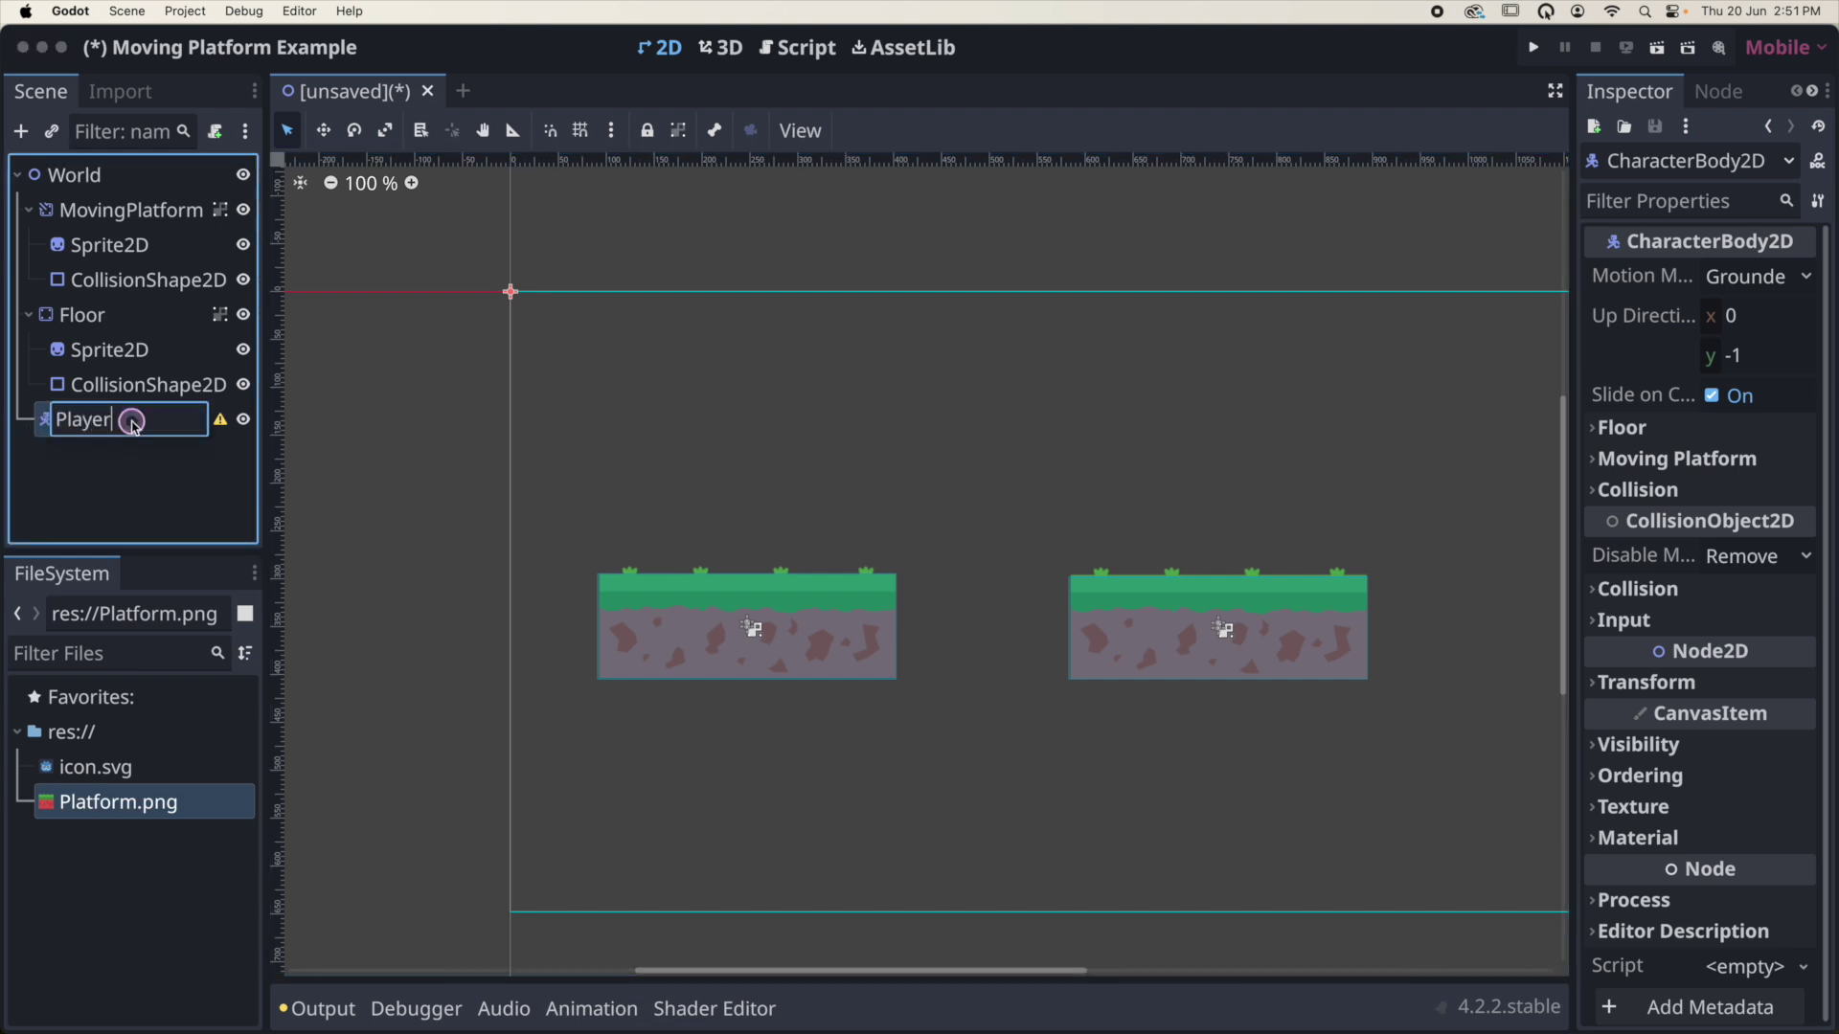
pyautogui.press('Return')
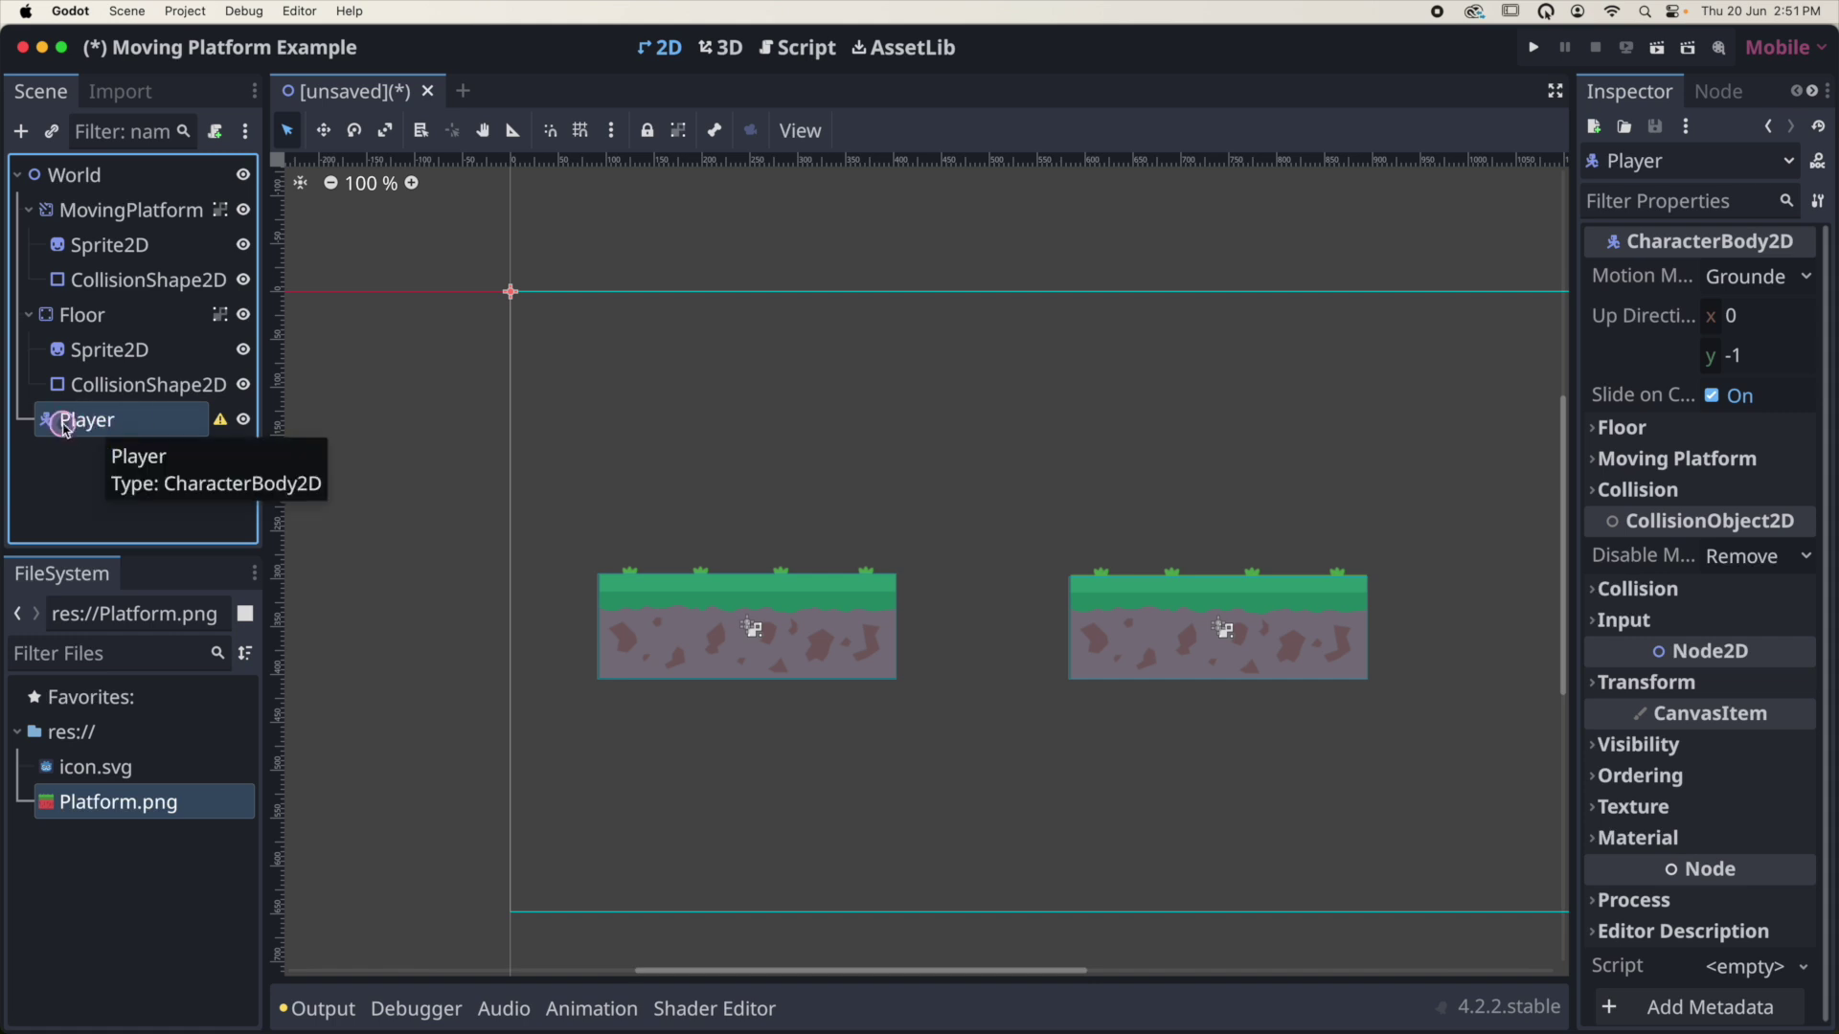
# Give Player a Sprite2D child and a CollisionShape2D child
pyautogui.click(20, 131)
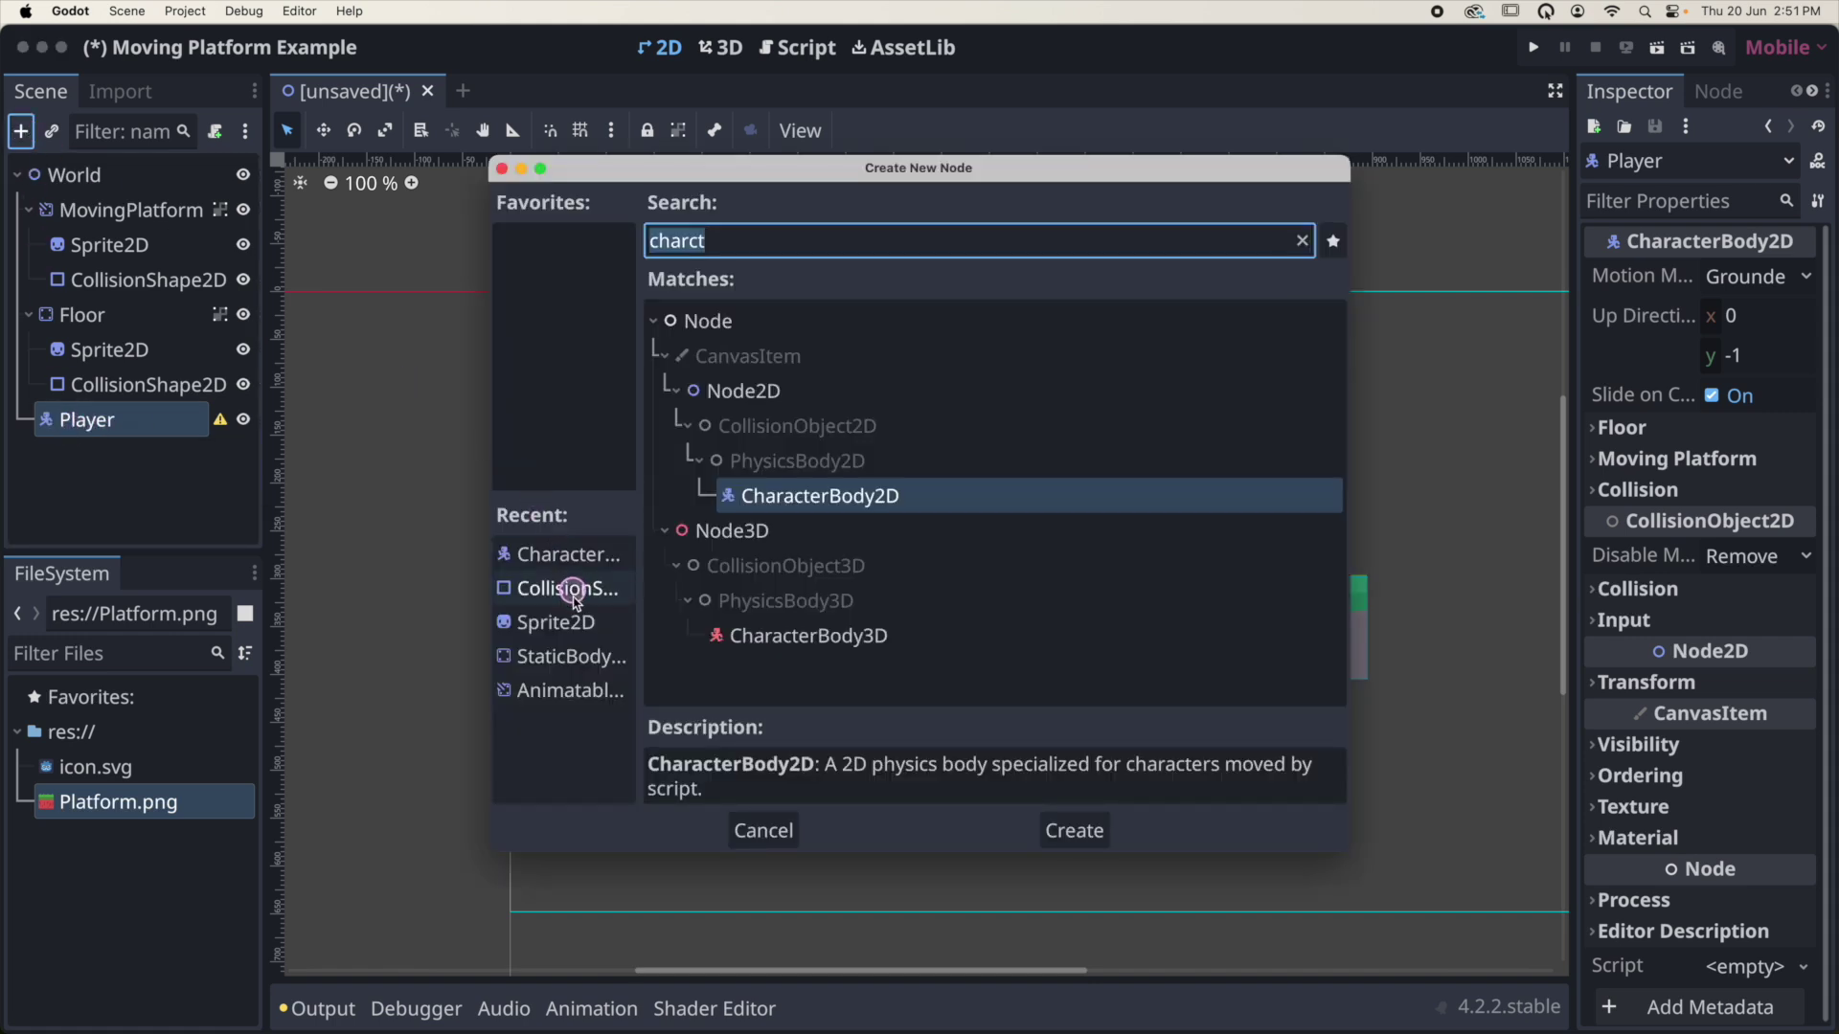
pyautogui.doubleClick(555, 622)
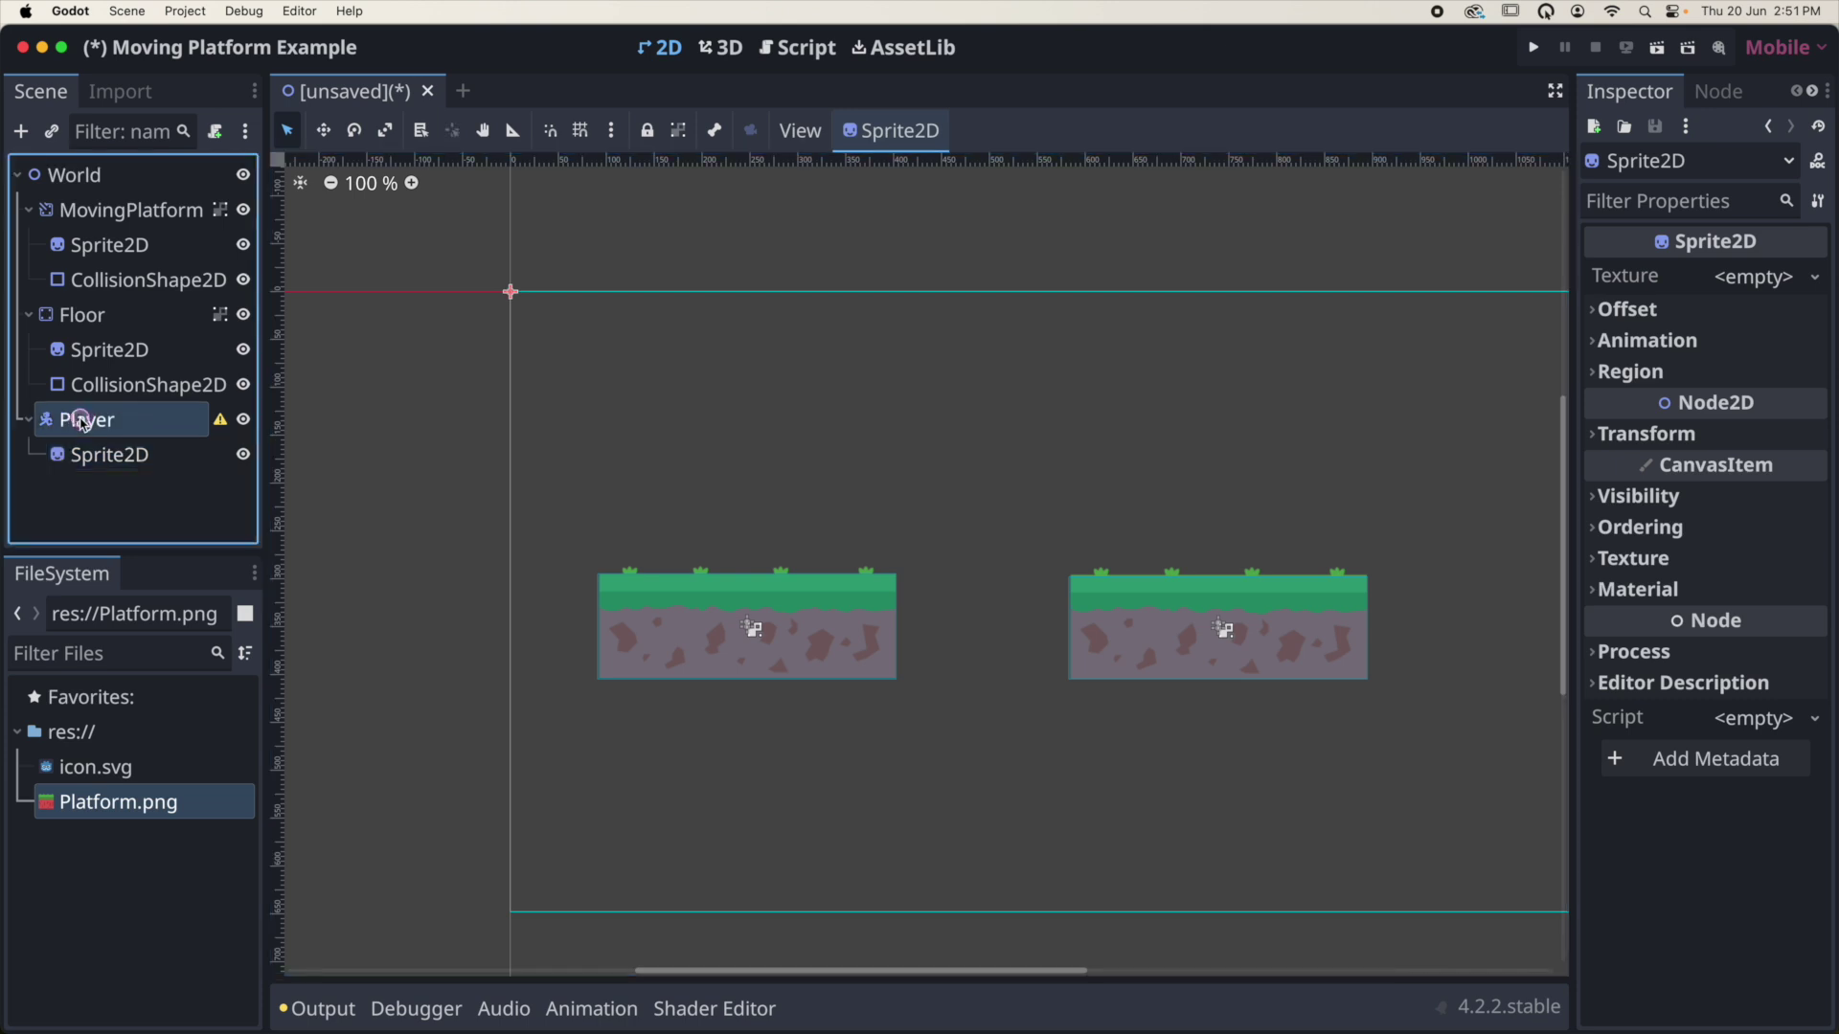
pyautogui.click(81, 421)
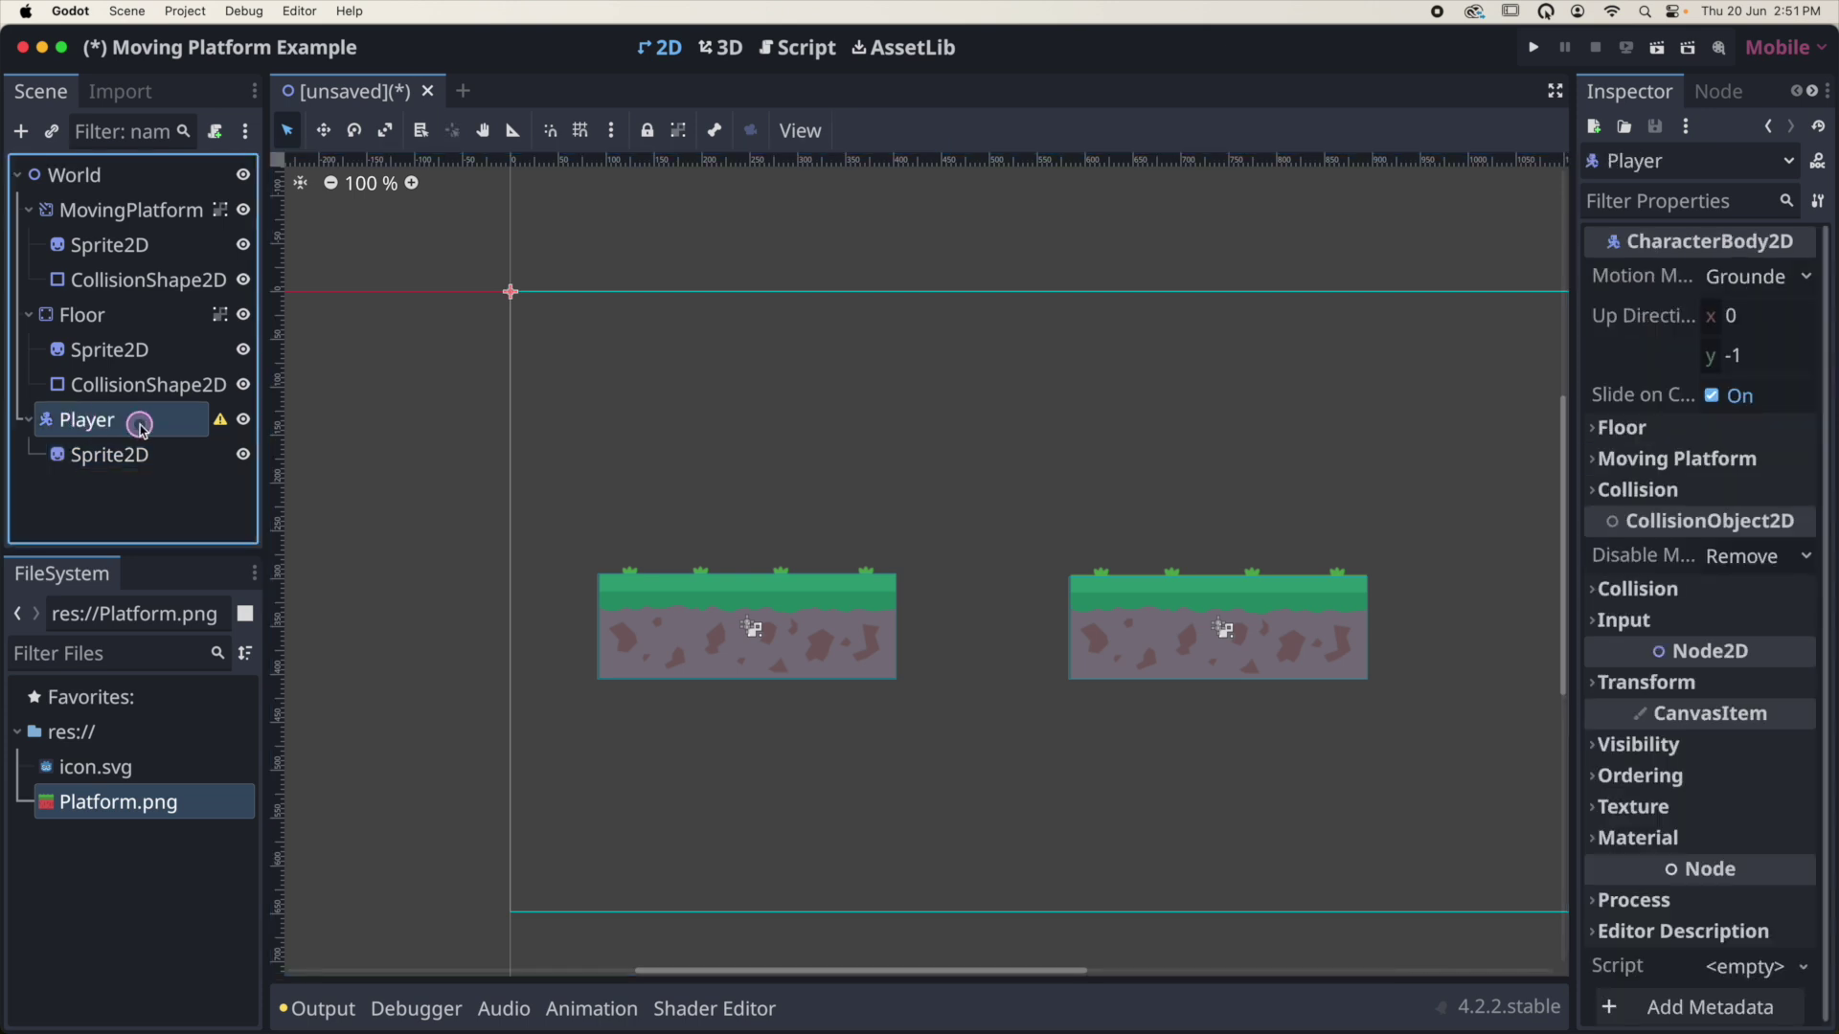
pyautogui.click(20, 132)
pyautogui.click(553, 622)
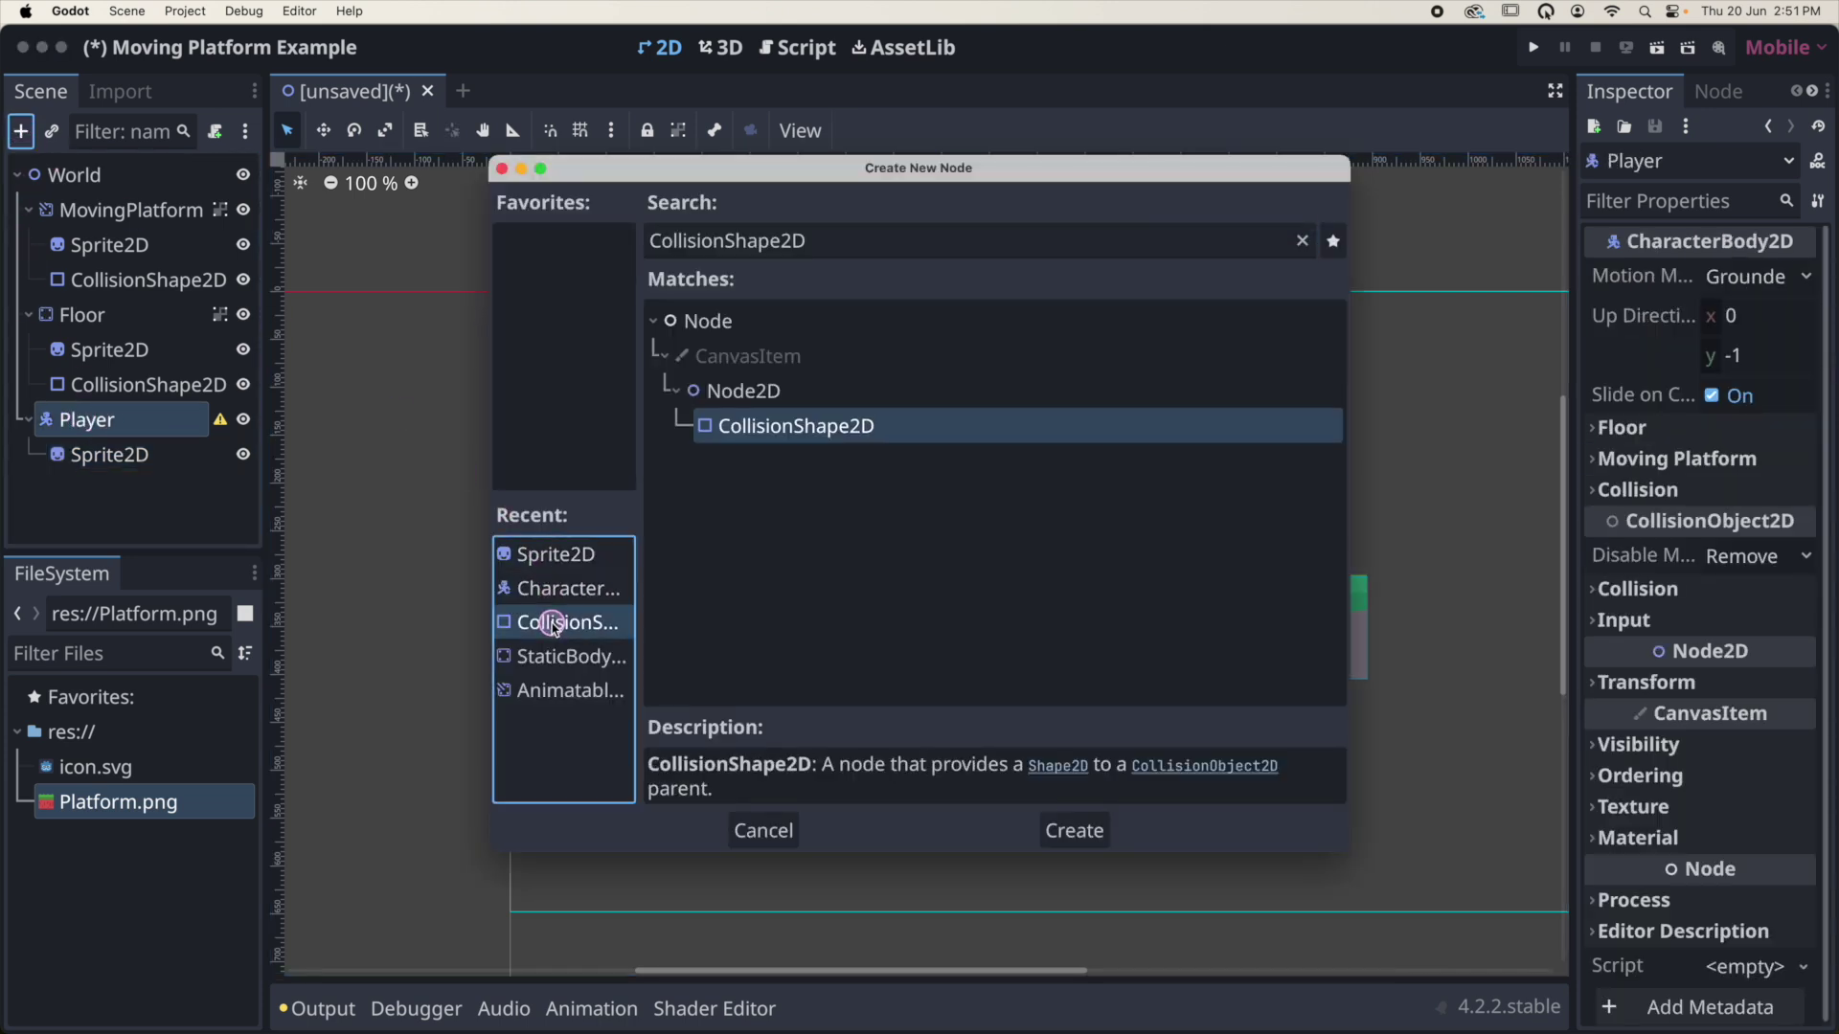
pyautogui.click(552, 623)
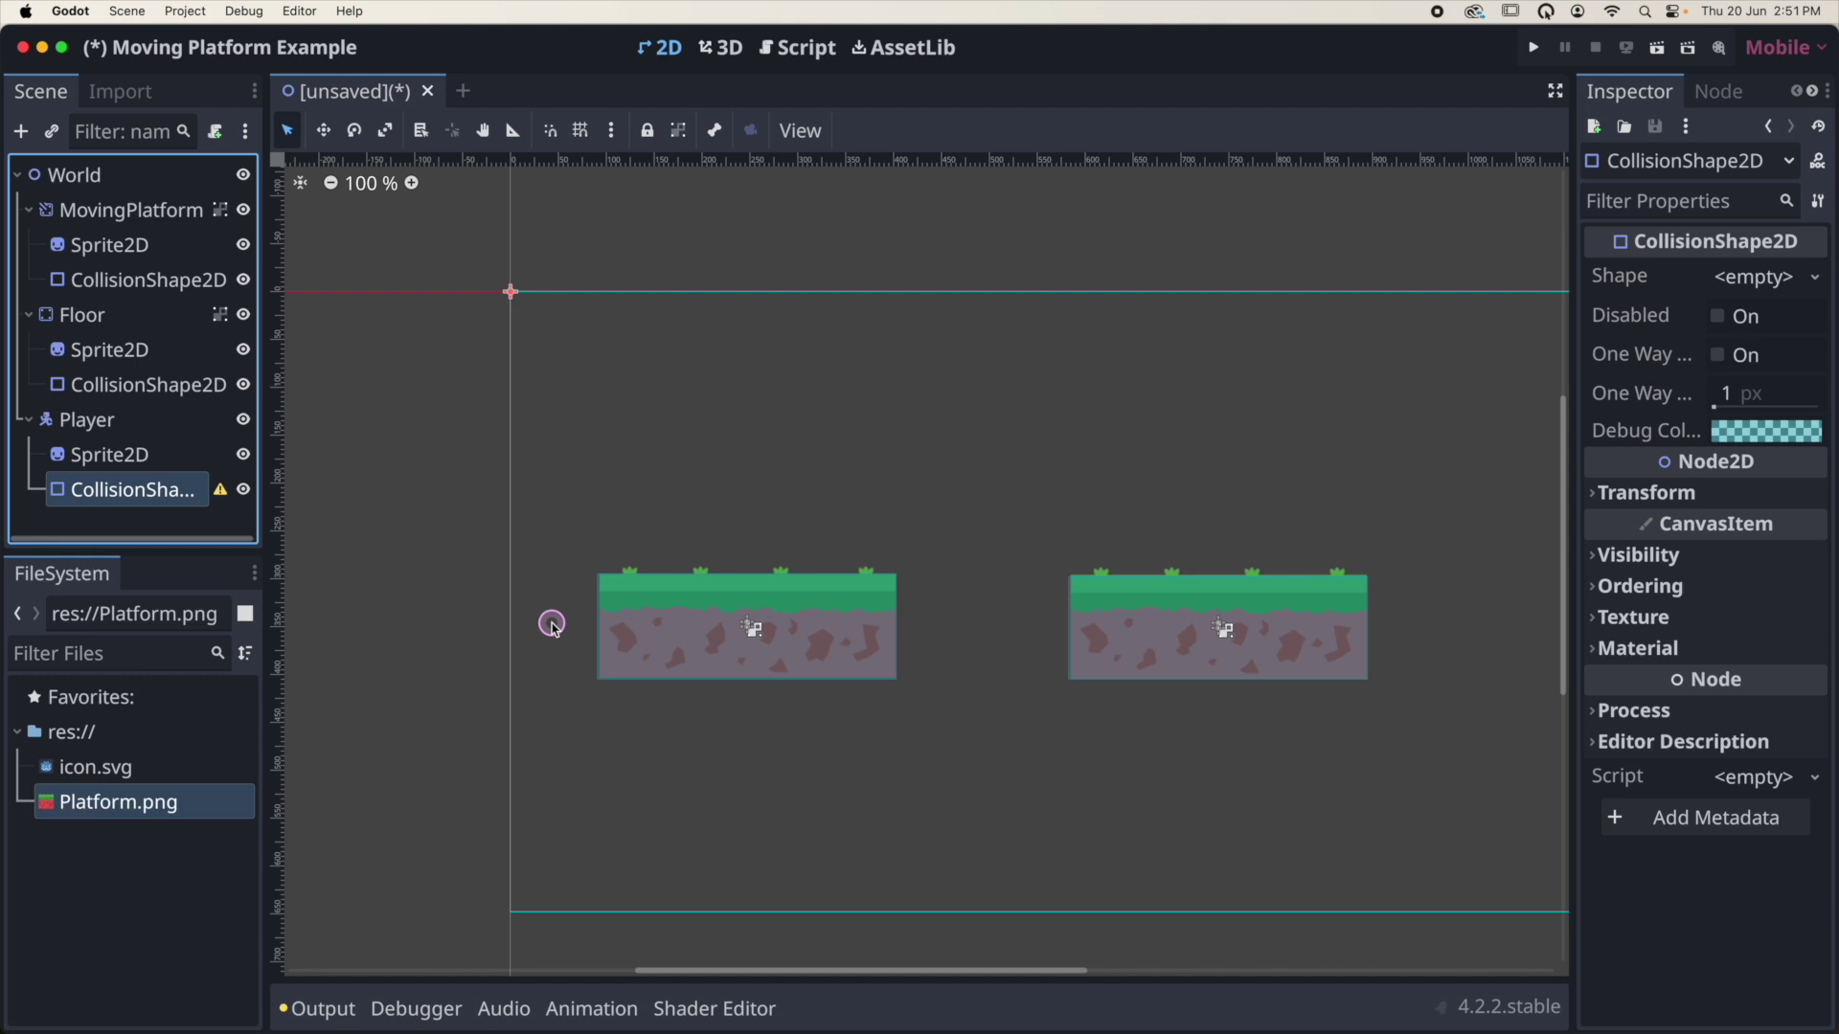
pyautogui.click(112, 456)
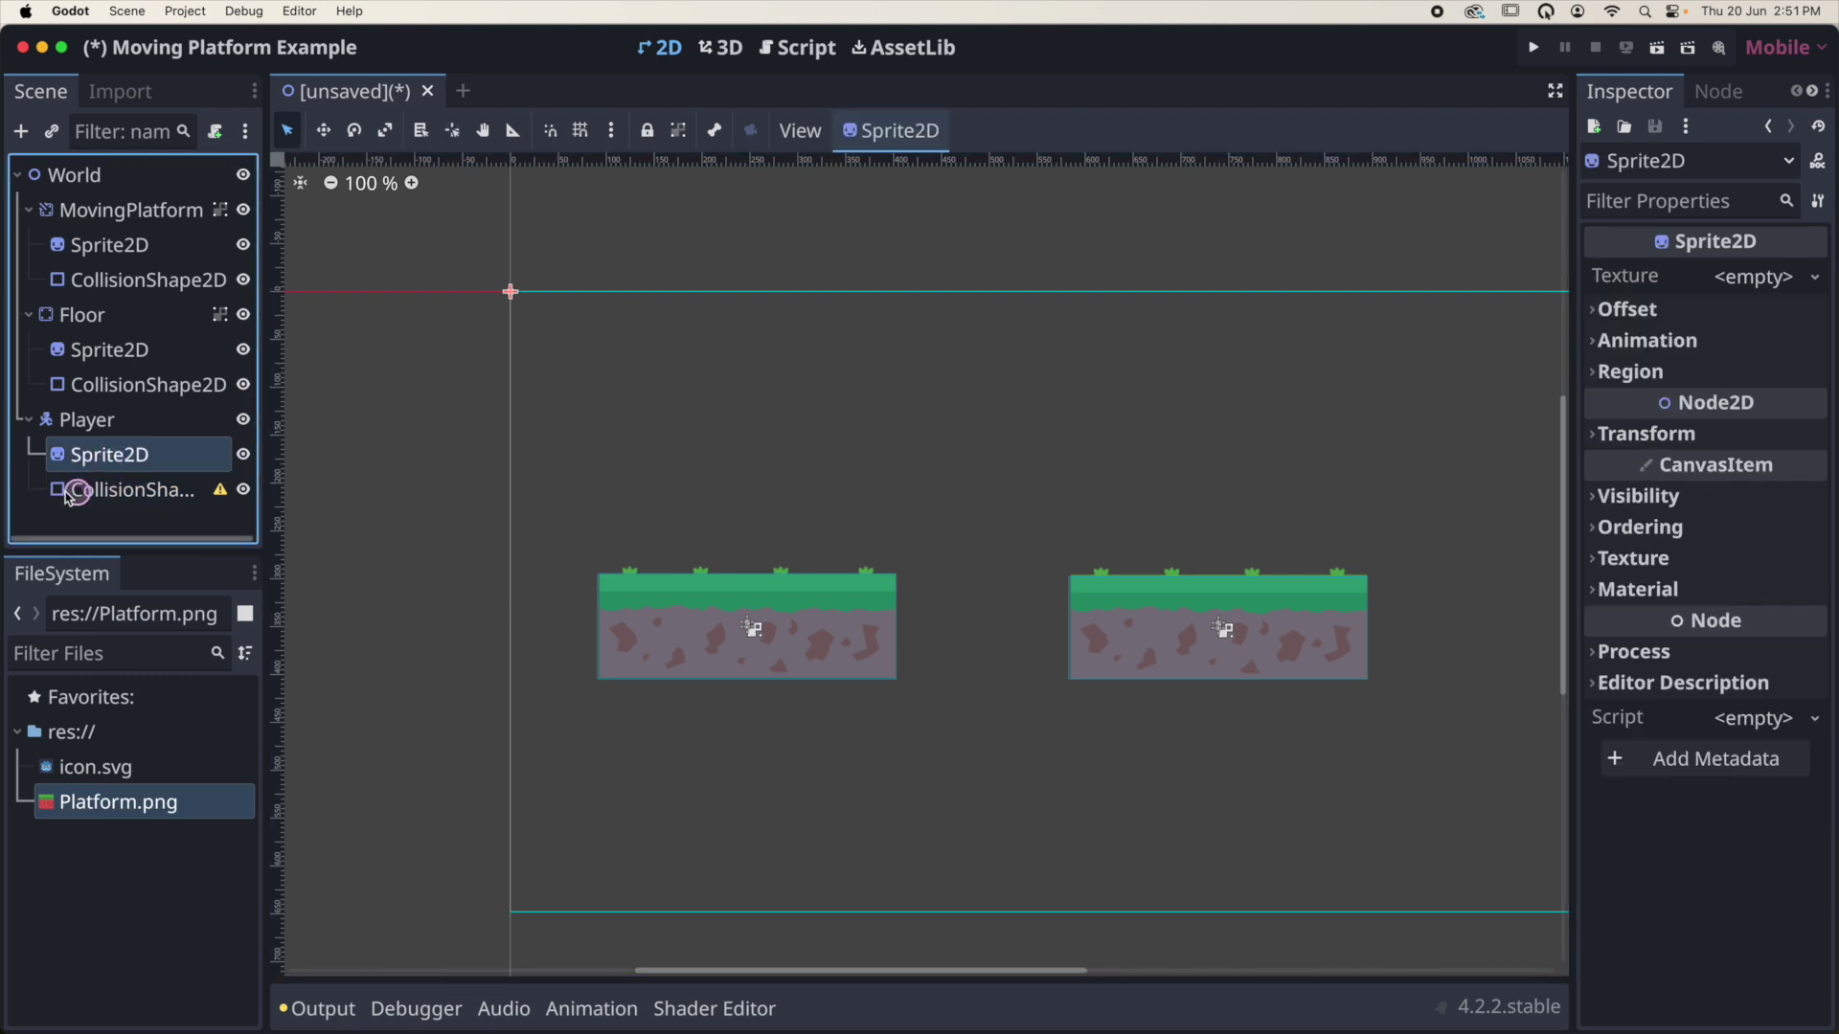
# Texture the Player's Sprite2D with icon.svg and cover the icon with a RectangleShape2D collision
pyautogui.click(71, 769)
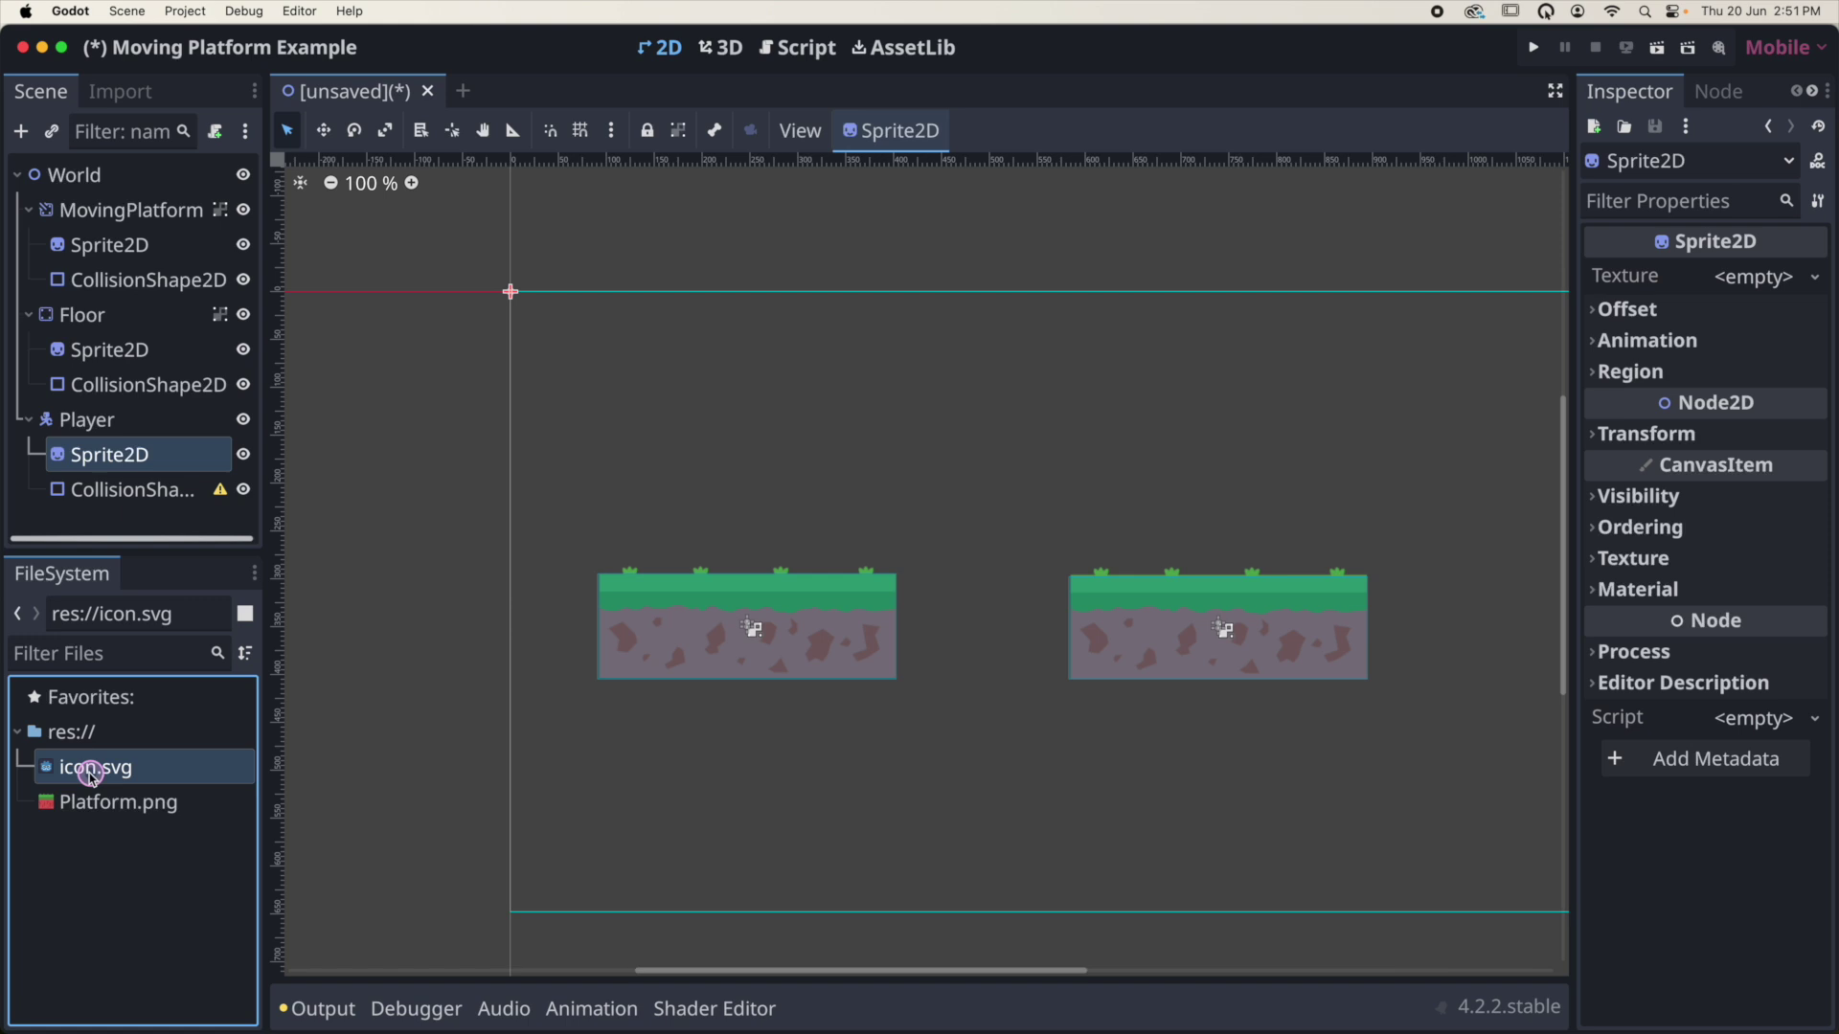
pyautogui.moveTo(81, 774); pyautogui.dragTo(1742, 271)
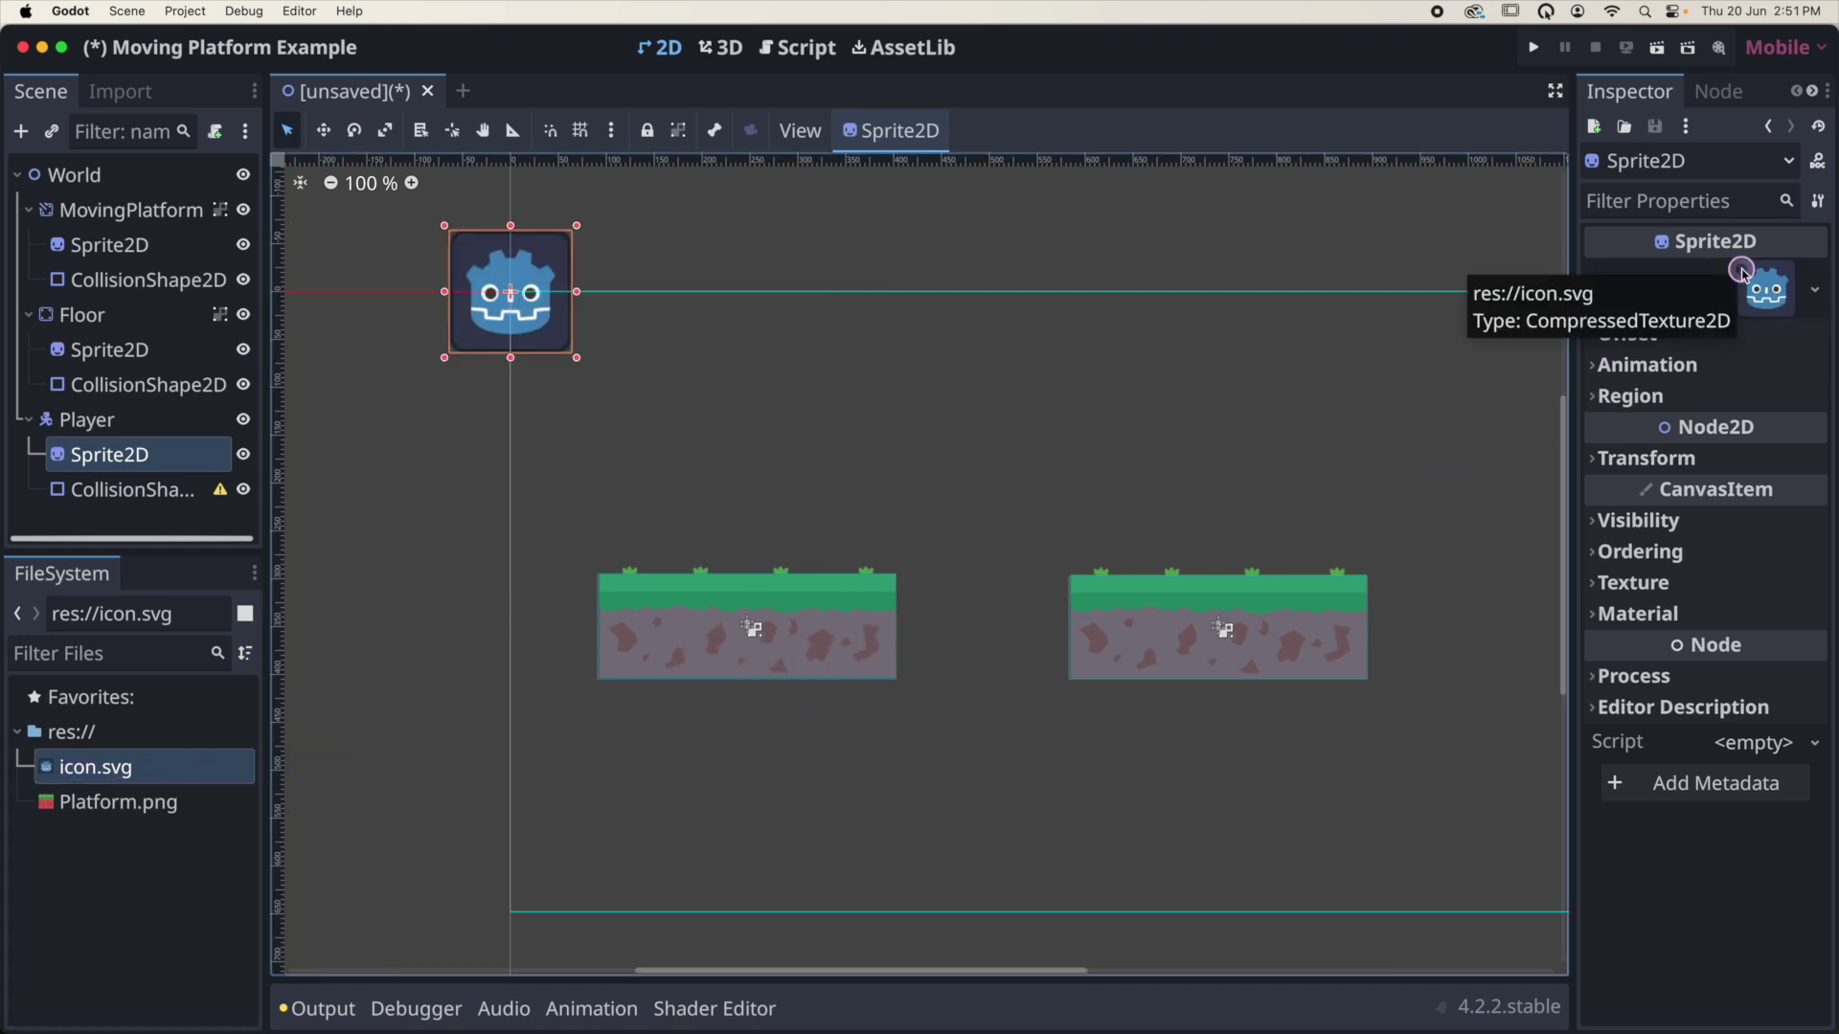
pyautogui.click(123, 492)
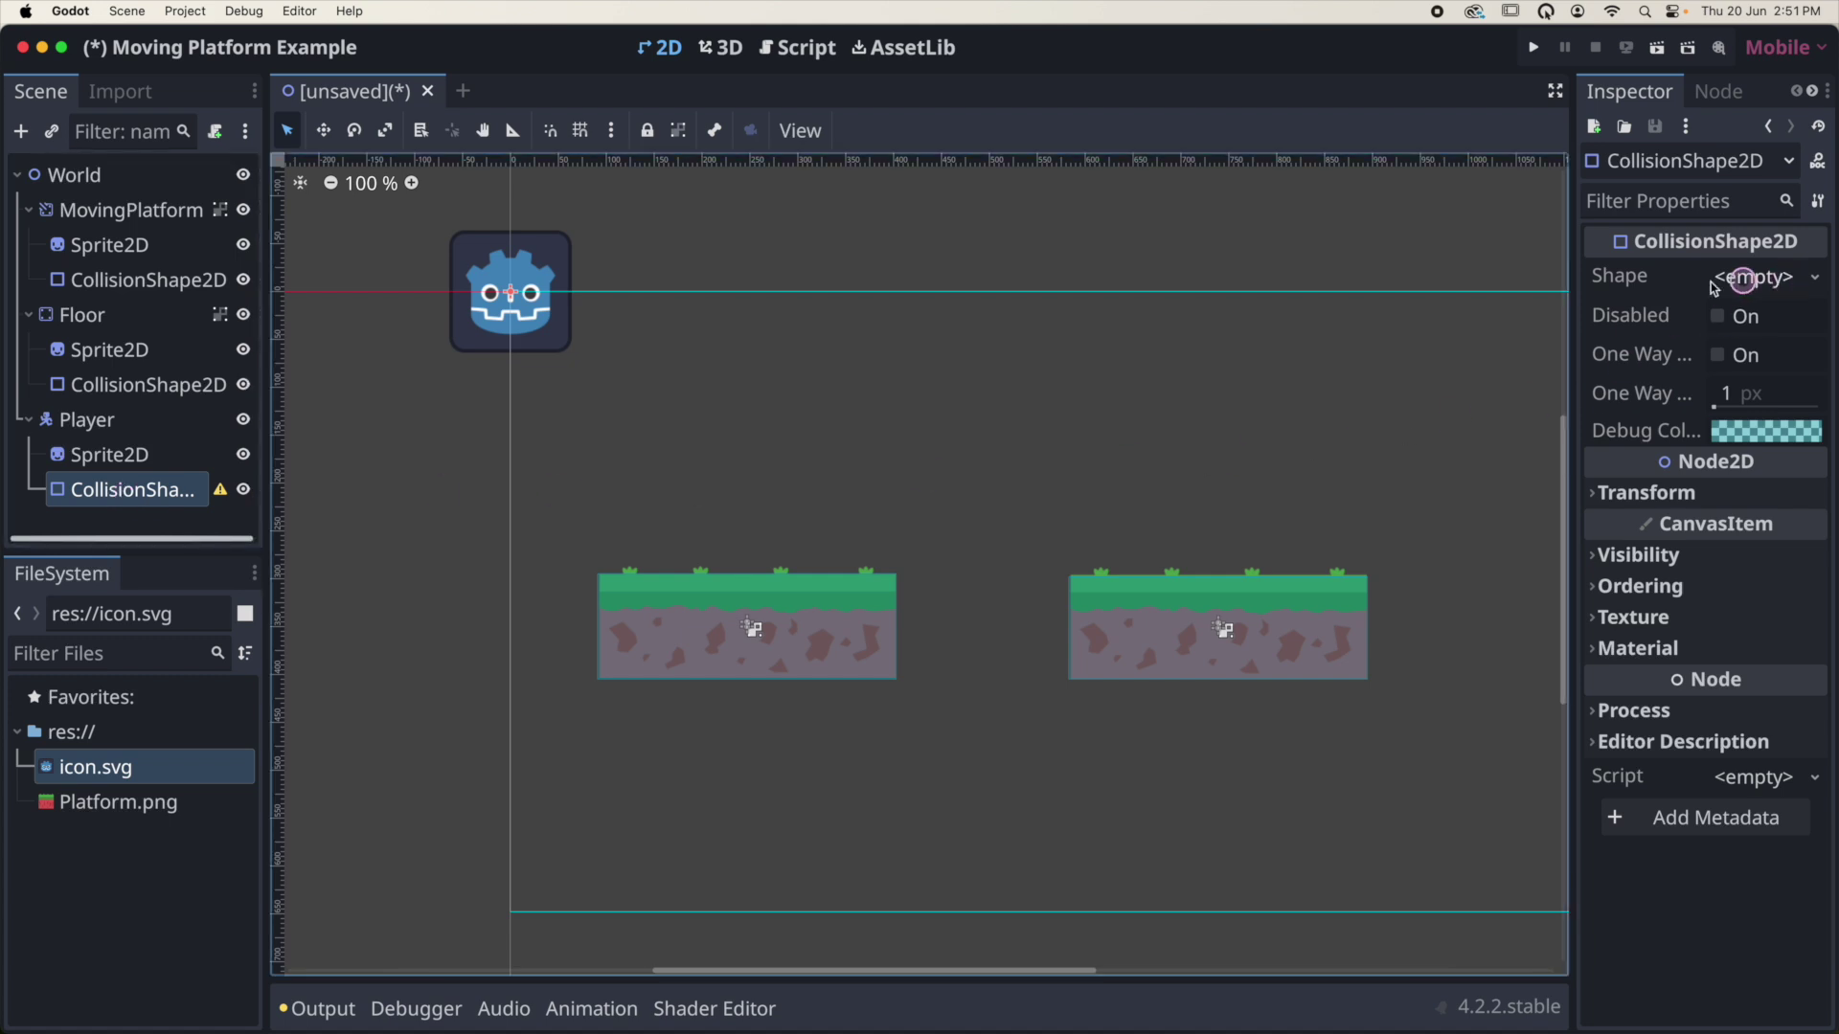
pyautogui.click(1815, 277)
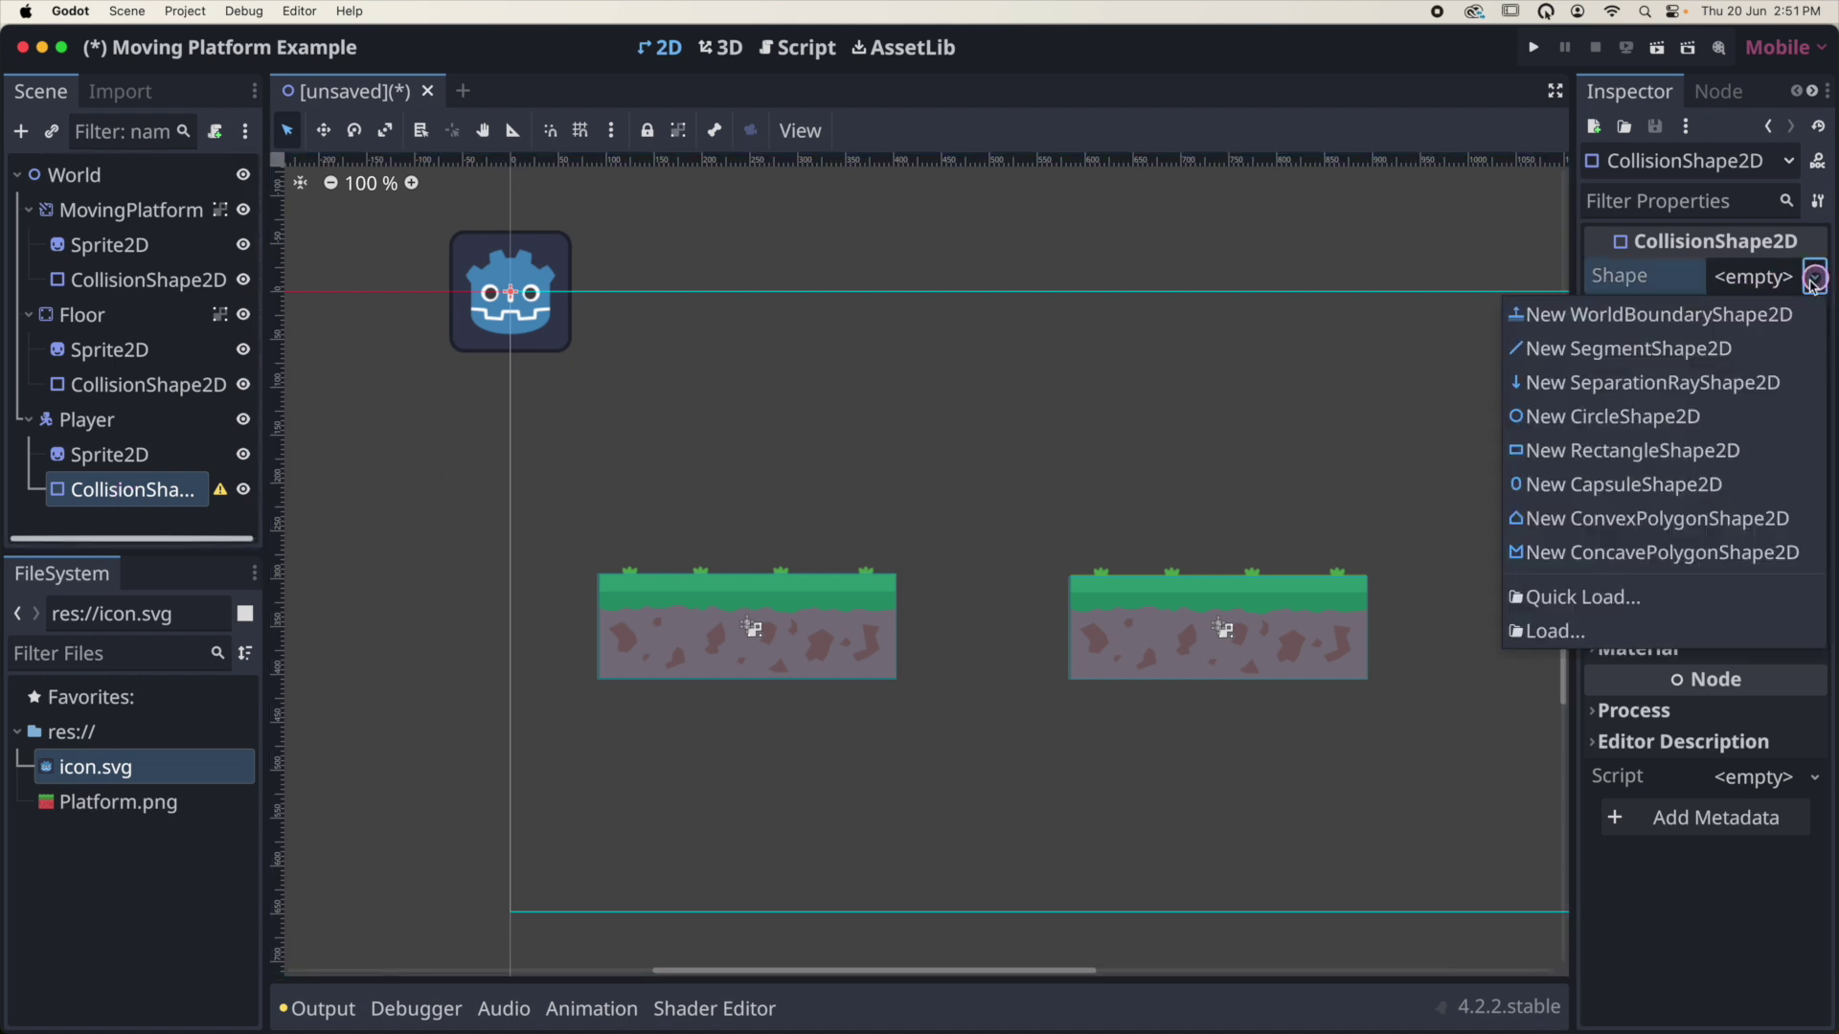
pyautogui.click(1585, 450)
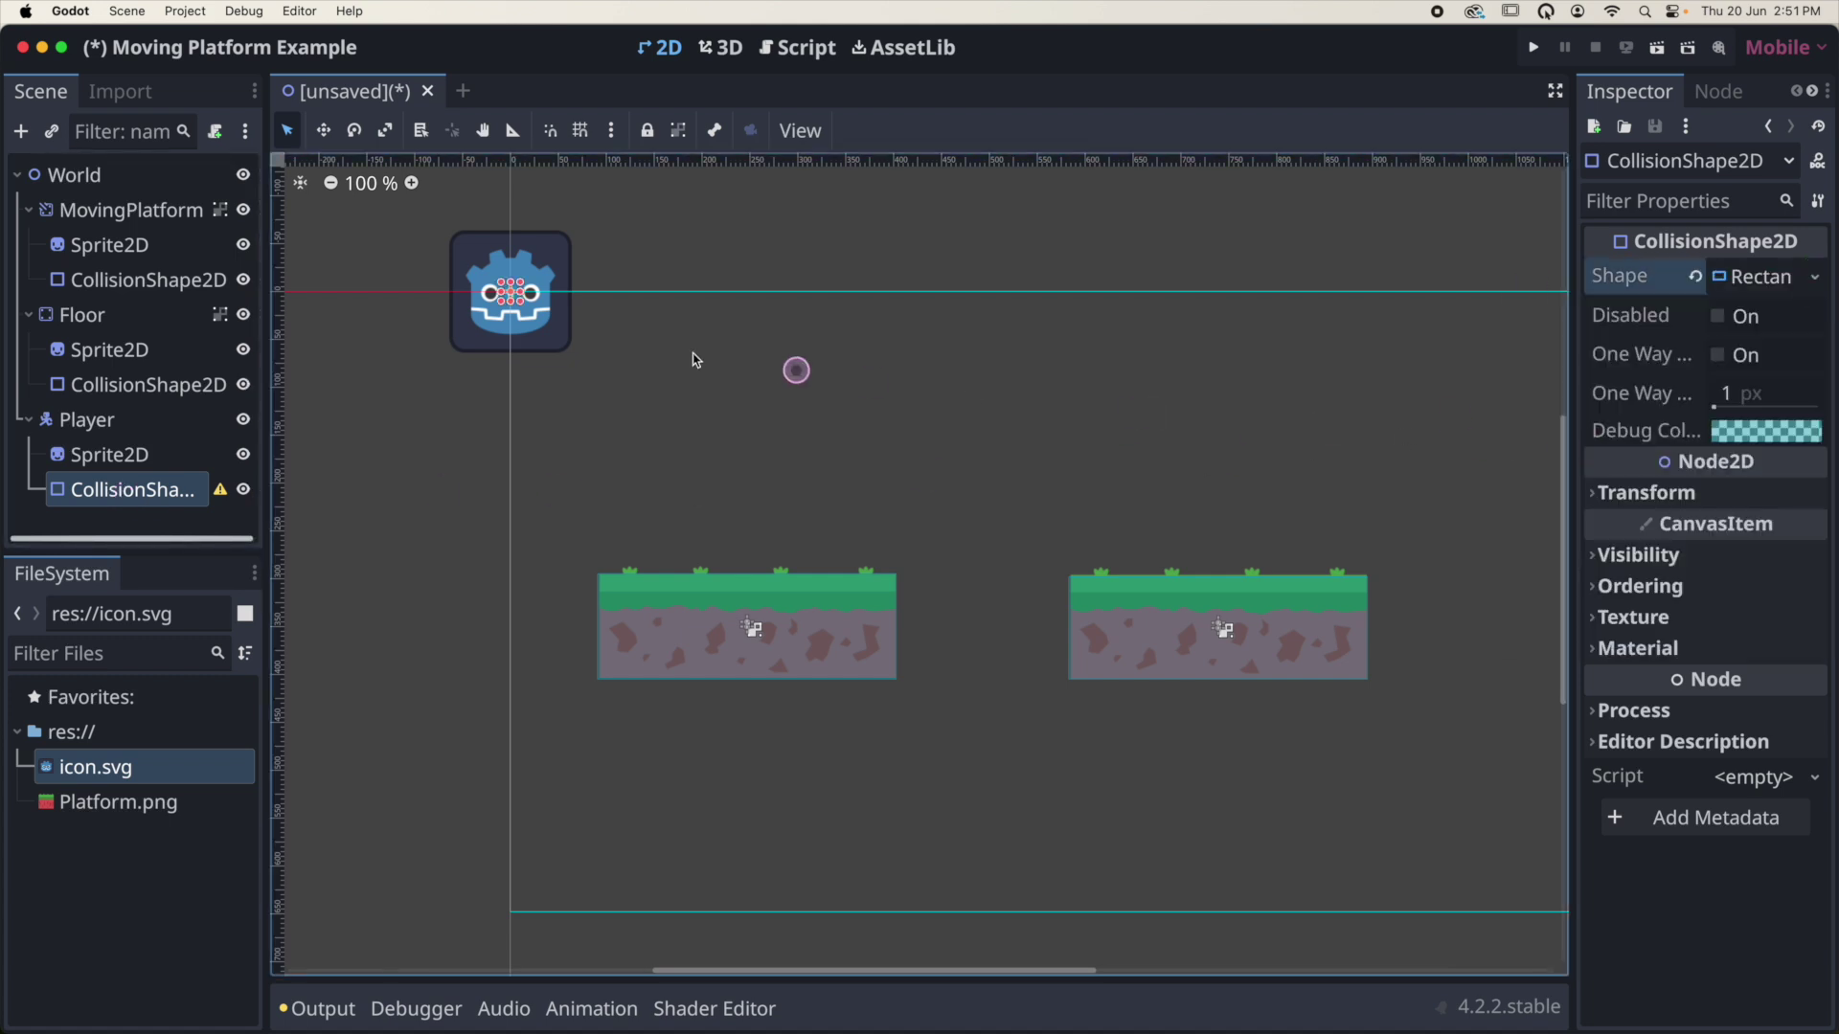
pyautogui.moveTo(520, 301); pyautogui.dragTo(572, 356)
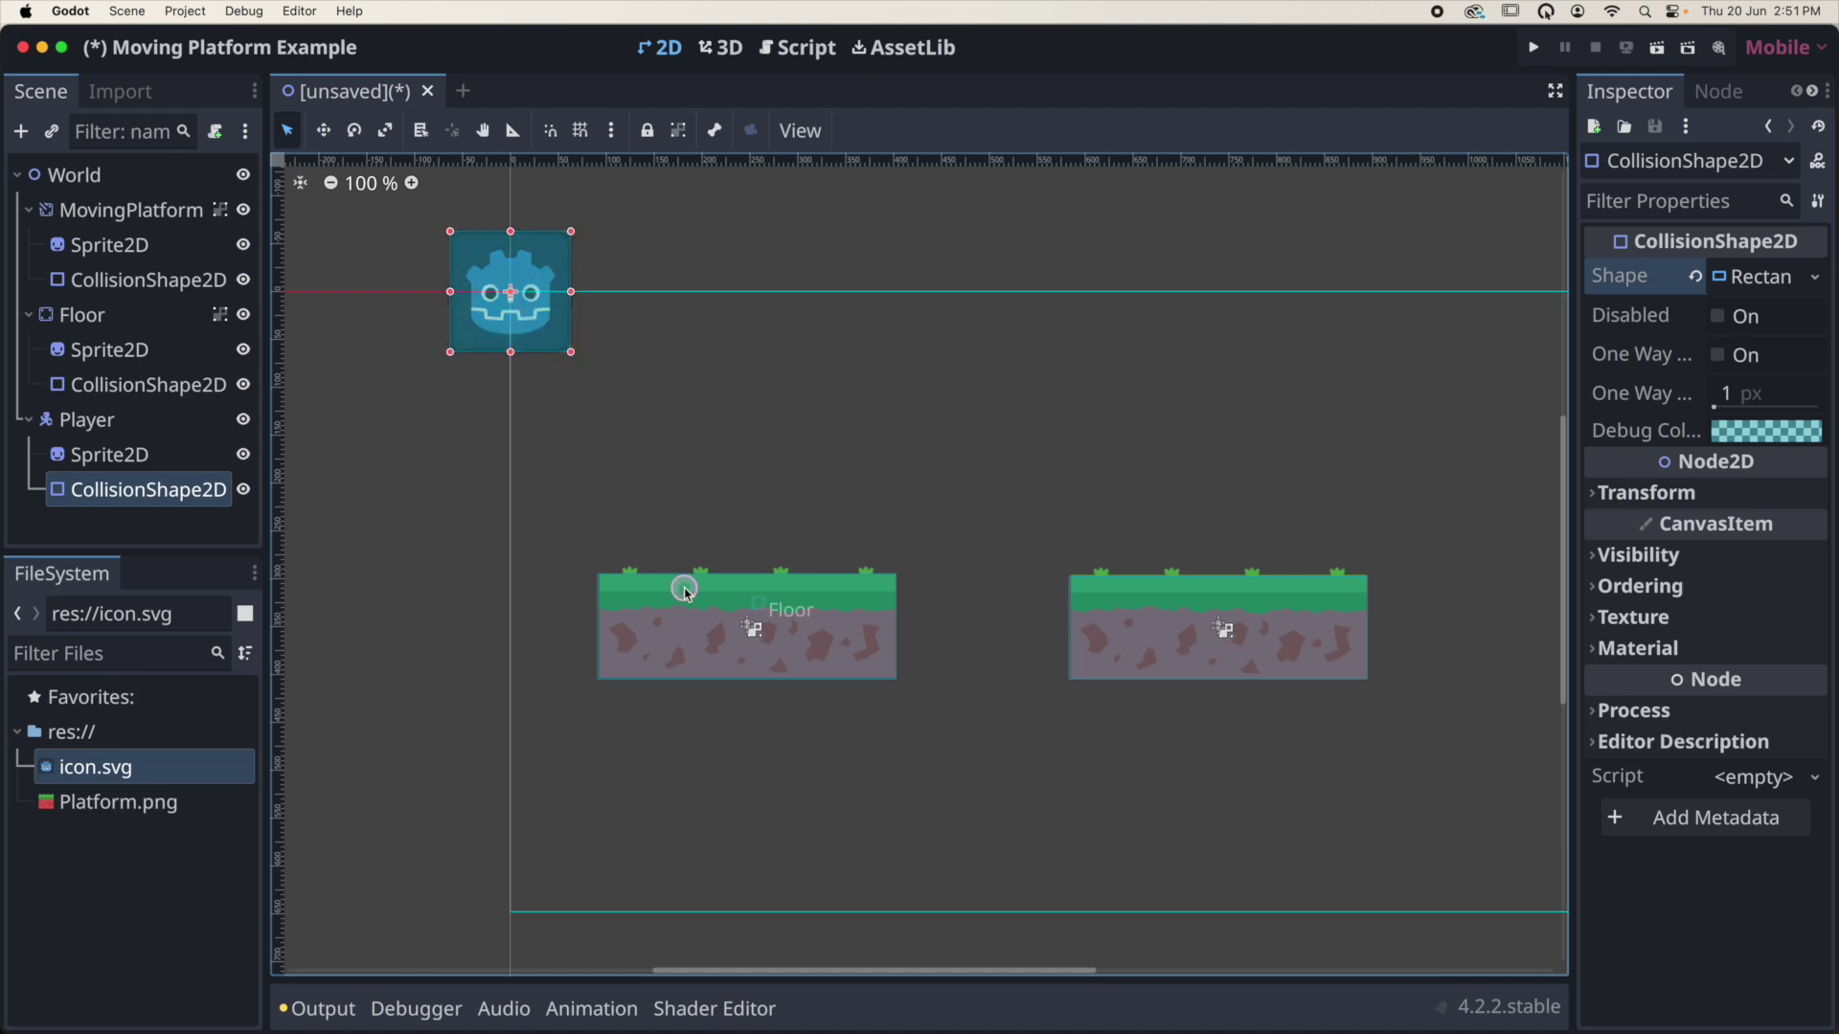
pyautogui.click(84, 420)
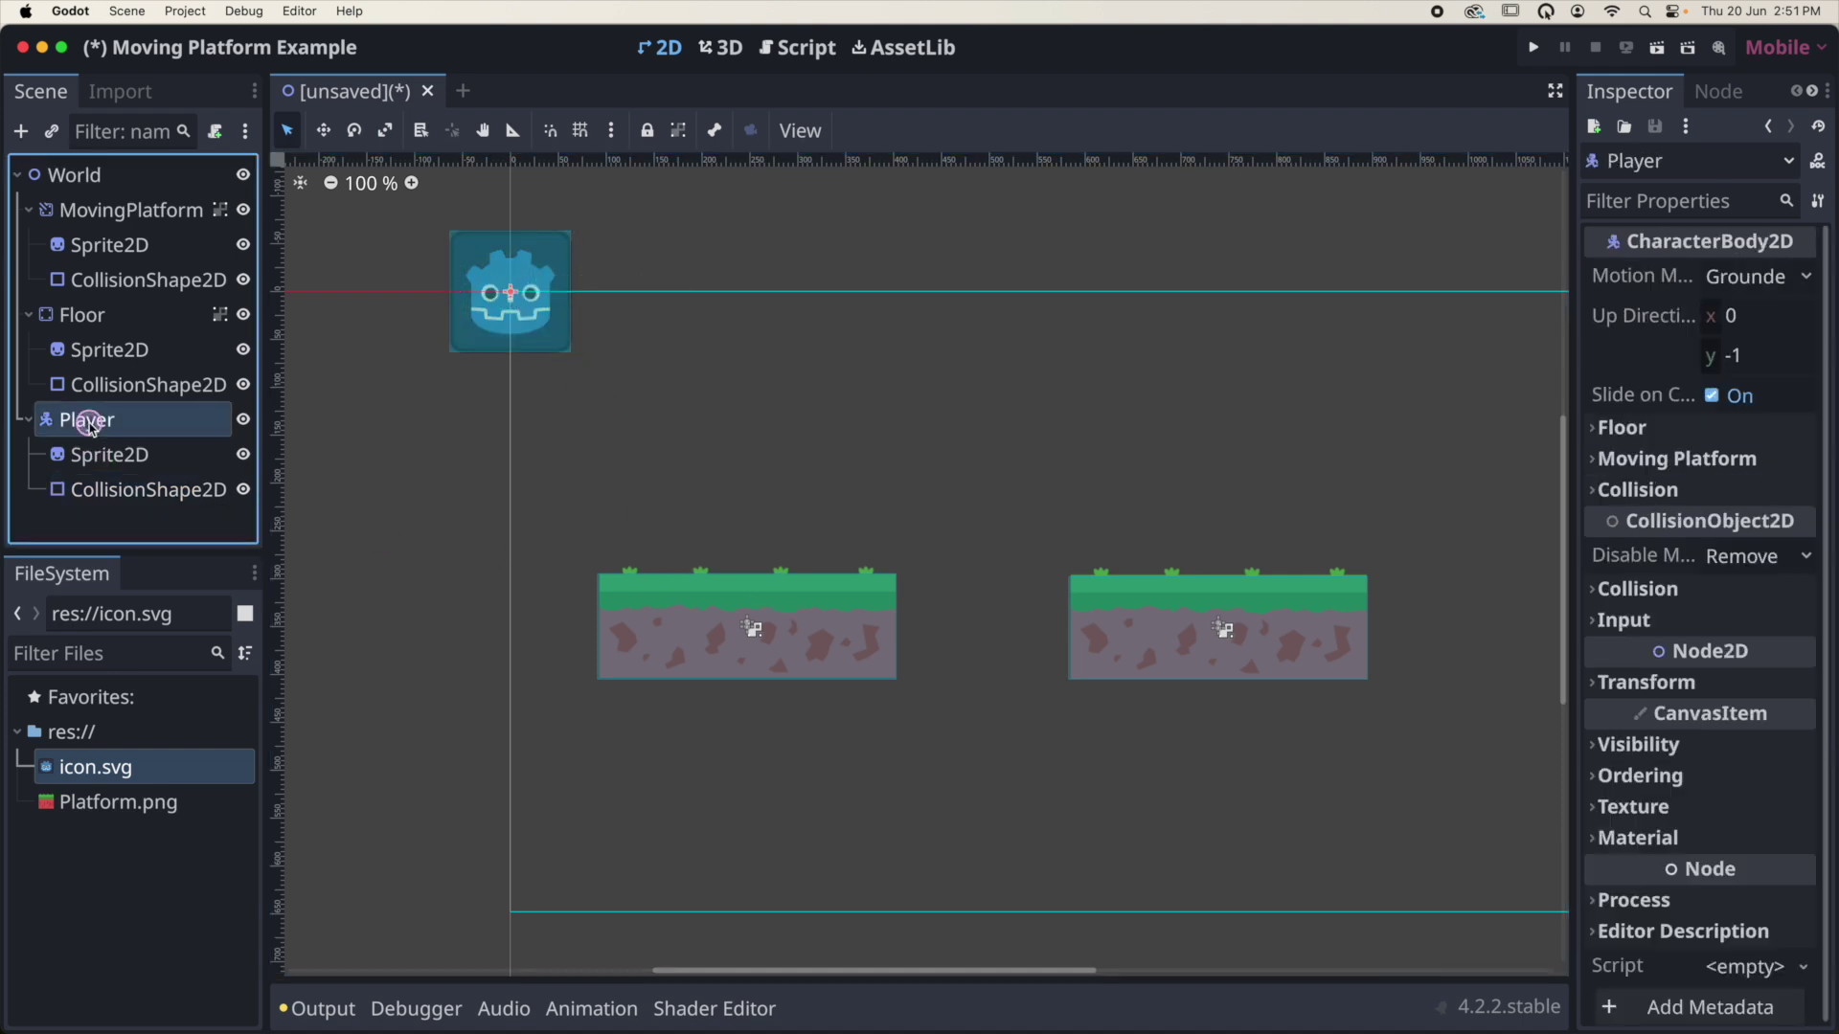
pyautogui.click(702, 127)
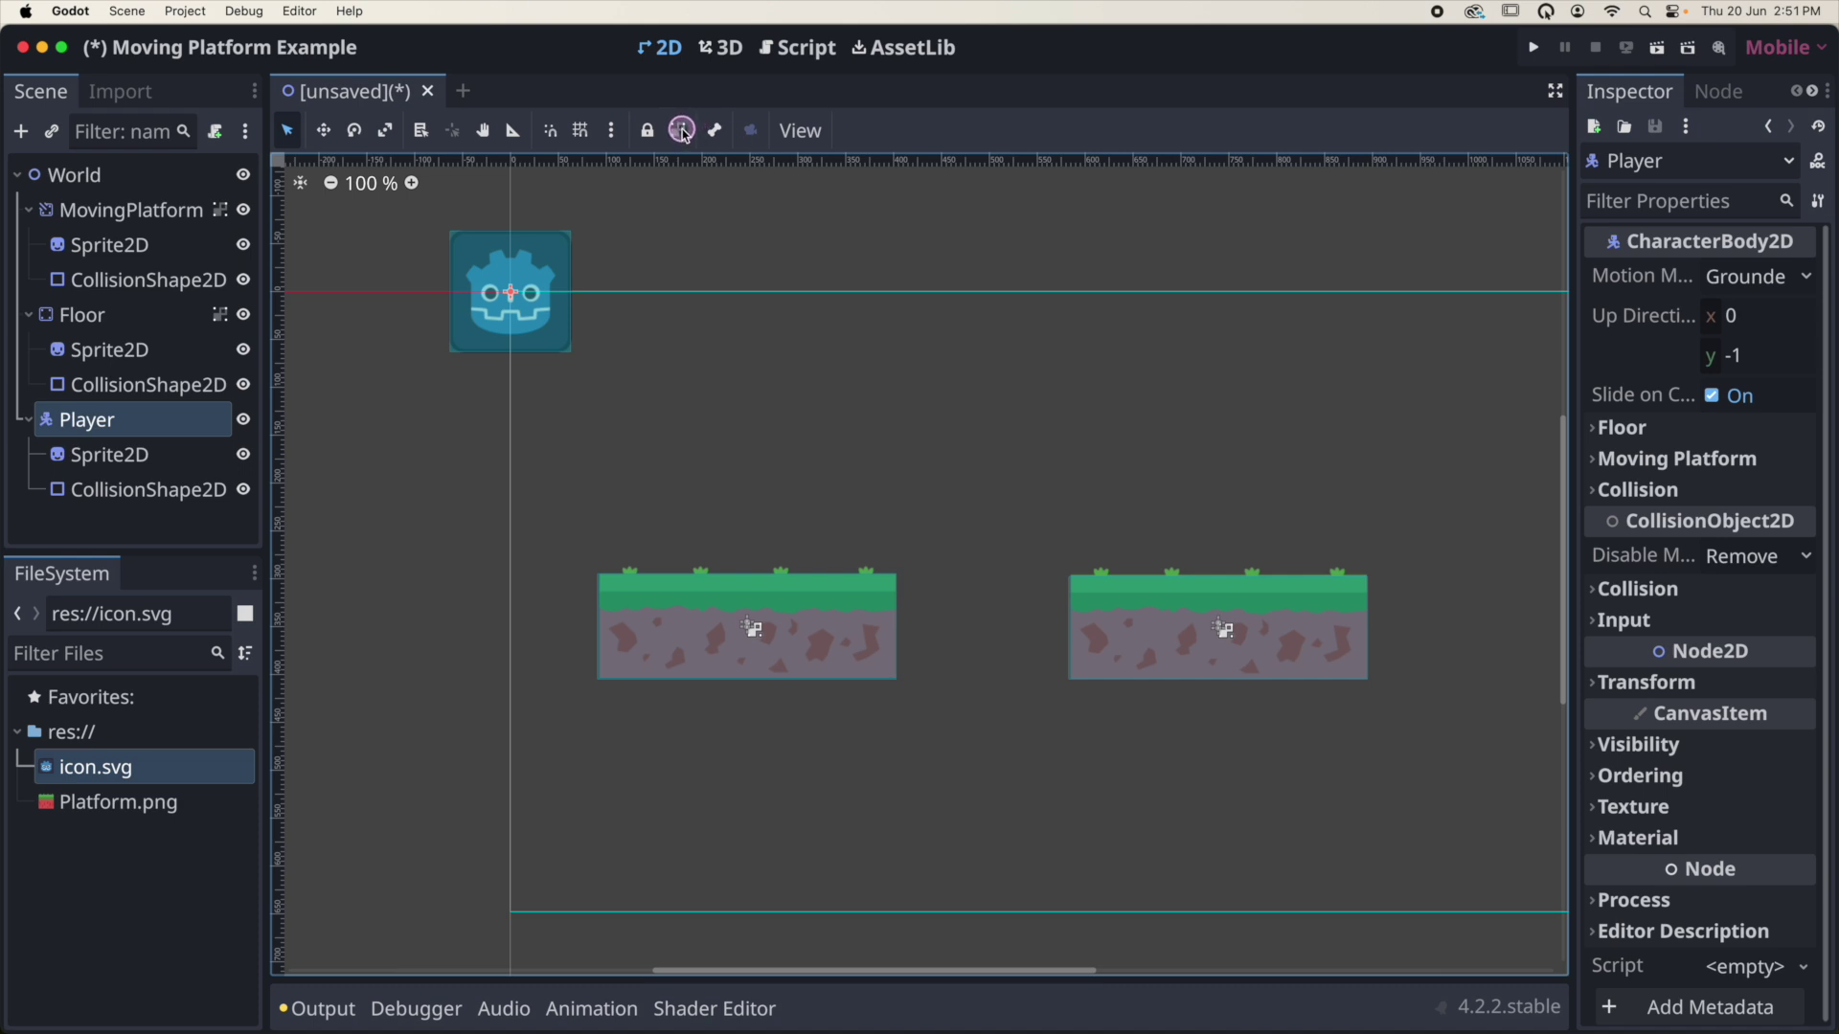
pyautogui.moveTo(569, 291); pyautogui.dragTo(786, 432)
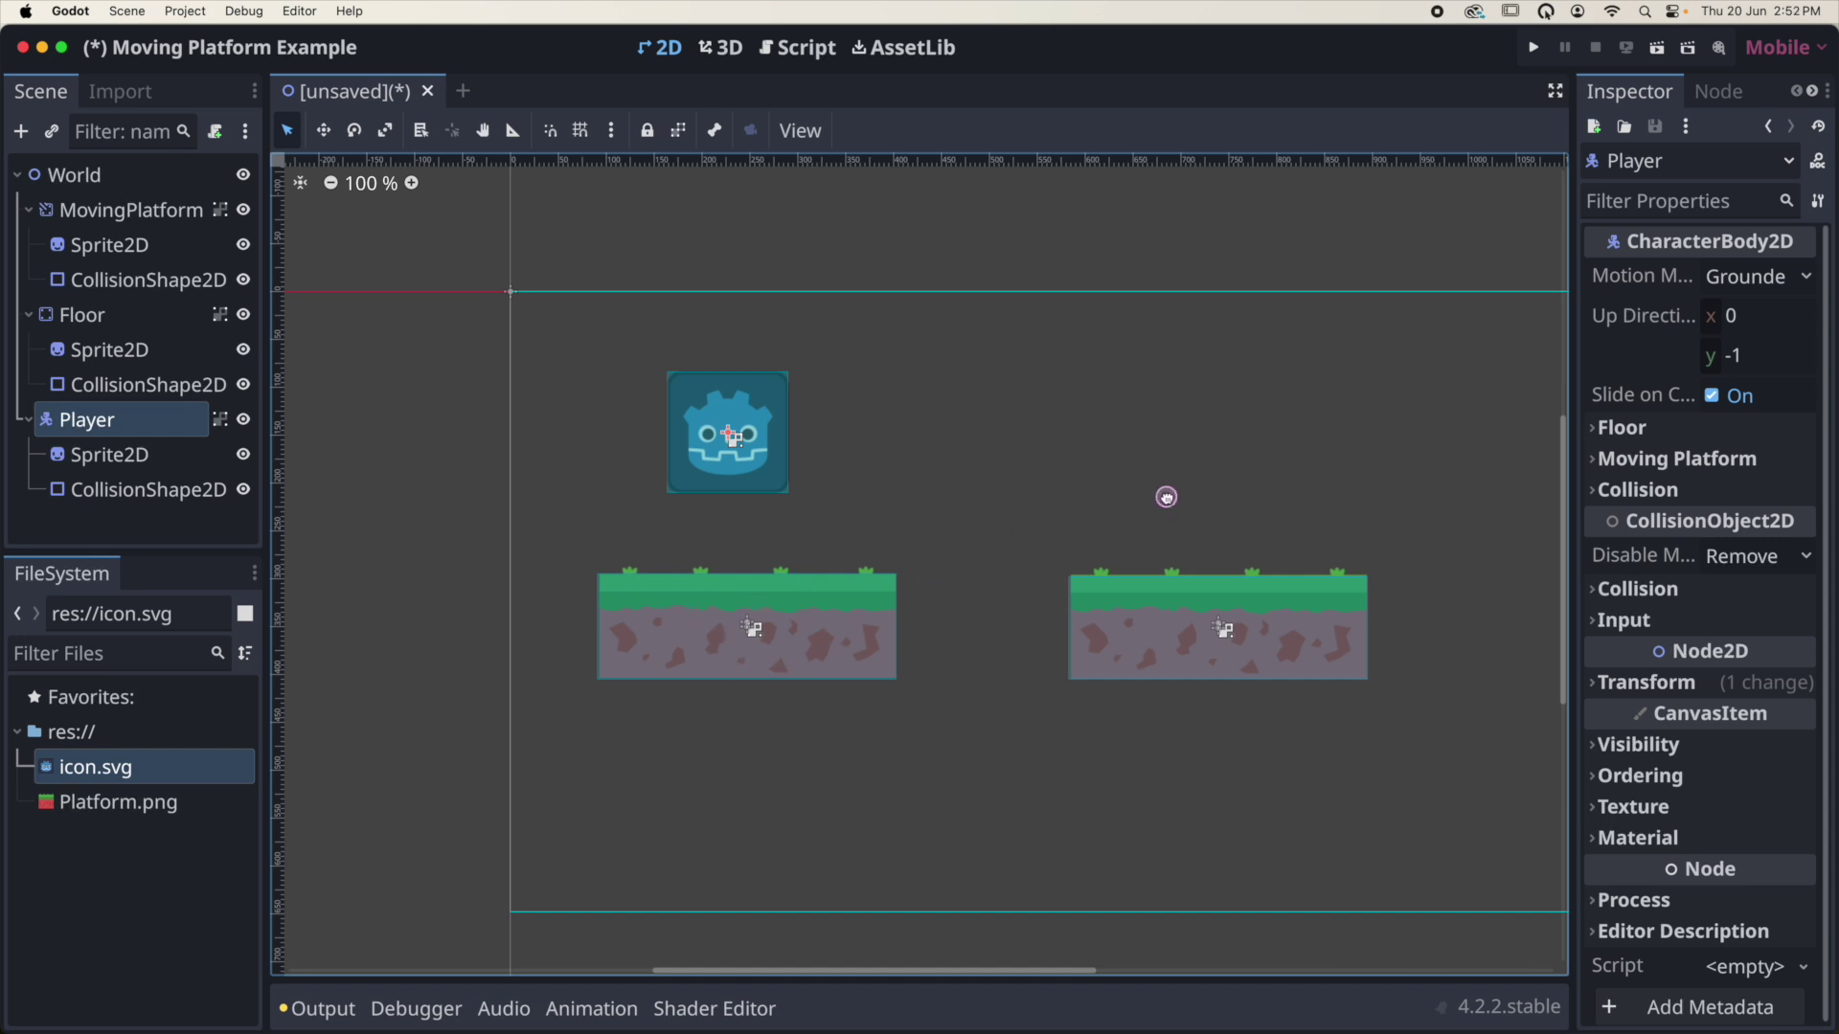
pyautogui.moveTo(1162, 497); pyautogui.dragTo(1002, 455, button='middle')
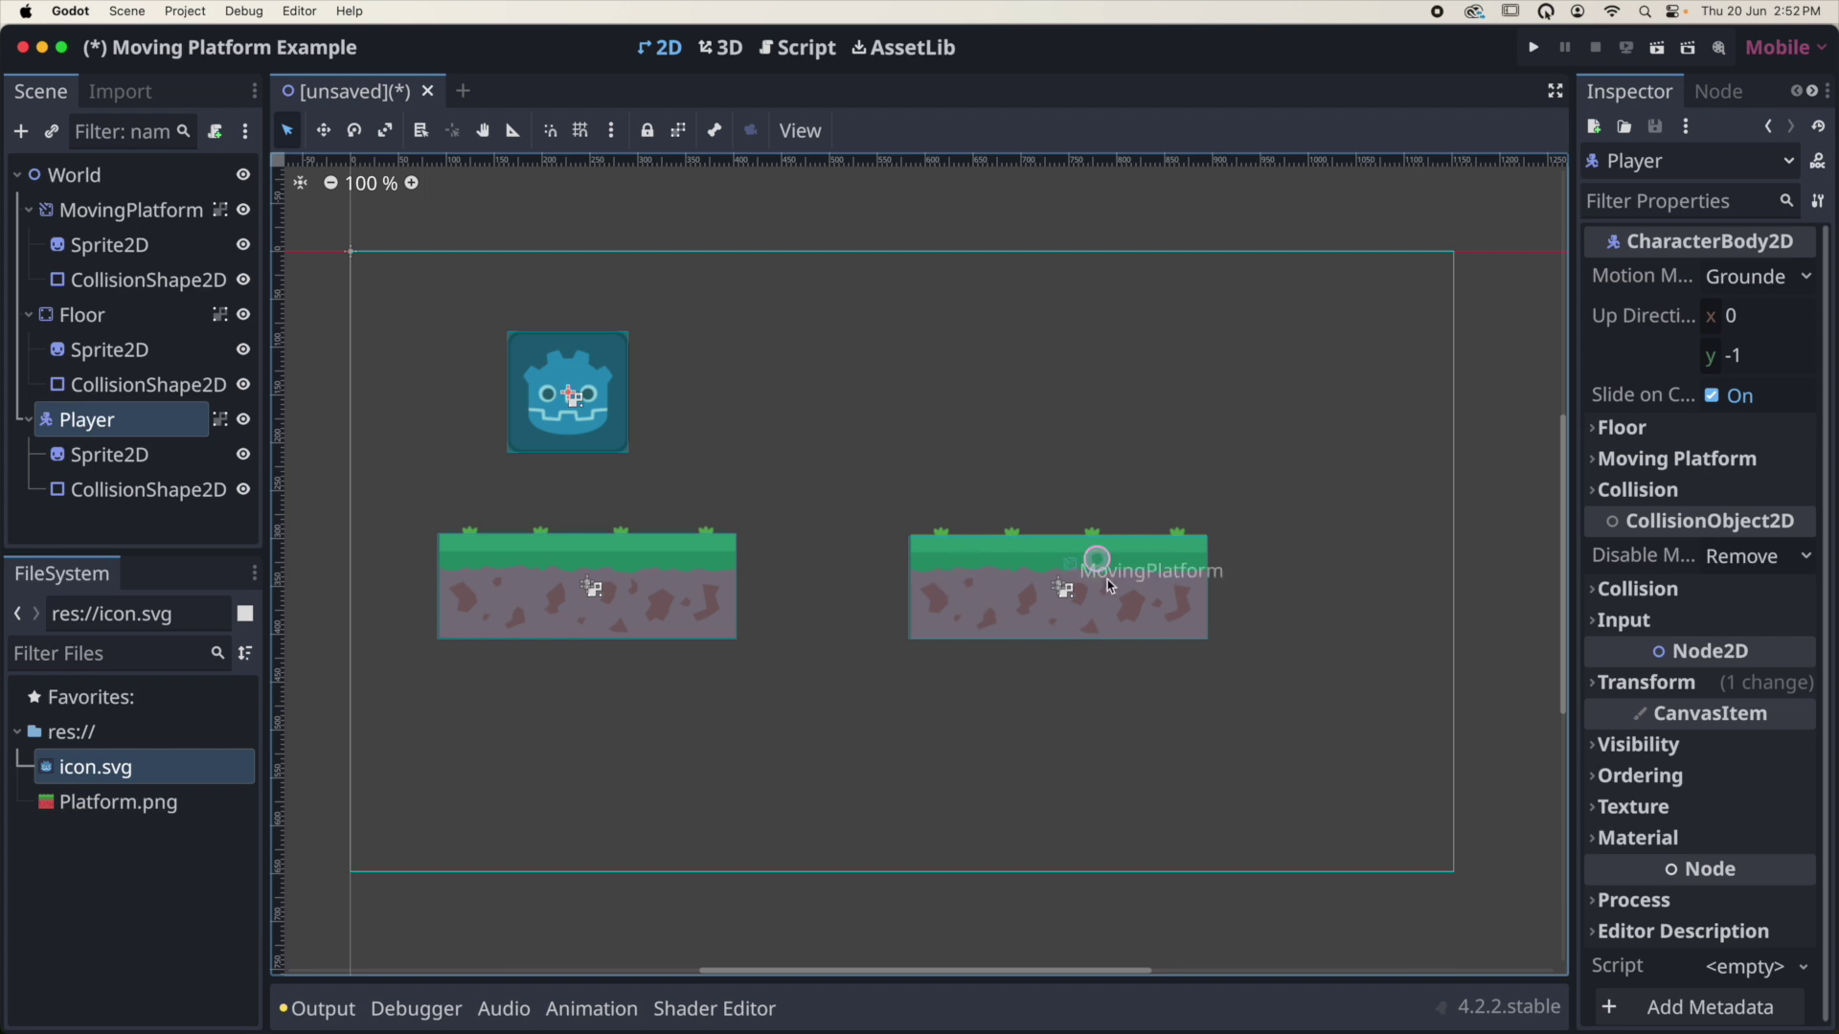
pyautogui.click(77, 180)
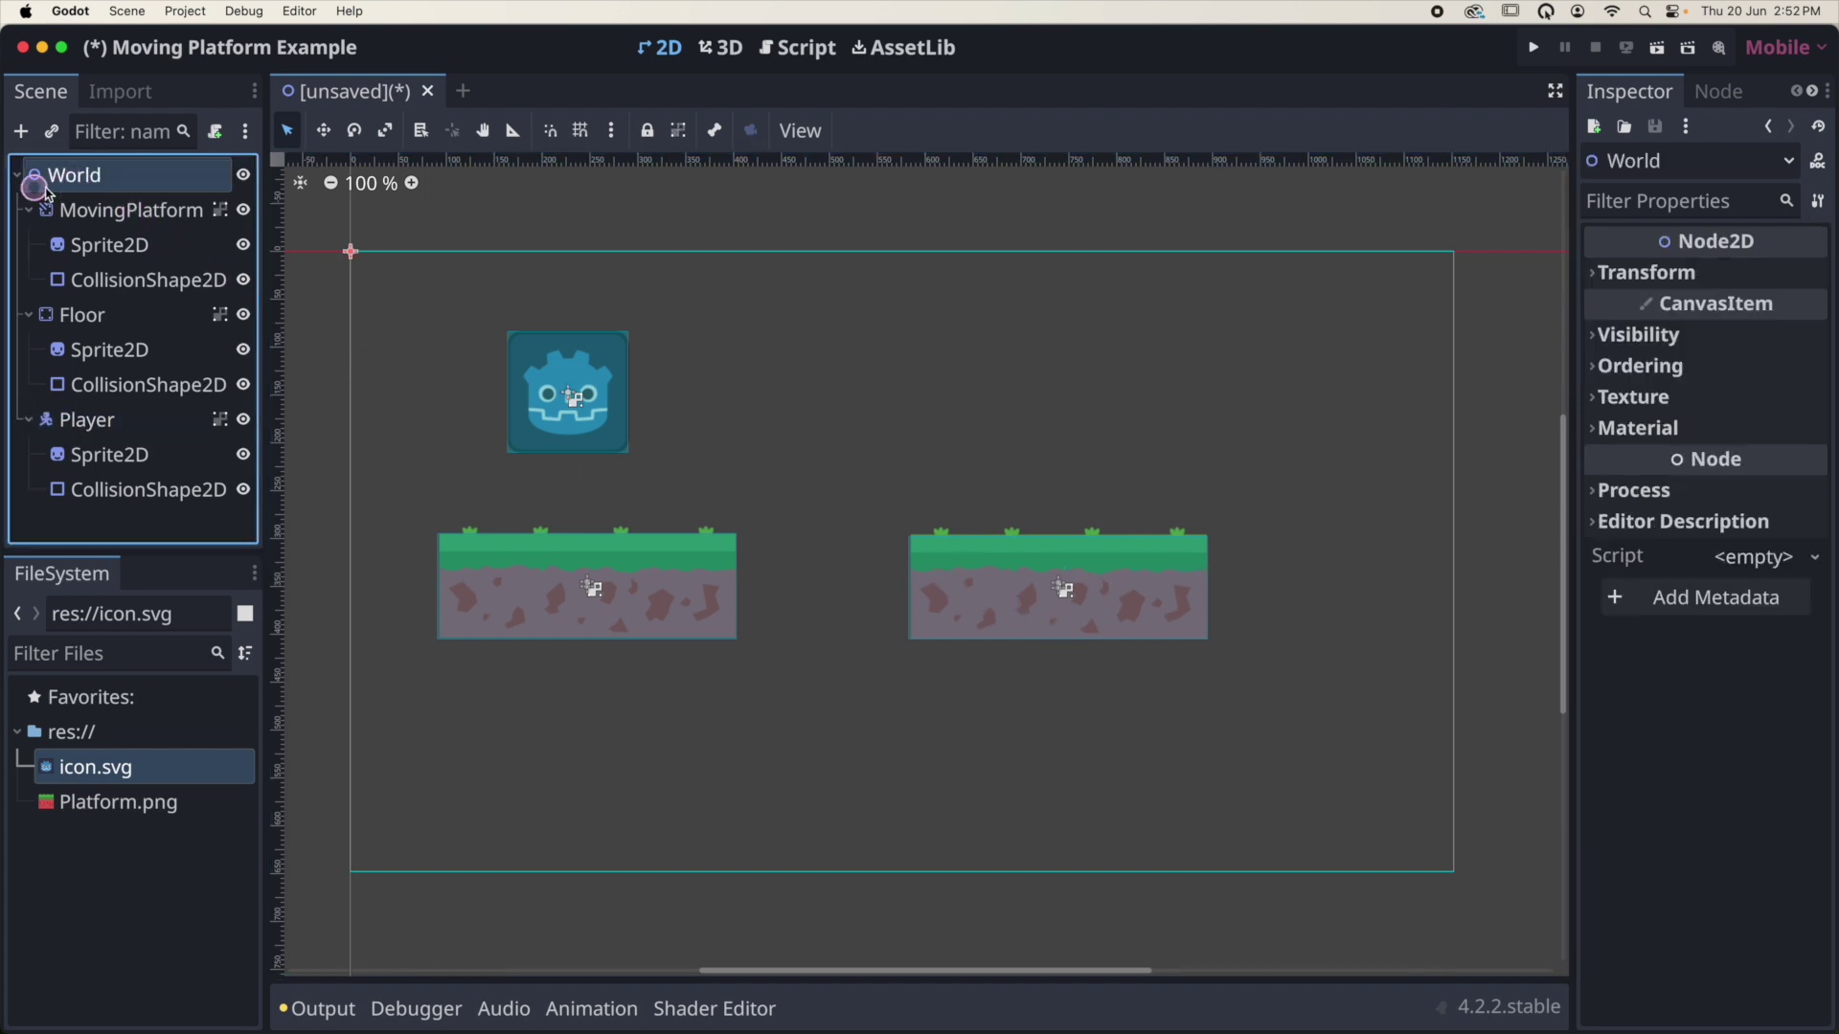
# Search 'animation' and add an AnimationPlayer node under World
pyautogui.click(22, 132)
pyautogui.write('animation')
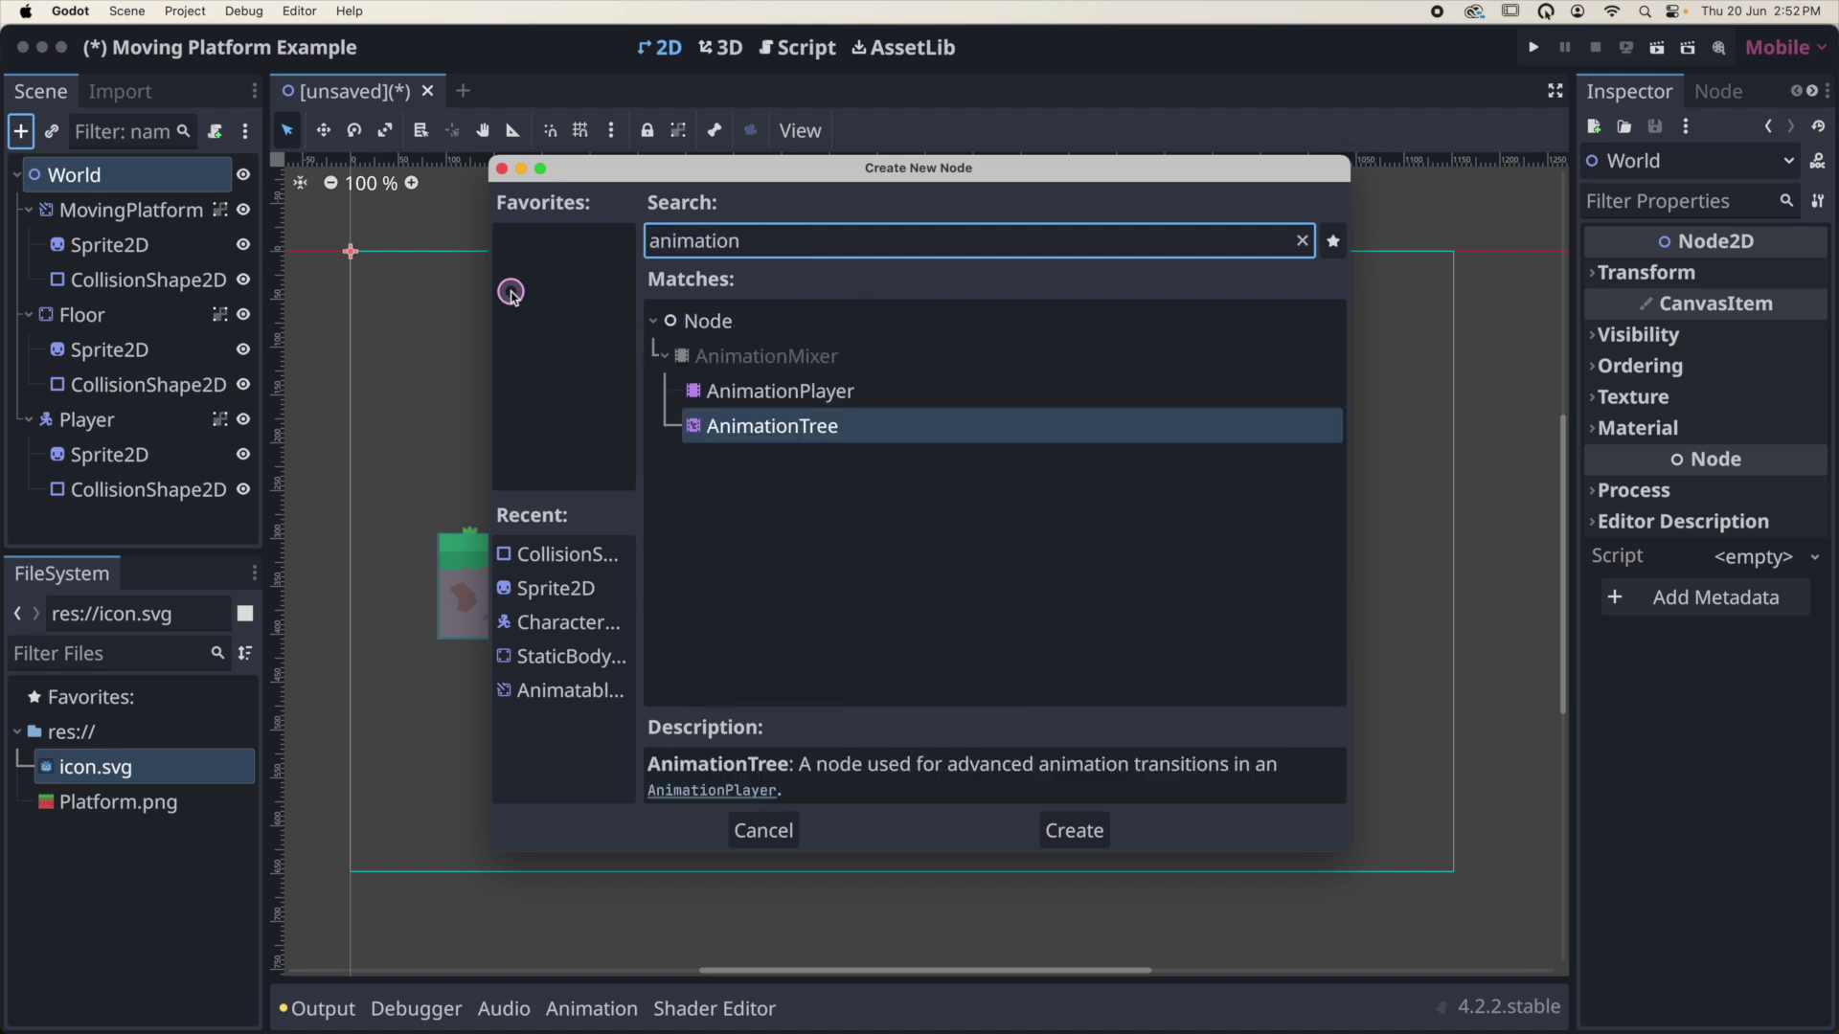
pyautogui.press('Up')
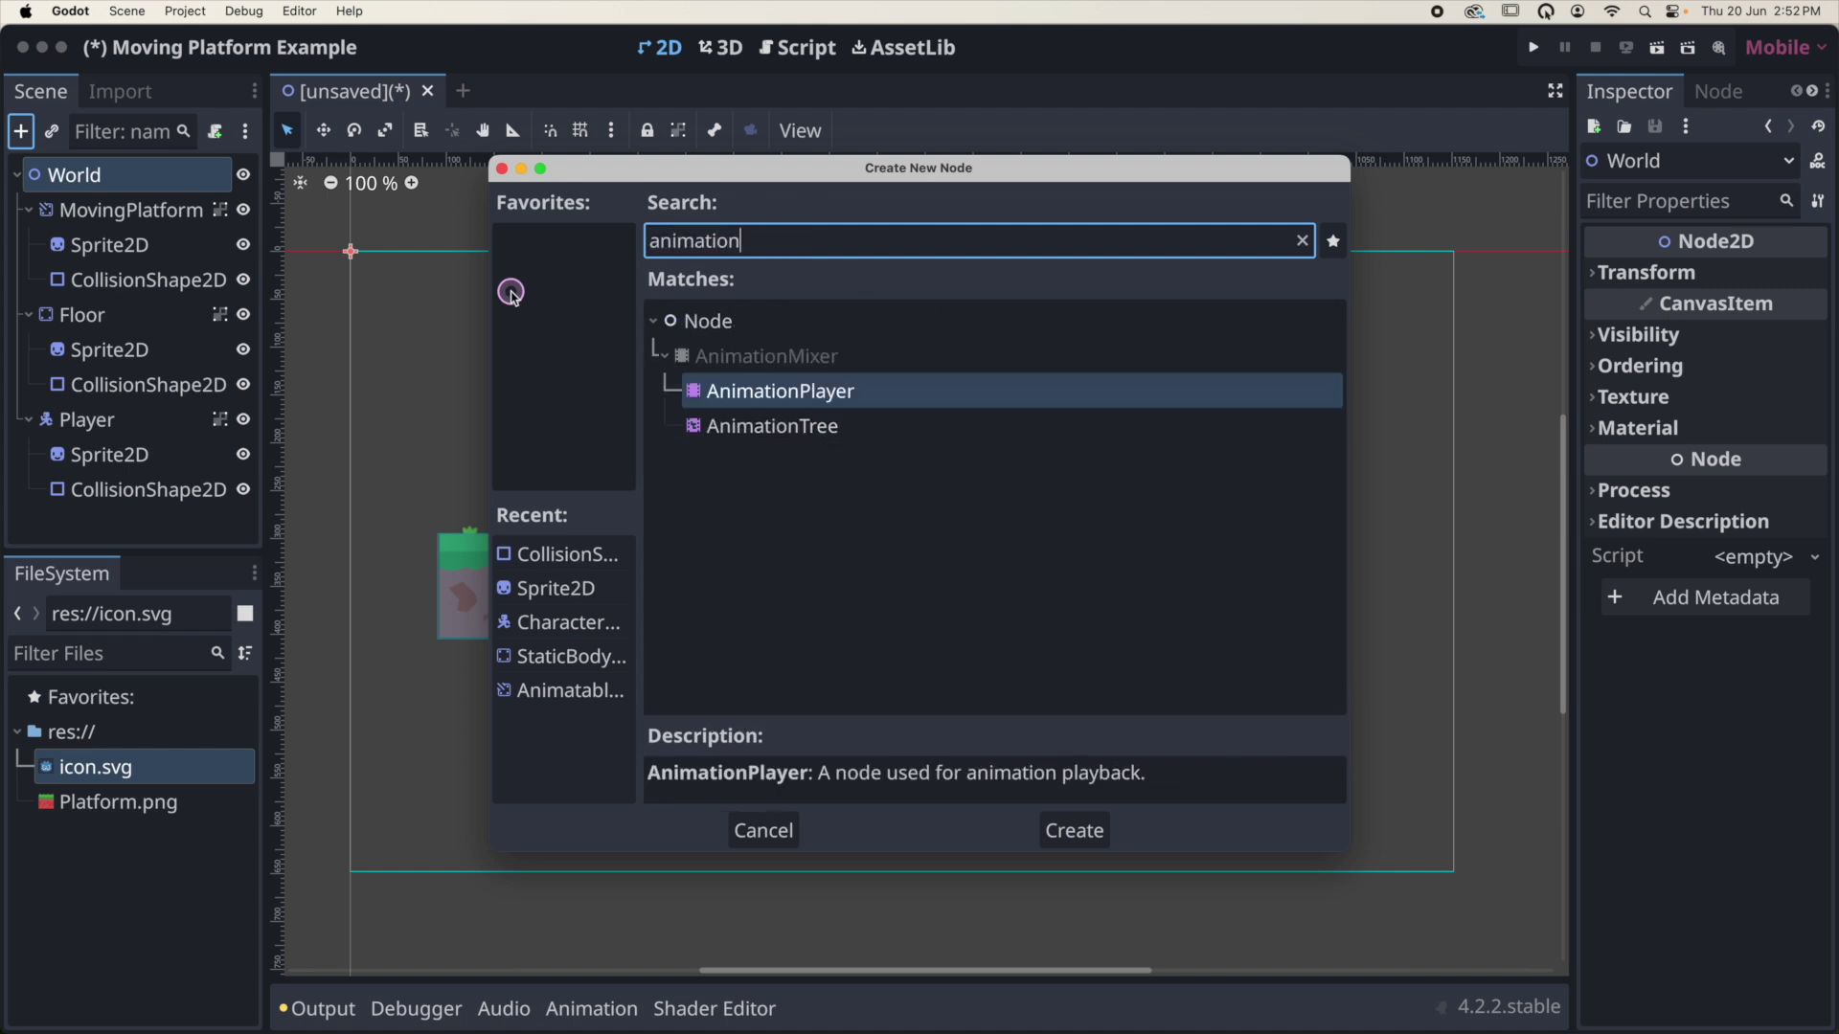
pyautogui.press('Return')
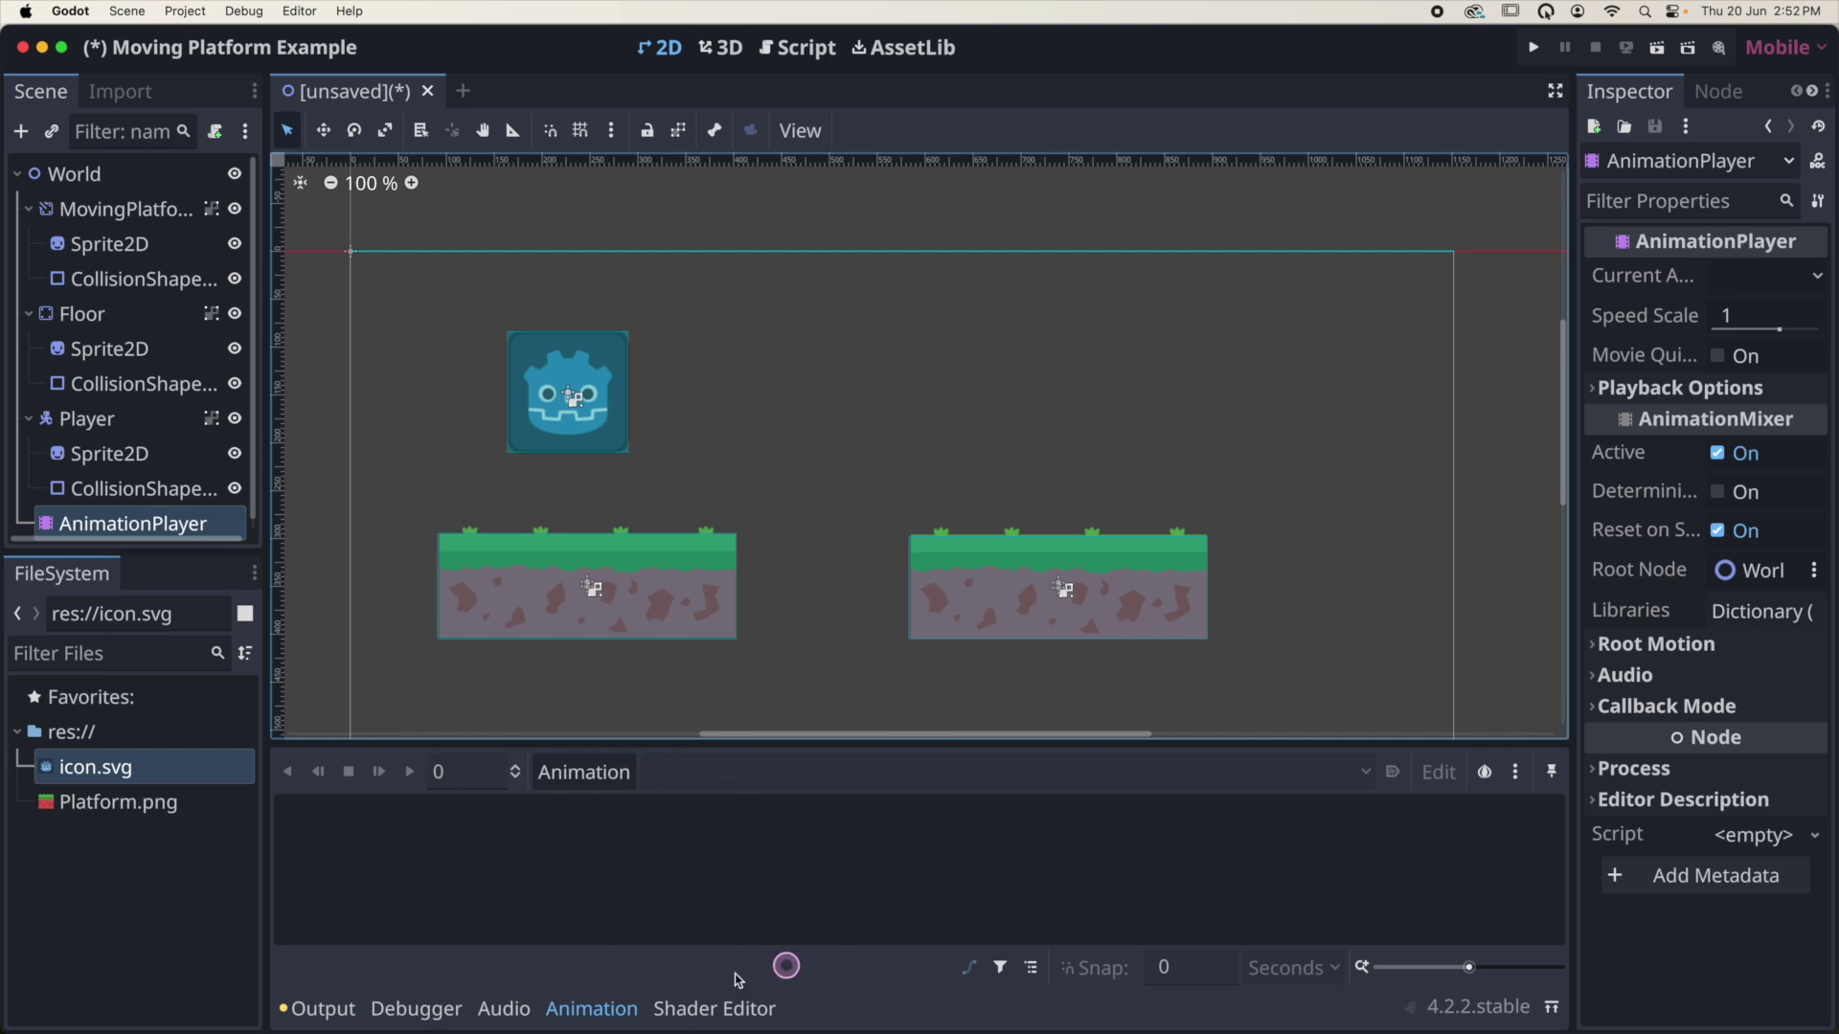
# Create a new animation named 'move' in the AnimationPlayer
pyautogui.click(583, 776)
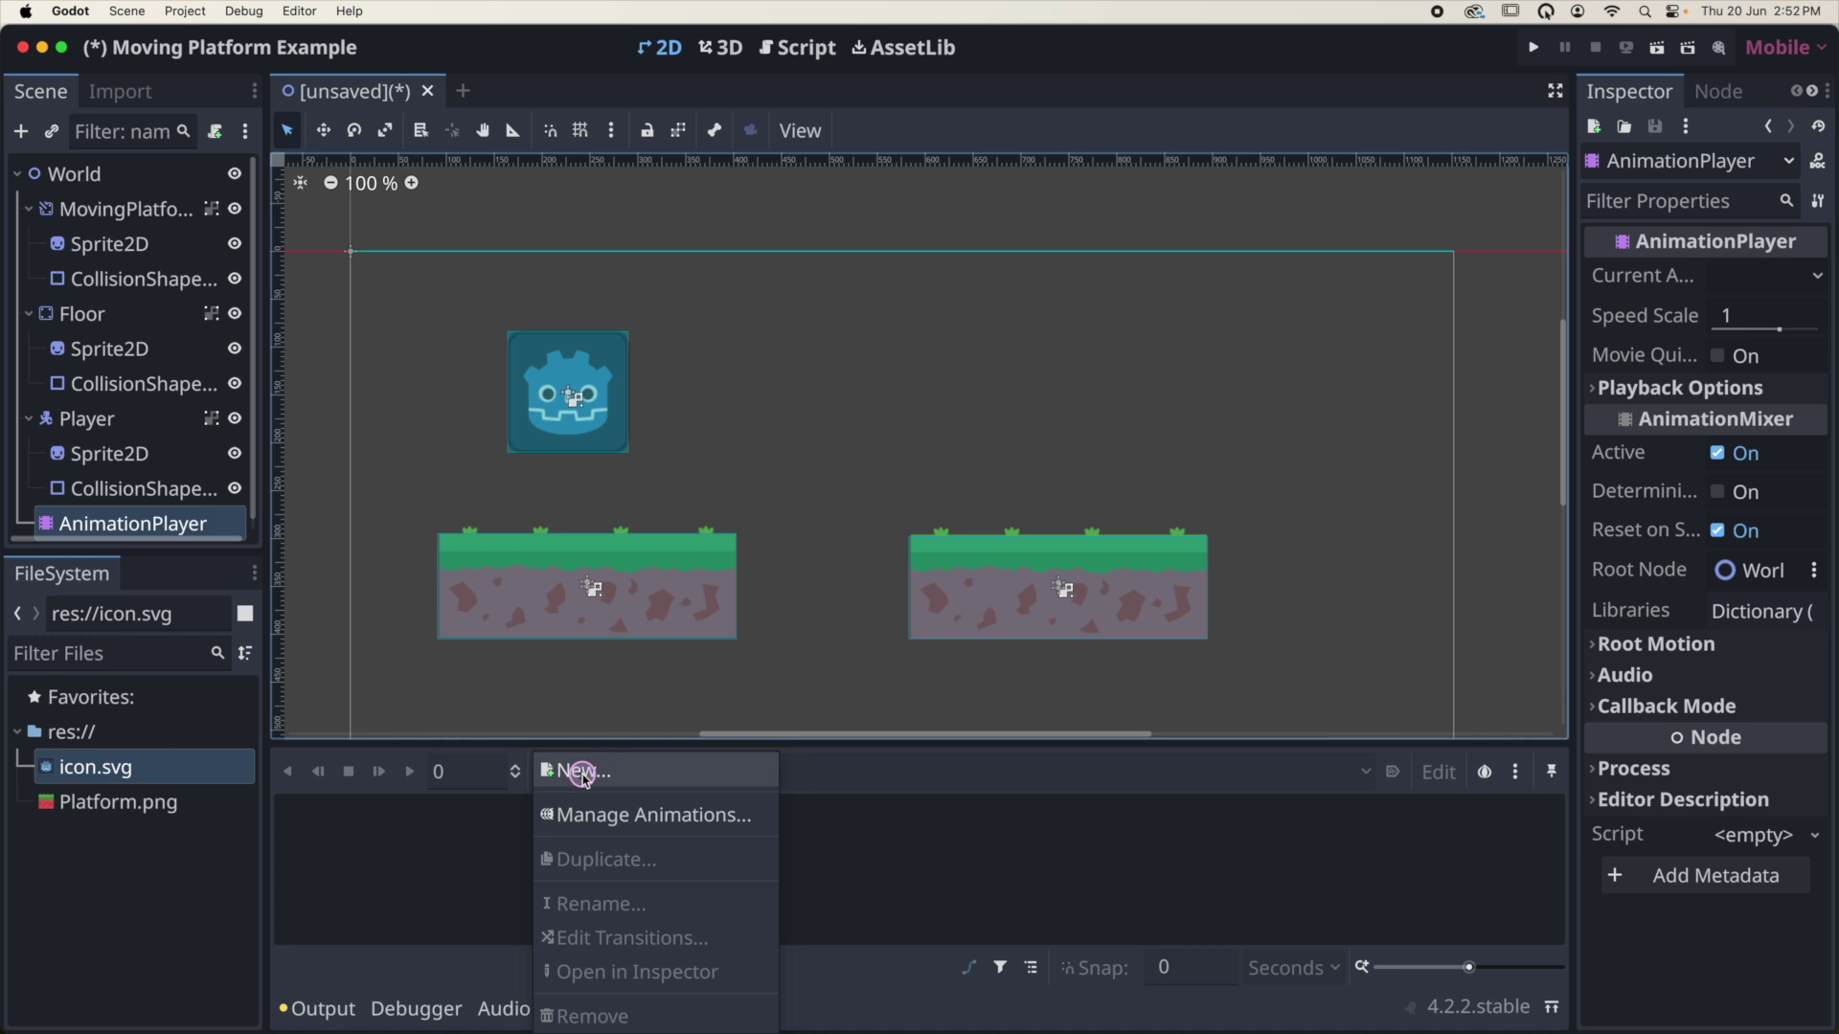
pyautogui.click(586, 772)
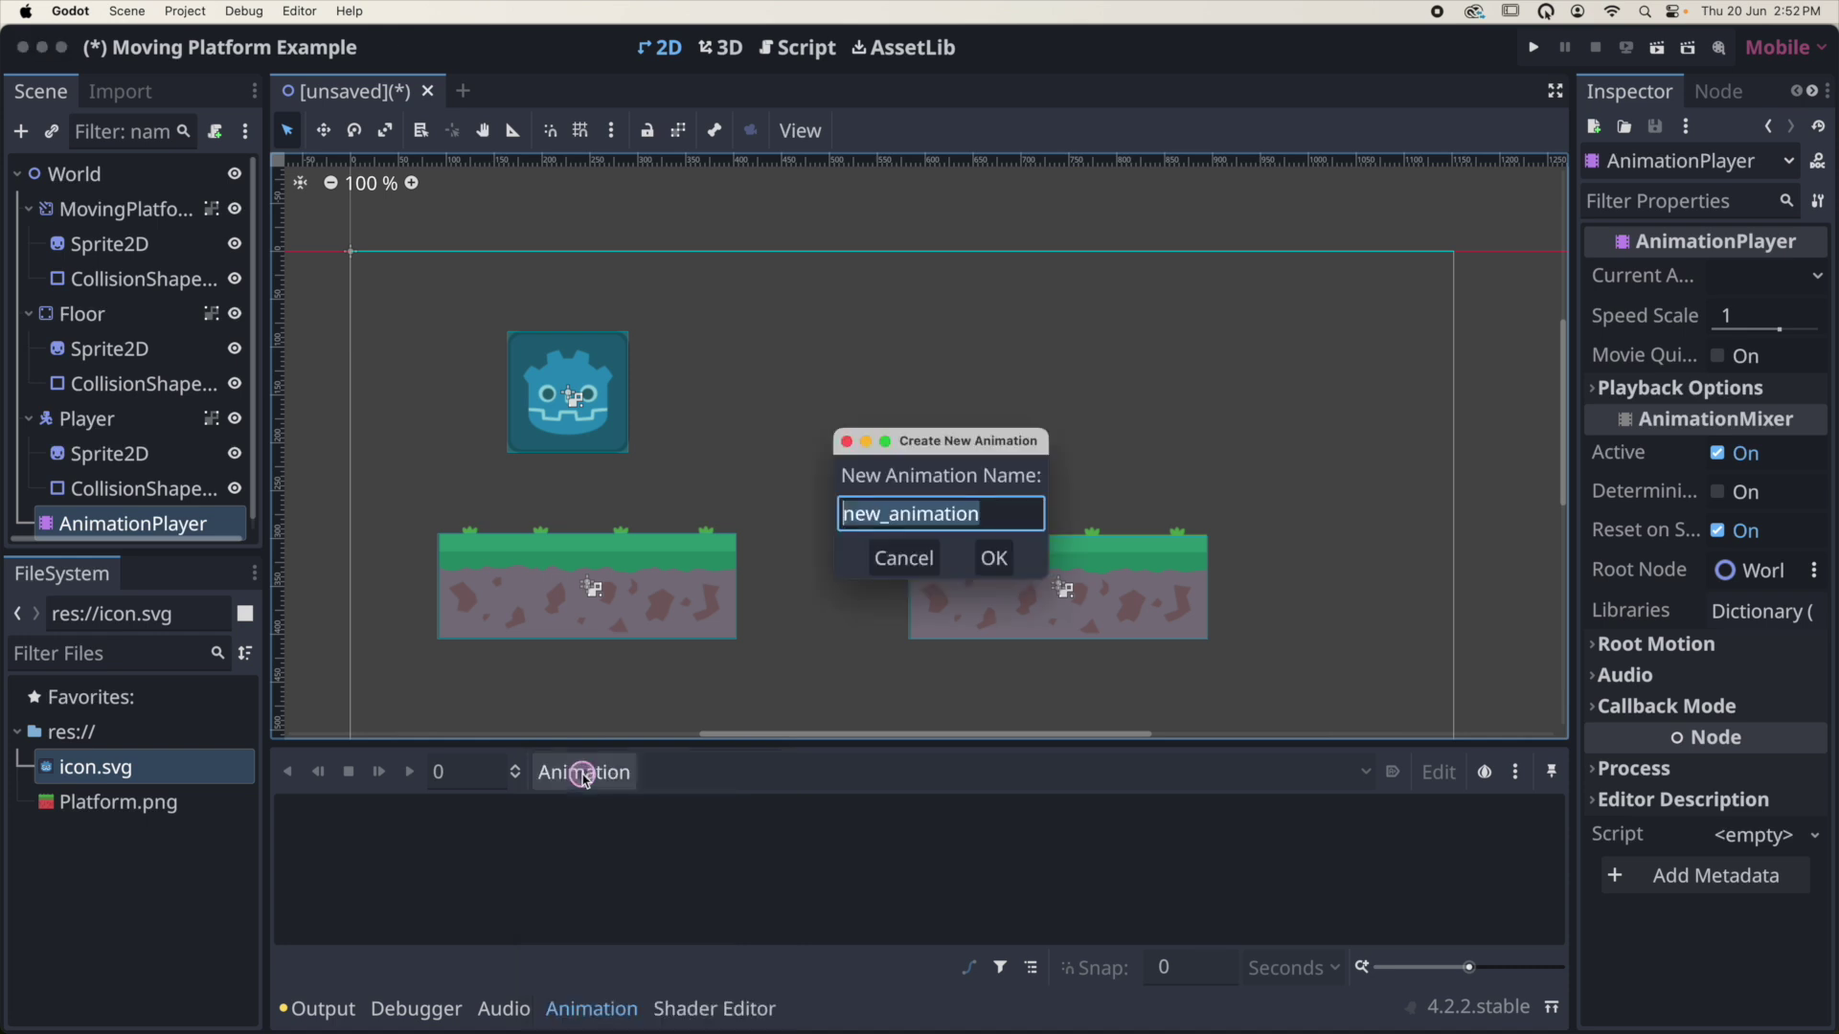
pyautogui.write('move')
pyautogui.click(987, 553)
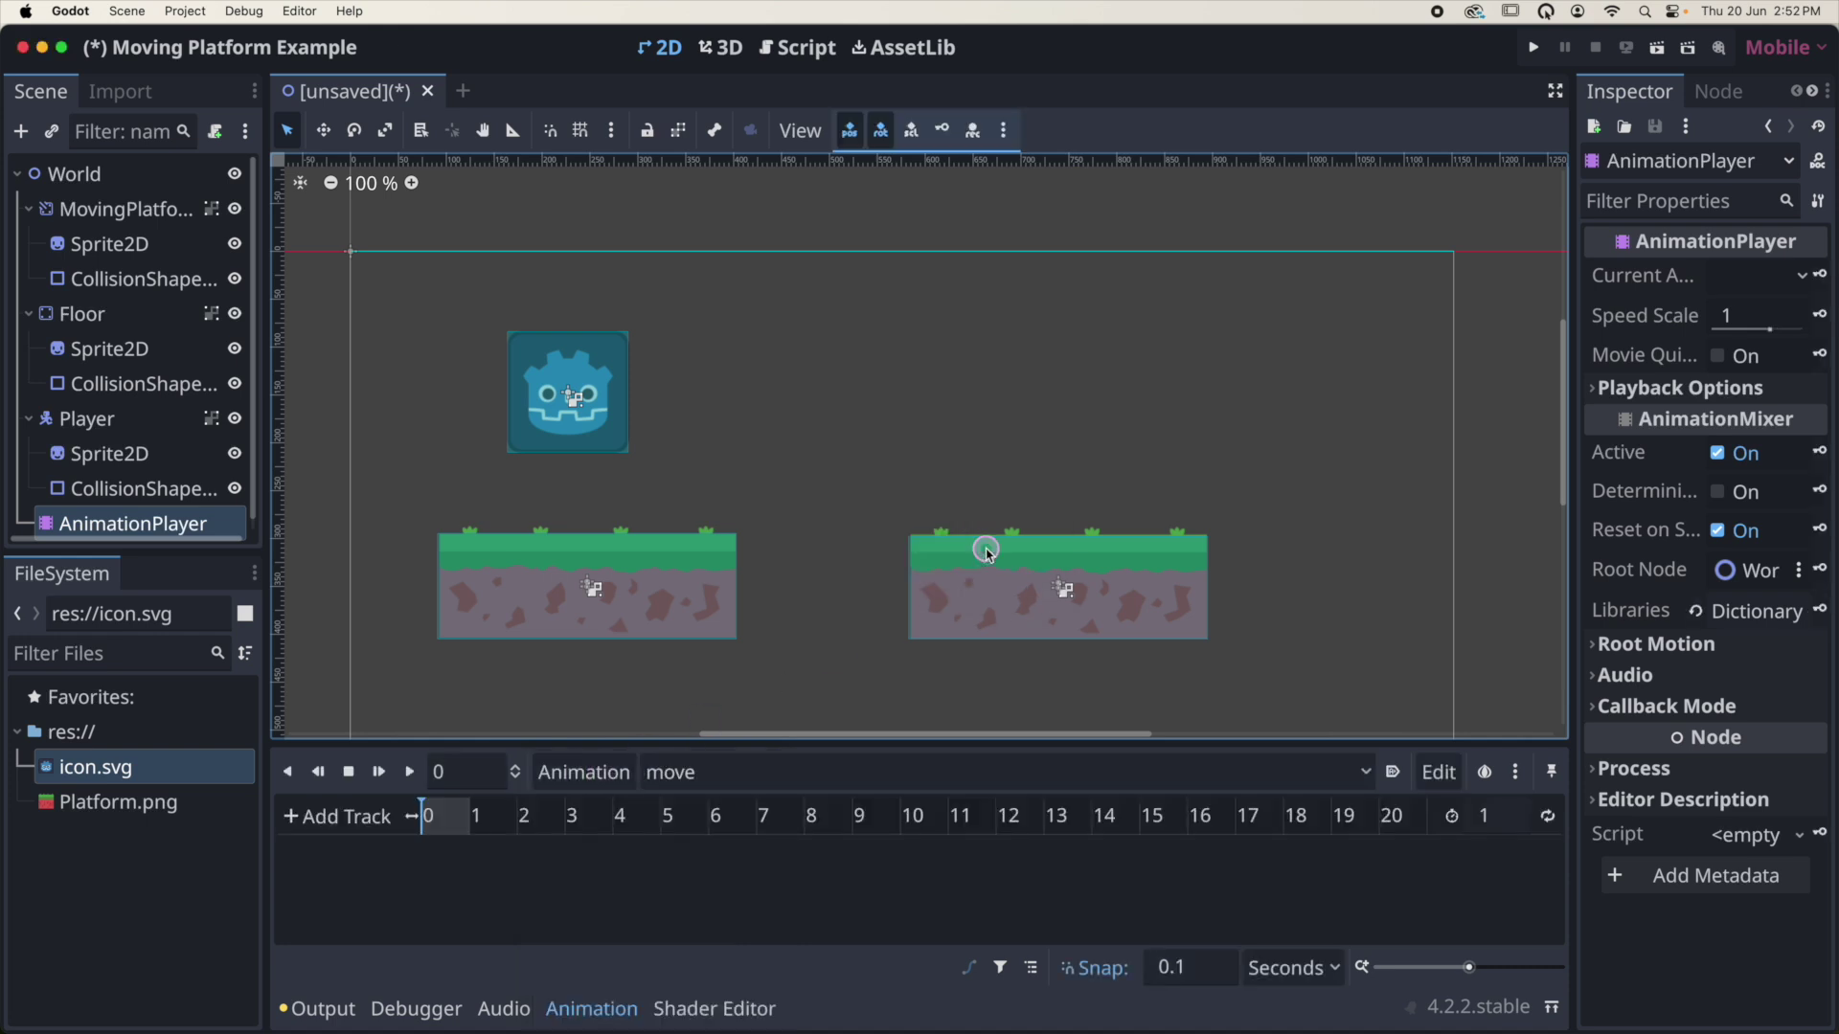
pyautogui.click(319, 825)
pyautogui.click(337, 819)
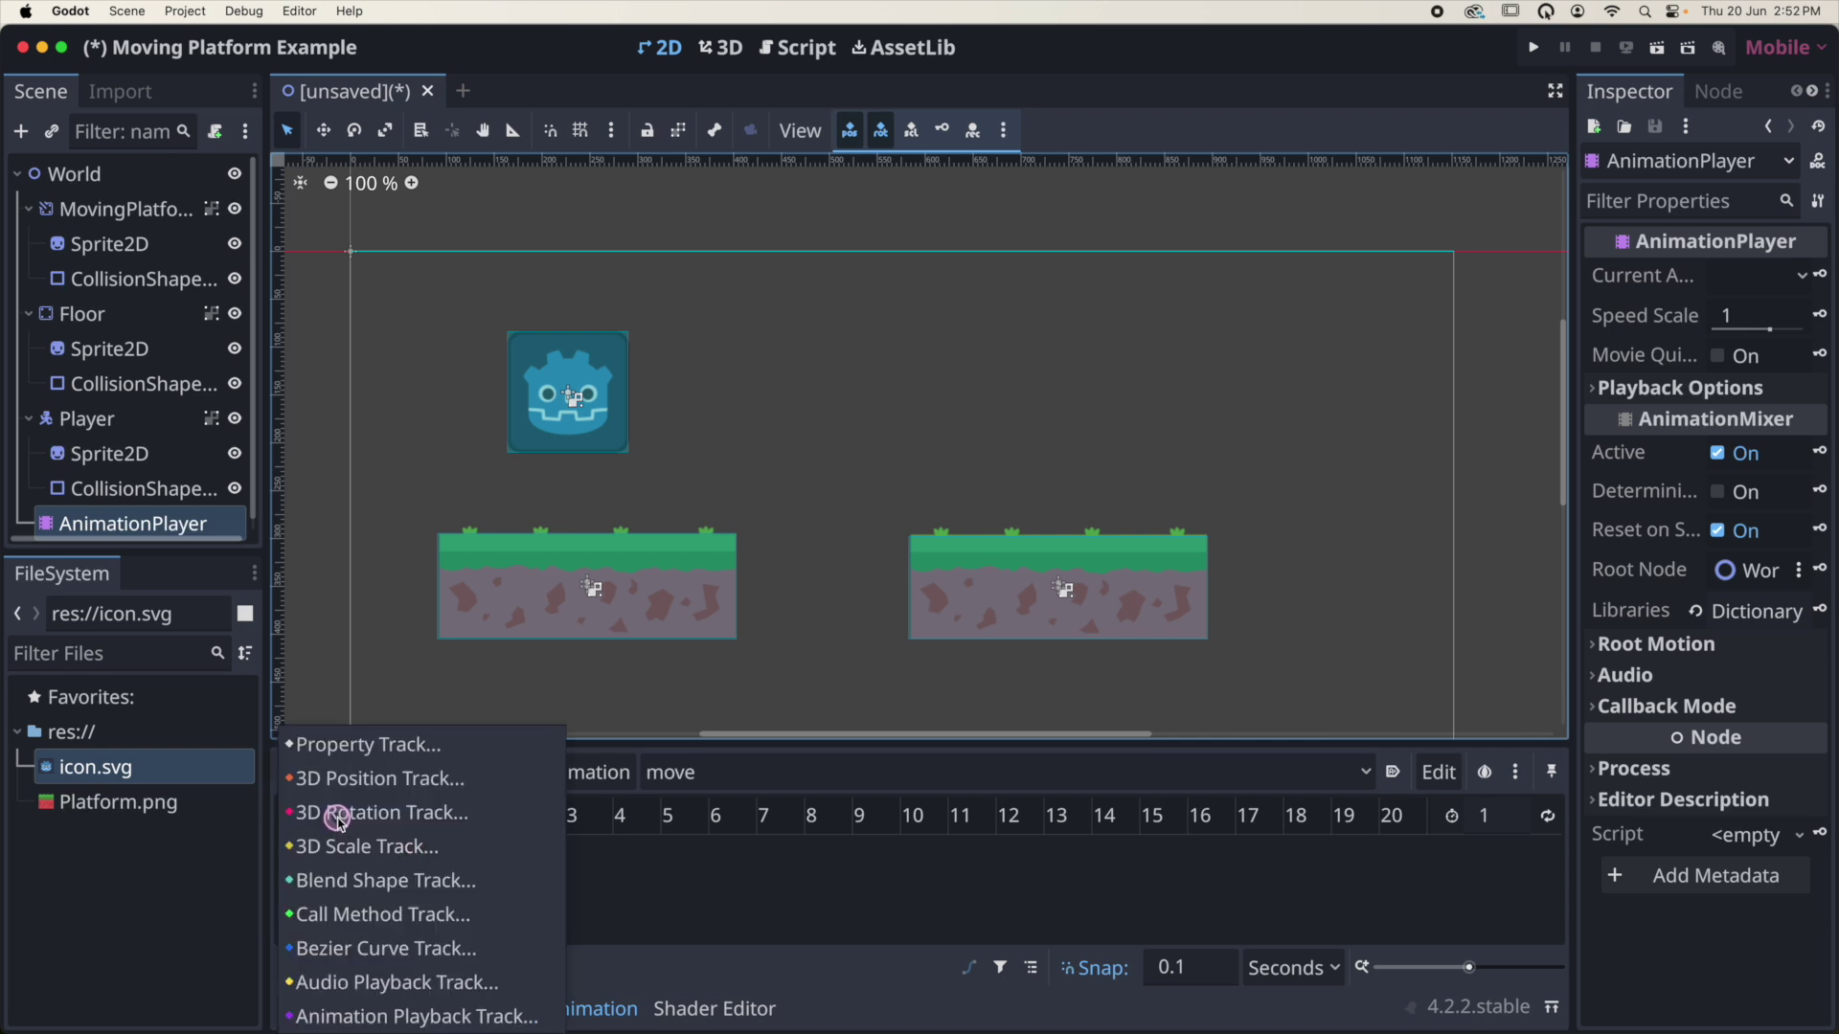
# Add a property track for MovingPlatform's position to the move animation
pyautogui.click(379, 747)
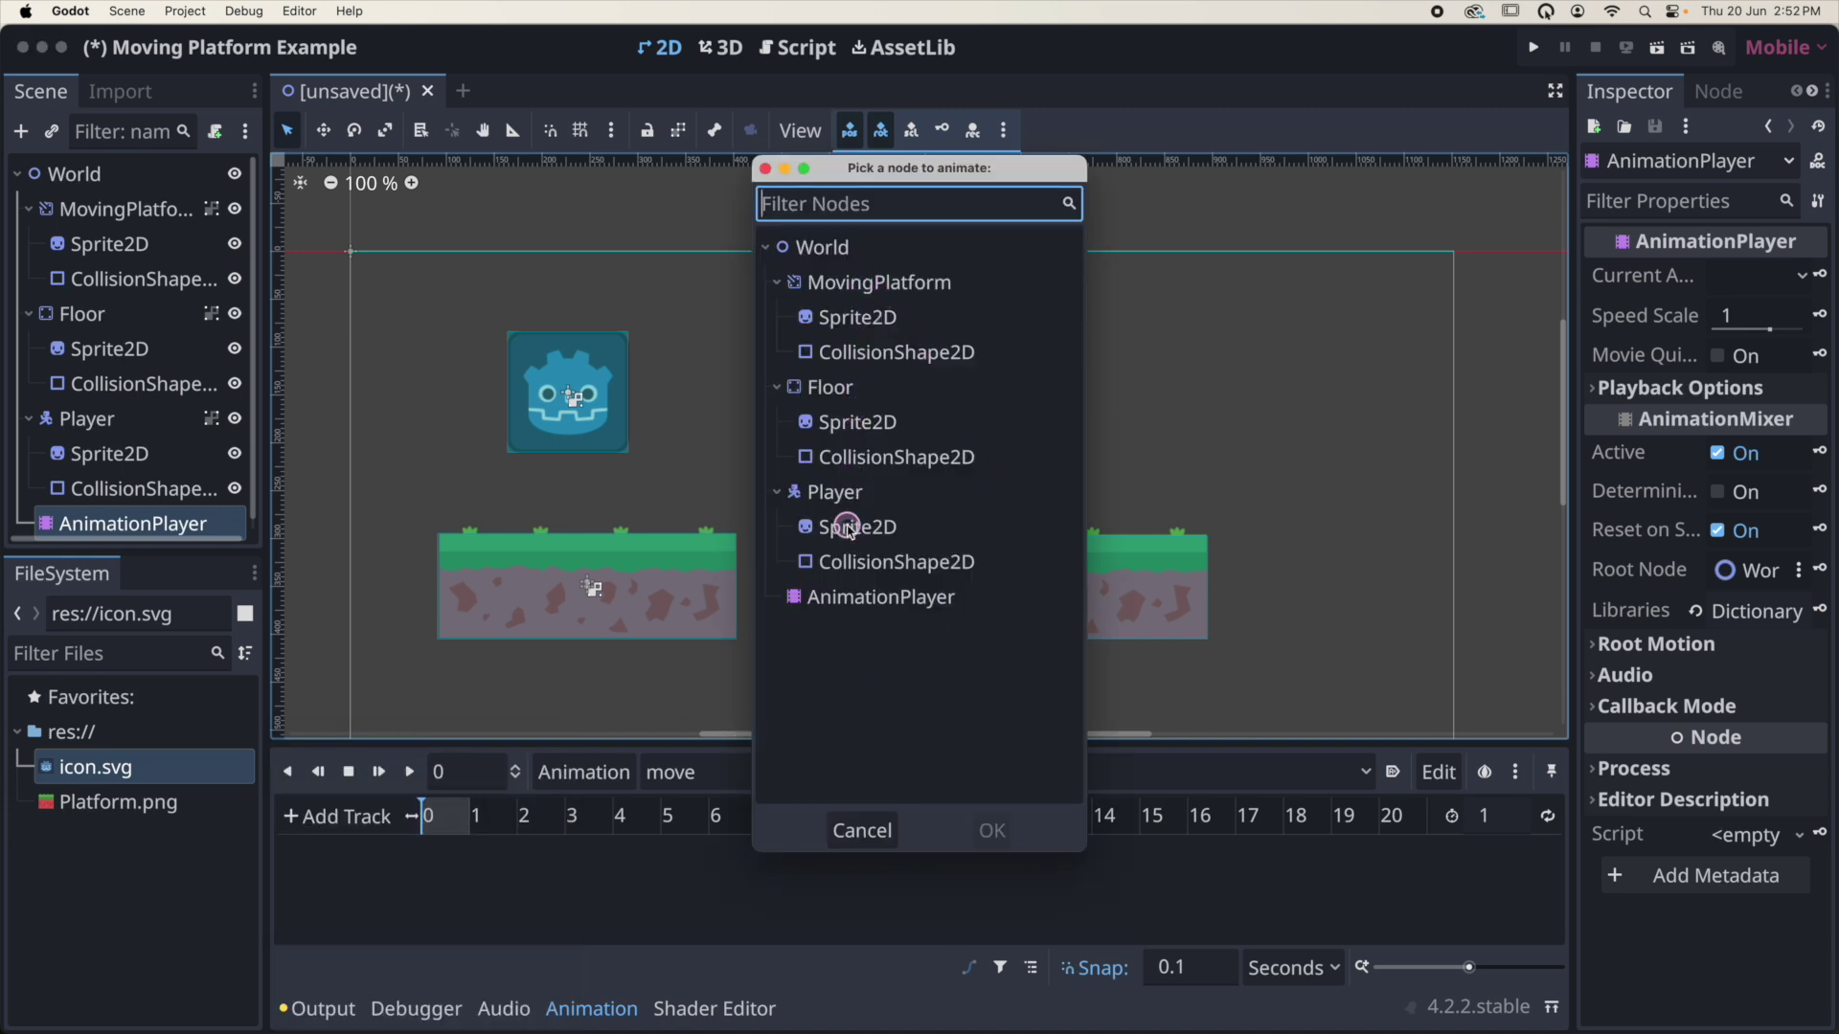
pyautogui.click(879, 285)
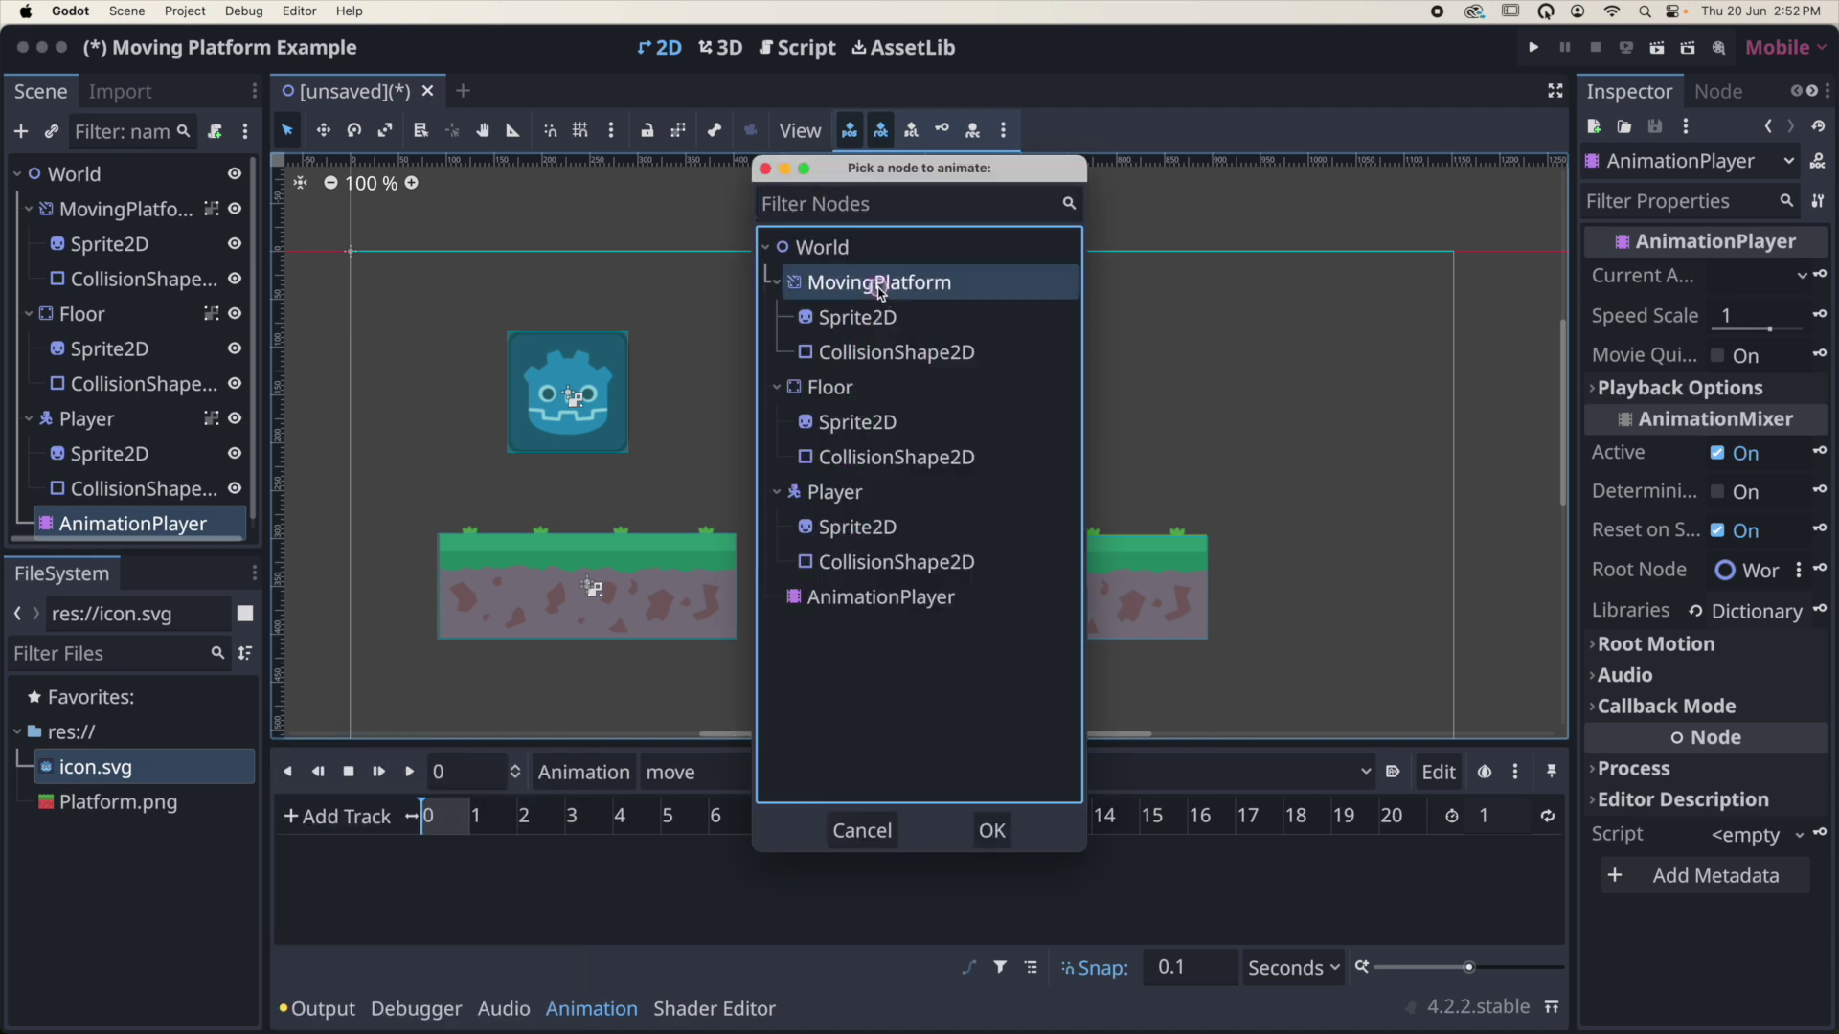
pyautogui.click(1006, 825)
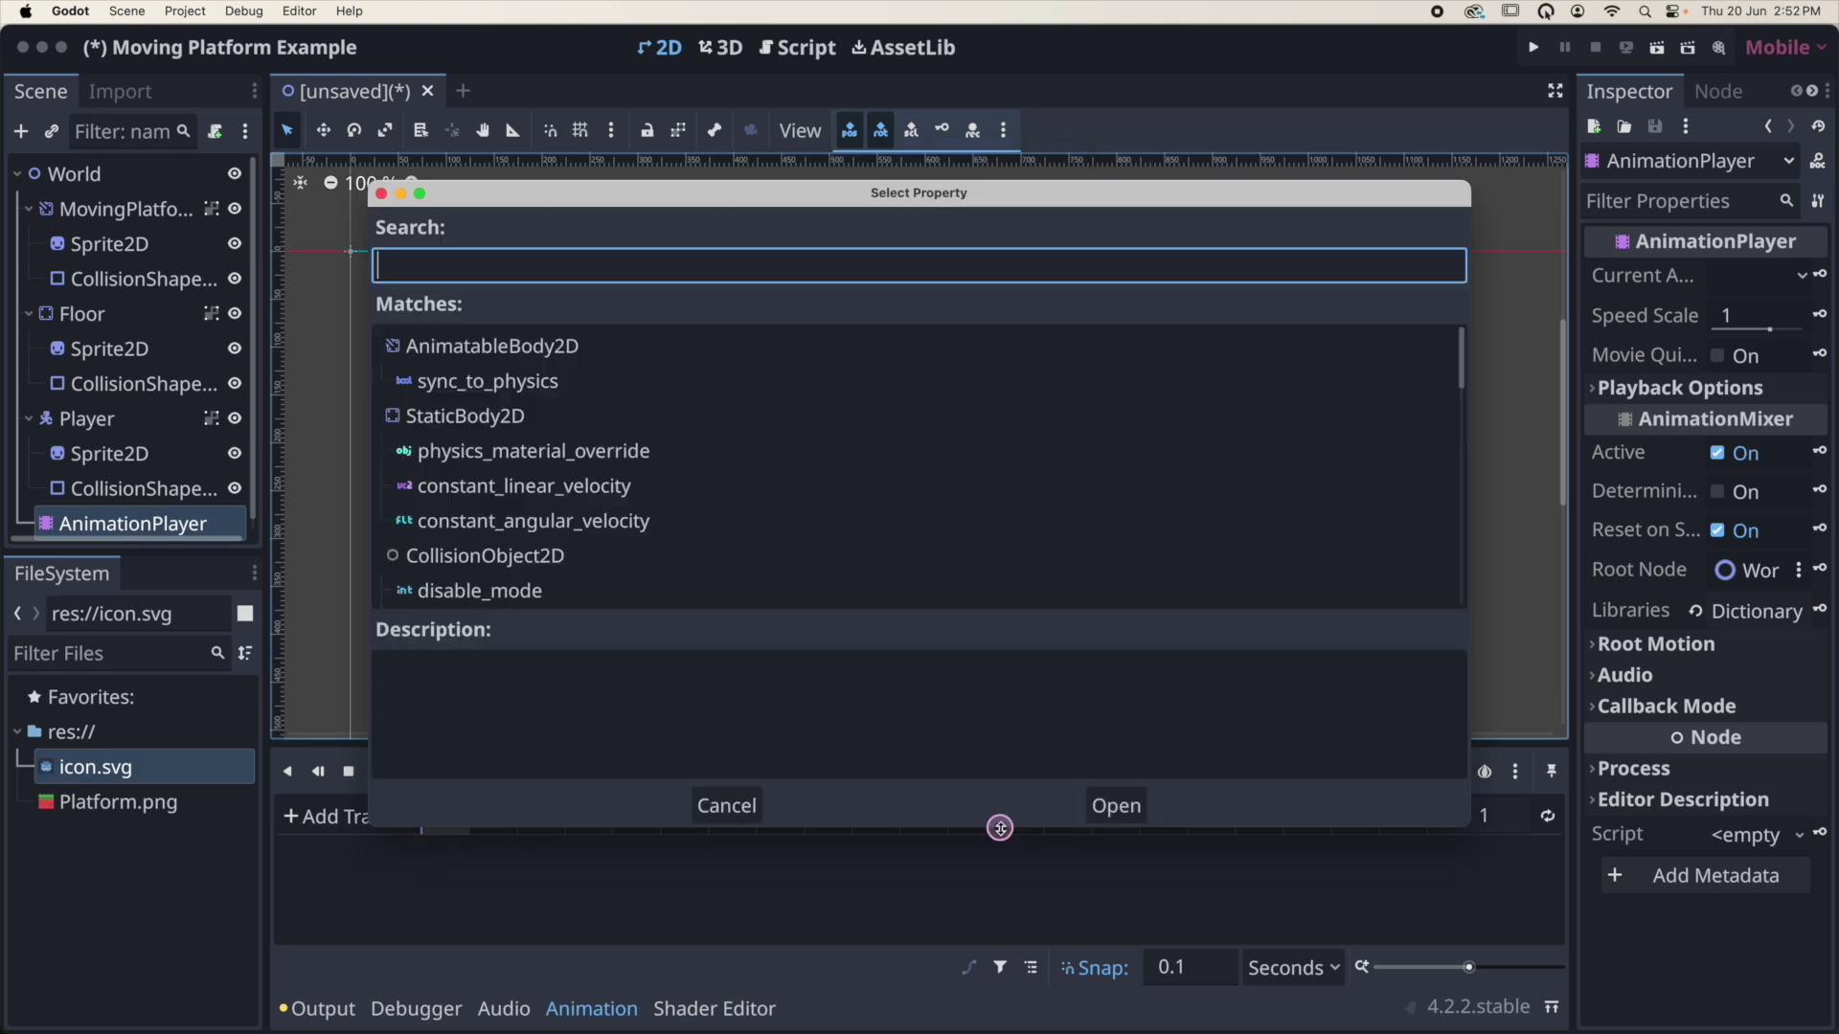
pyautogui.scroll(-2, 620, 446)
pyautogui.scroll(-4, 617, 447)
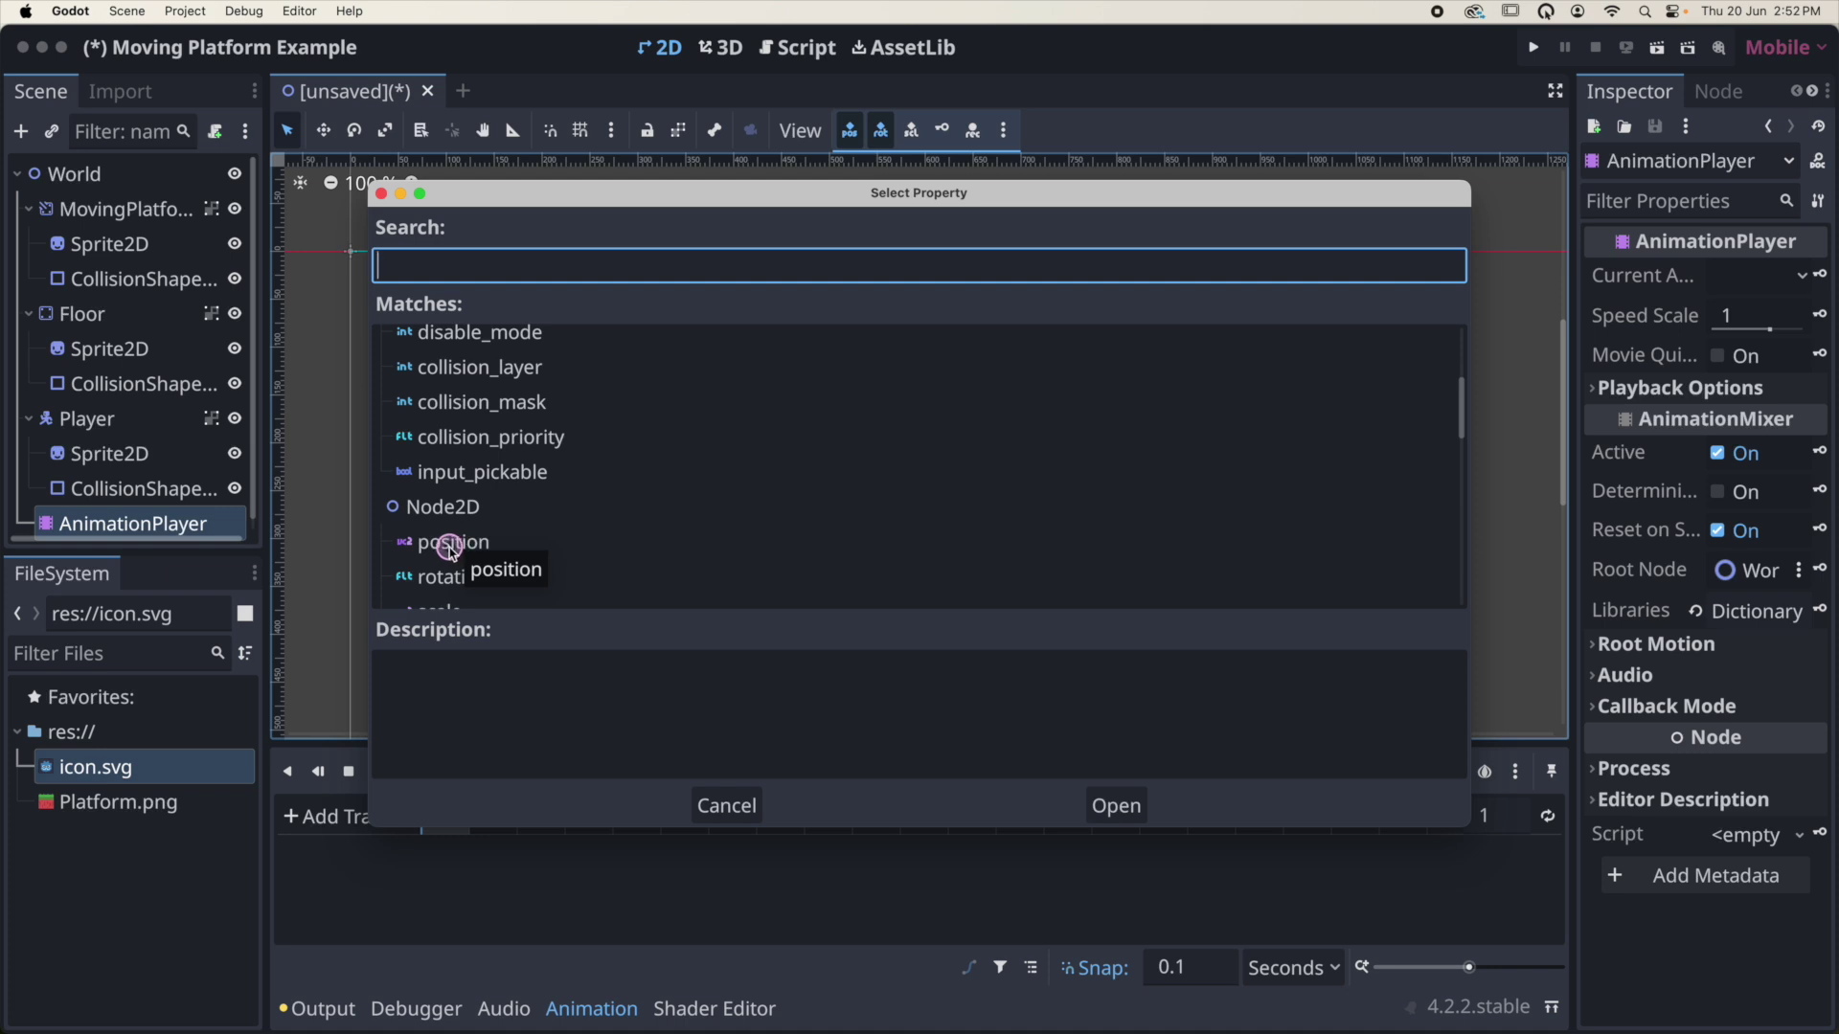
pyautogui.click(450, 543)
pyautogui.click(1112, 806)
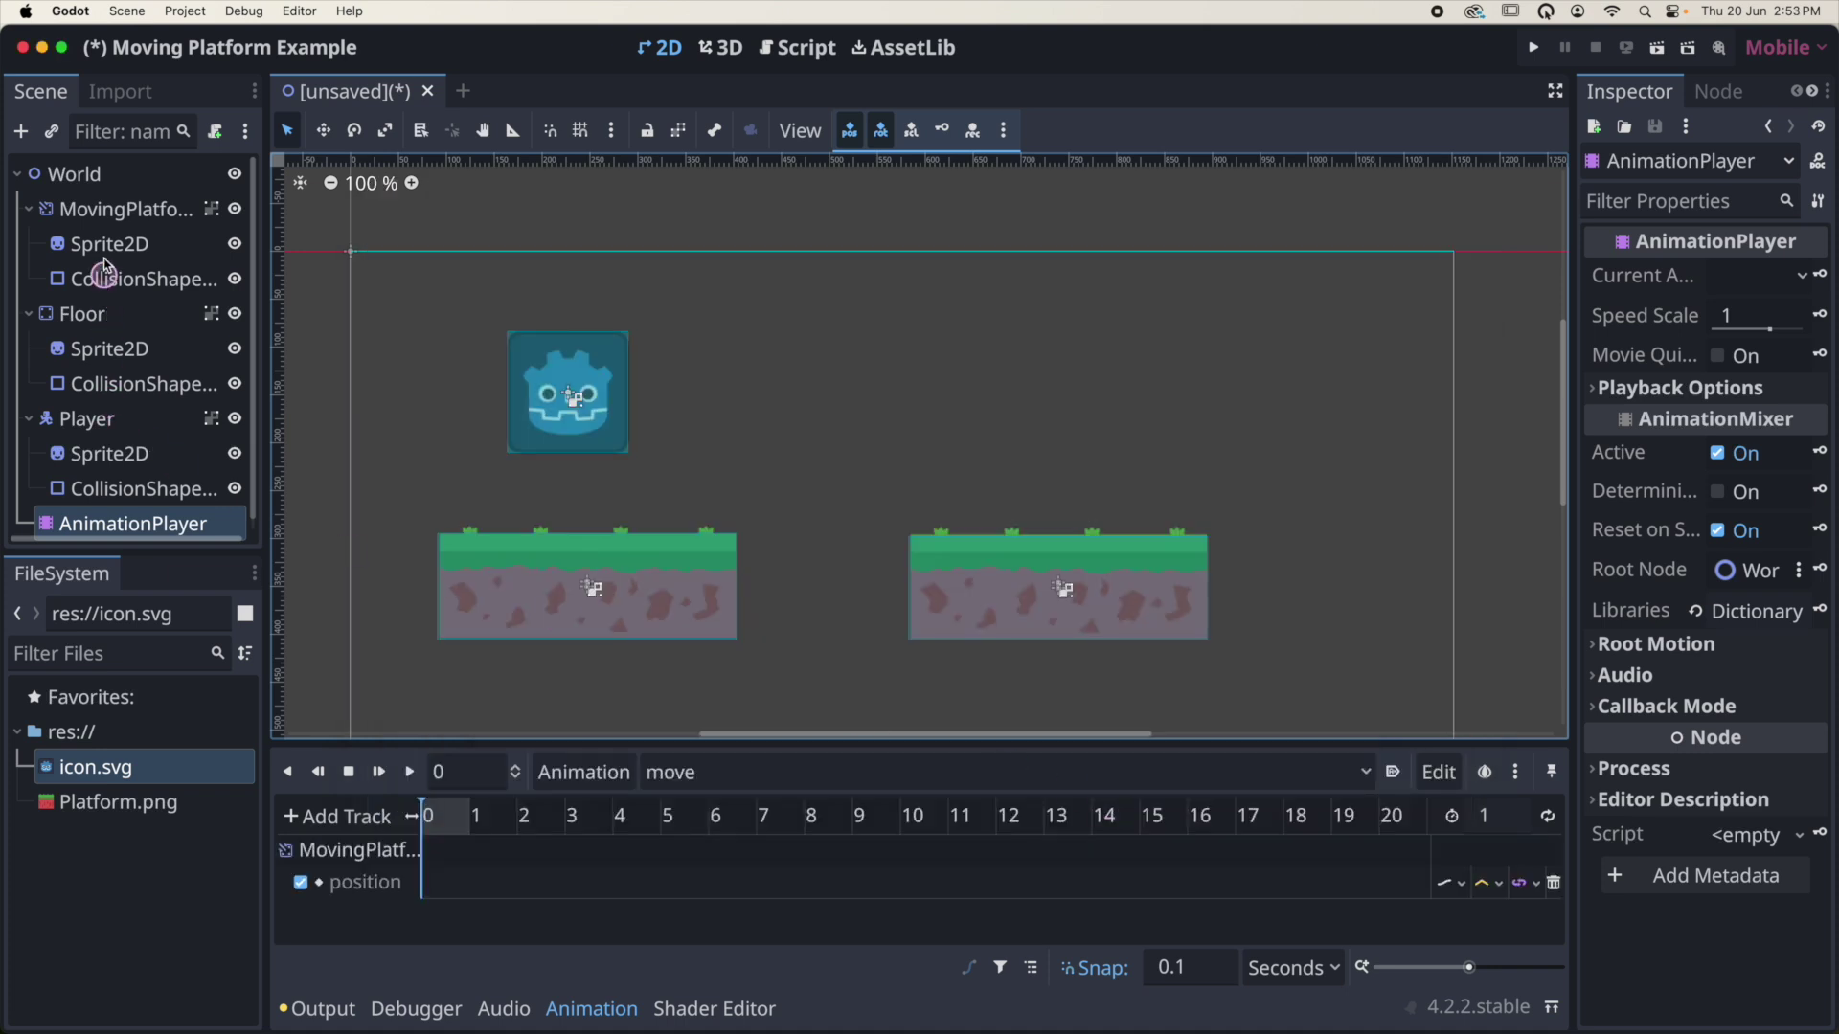
pyautogui.click(100, 210)
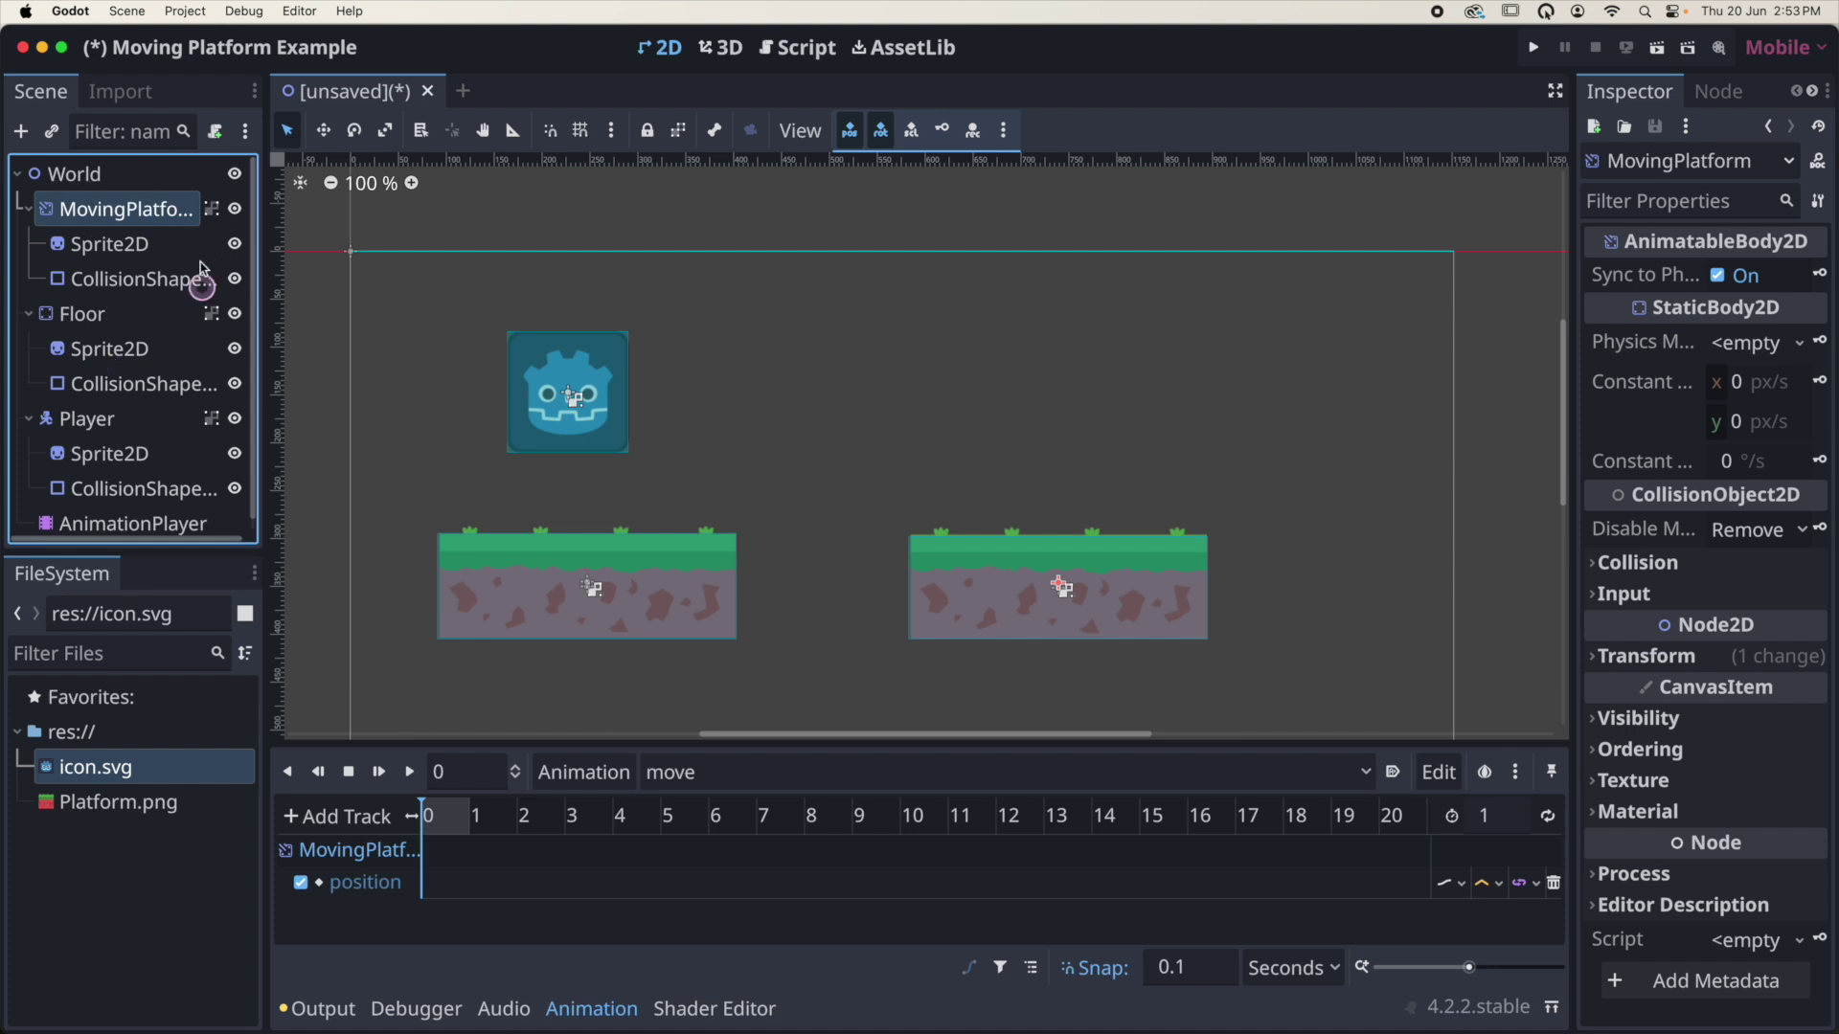
# Keyframe MovingPlatform's position (739, 346) at 0 seconds via the Transform key icon
pyautogui.click(462, 843)
pyautogui.click(421, 806)
pyautogui.moveTo(422, 805); pyautogui.dragTo(424, 805)
pyautogui.click(414, 874)
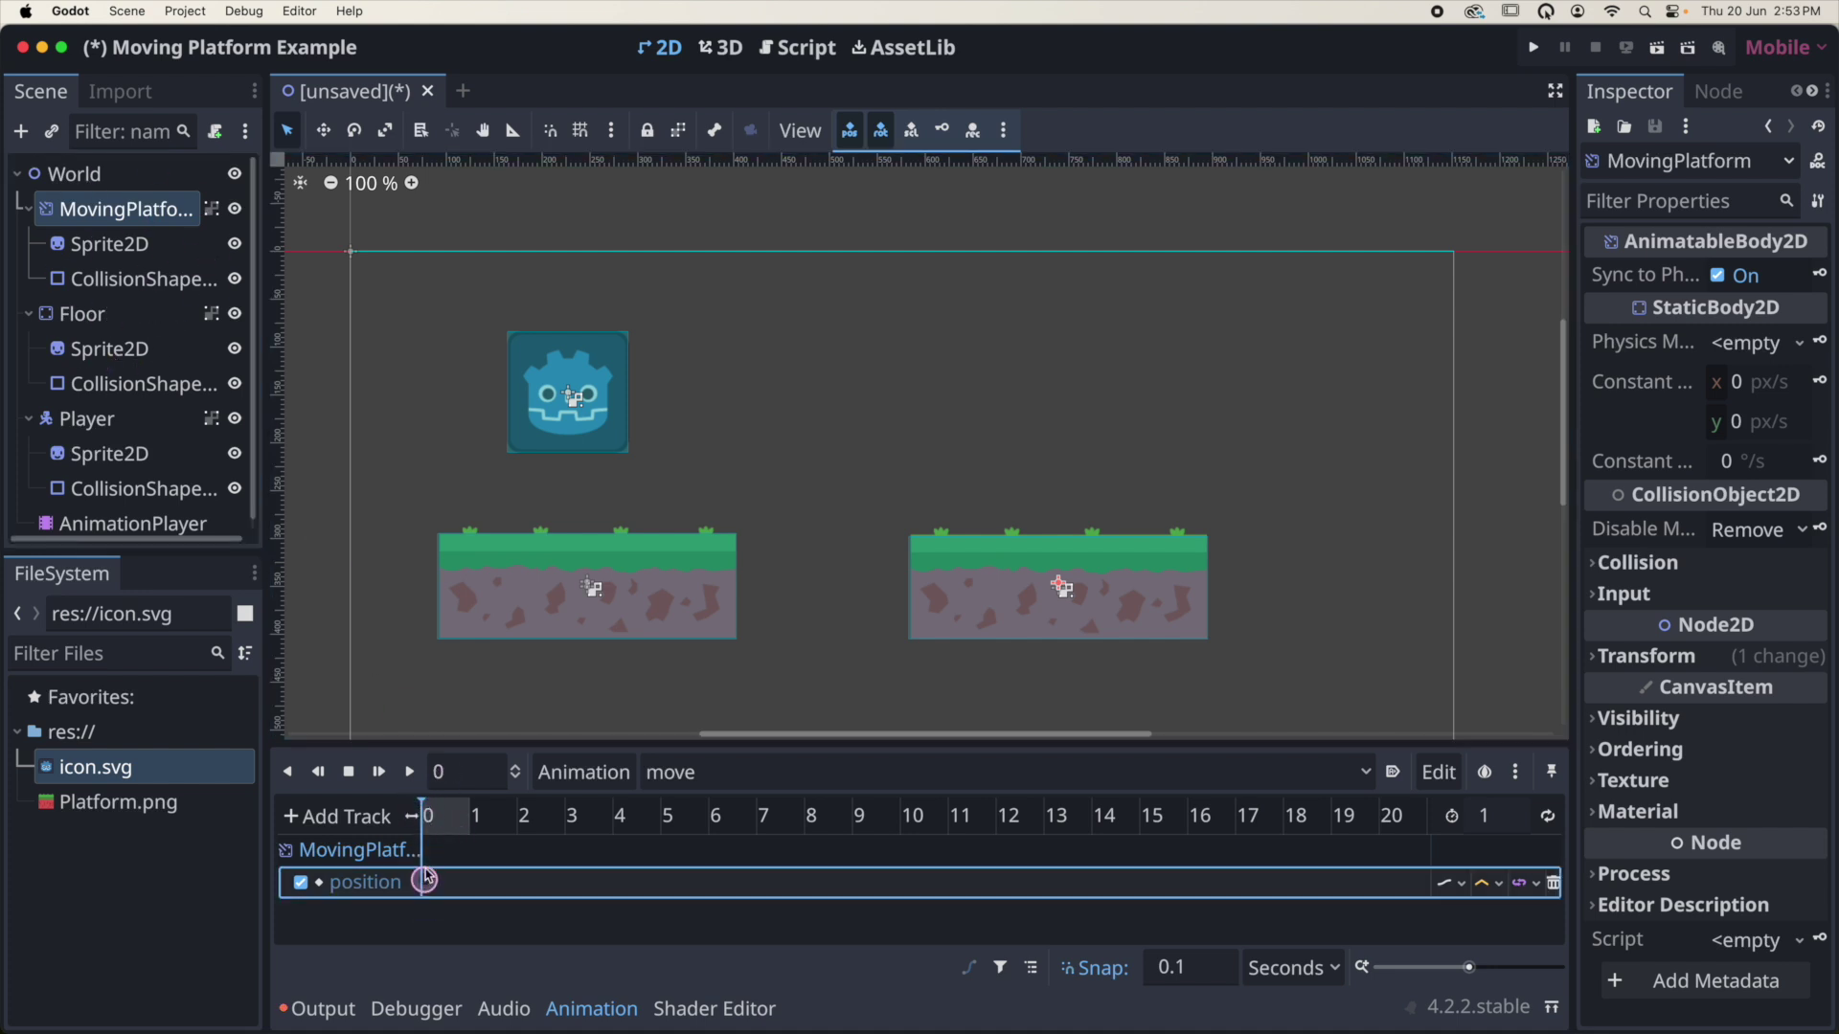
pyautogui.click(423, 800)
pyautogui.click(1805, 501)
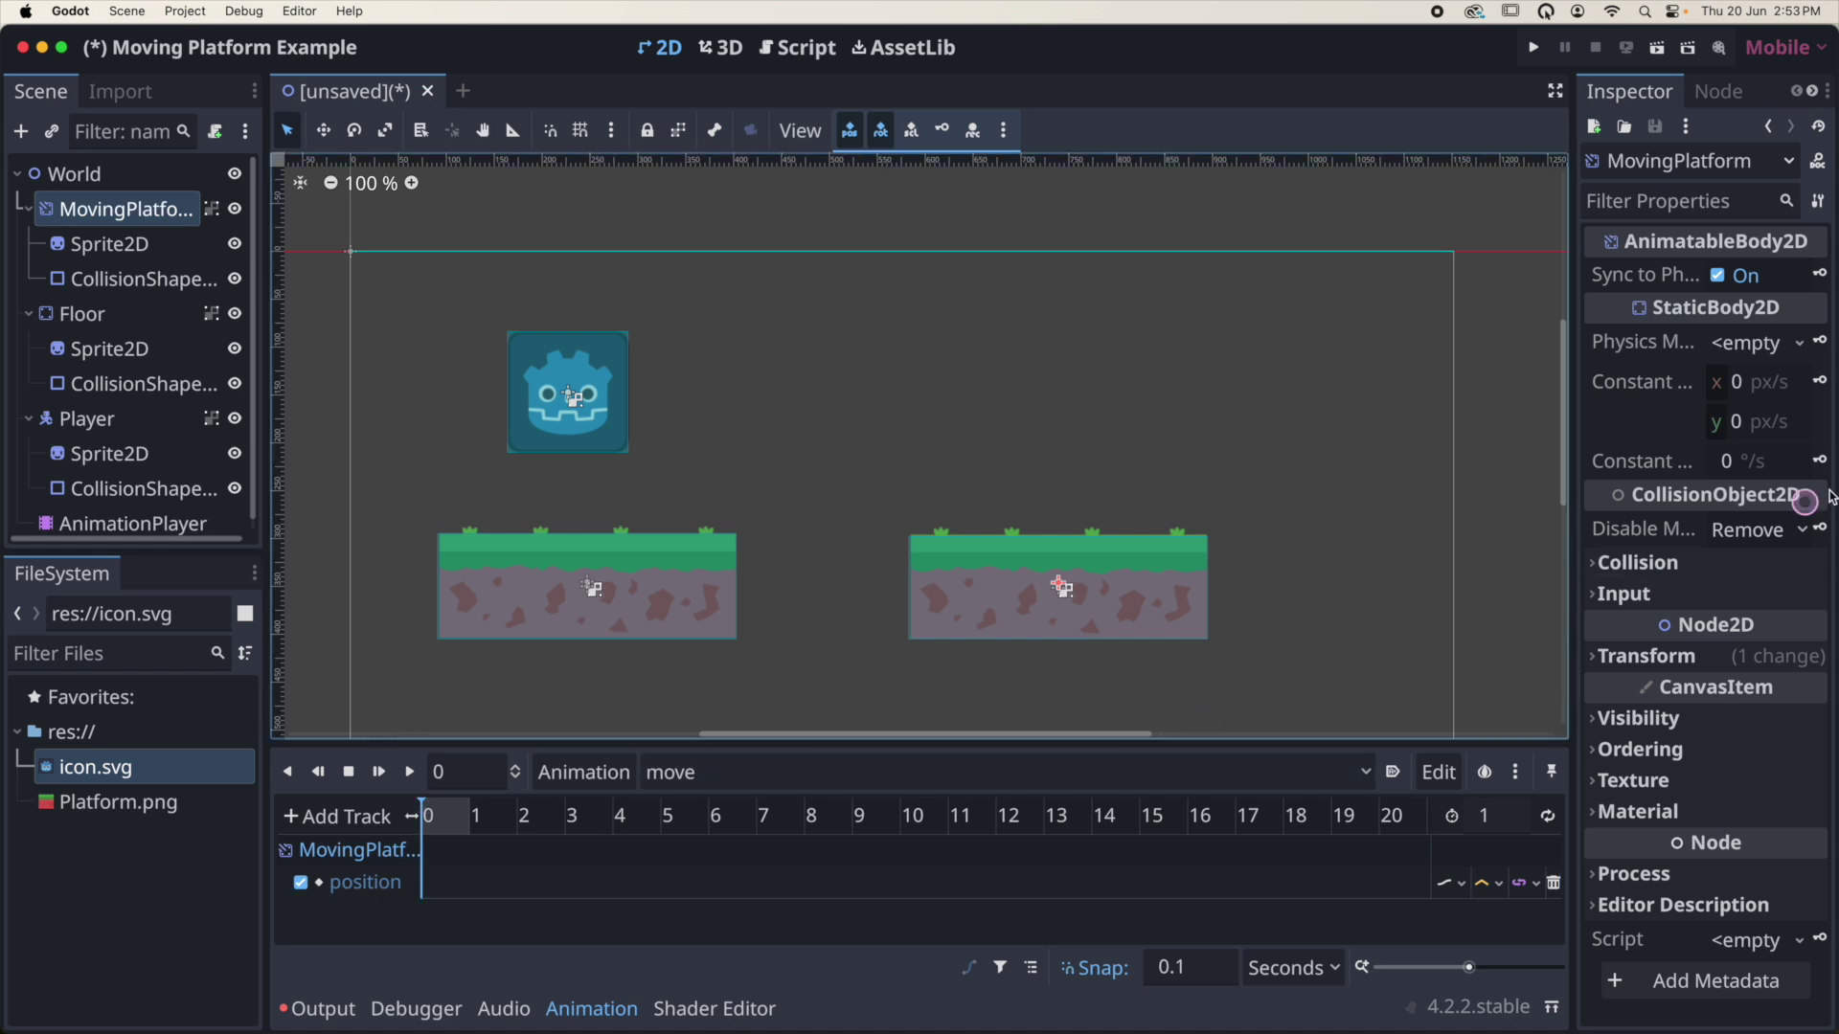
pyautogui.click(1599, 661)
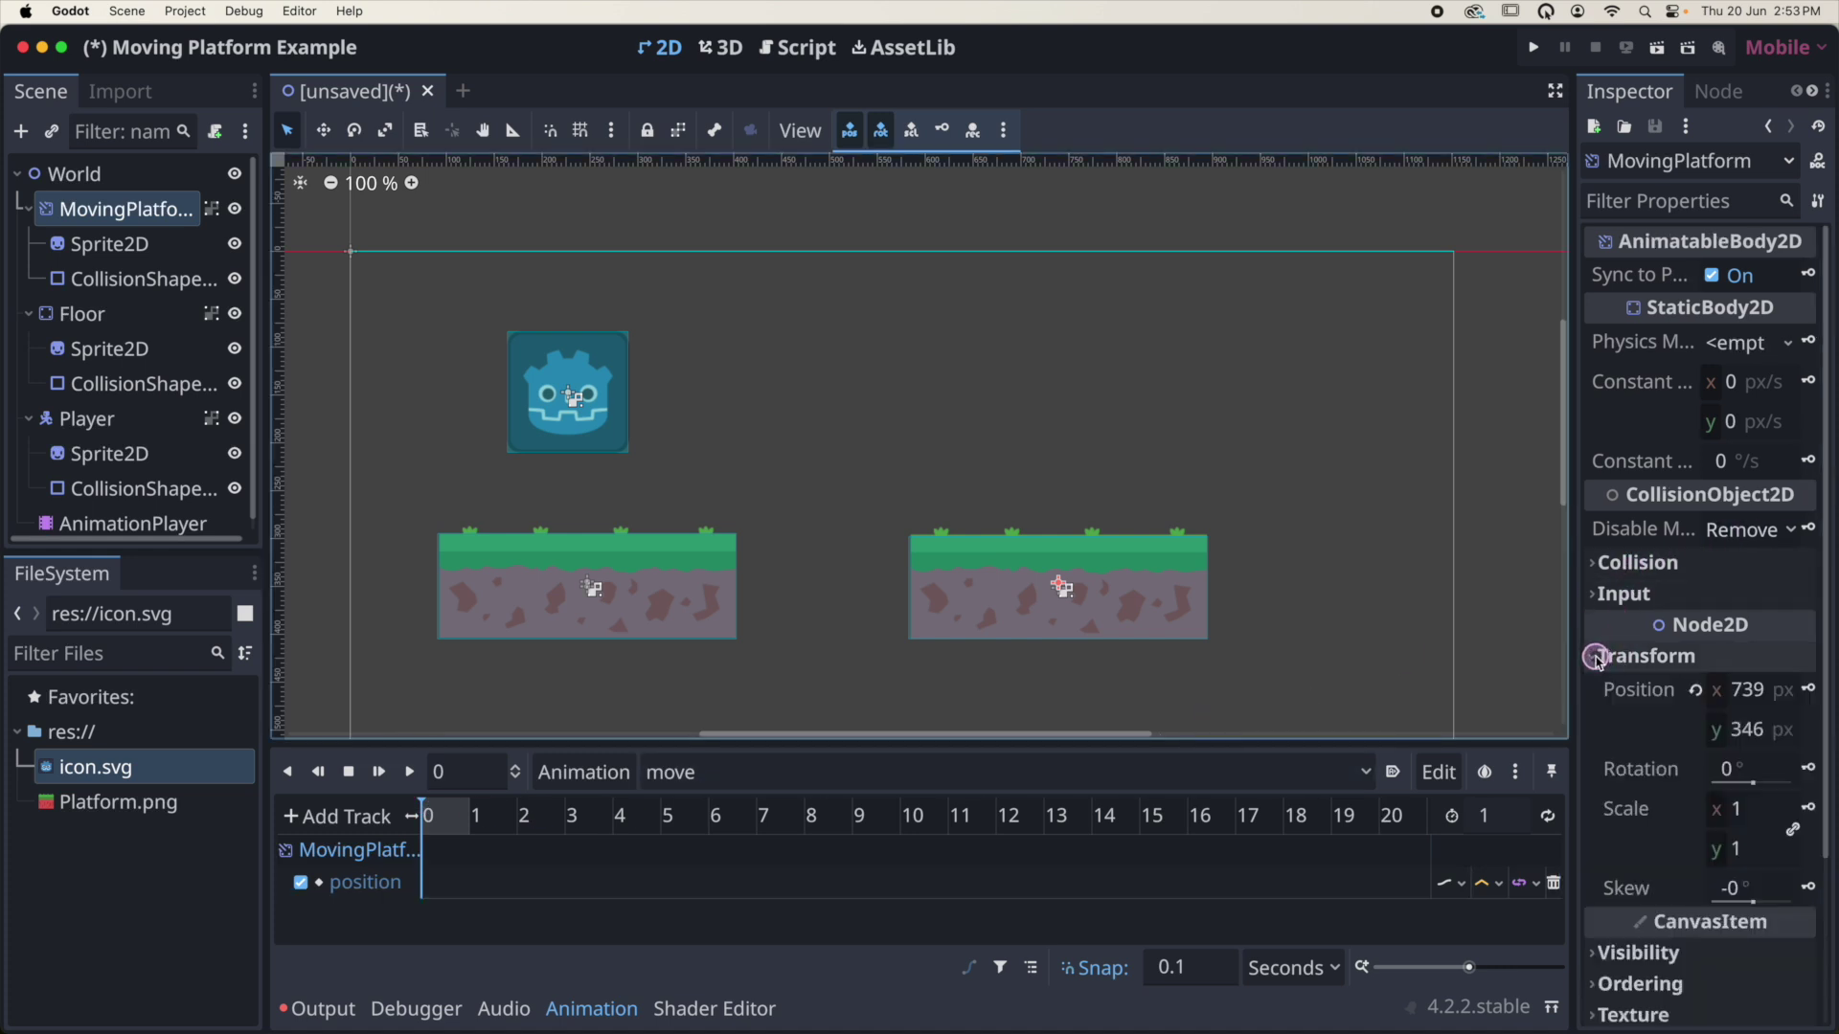
pyautogui.click(1806, 691)
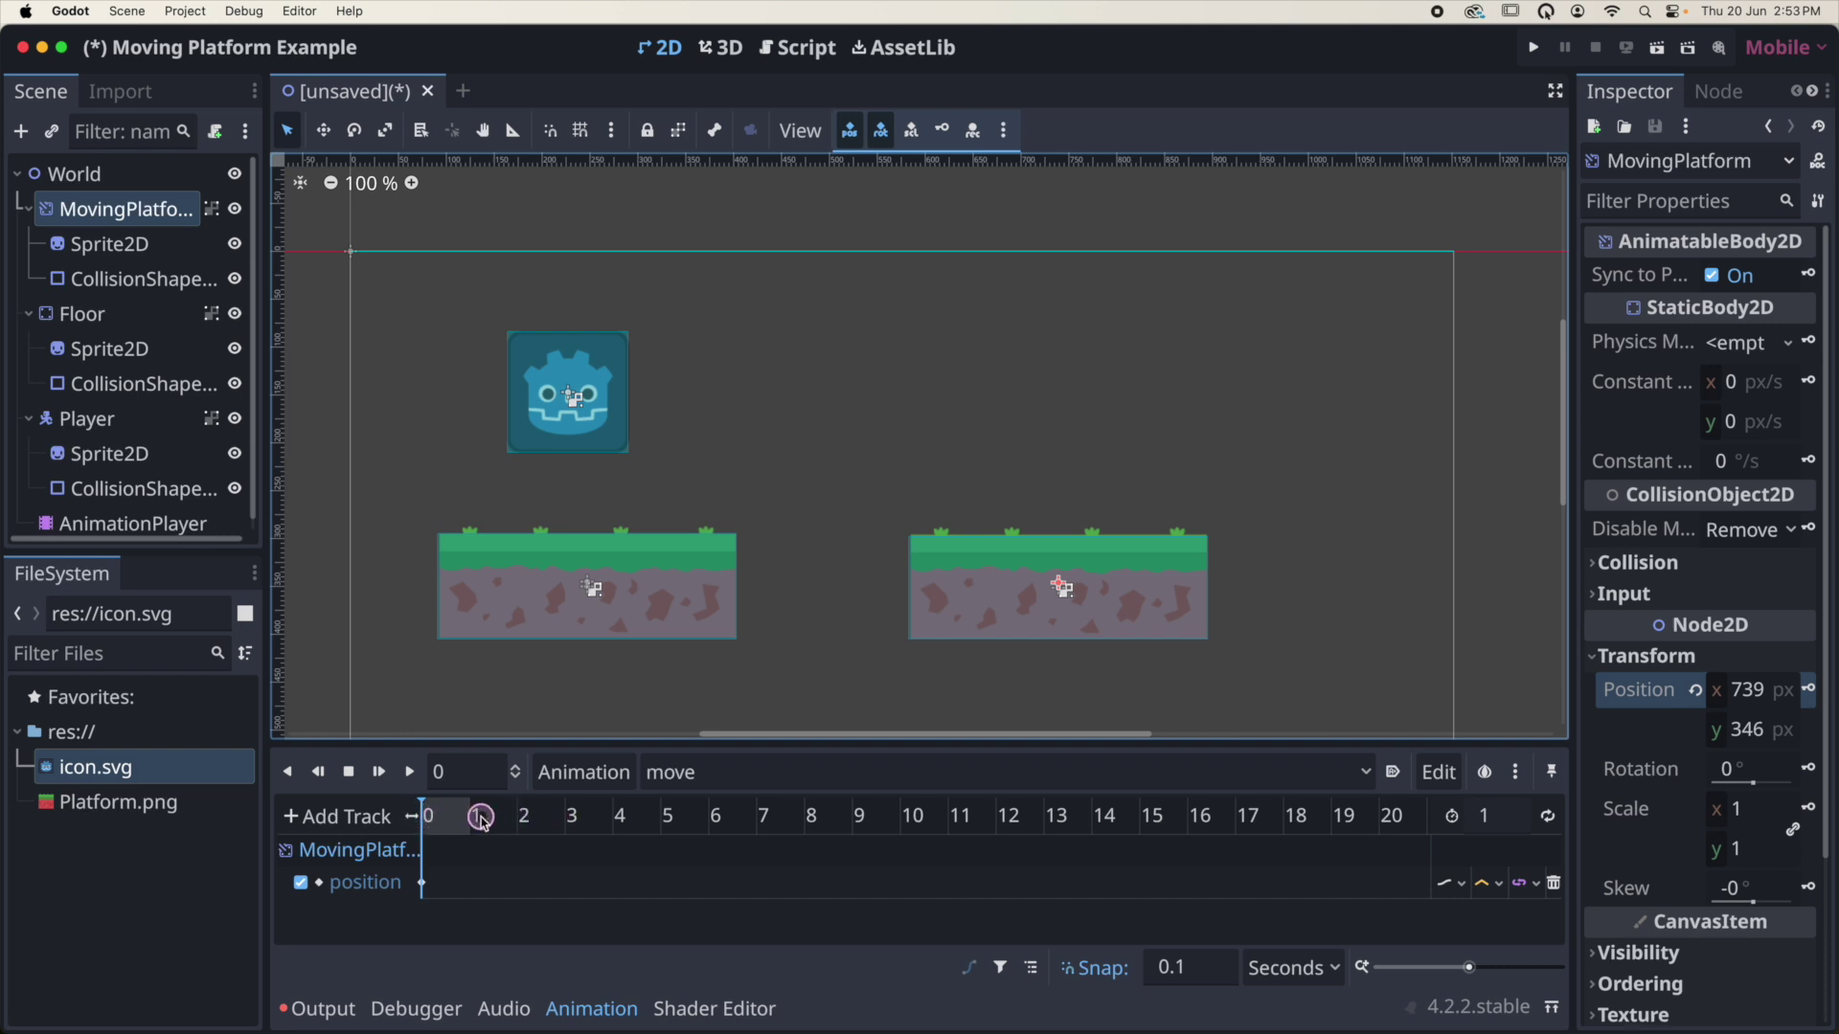
# Set the move animation's length to 2 seconds
pyautogui.click(1500, 822)
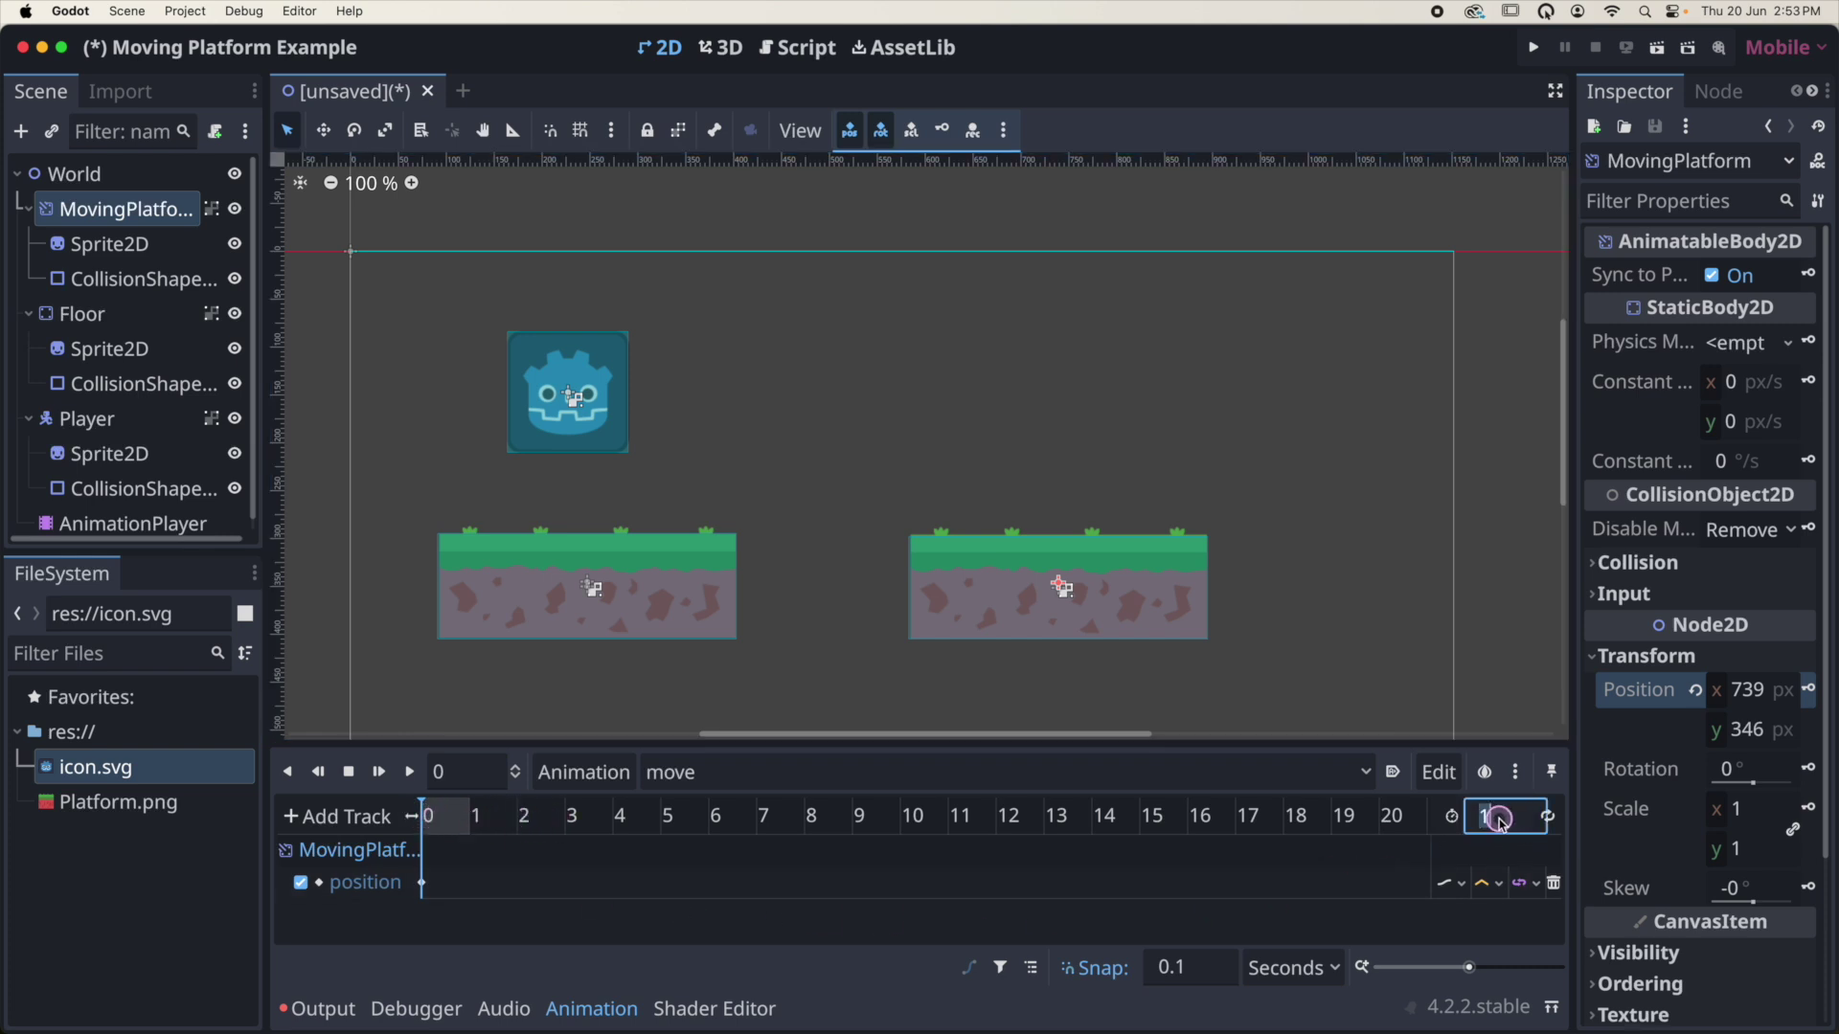
pyautogui.write('2')
pyautogui.press('Tab')
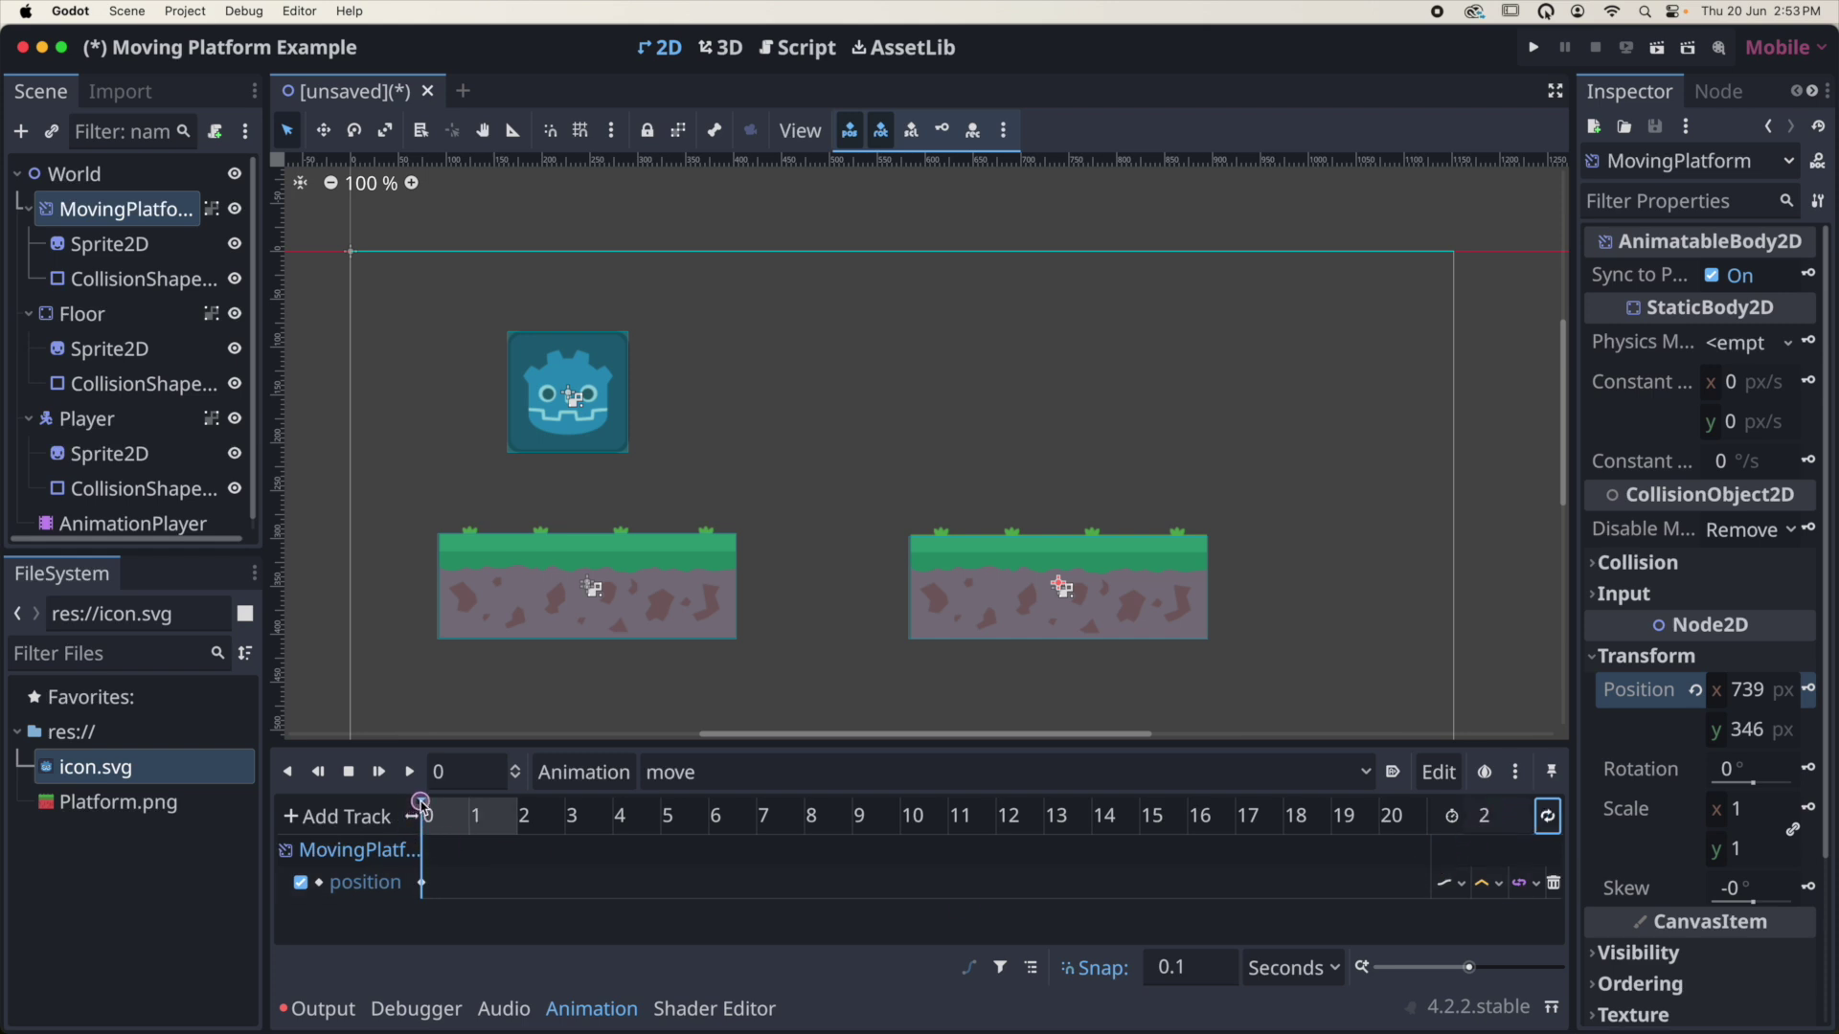
# At the 2-second mark, drag MovingPlatform further right in the viewport
pyautogui.click(493, 812)
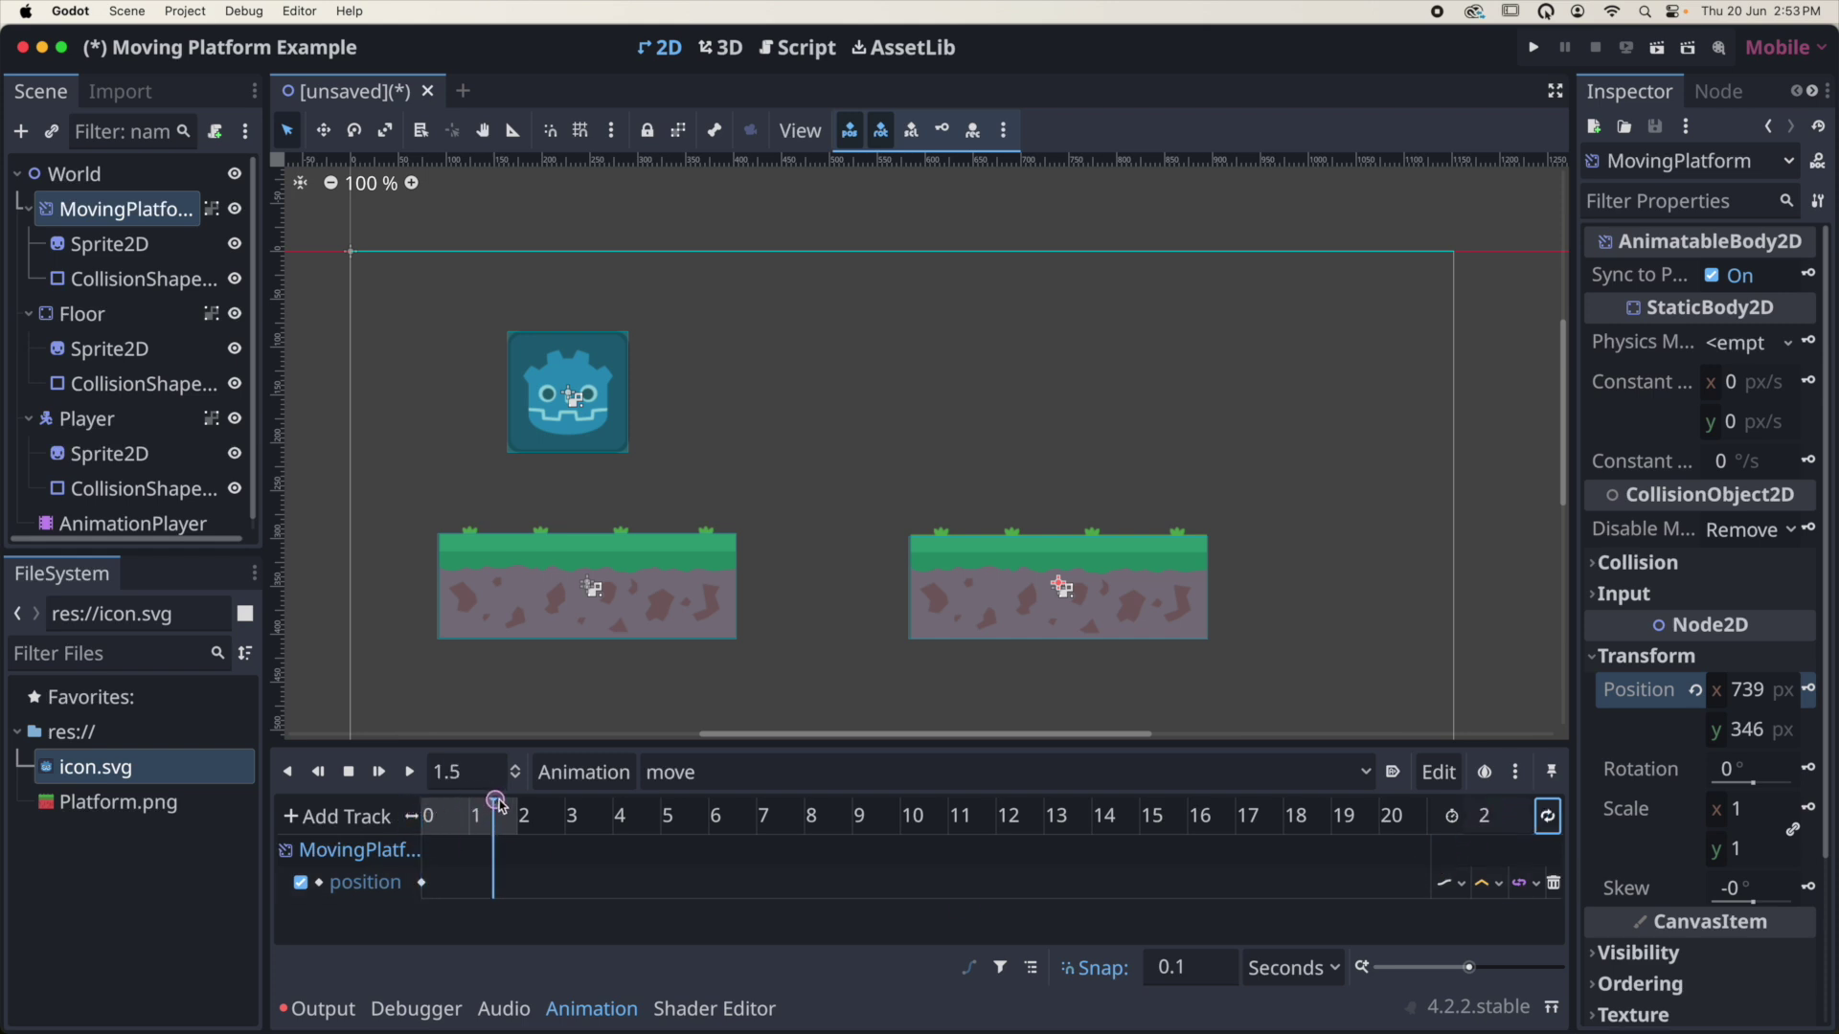
pyautogui.moveTo(500, 806); pyautogui.dragTo(520, 807)
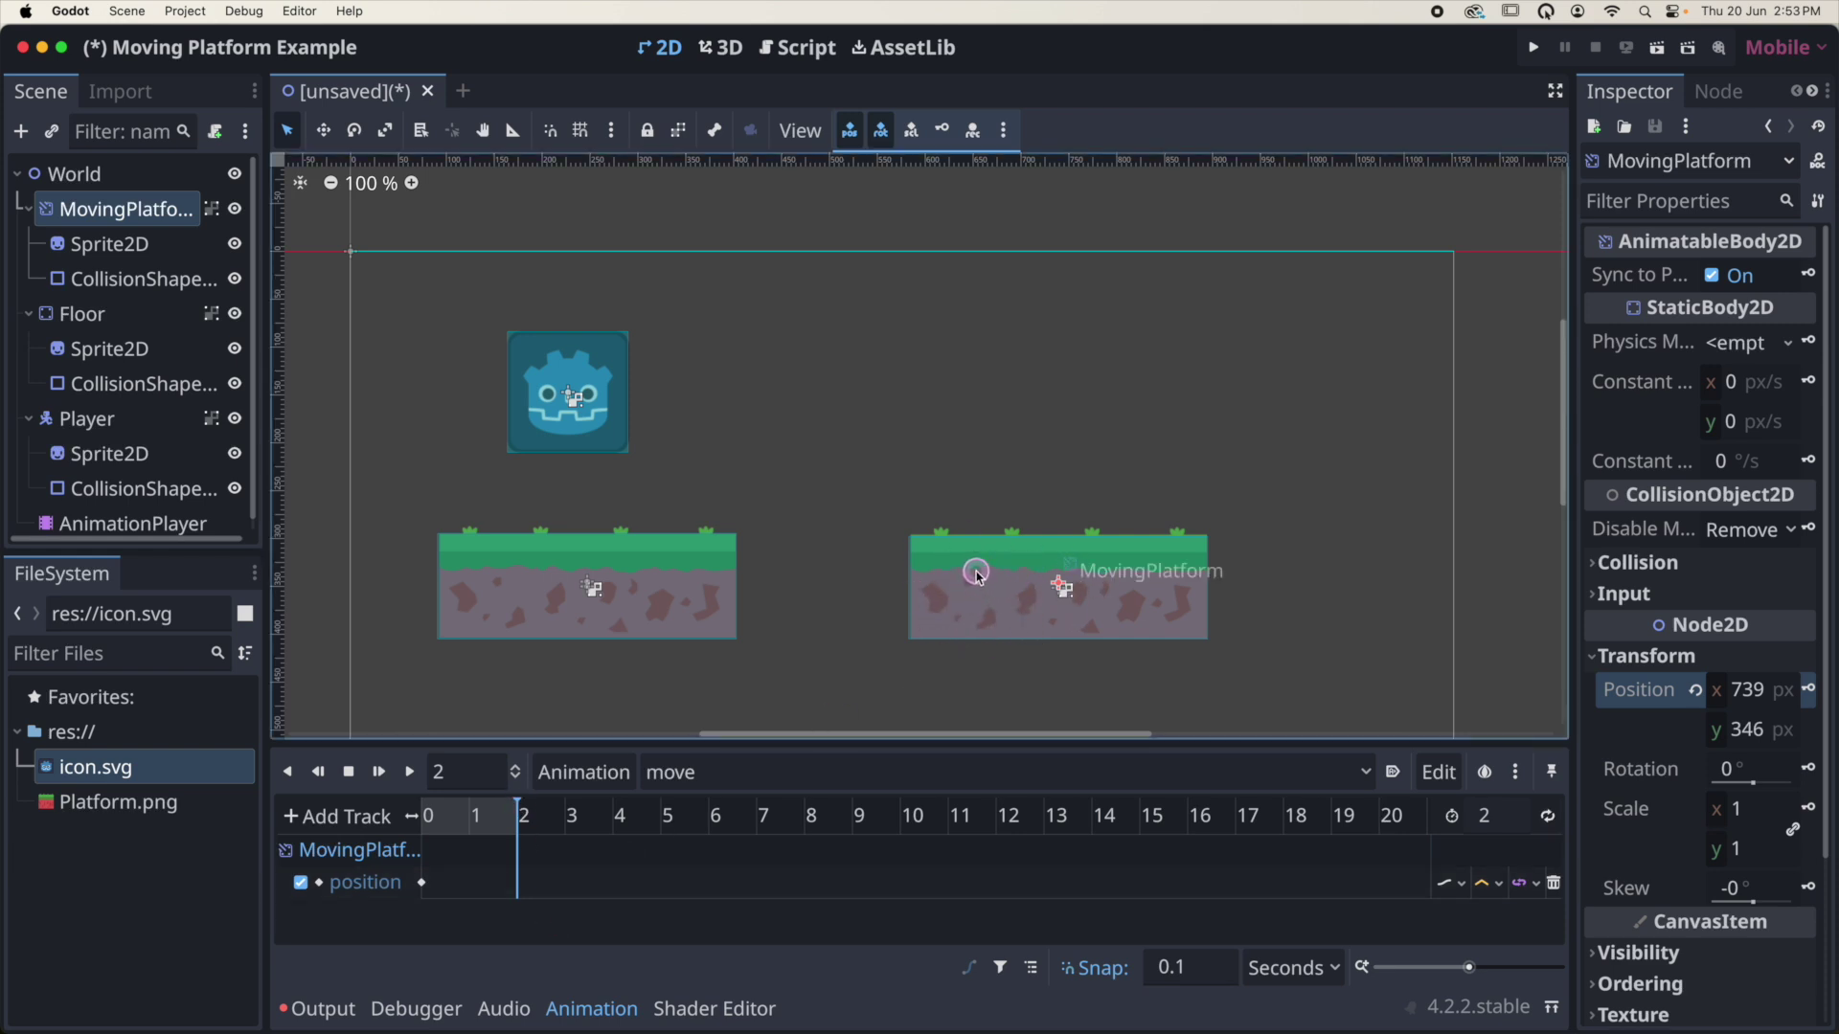
pyautogui.moveTo(976, 572); pyautogui.dragTo(1159, 580)
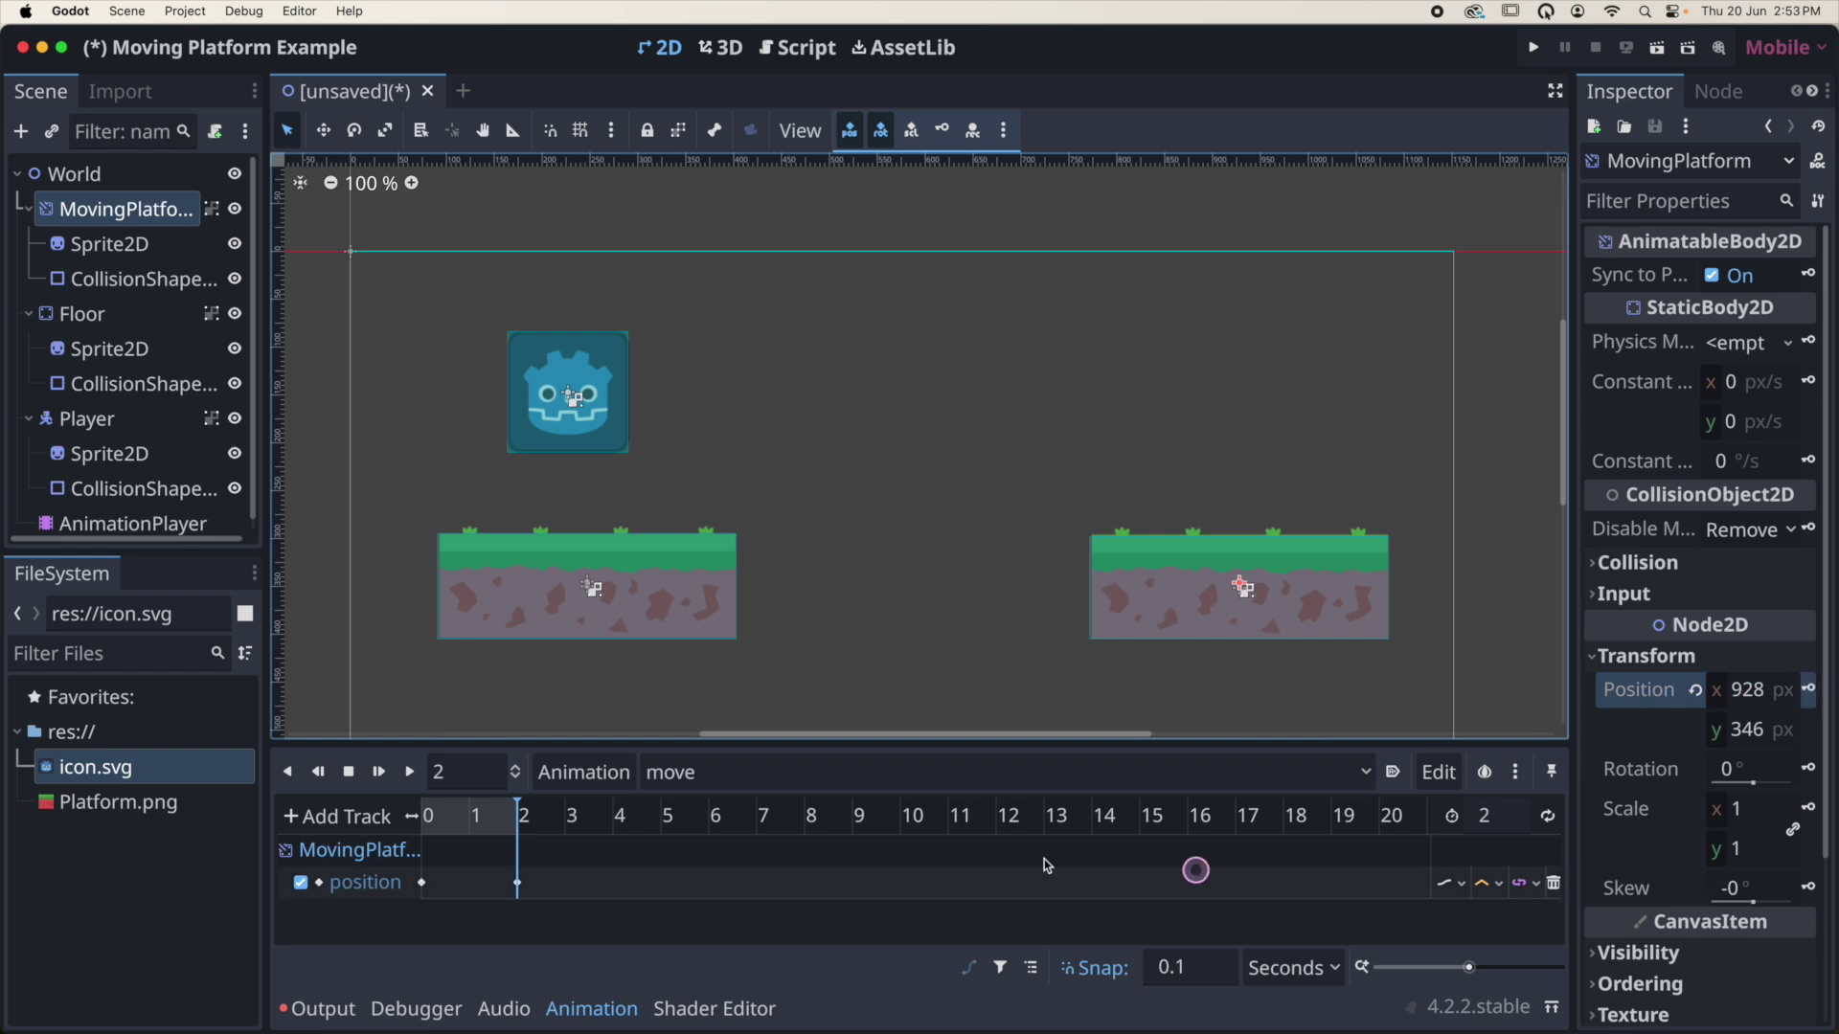
# Scrub the timeline to preview the platform's motion, then return the playhead to 0 s
pyautogui.moveTo(517, 802); pyautogui.dragTo(421, 807)
pyautogui.moveTo(455, 812)
pyautogui.mouseDown()
pyautogui.moveTo(489, 813)
pyautogui.moveTo(428, 816)
pyautogui.moveTo(490, 814)
pyautogui.moveTo(422, 816)
pyautogui.mouseUp()
pyautogui.click(505, 879)
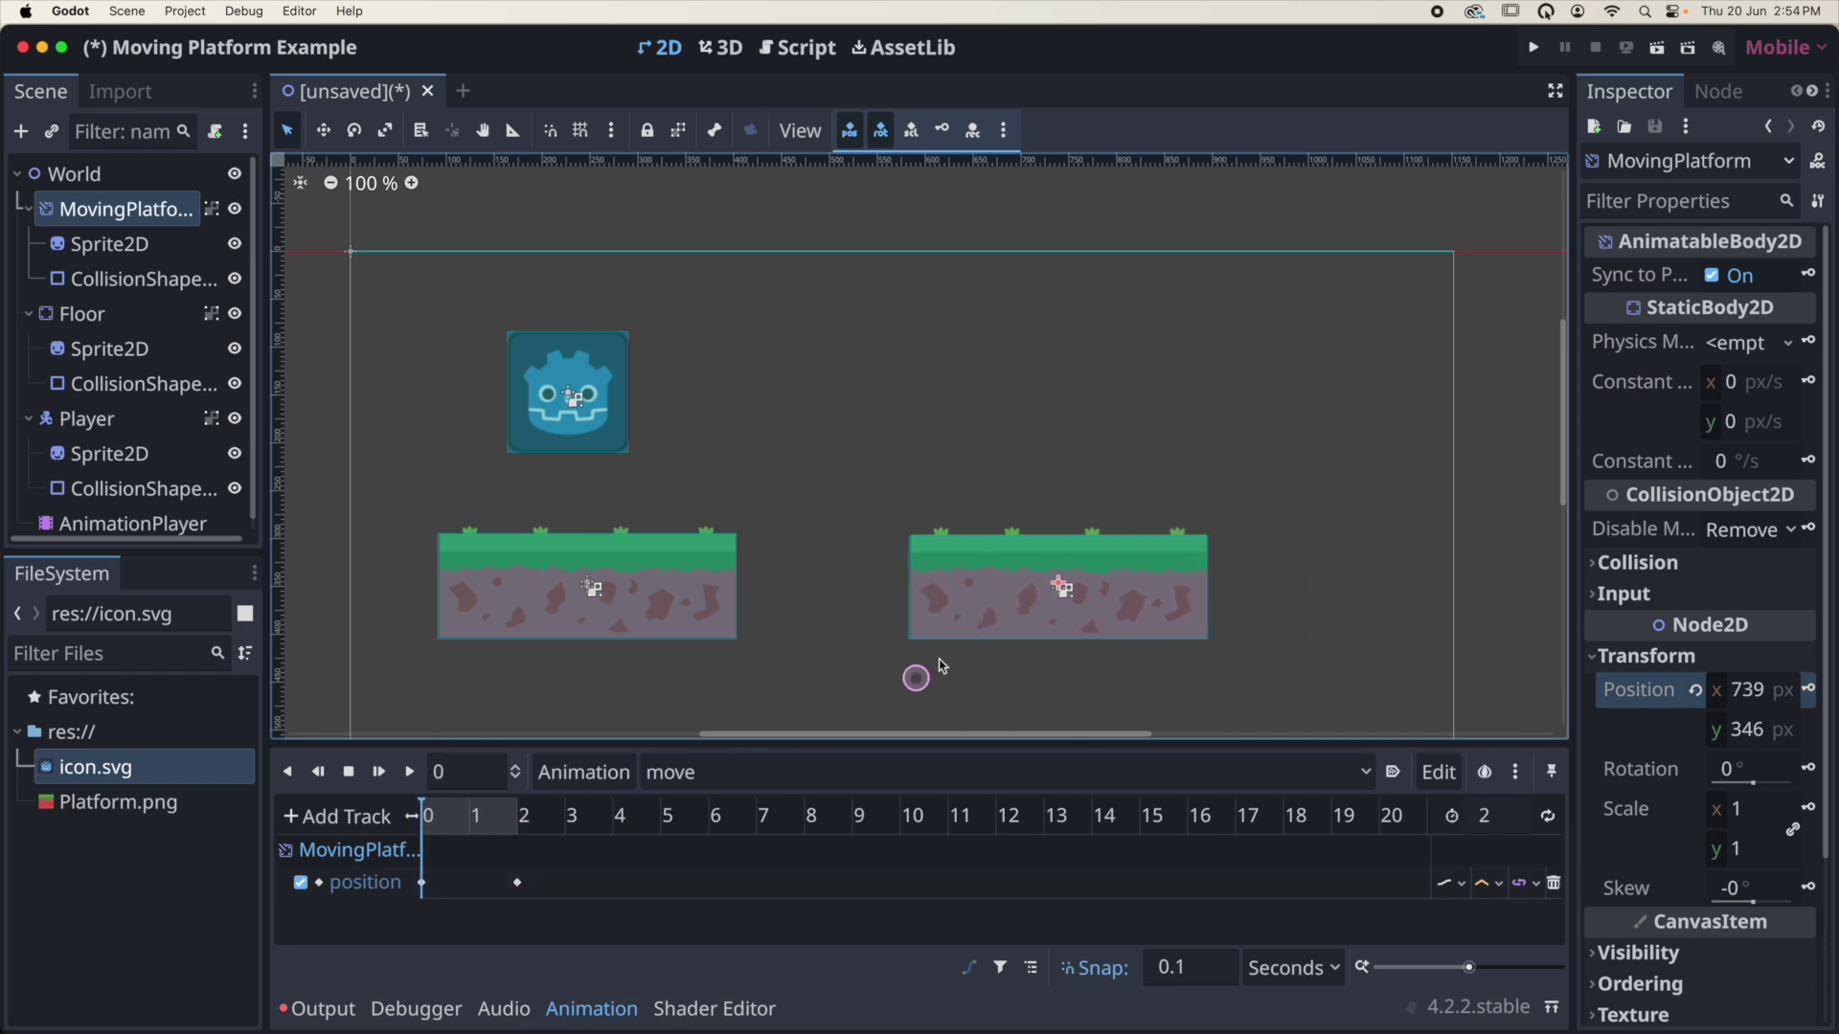
# Slide MovingPlatform left to x 670 and key its Position at 0 s
pyautogui.click(994, 585)
pyautogui.moveTo(1000, 588); pyautogui.dragTo(931, 590)
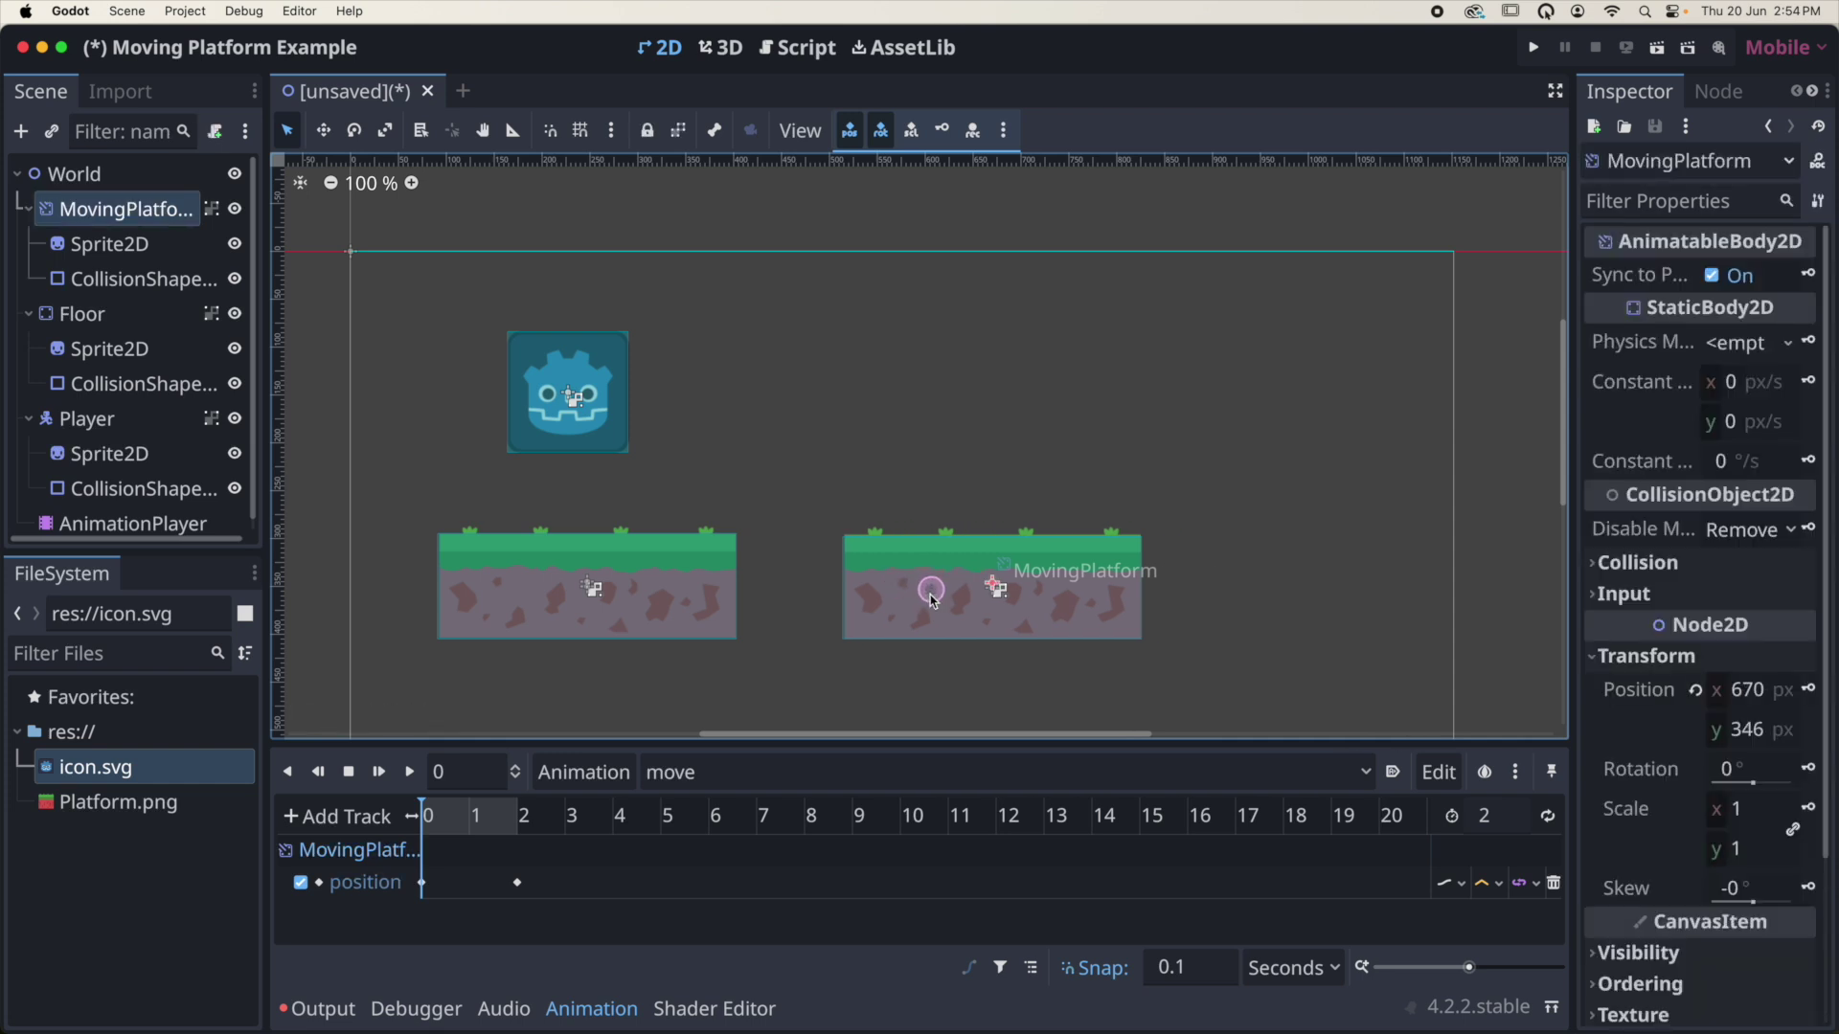
pyautogui.click(1808, 690)
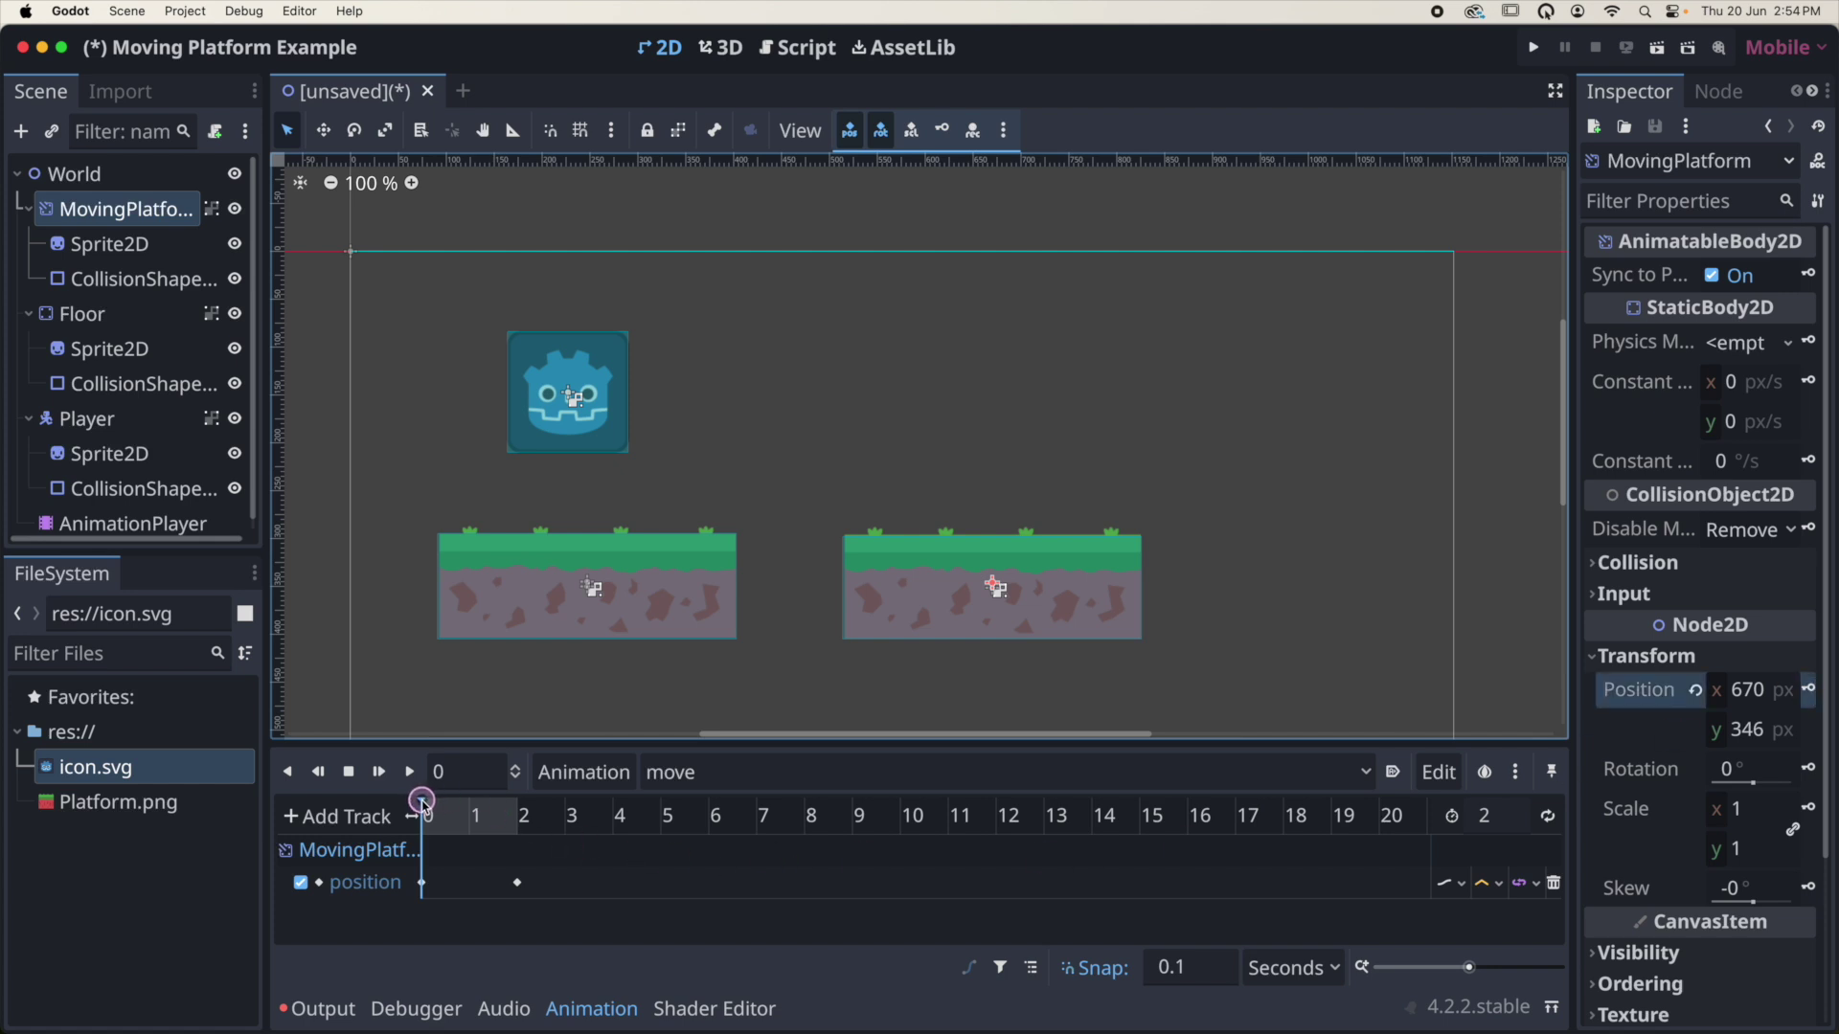
pyautogui.moveTo(422, 802)
pyautogui.mouseDown()
pyautogui.moveTo(484, 804)
pyautogui.moveTo(416, 800)
pyautogui.mouseUp()
# Turn on looping for the move animation and play a short preview
pyautogui.click(1549, 819)
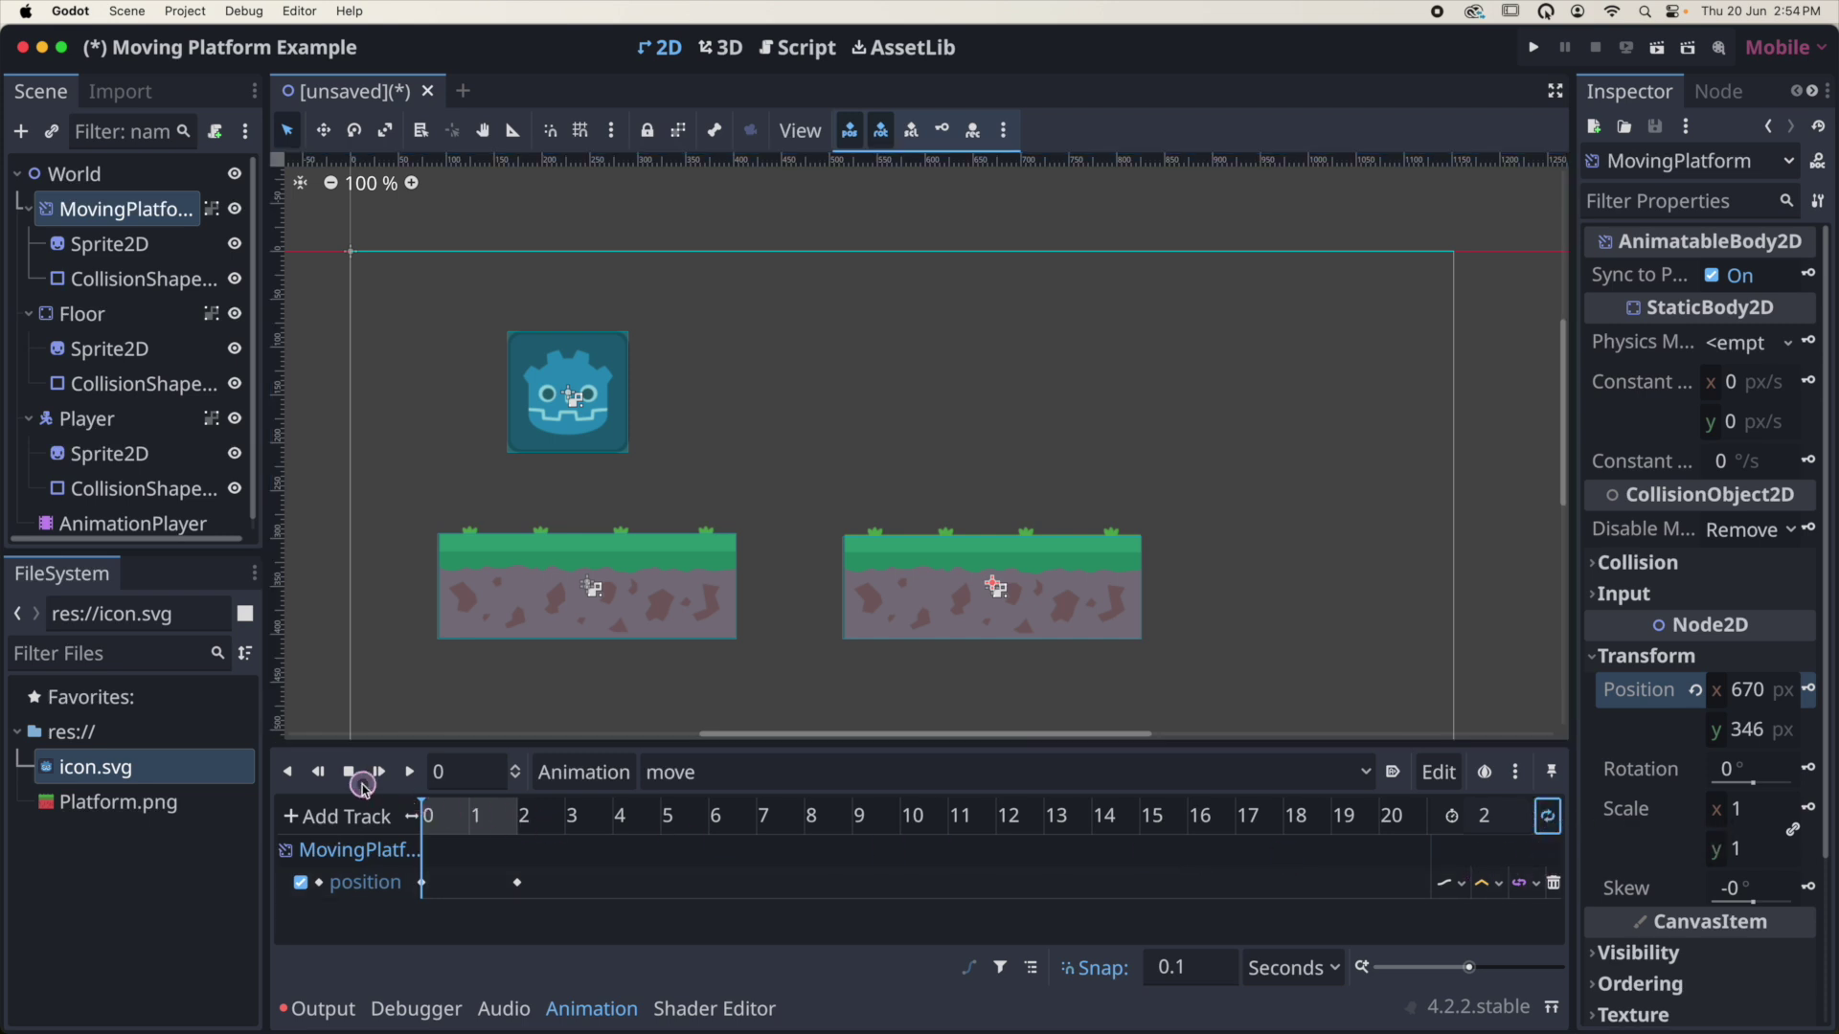
pyautogui.click(410, 773)
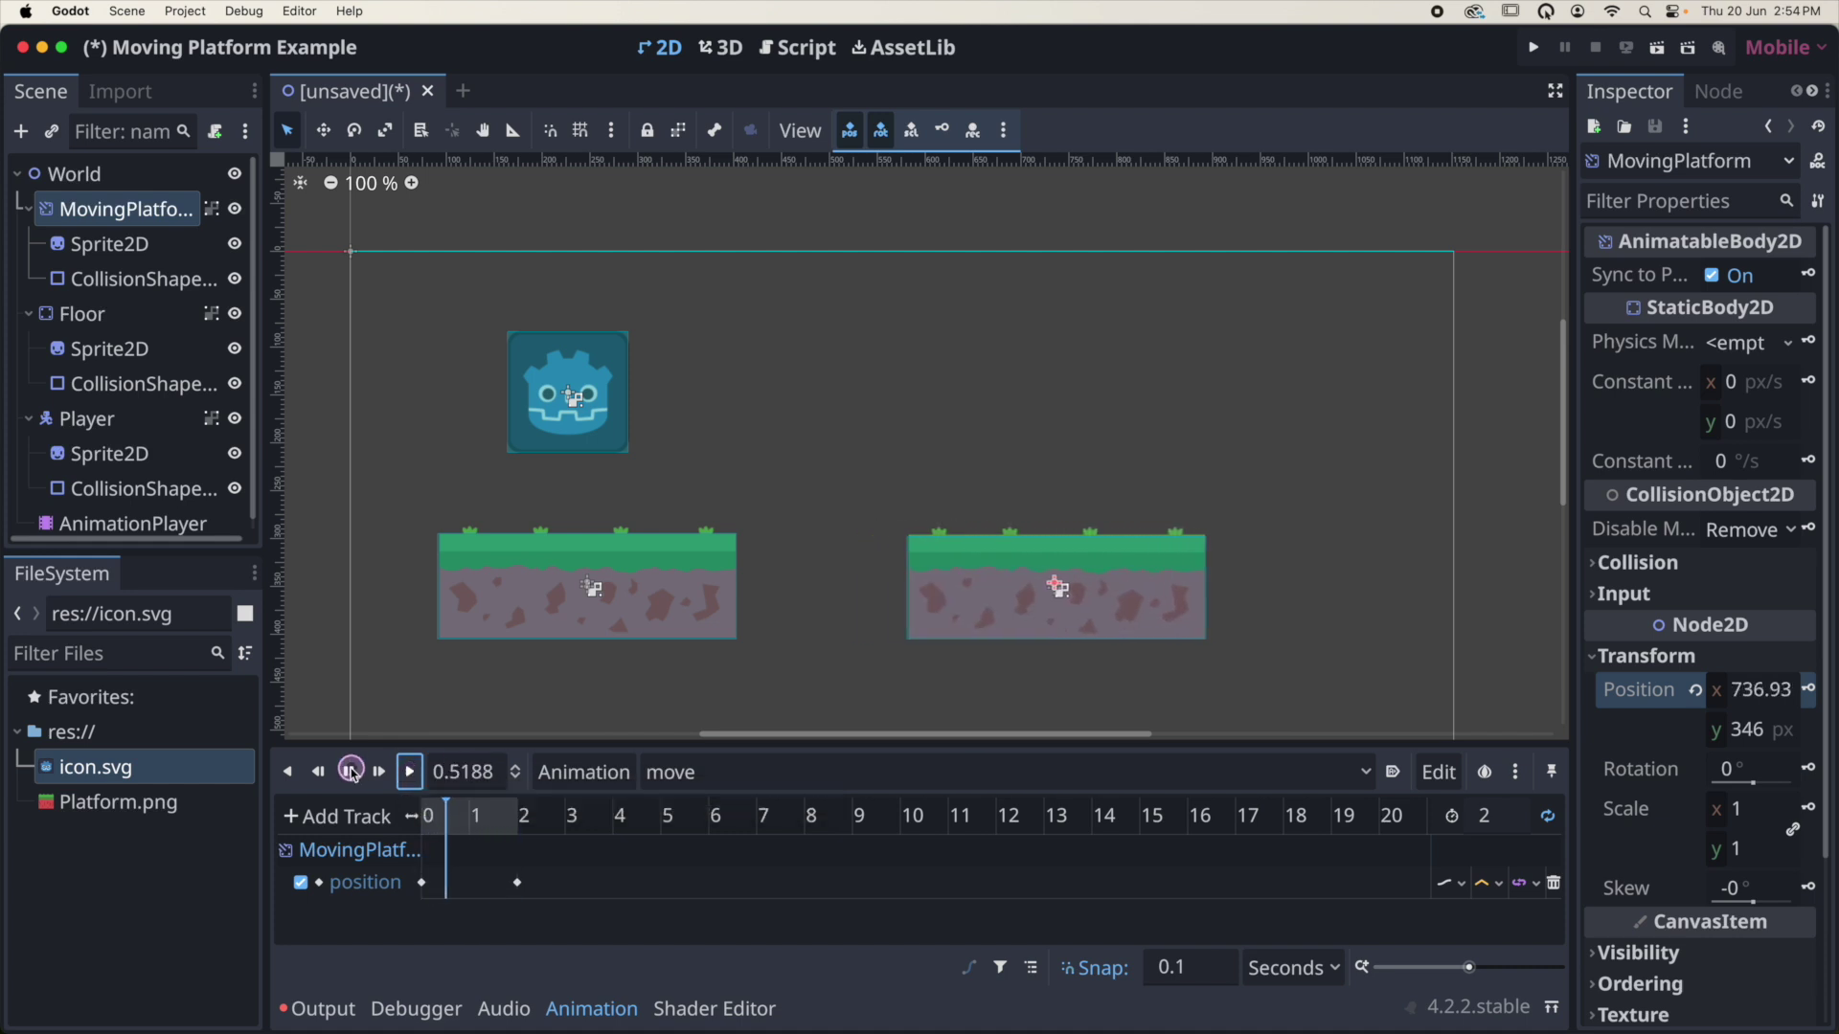
pyautogui.click(349, 772)
pyautogui.click(894, 845)
# Switch the loop mode to ping-pong and preview the platform sliding, pausing at 1.54 s
pyautogui.click(1543, 837)
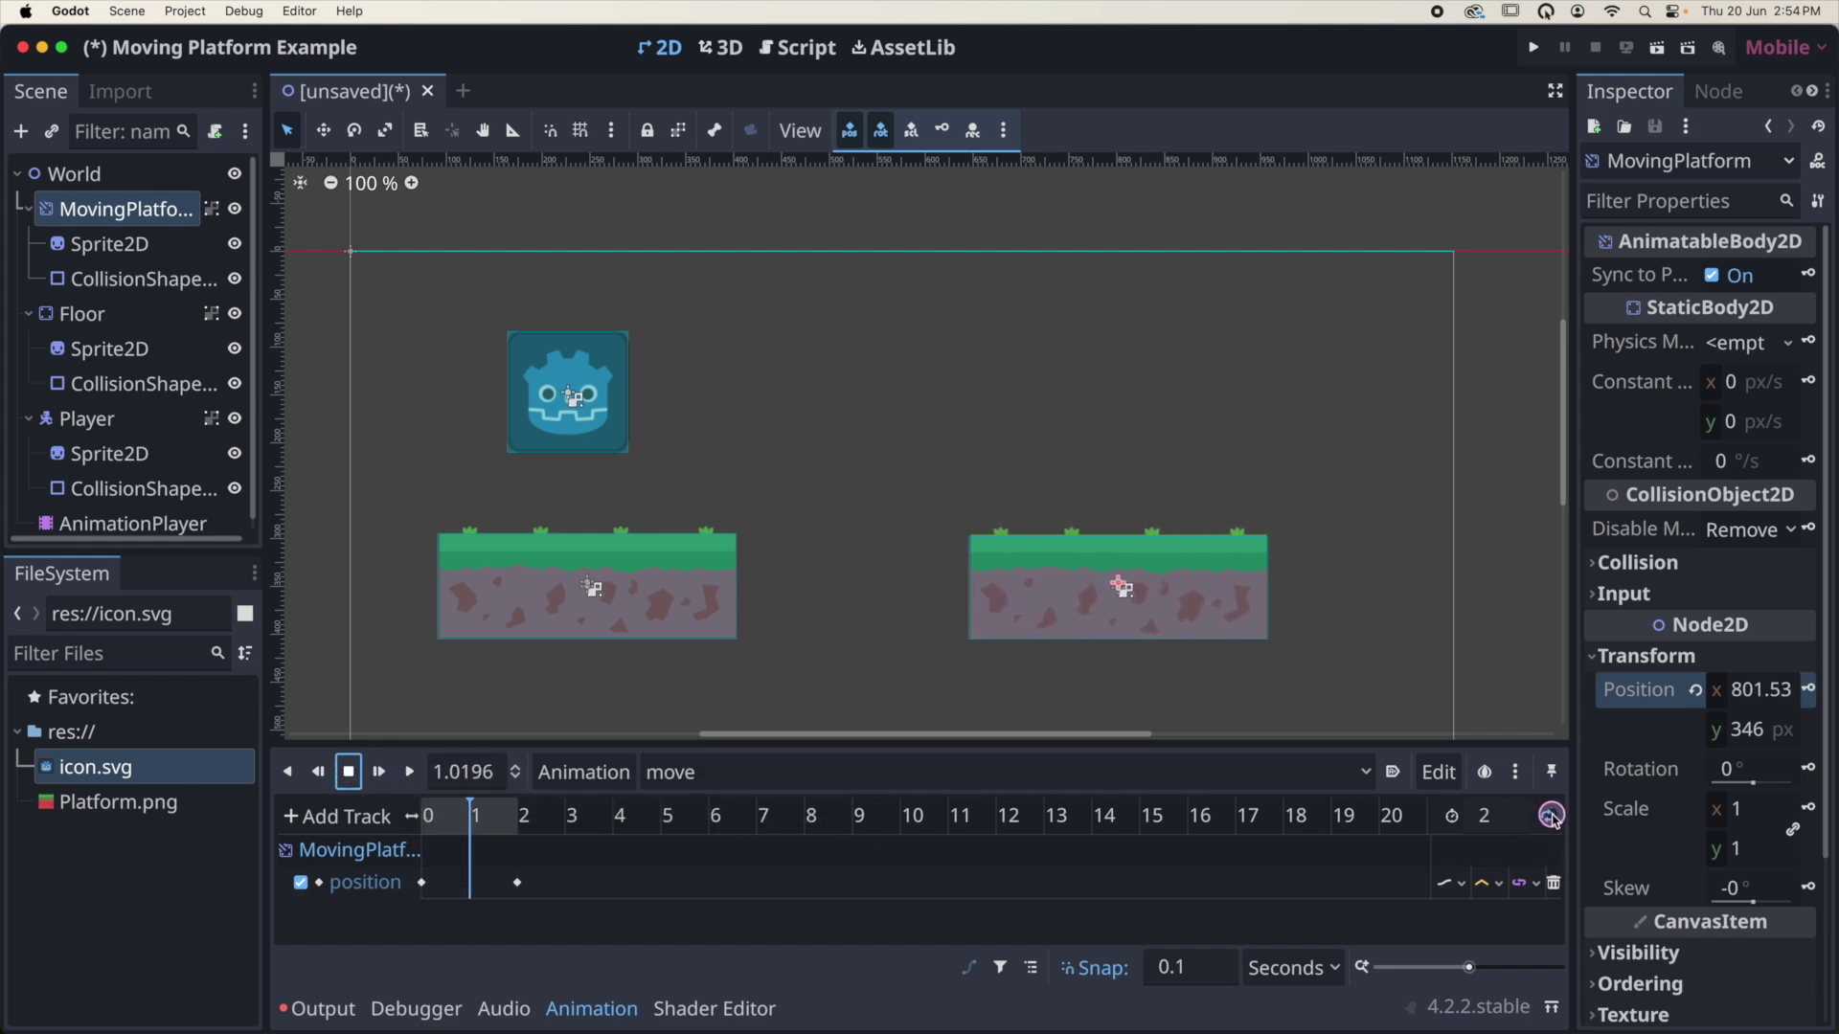
pyautogui.click(1549, 818)
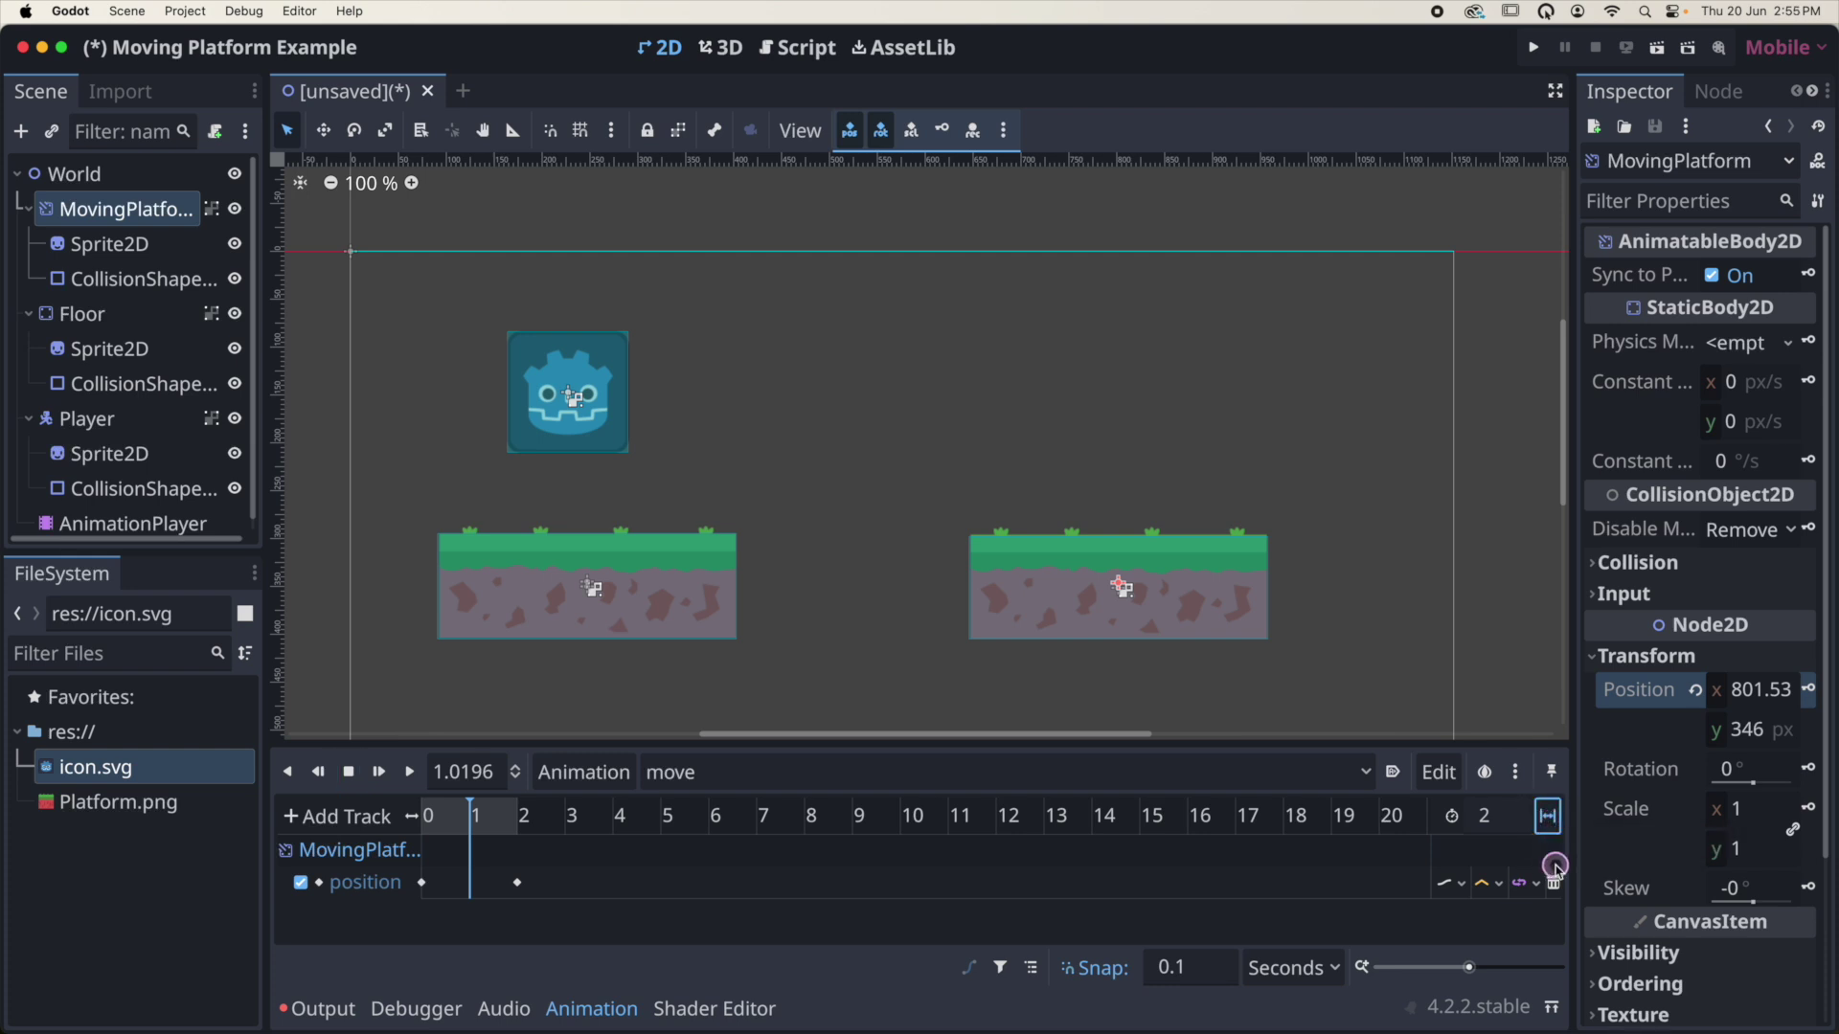
pyautogui.click(554, 826)
pyautogui.click(410, 777)
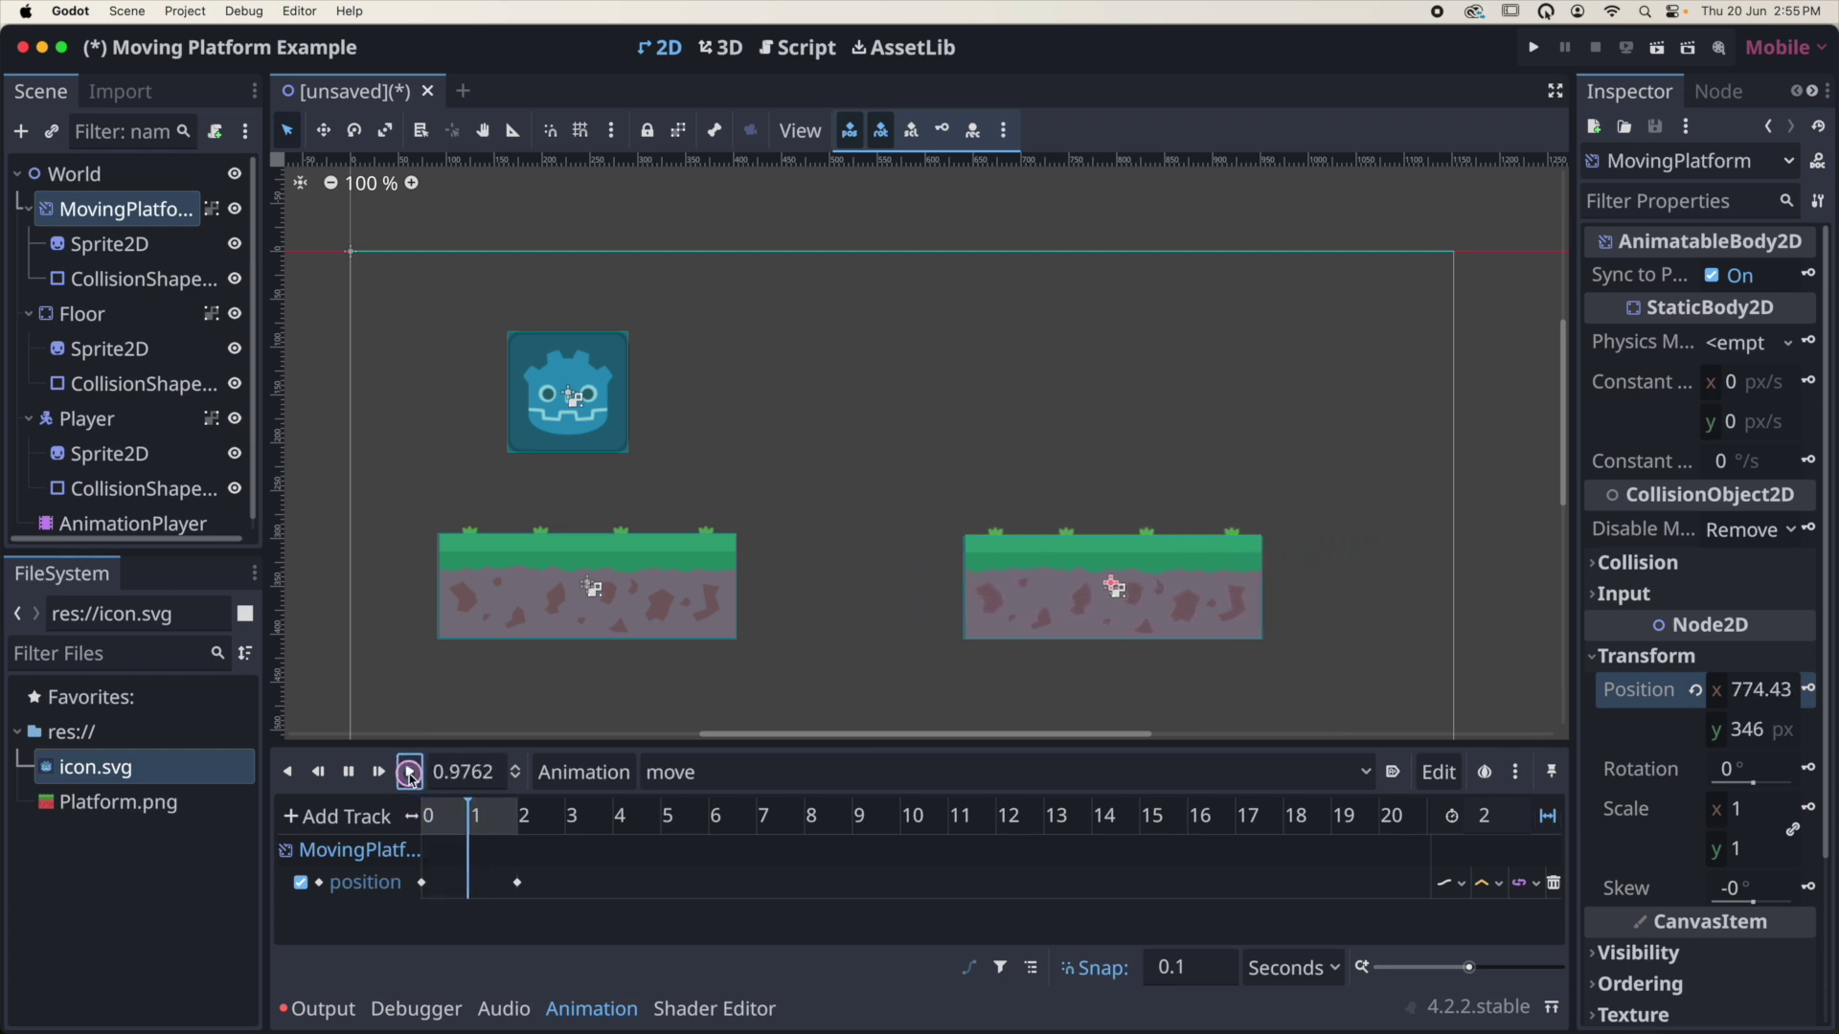
pyautogui.click(350, 773)
pyautogui.click(586, 895)
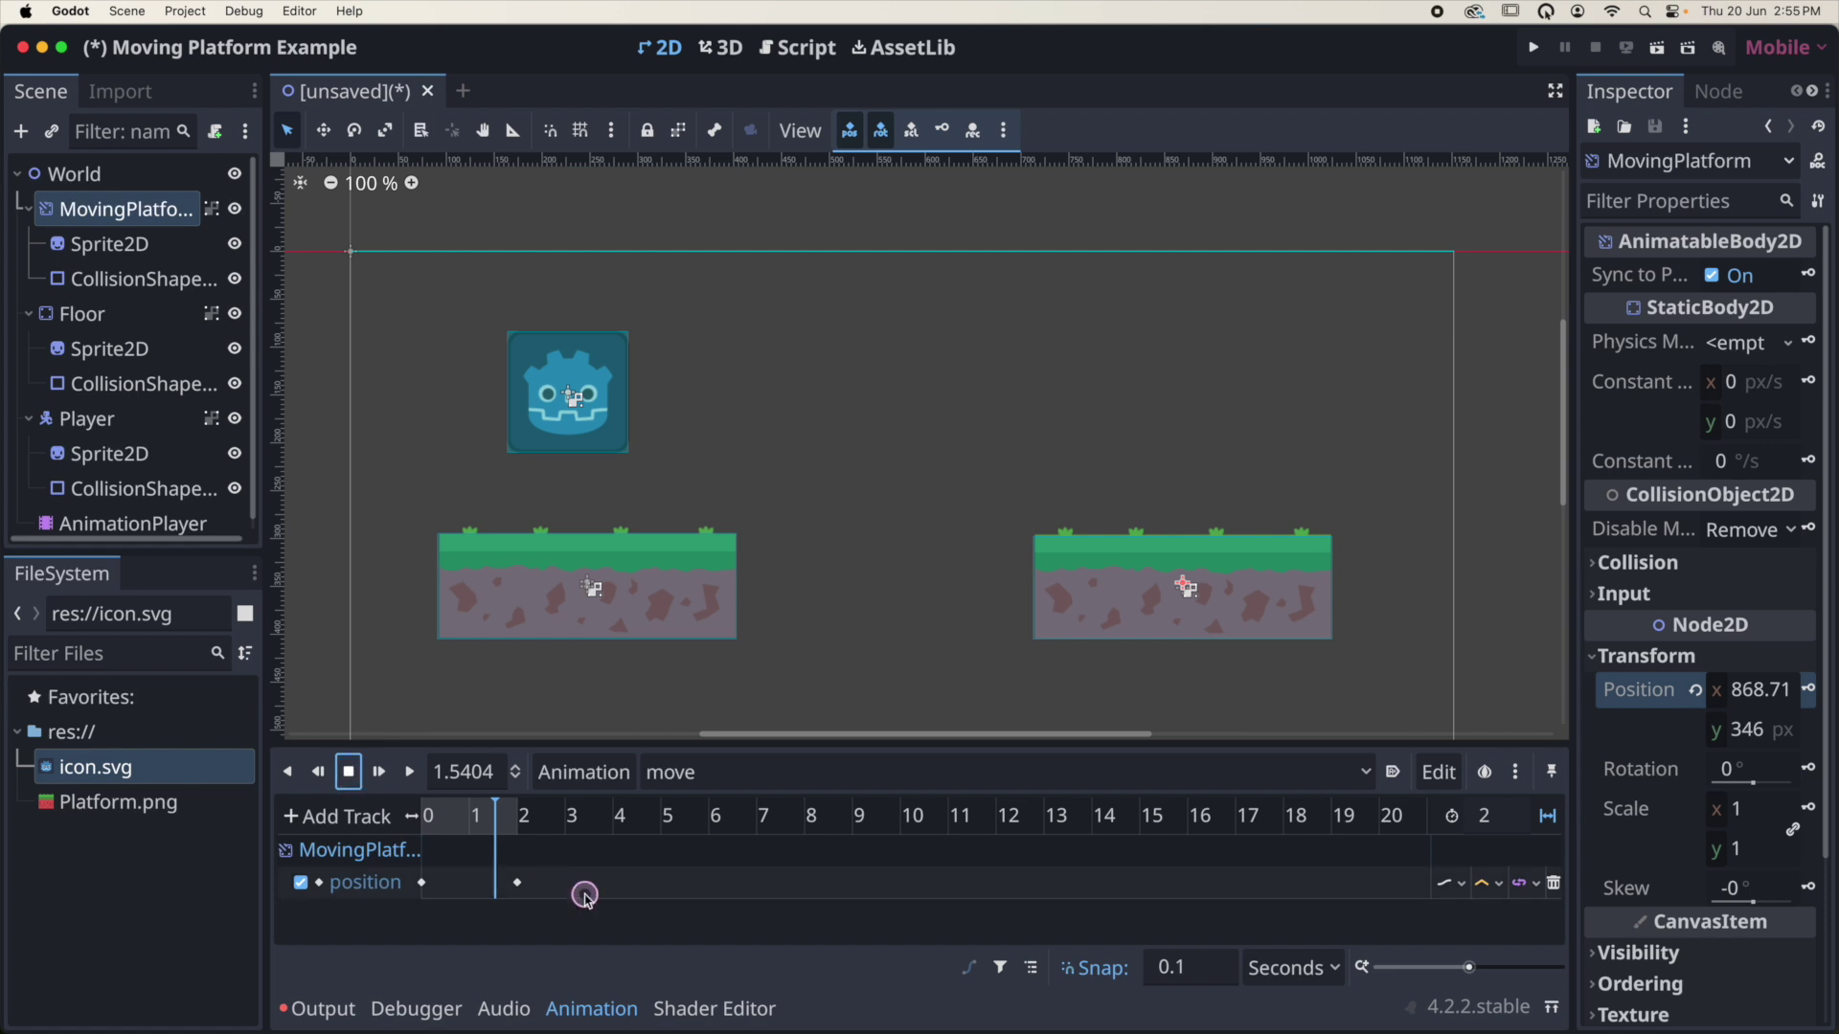
pyautogui.click(702, 471)
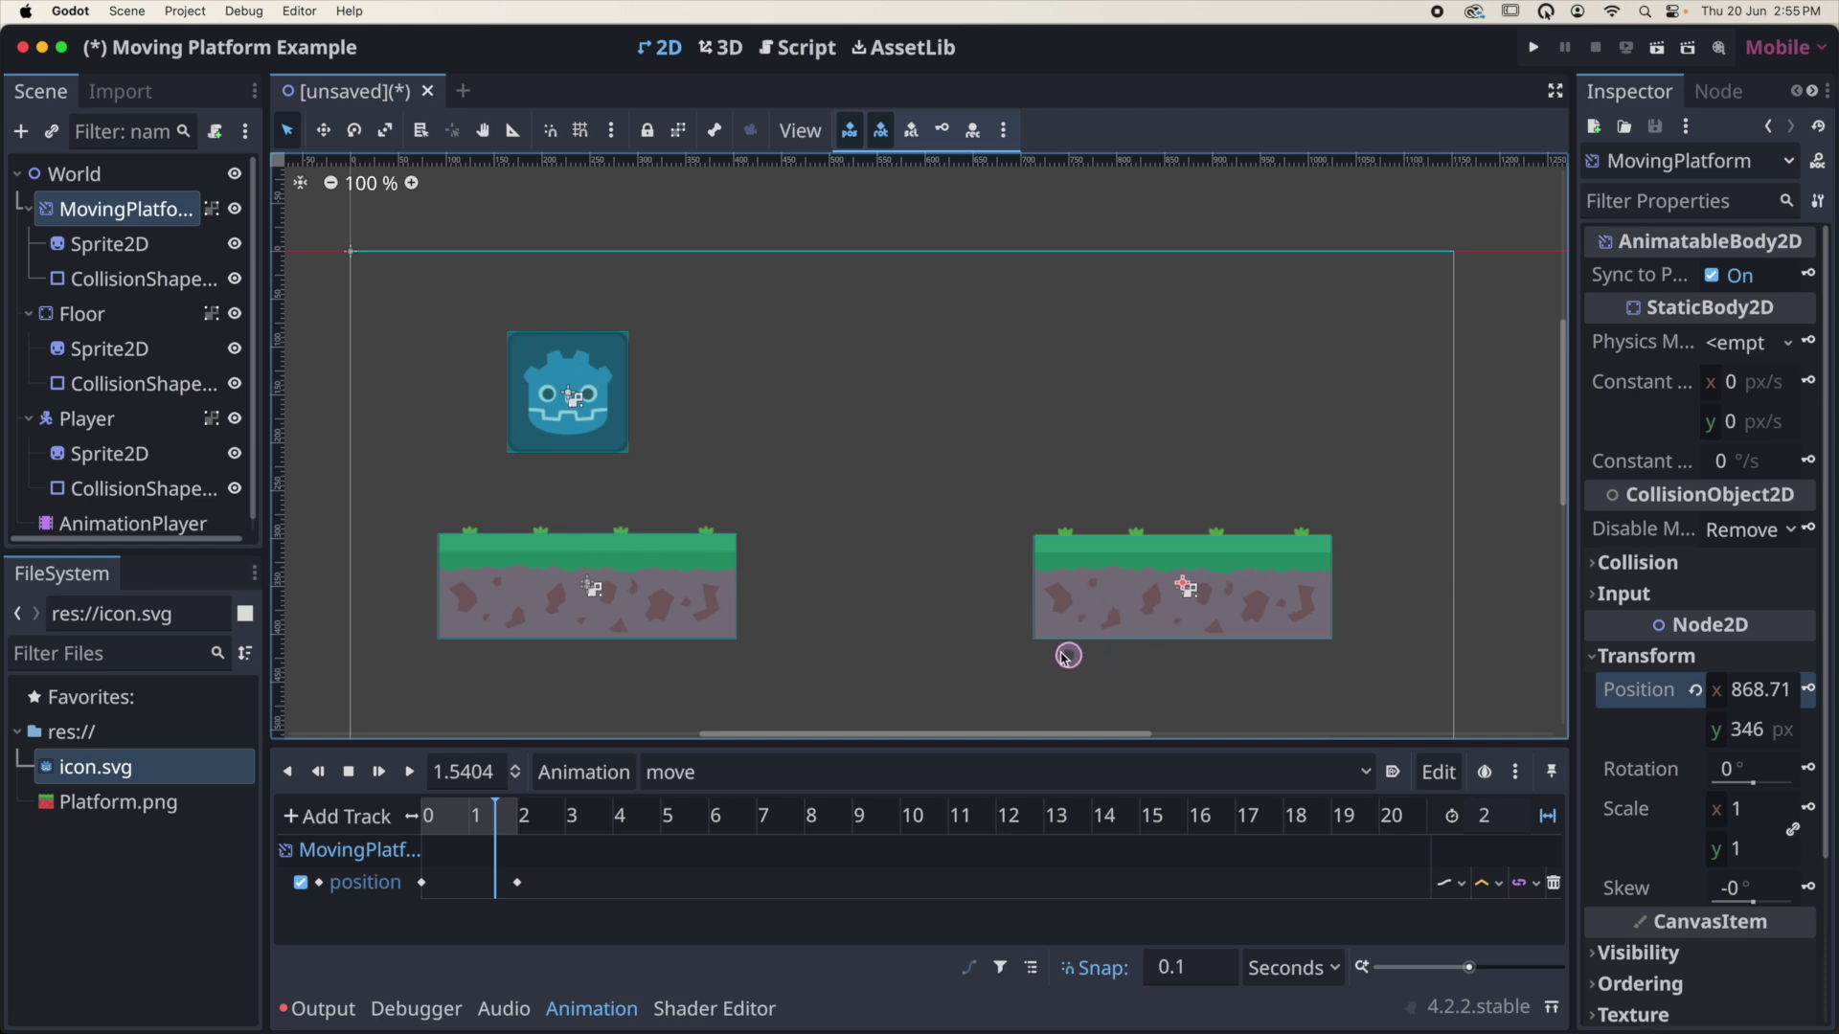
# Attach a new World.gd script to World and delete its _process function
pyautogui.click(84, 176)
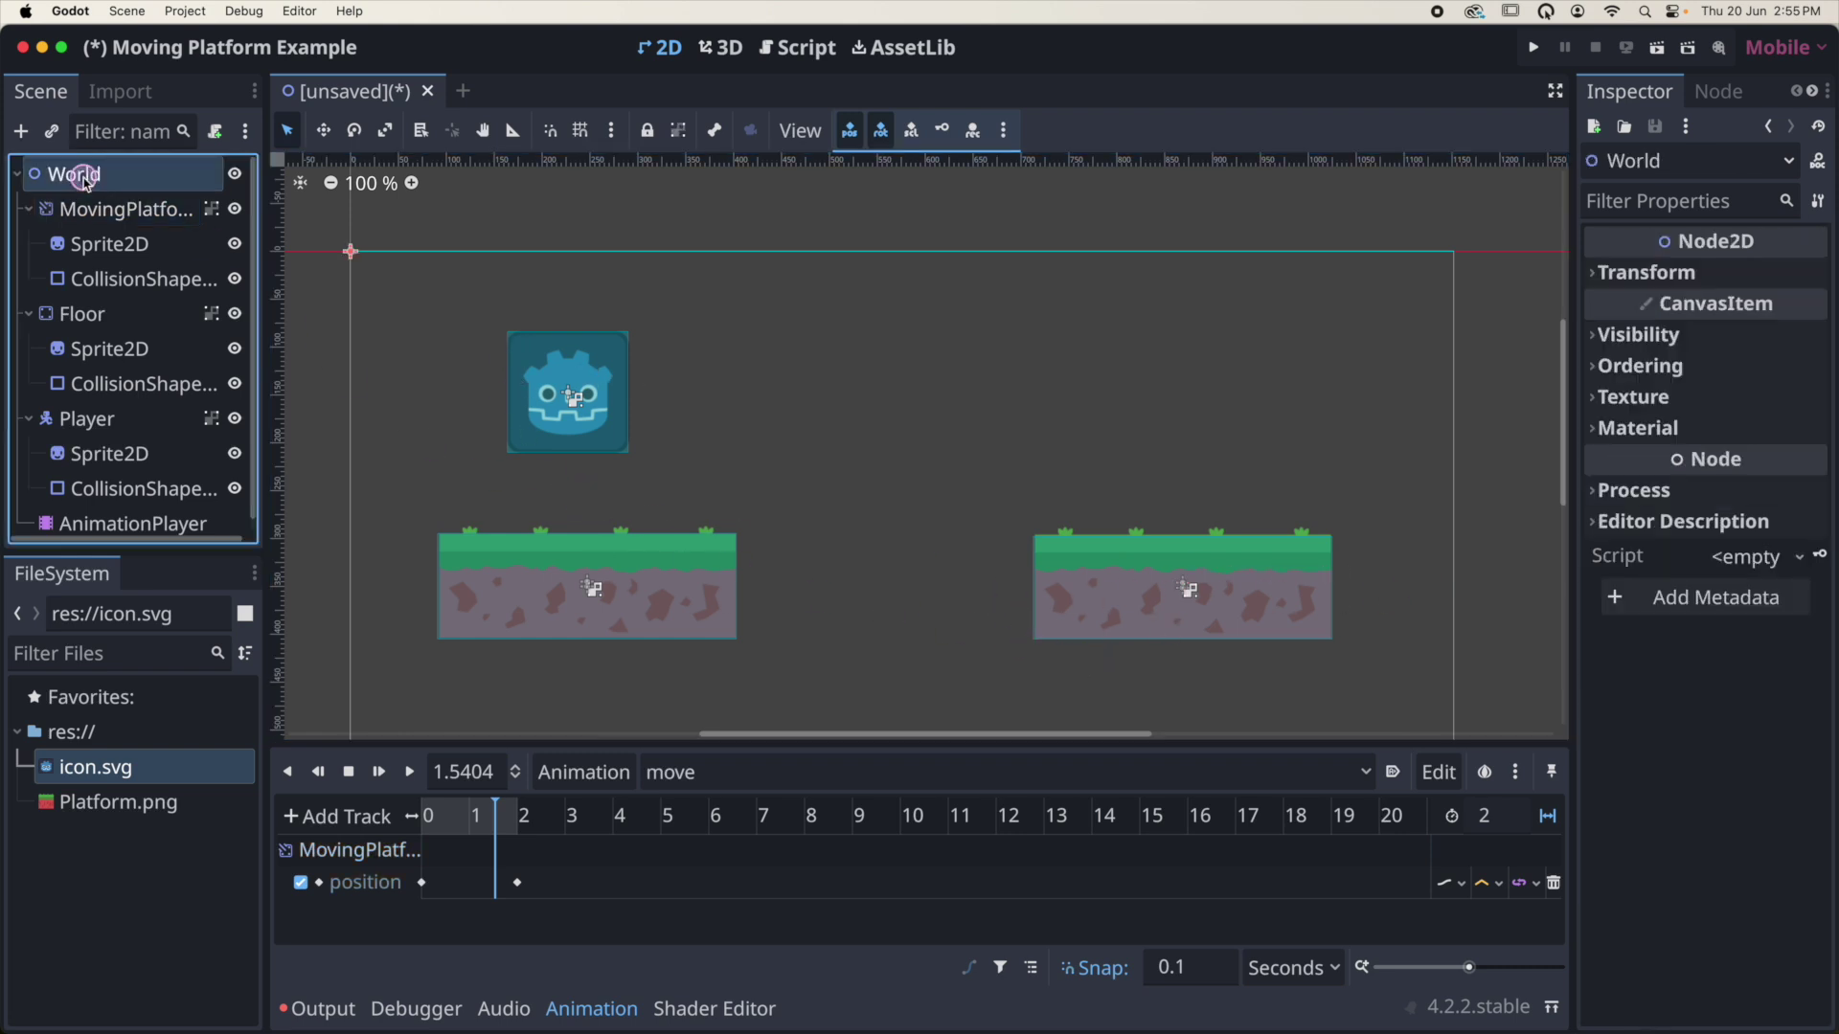
pyautogui.click(215, 131)
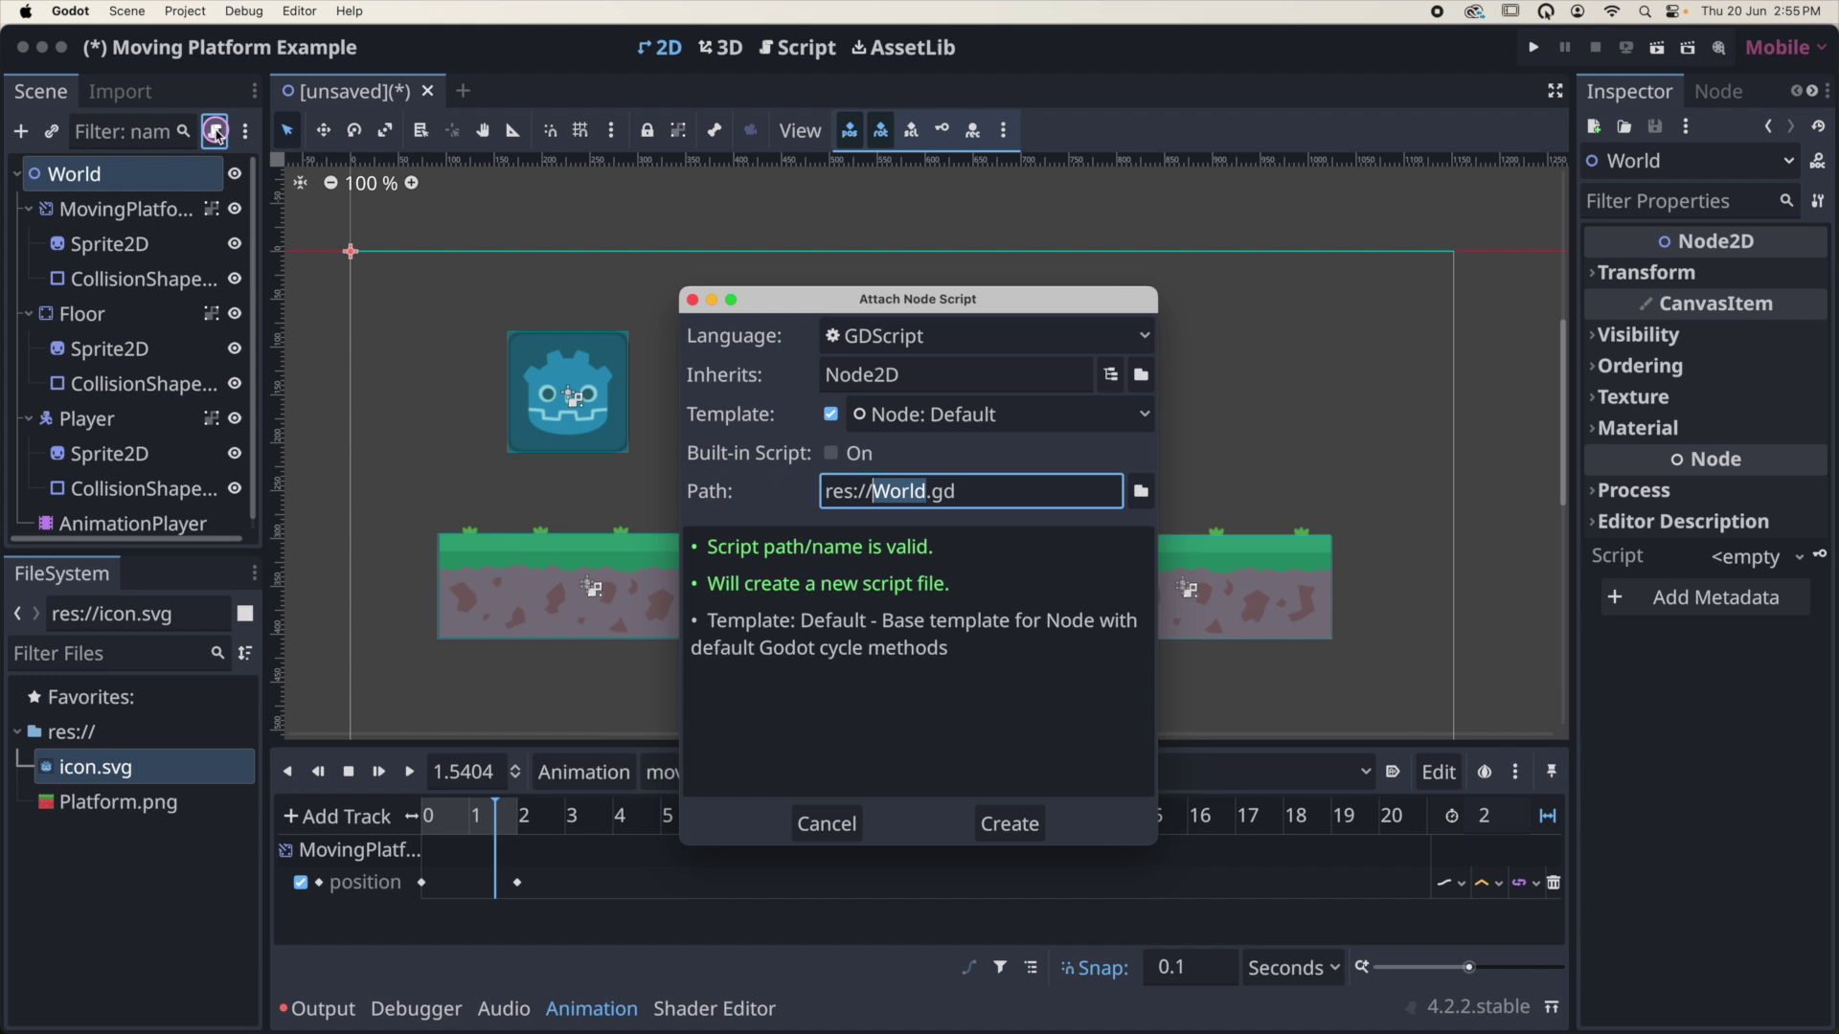
pyautogui.click(1010, 826)
pyautogui.click(650, 518)
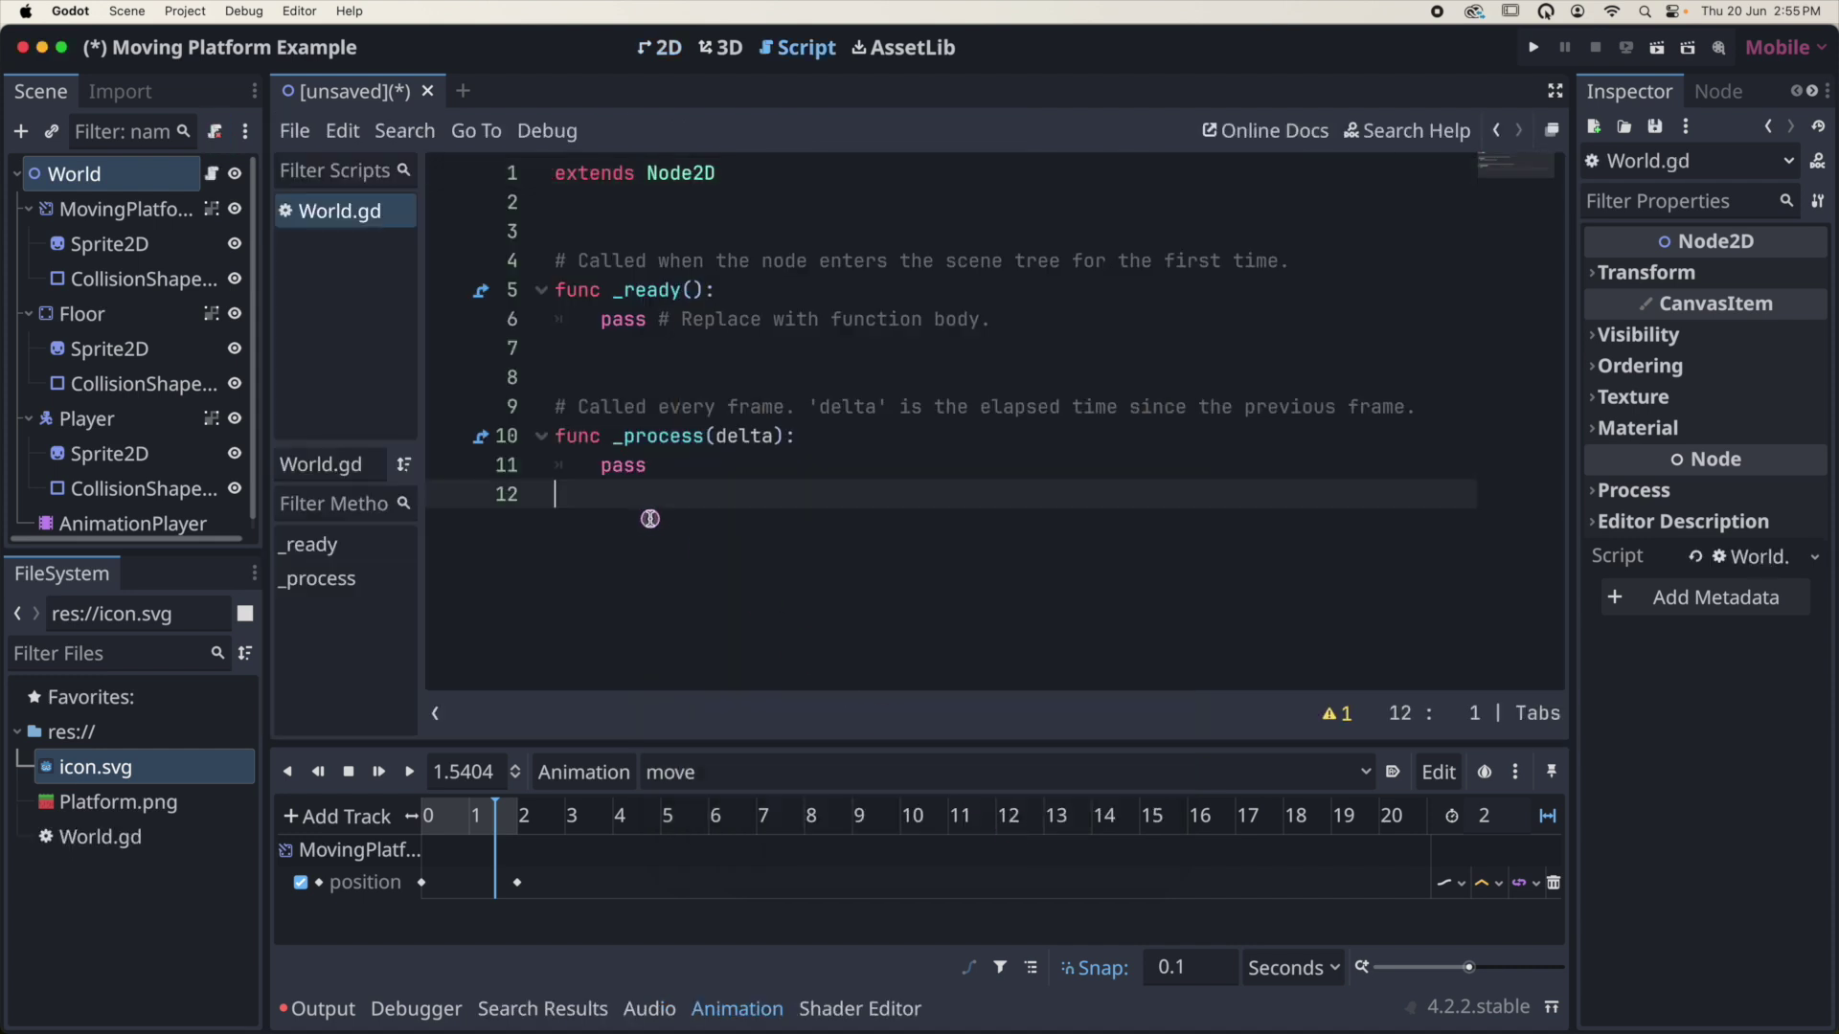
pyautogui.moveTo(651, 518); pyautogui.dragTo(529, 387)
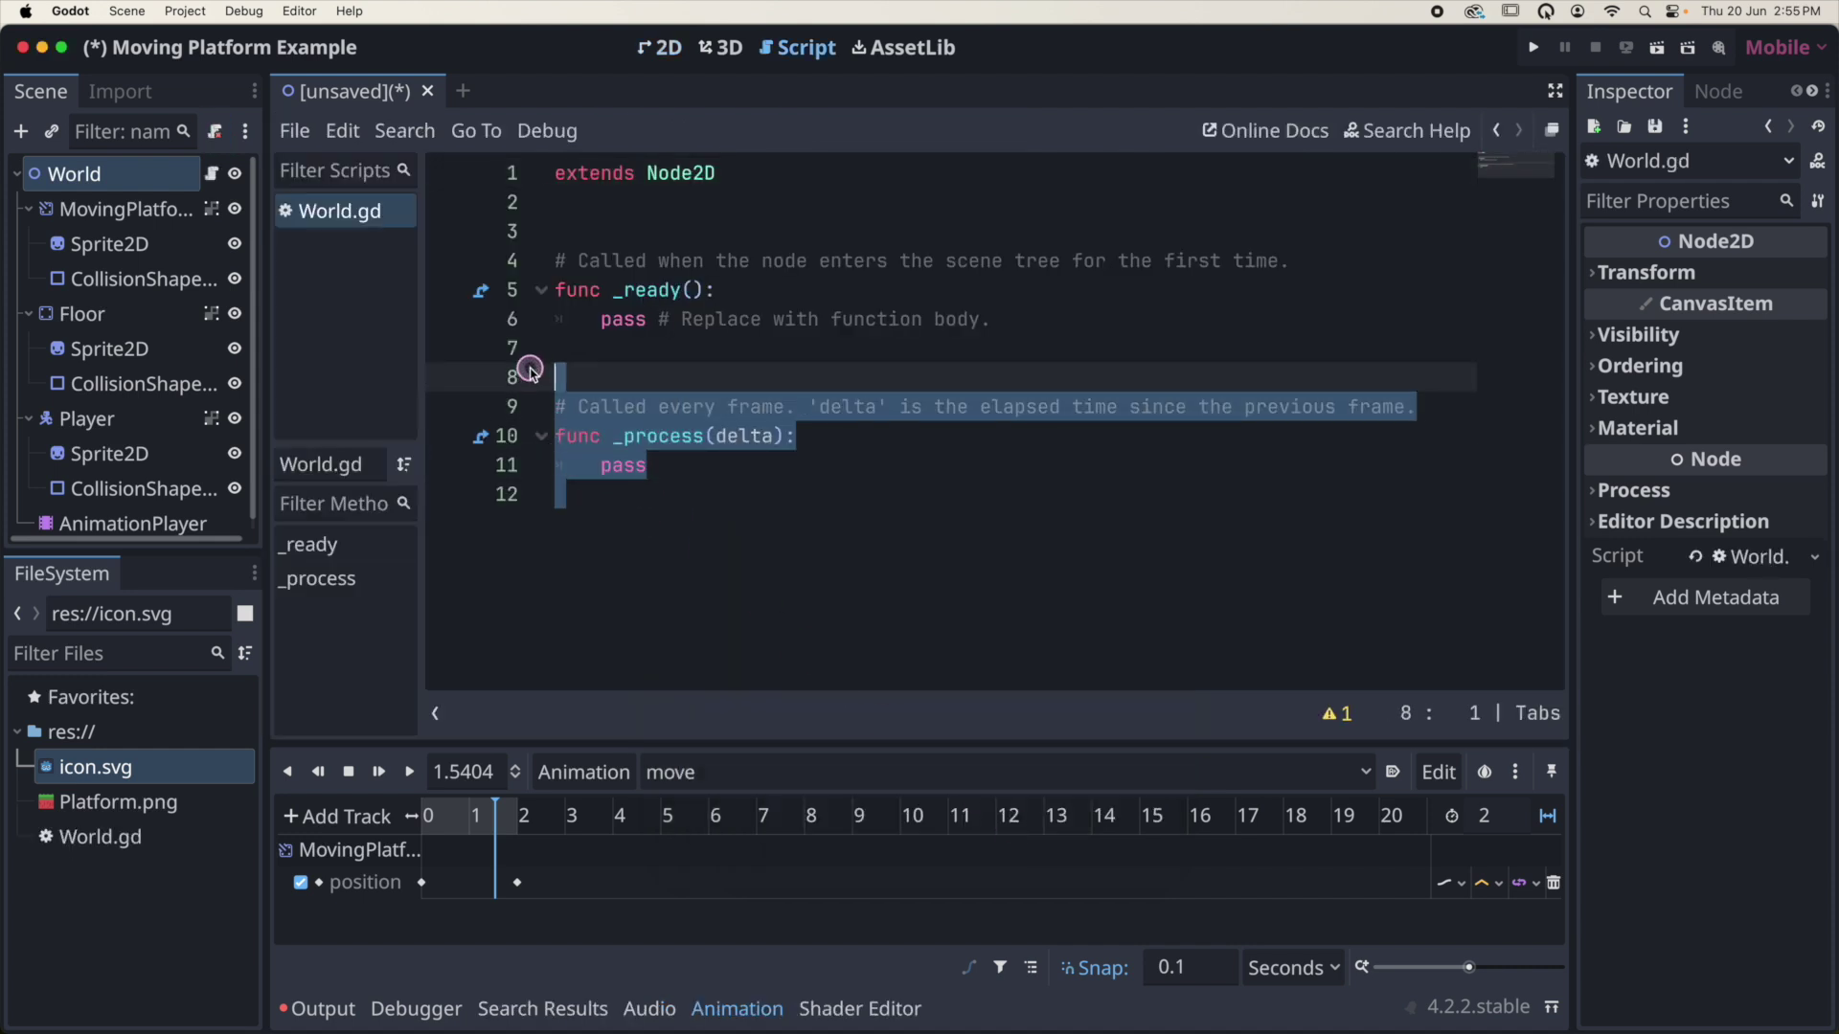
pyautogui.press('BackSpace')
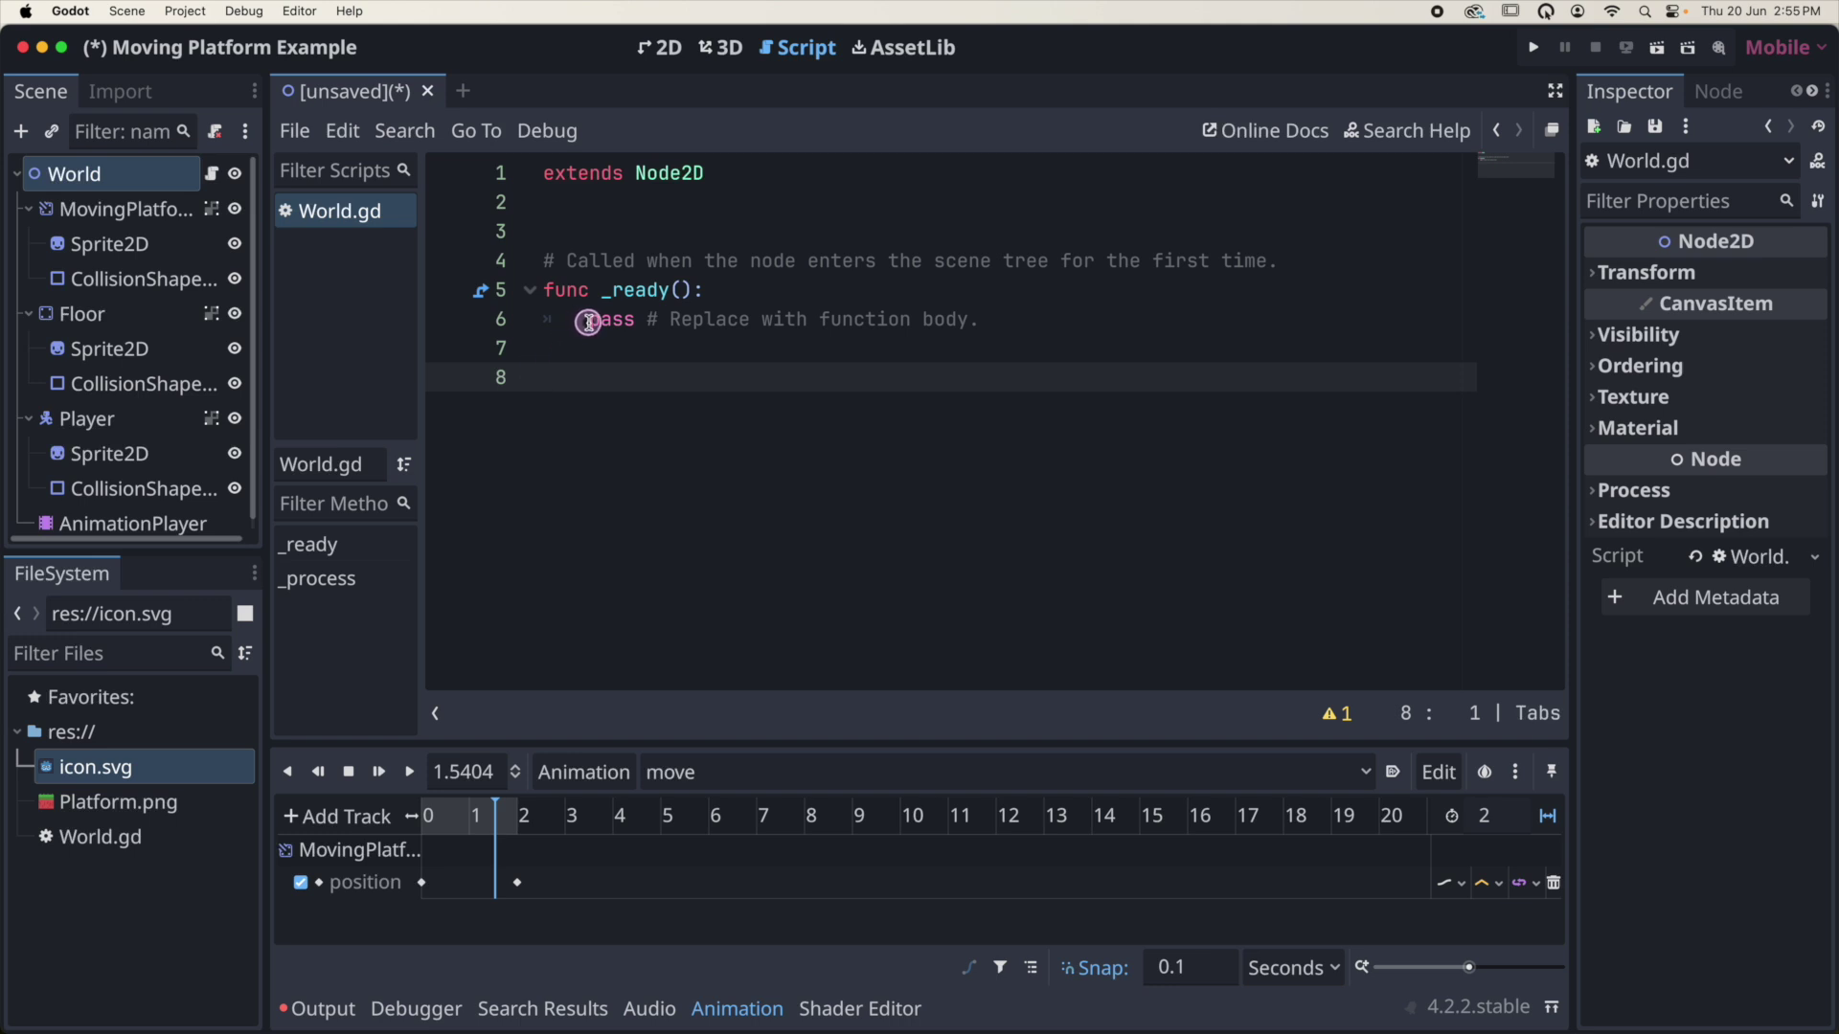
# Replace pass in _ready with $AnimationPlayer.play("move") and start saving the scene
pyautogui.moveTo(589, 322); pyautogui.dragTo(978, 317)
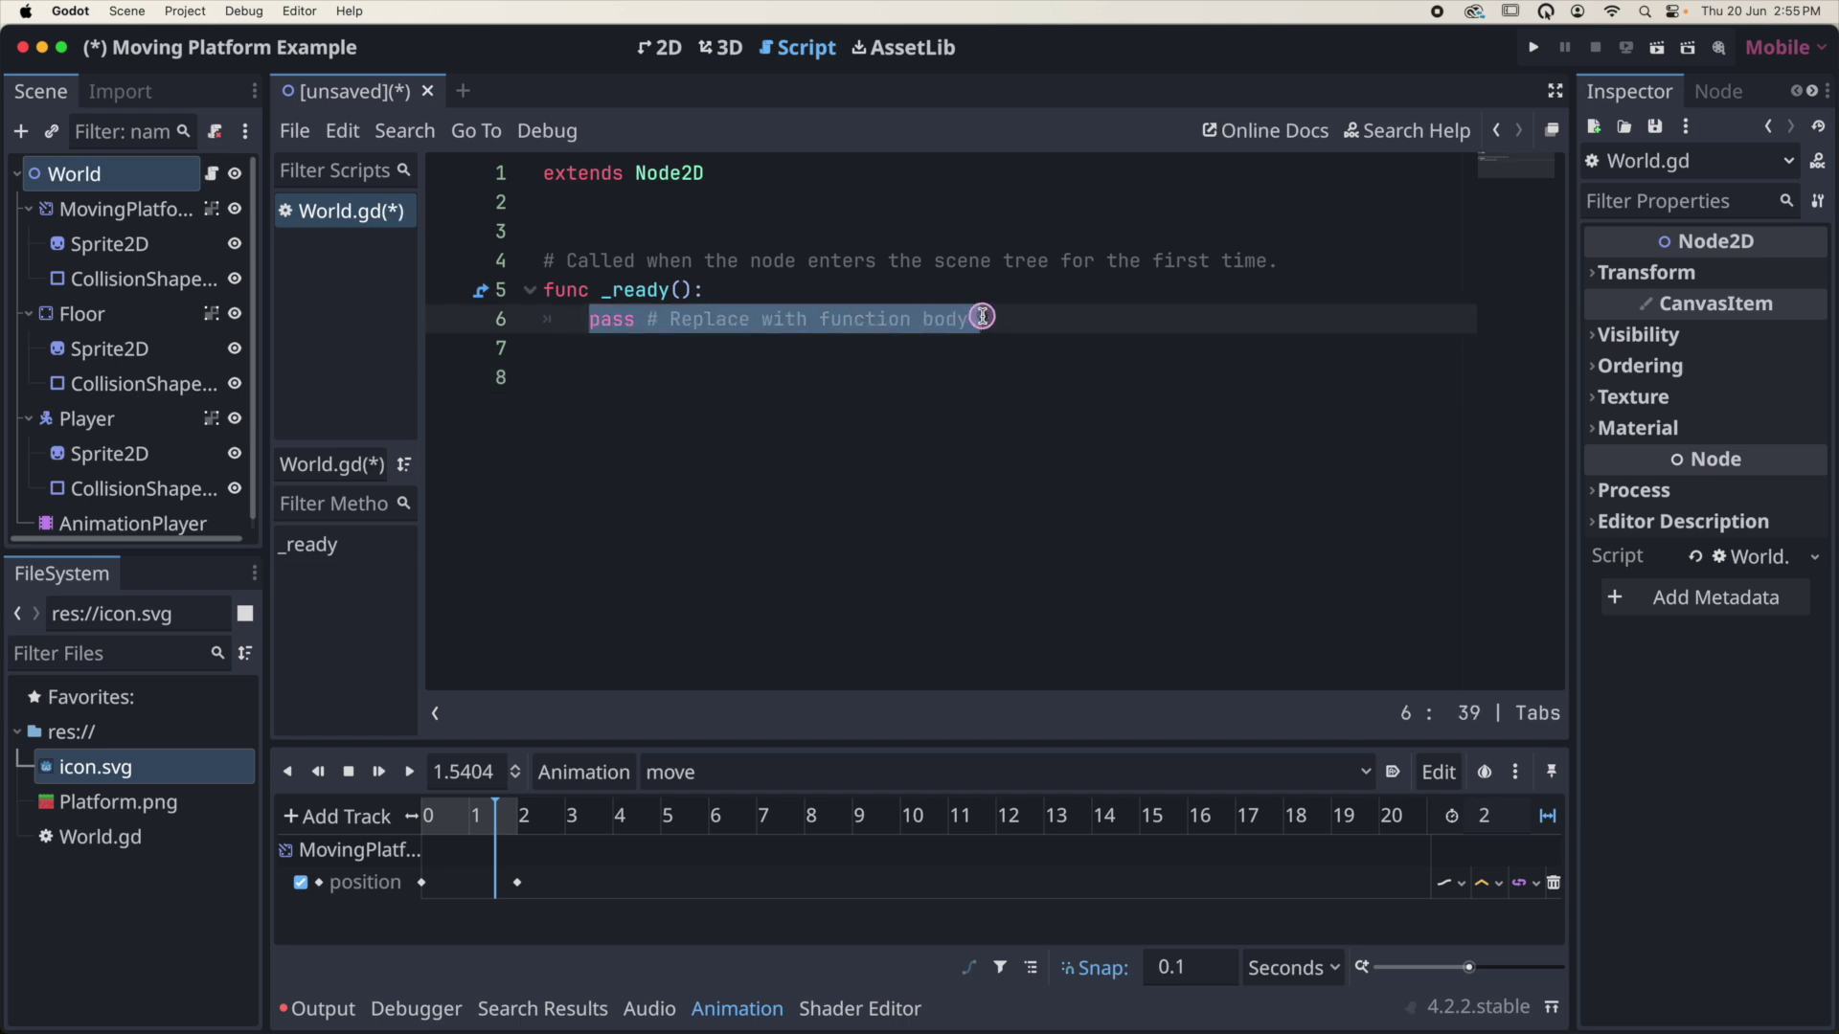
pyautogui.press('BackSpace')
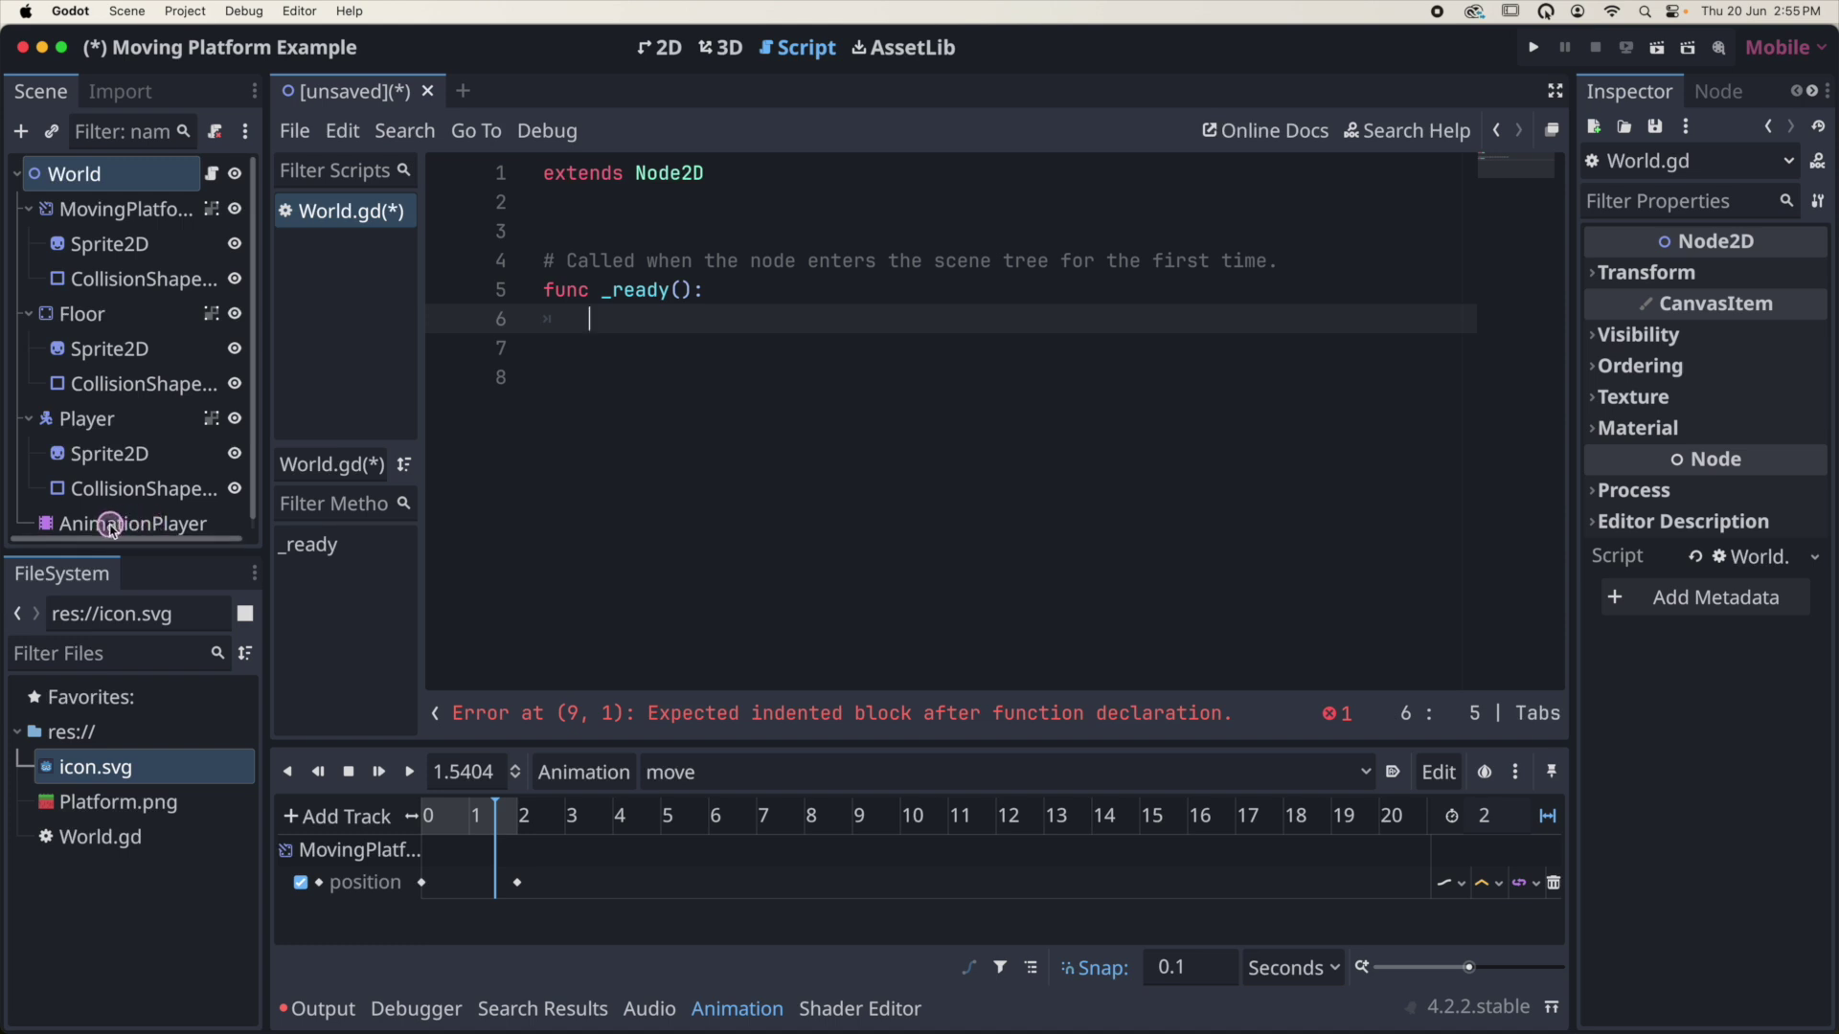
pyautogui.click(109, 525)
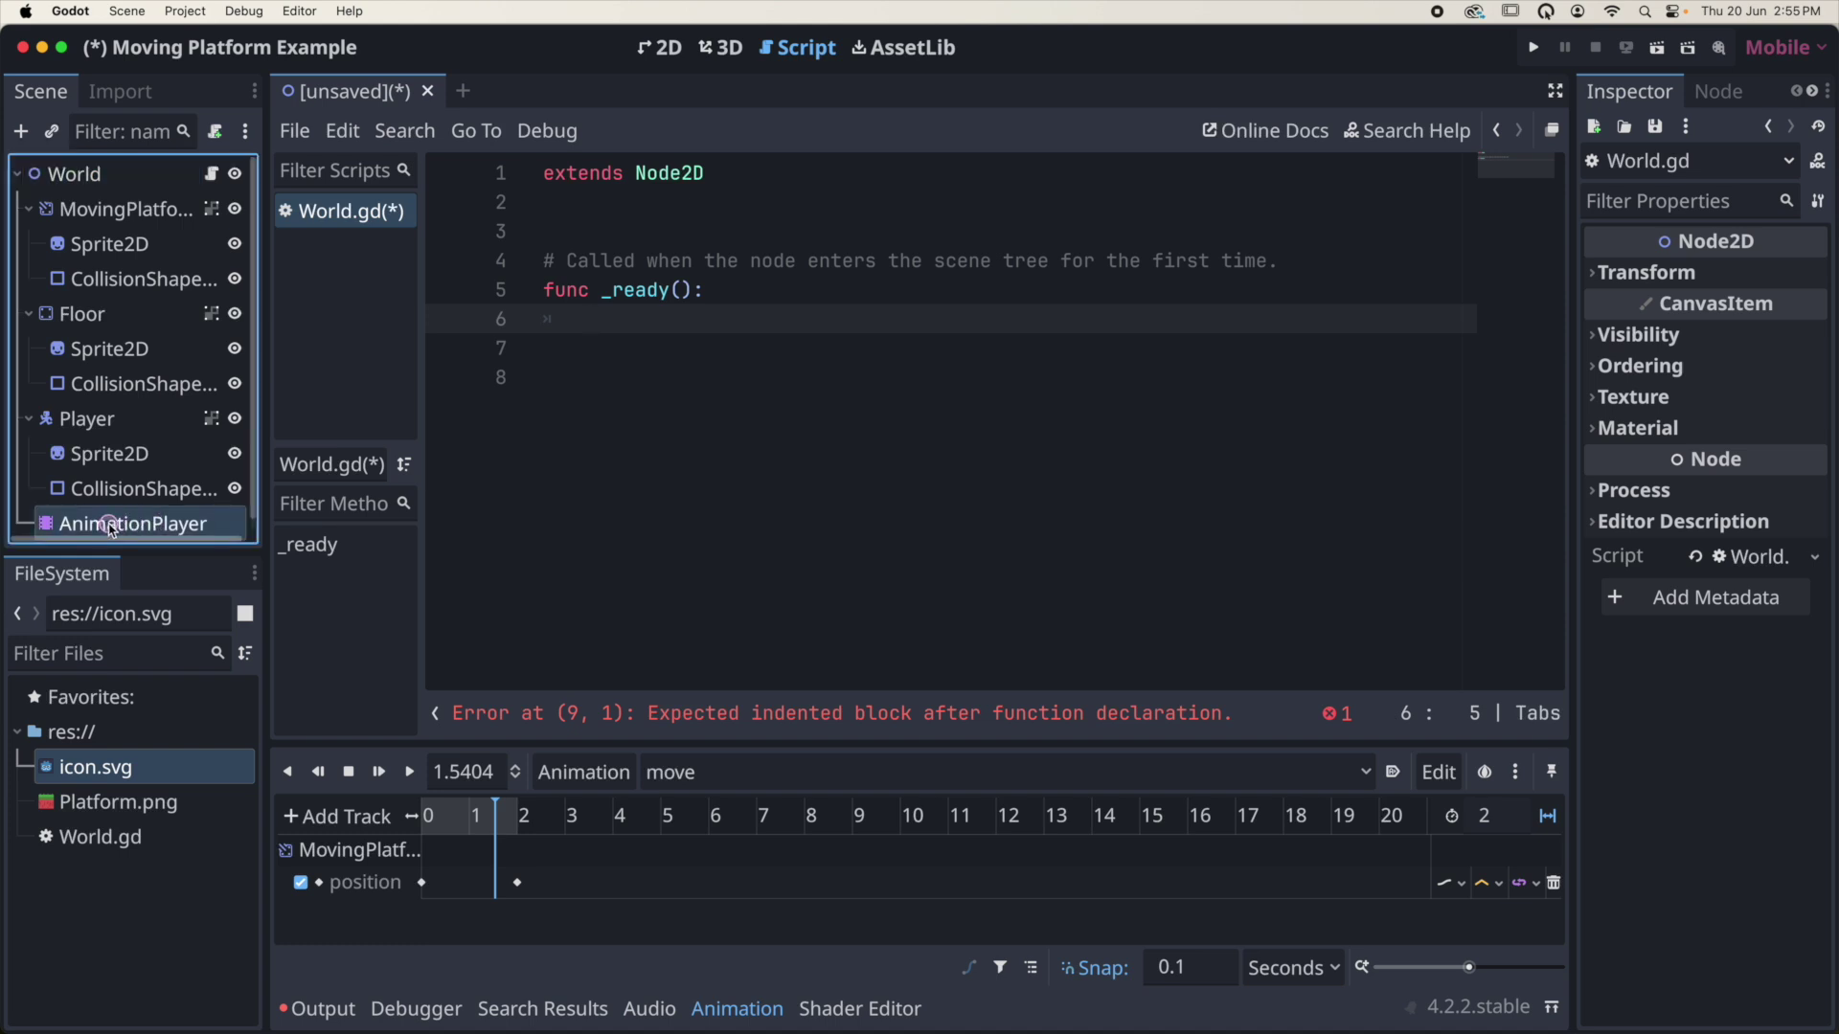
pyautogui.moveTo(112, 523); pyautogui.dragTo(610, 317)
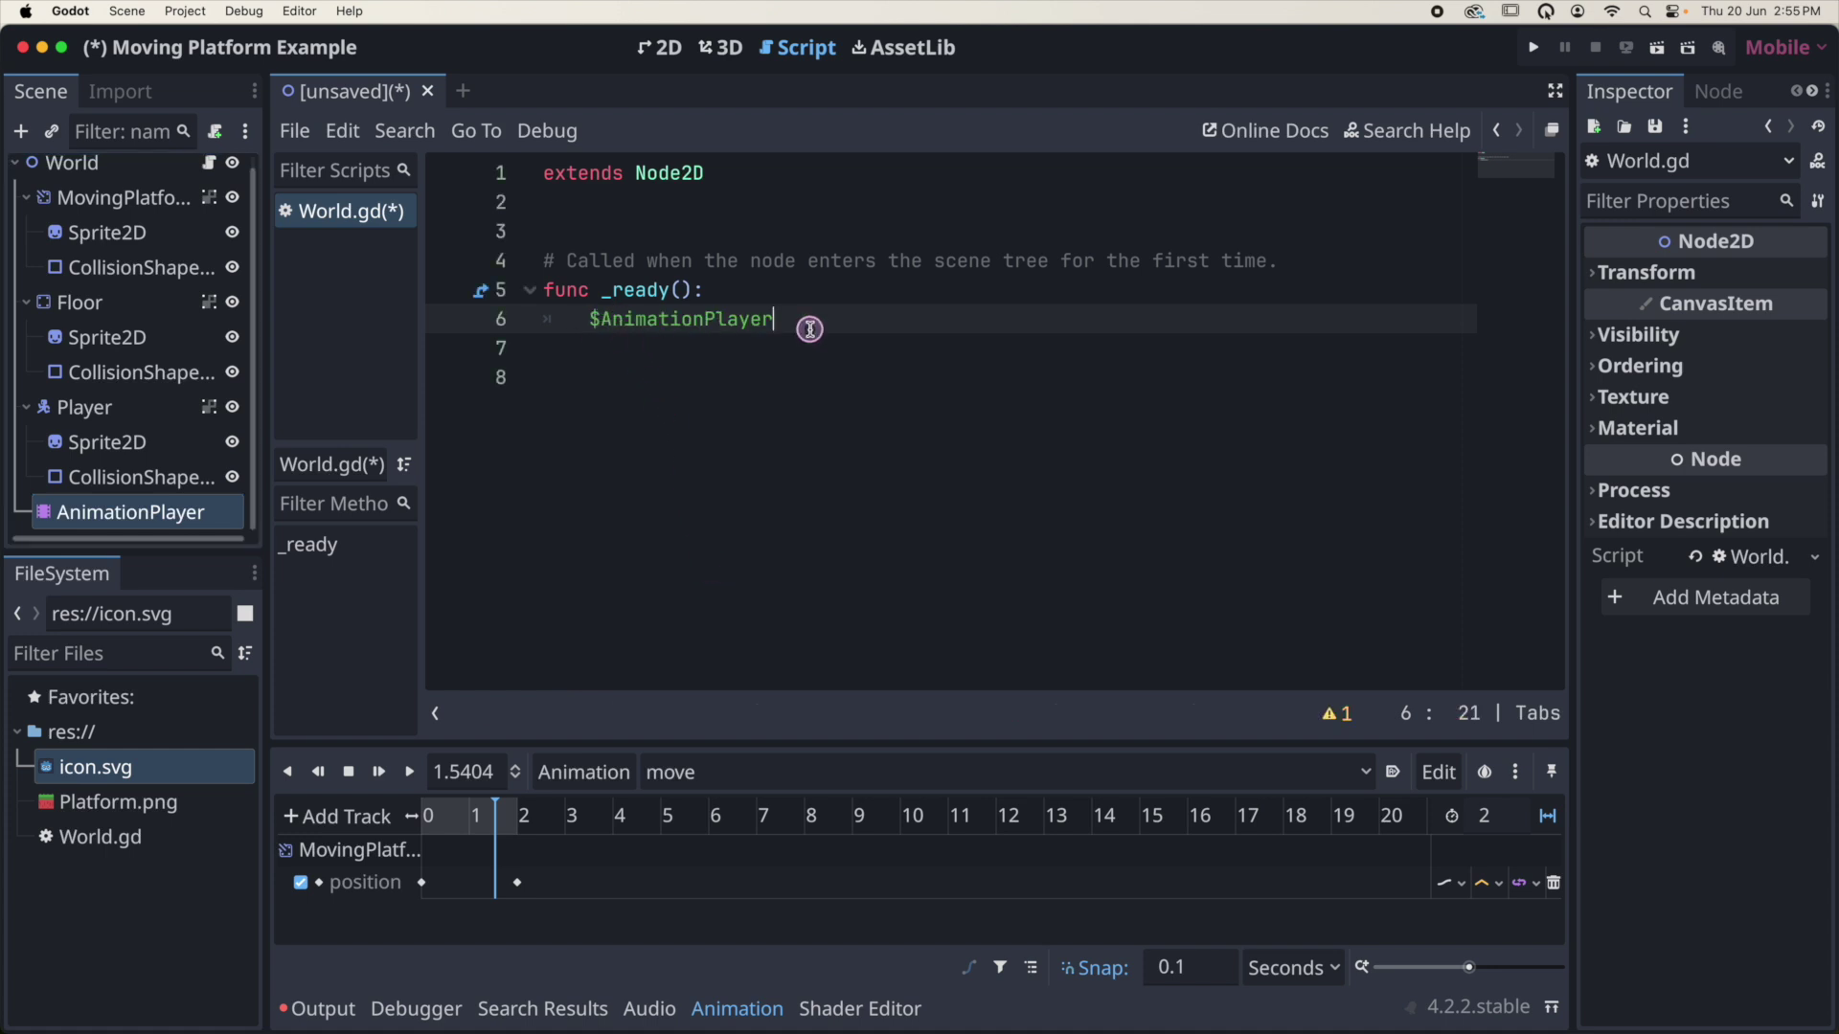
pyautogui.write('.pla')
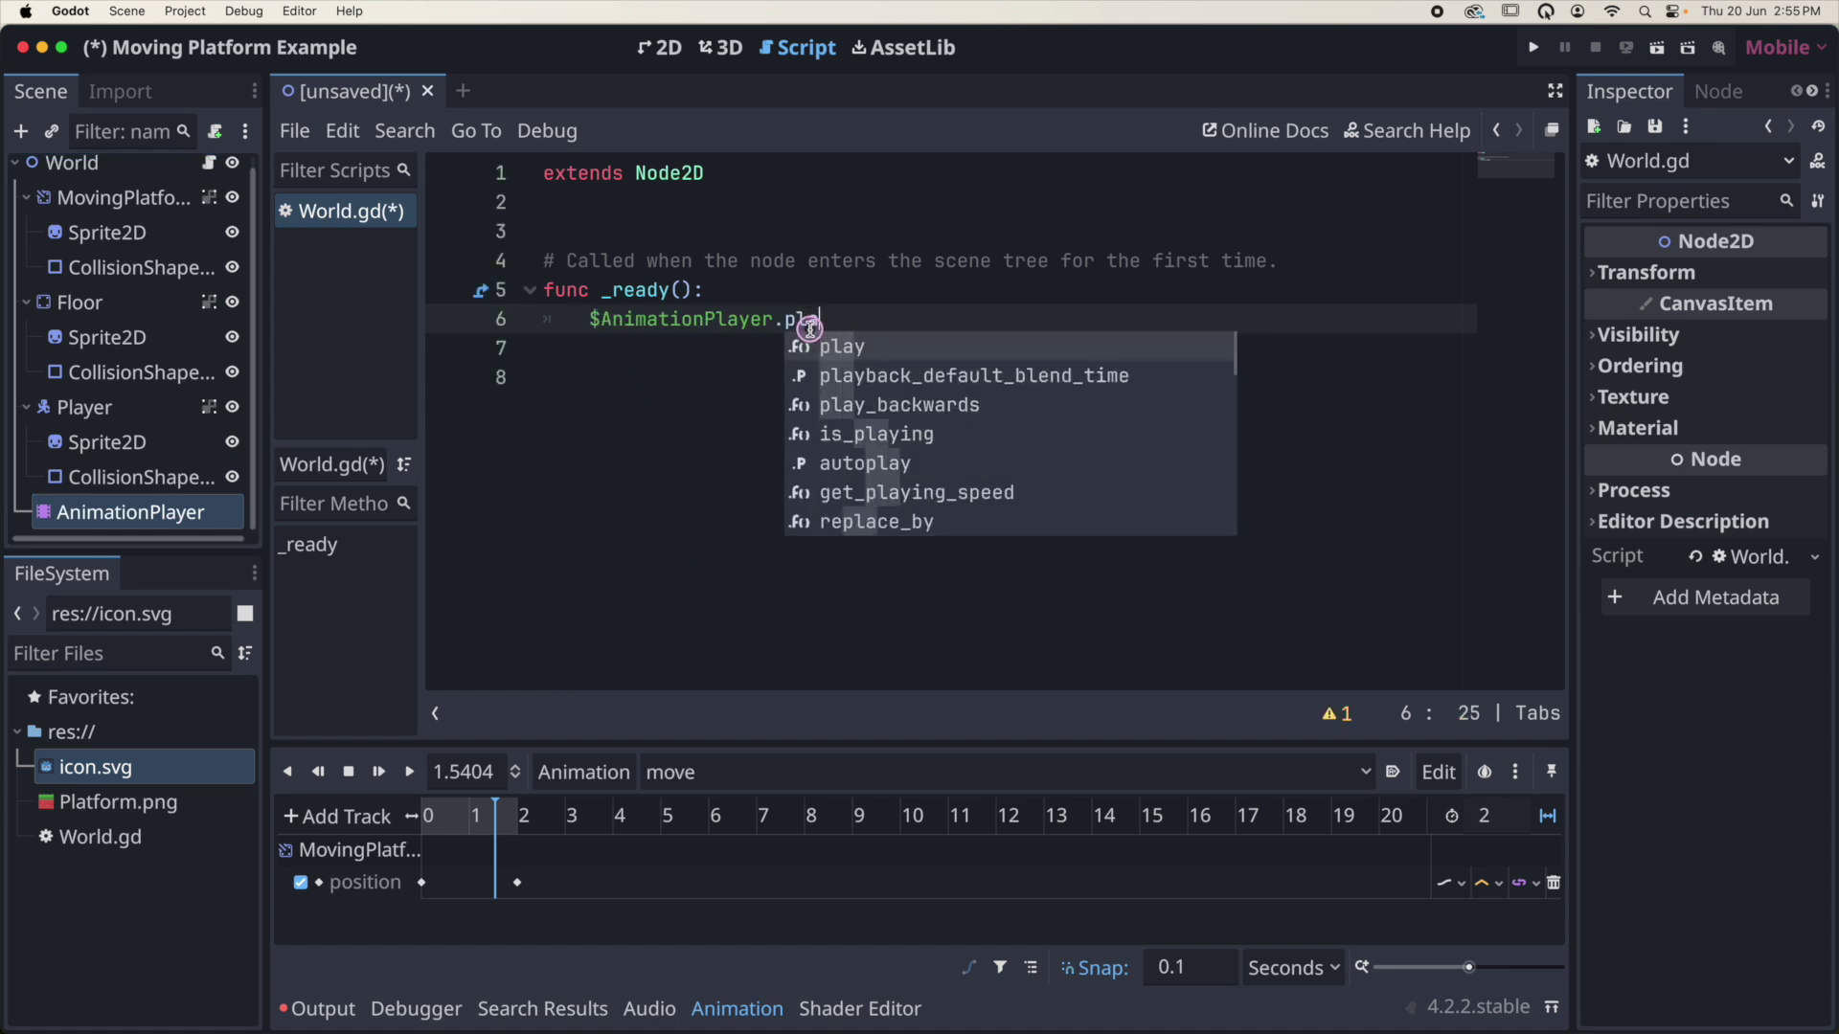
pyautogui.press('Return')
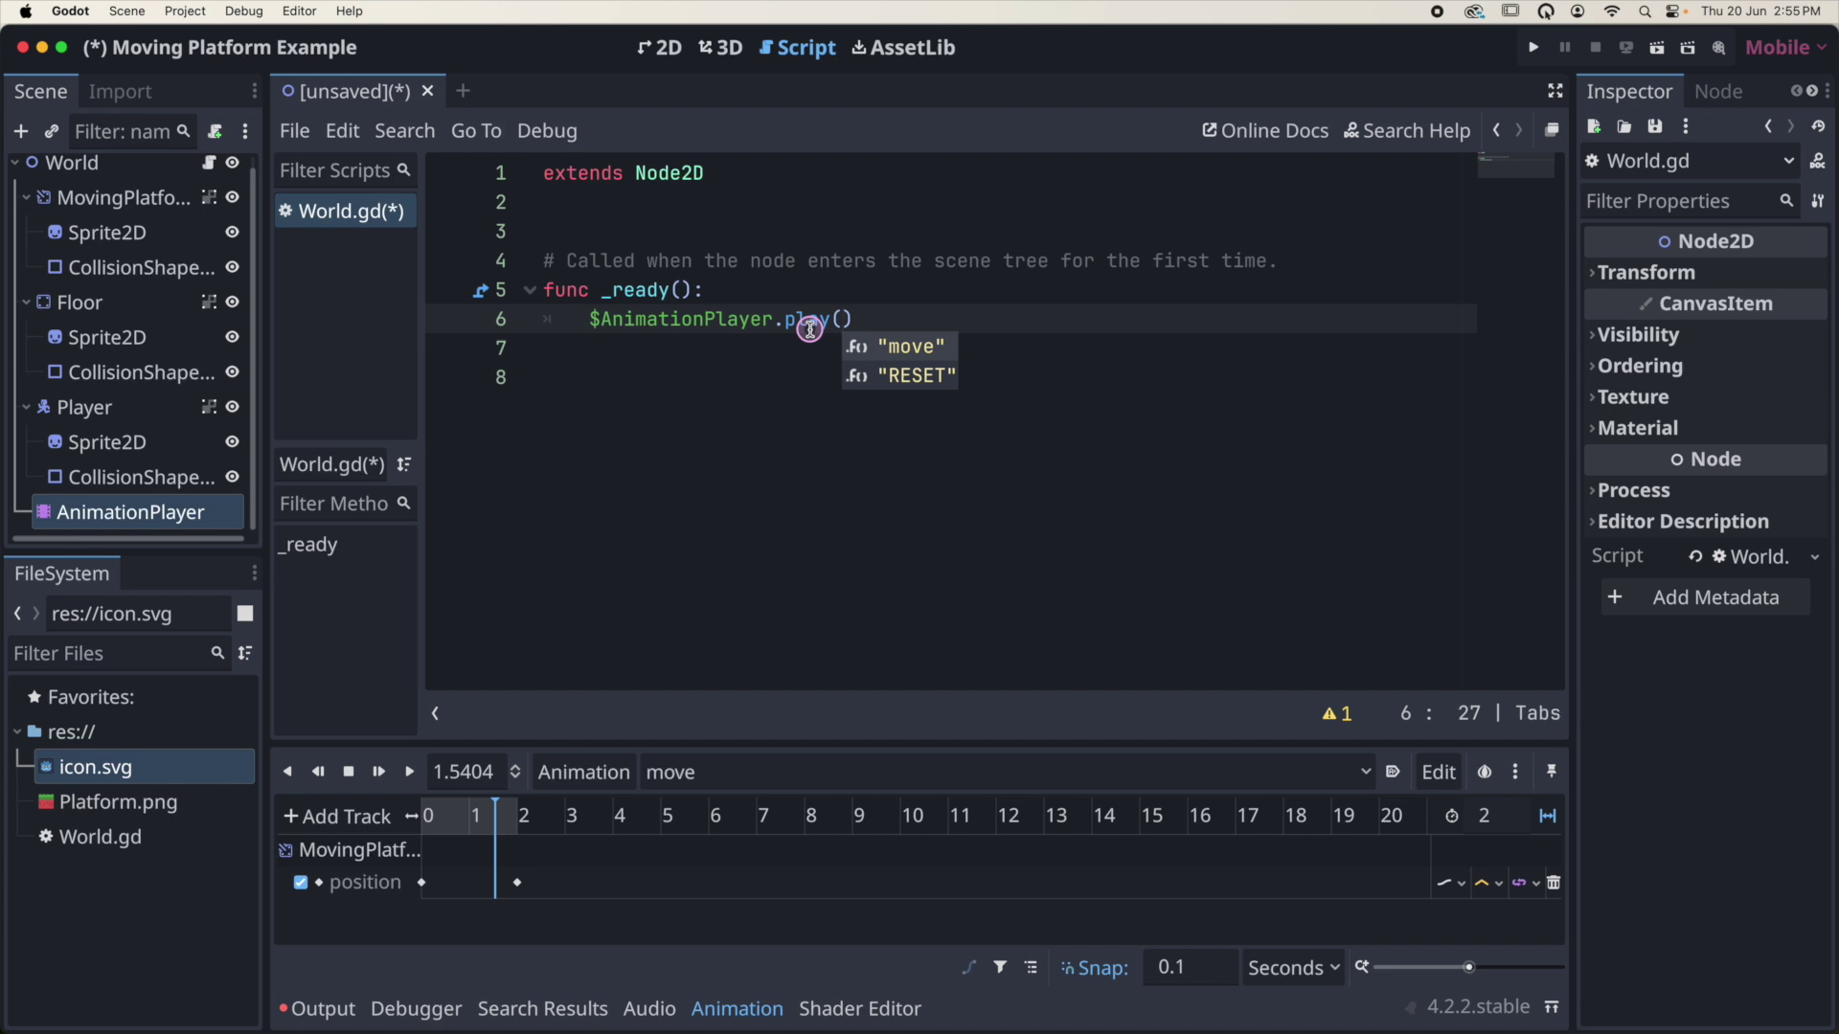
pyautogui.press('Return')
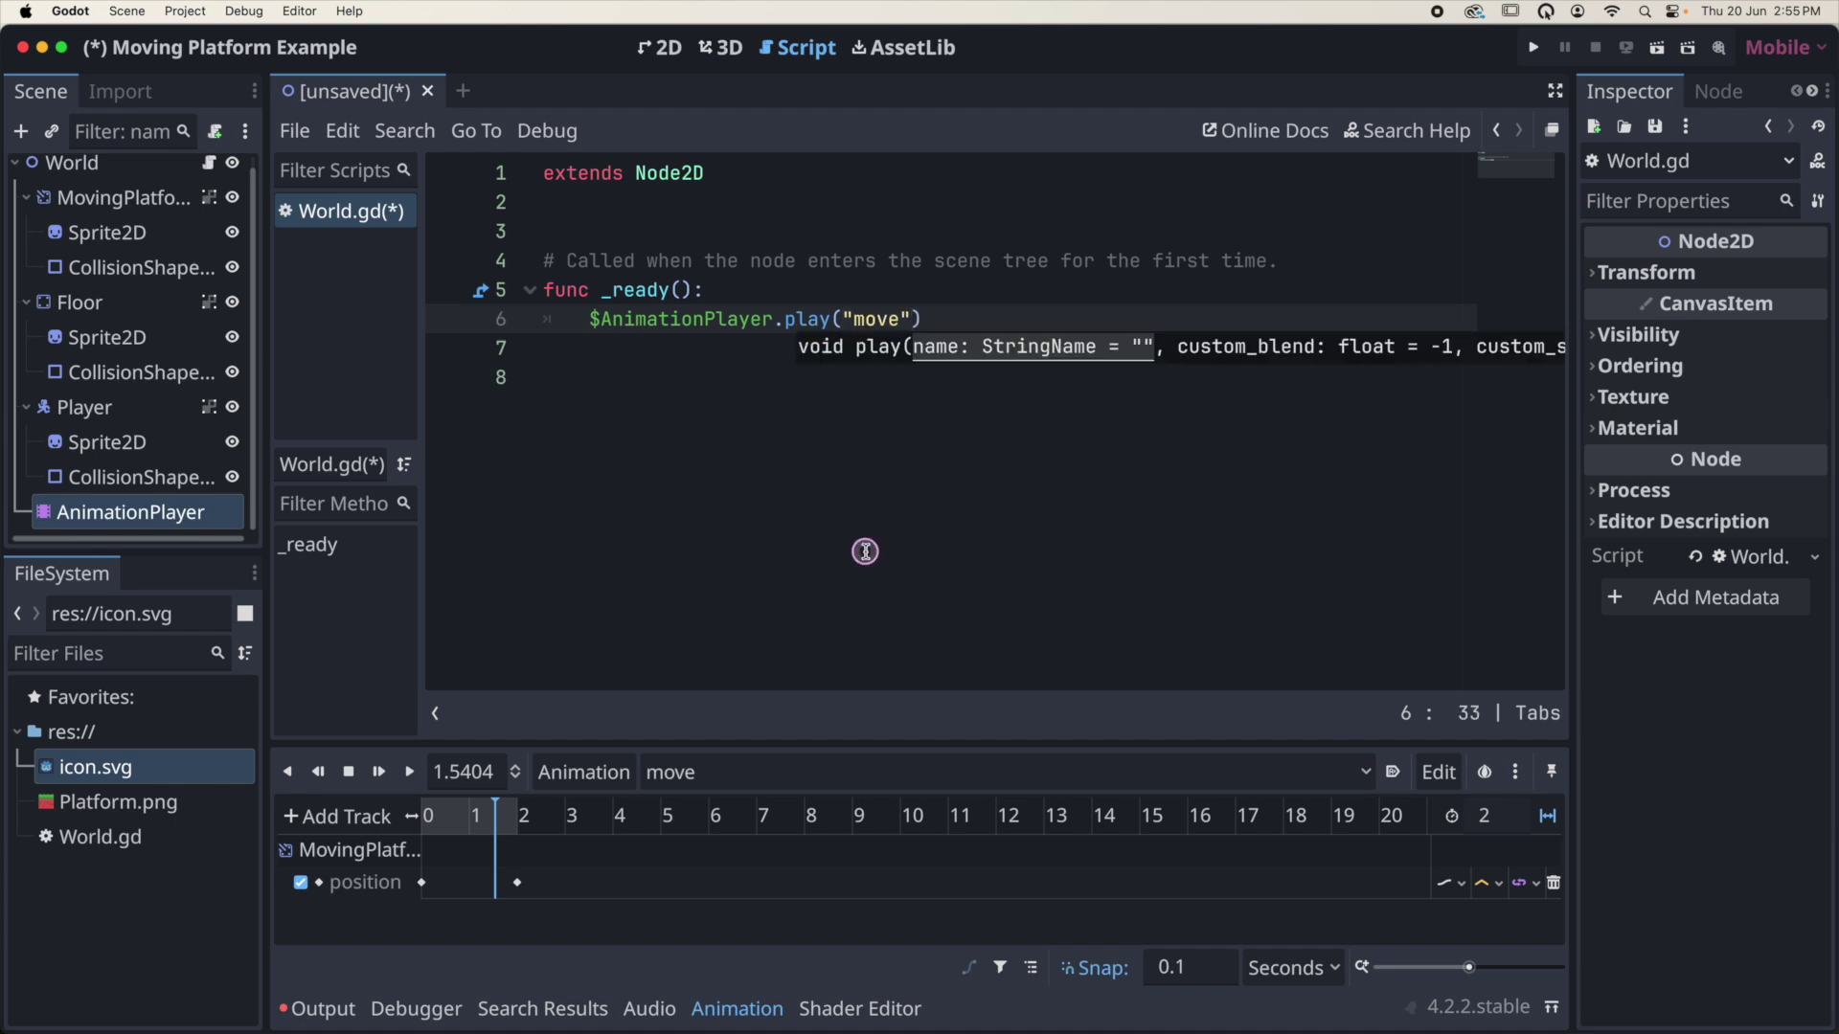
pyautogui.press('super+s')
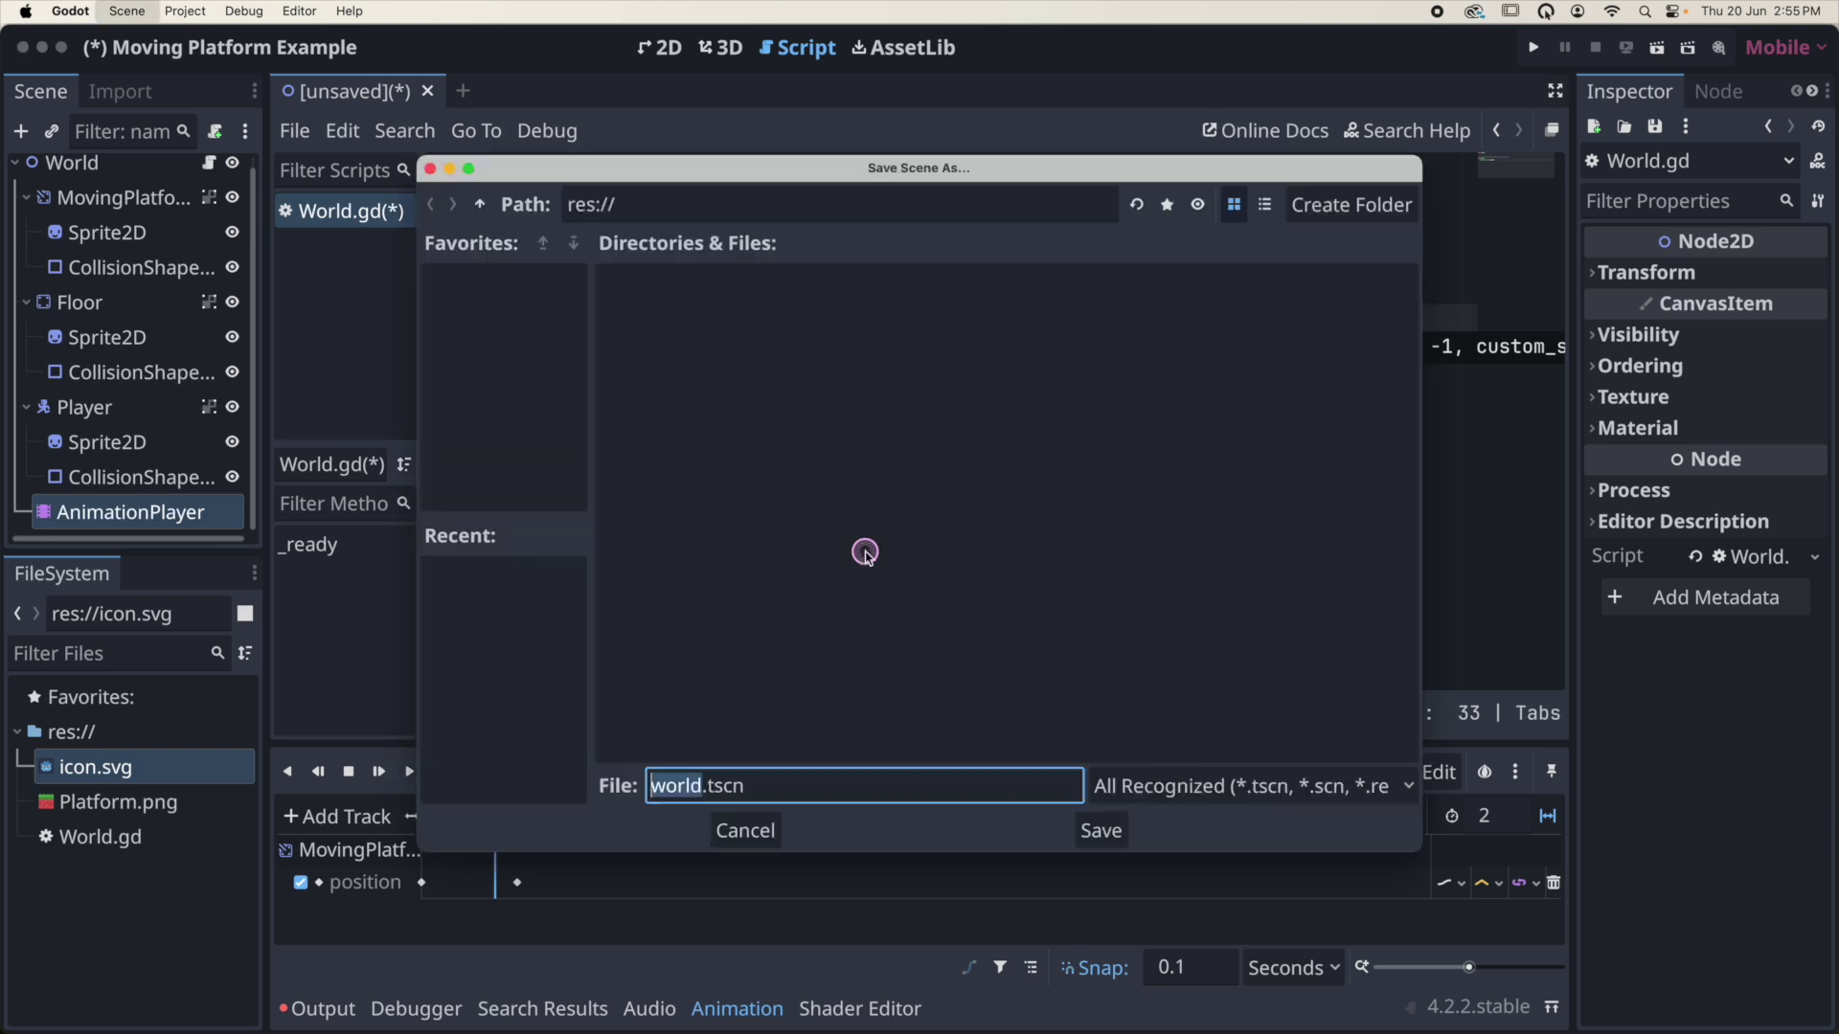
# Save the scene as world.tscn, set it as the main scene, and test-run the game once
pyautogui.click(1102, 832)
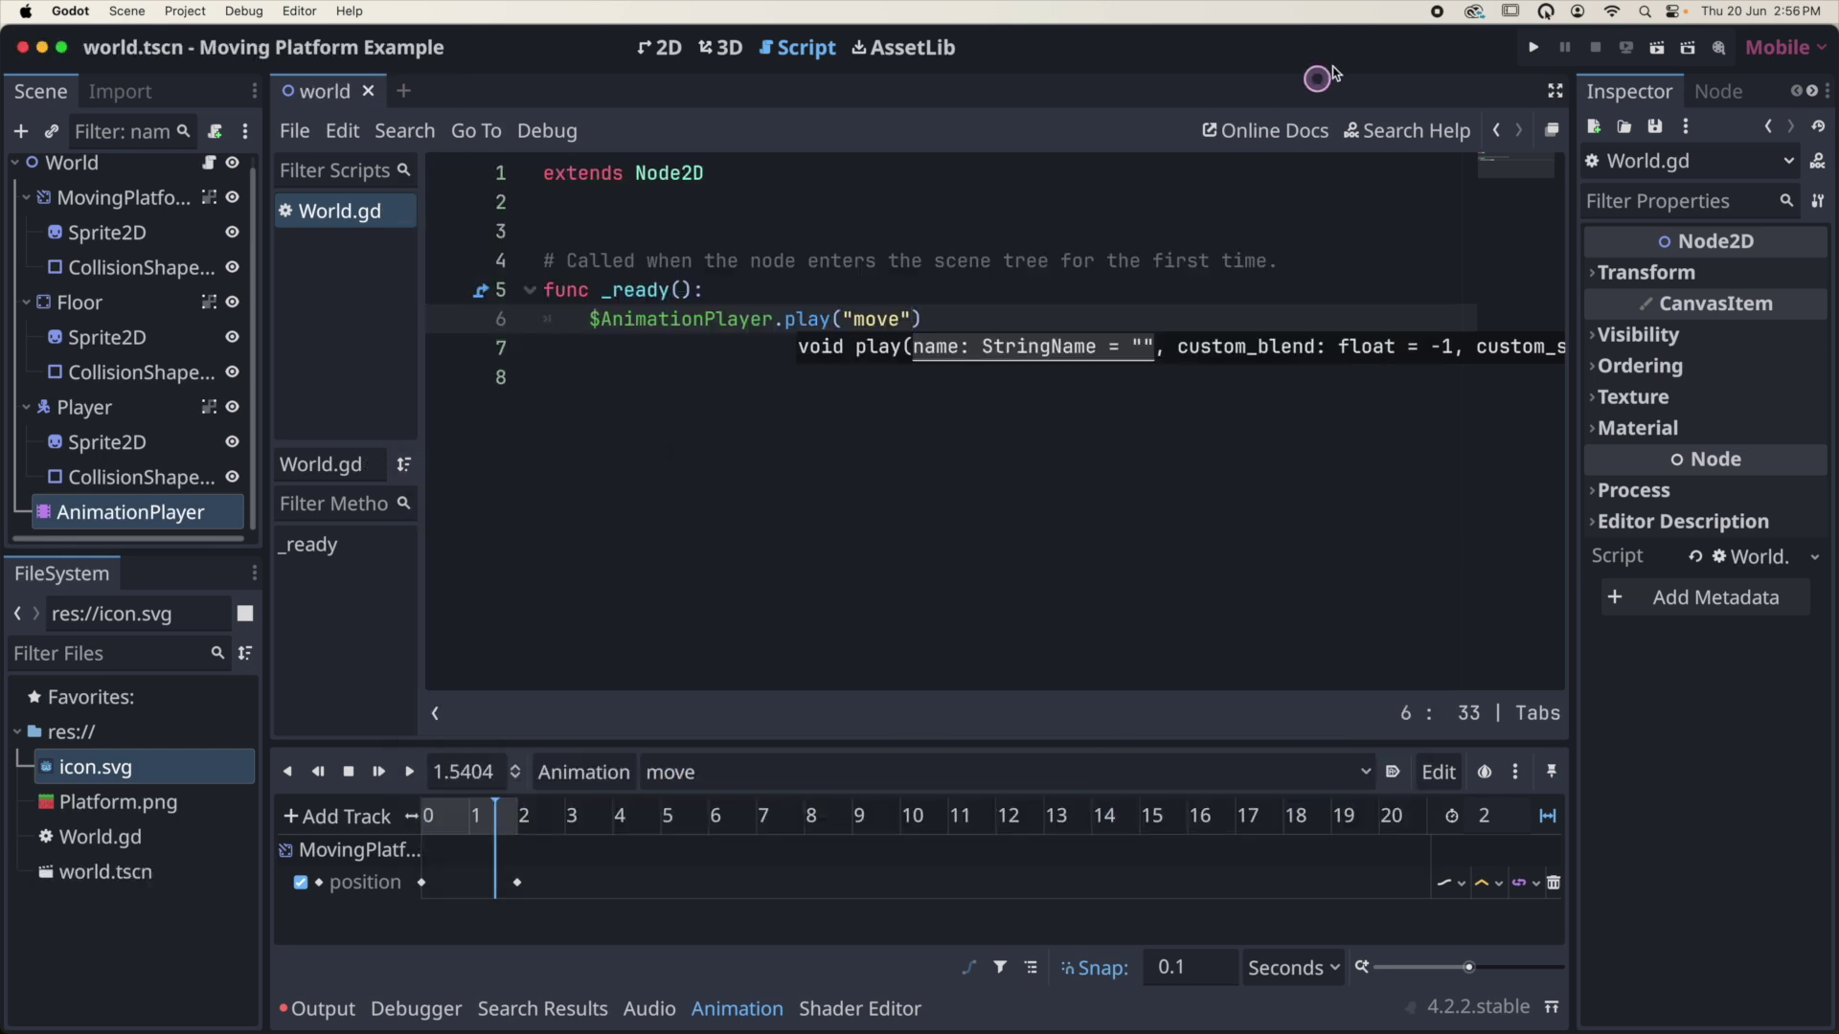
pyautogui.click(1533, 48)
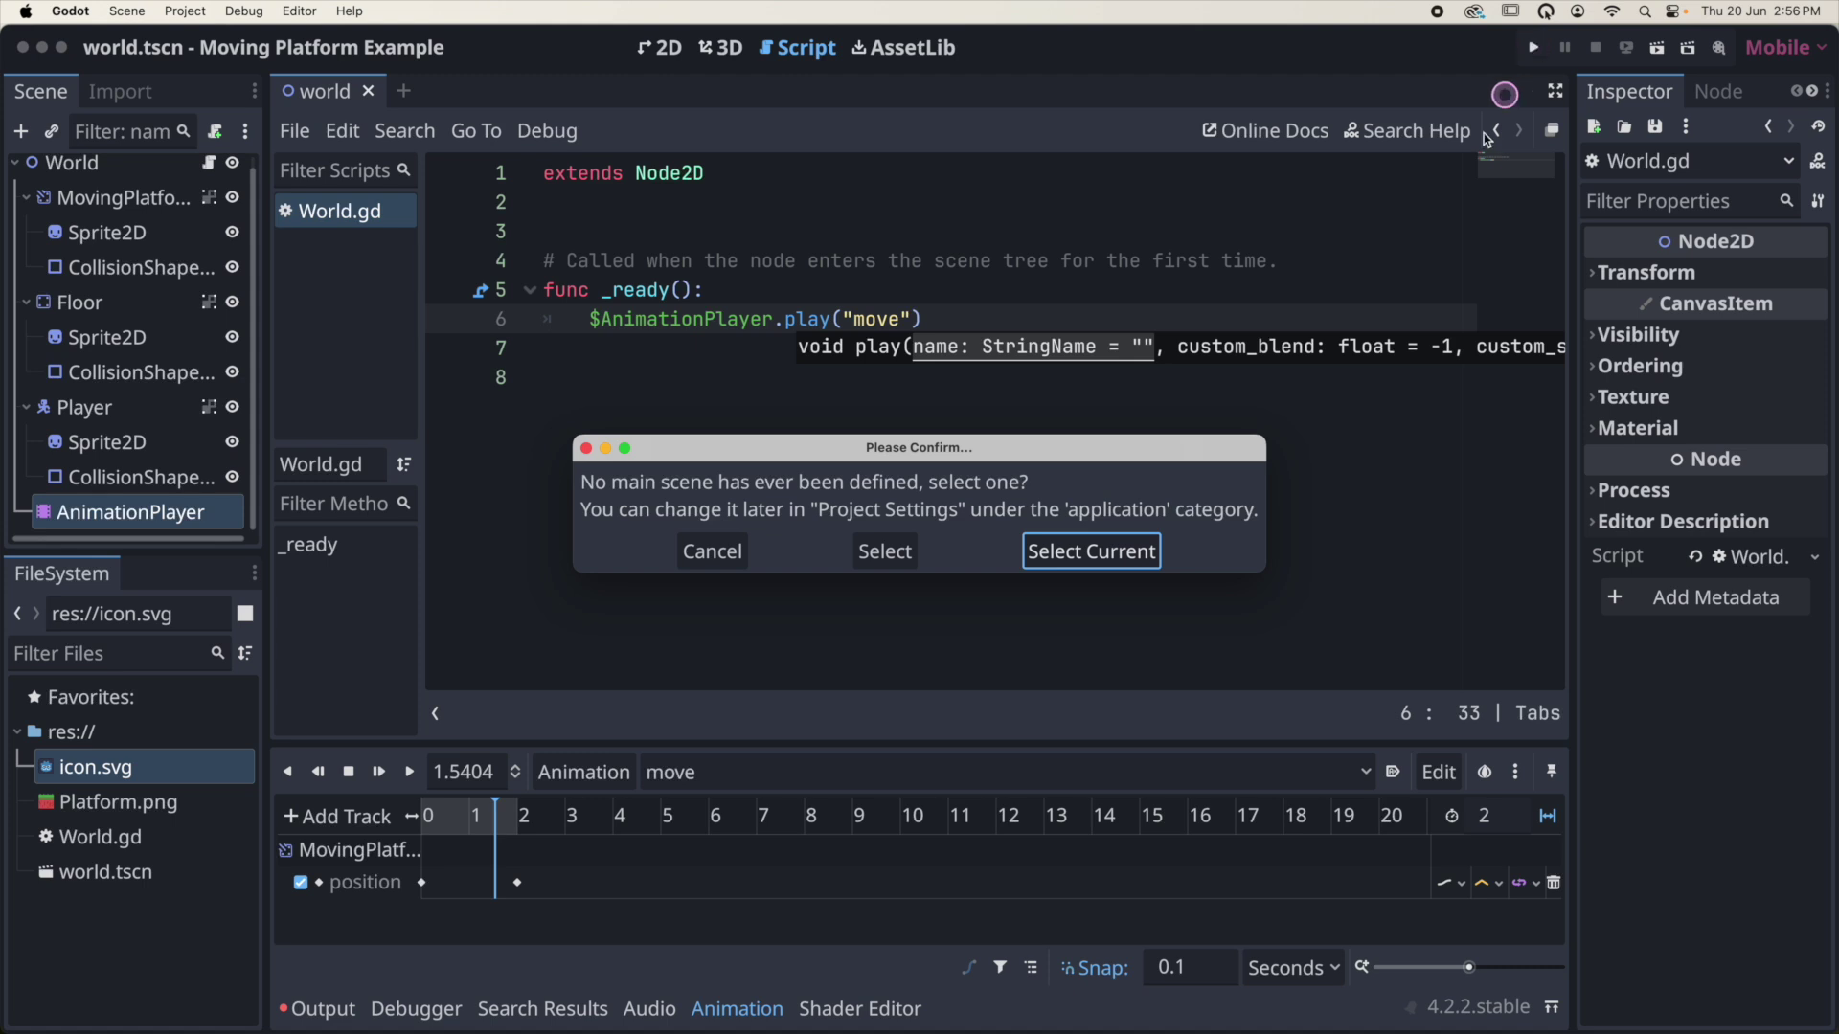
pyautogui.click(1069, 561)
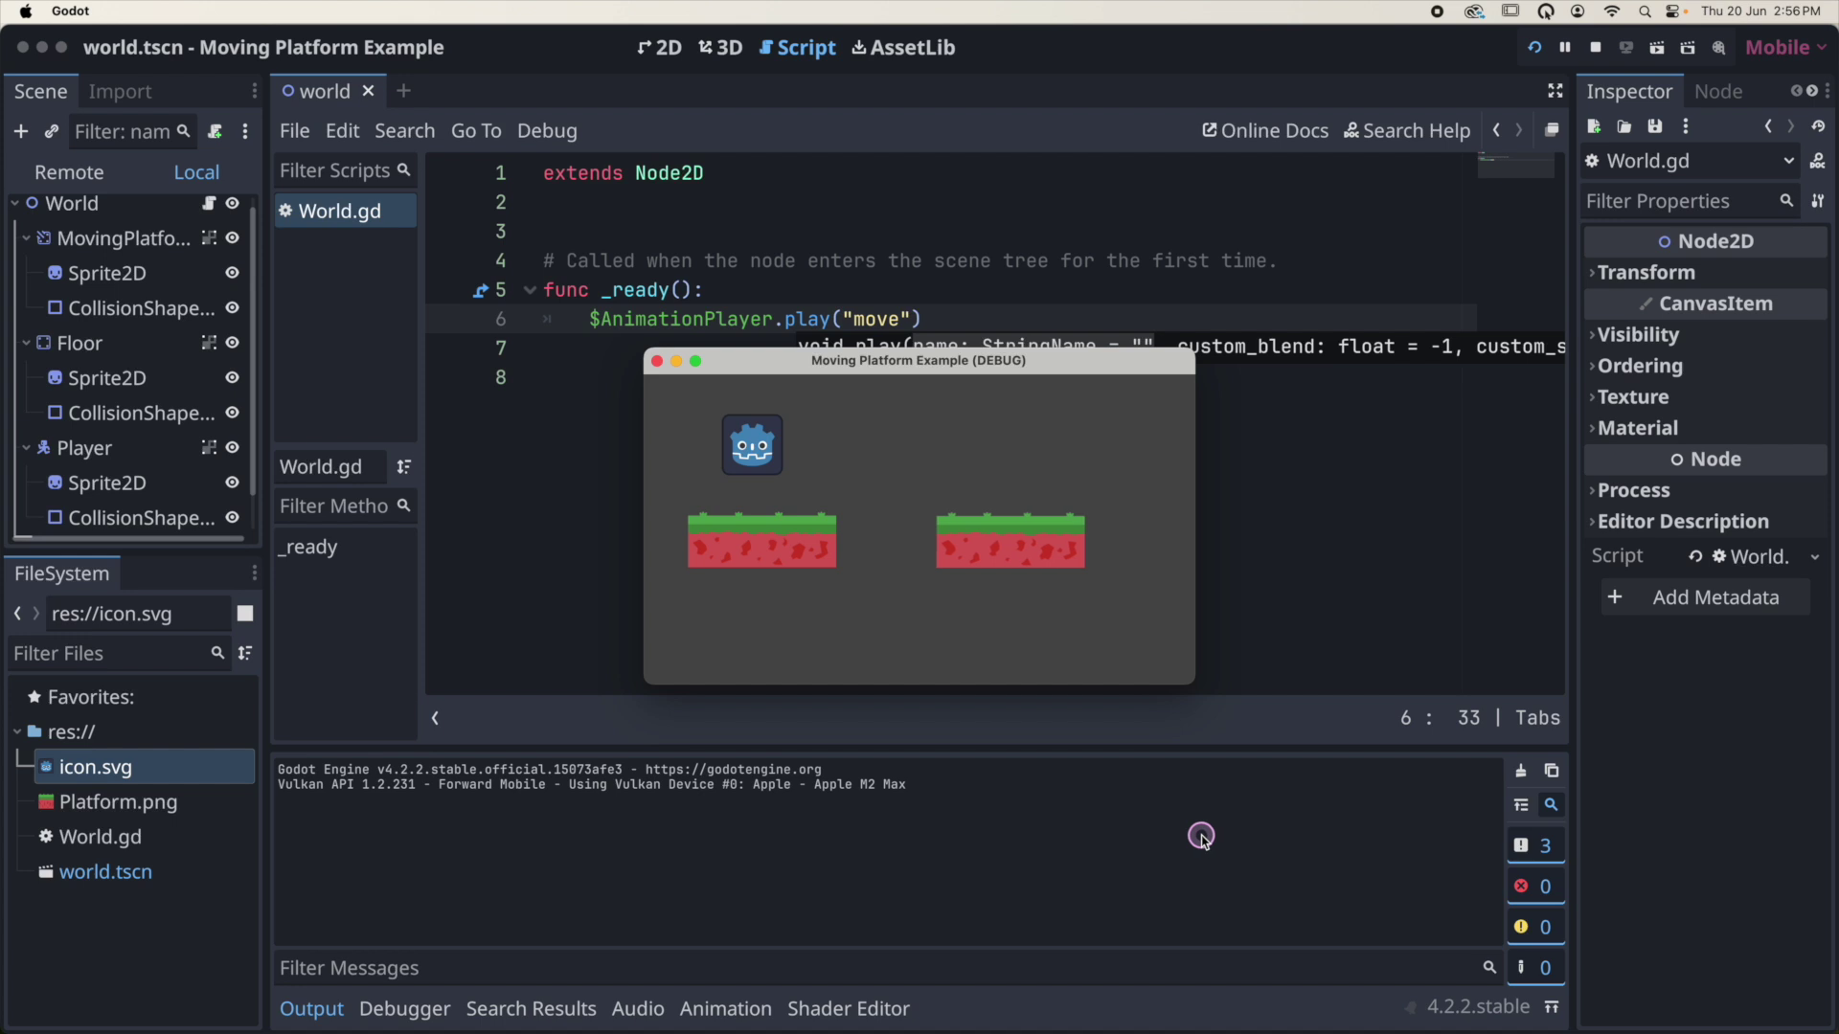
pyautogui.click(657, 361)
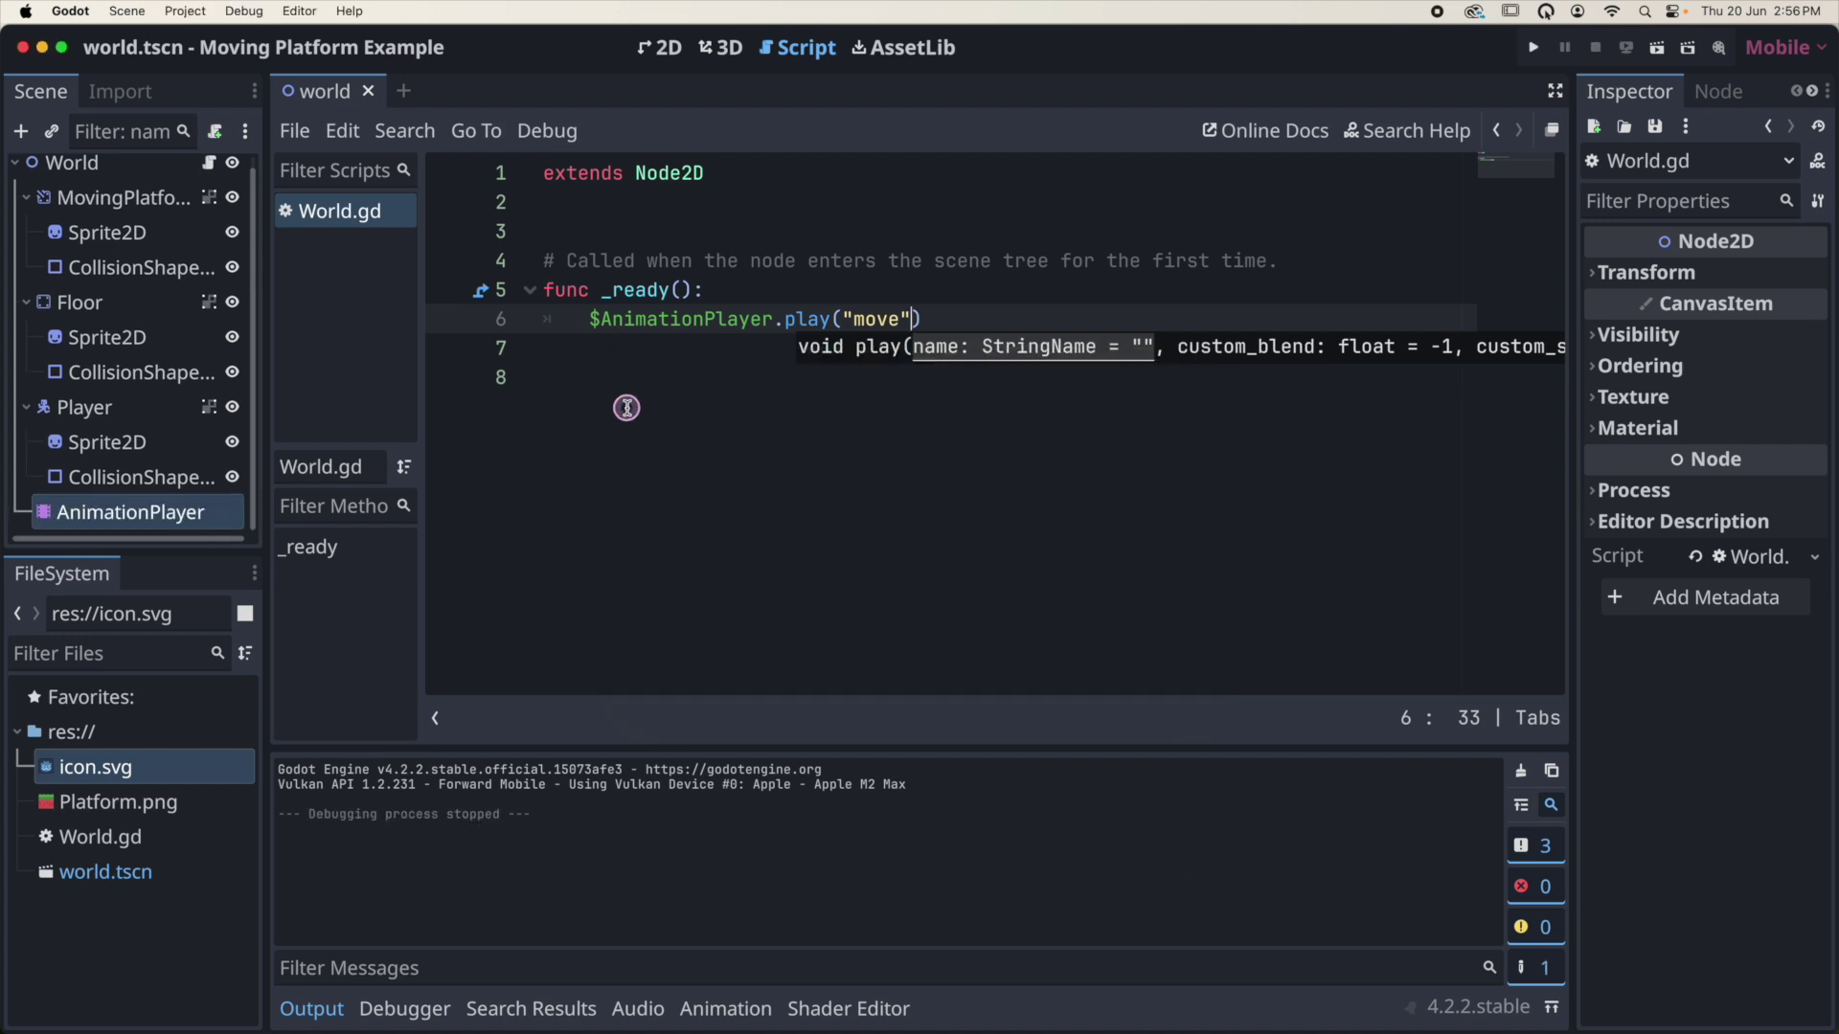
pyautogui.click(107, 407)
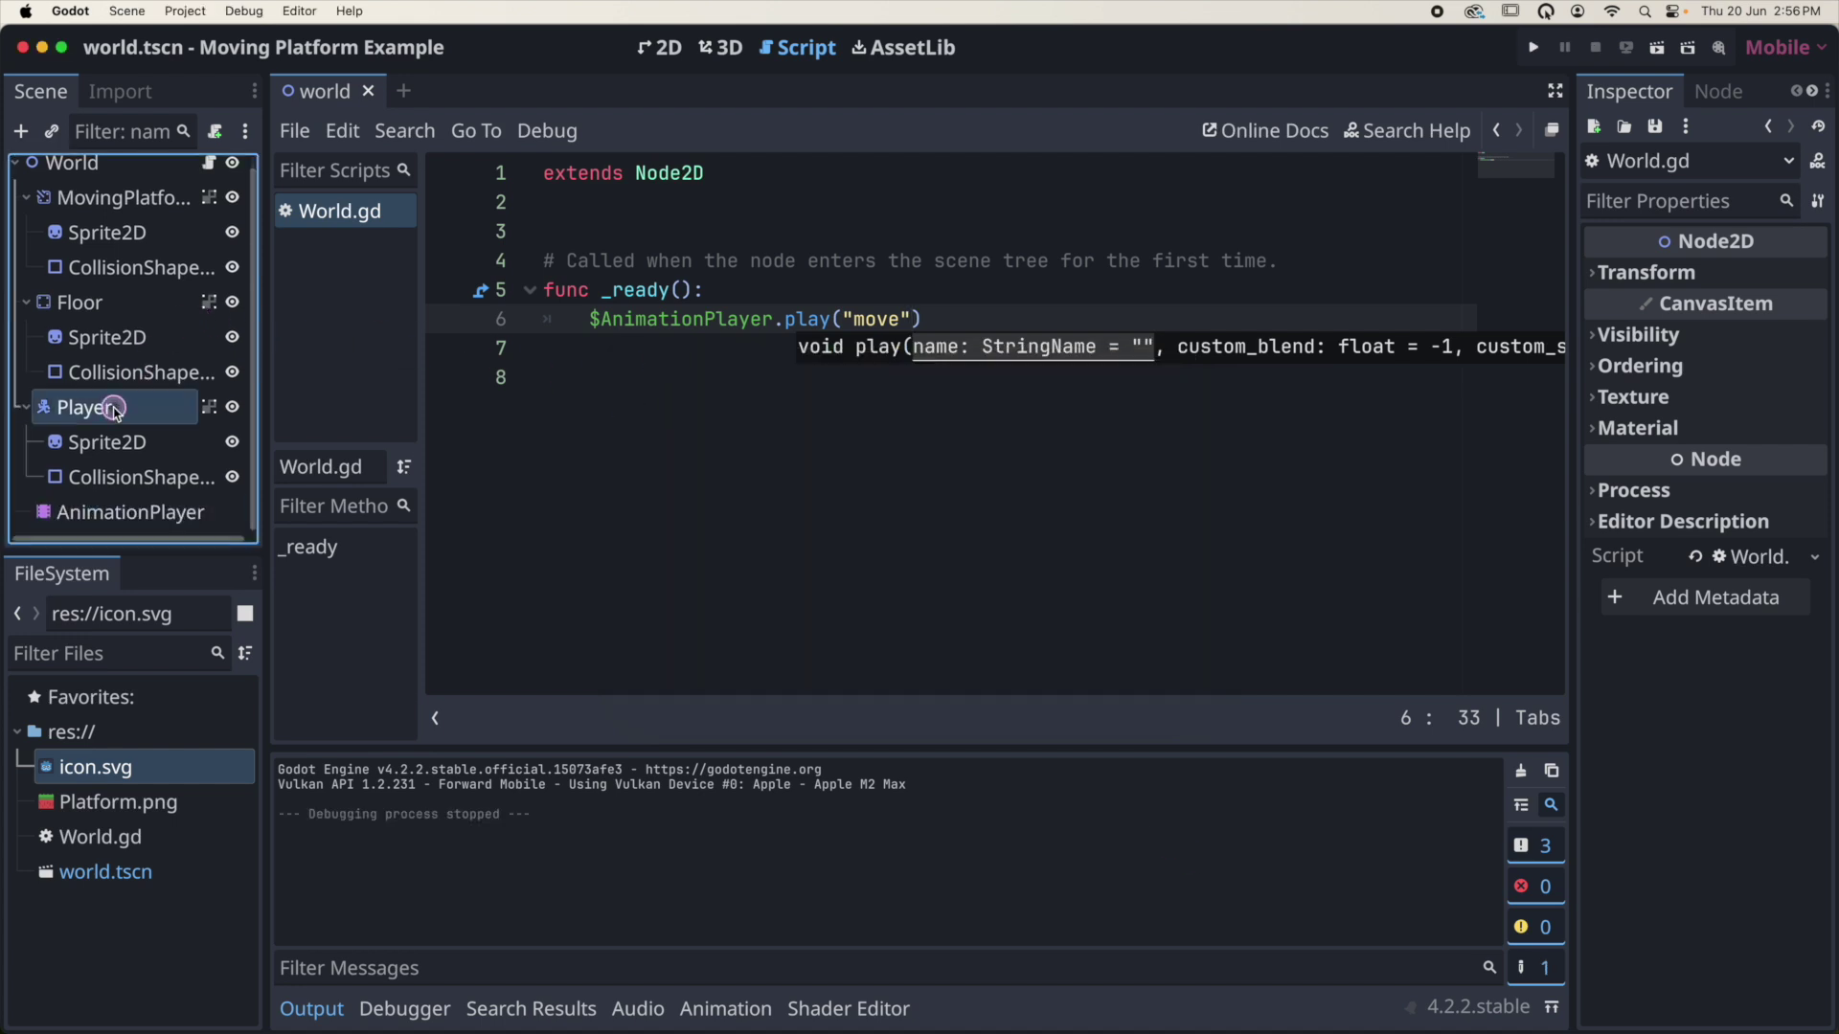
# Attach a Player.gd script from the Basic Movement template to Player and run the game
pyautogui.click(218, 134)
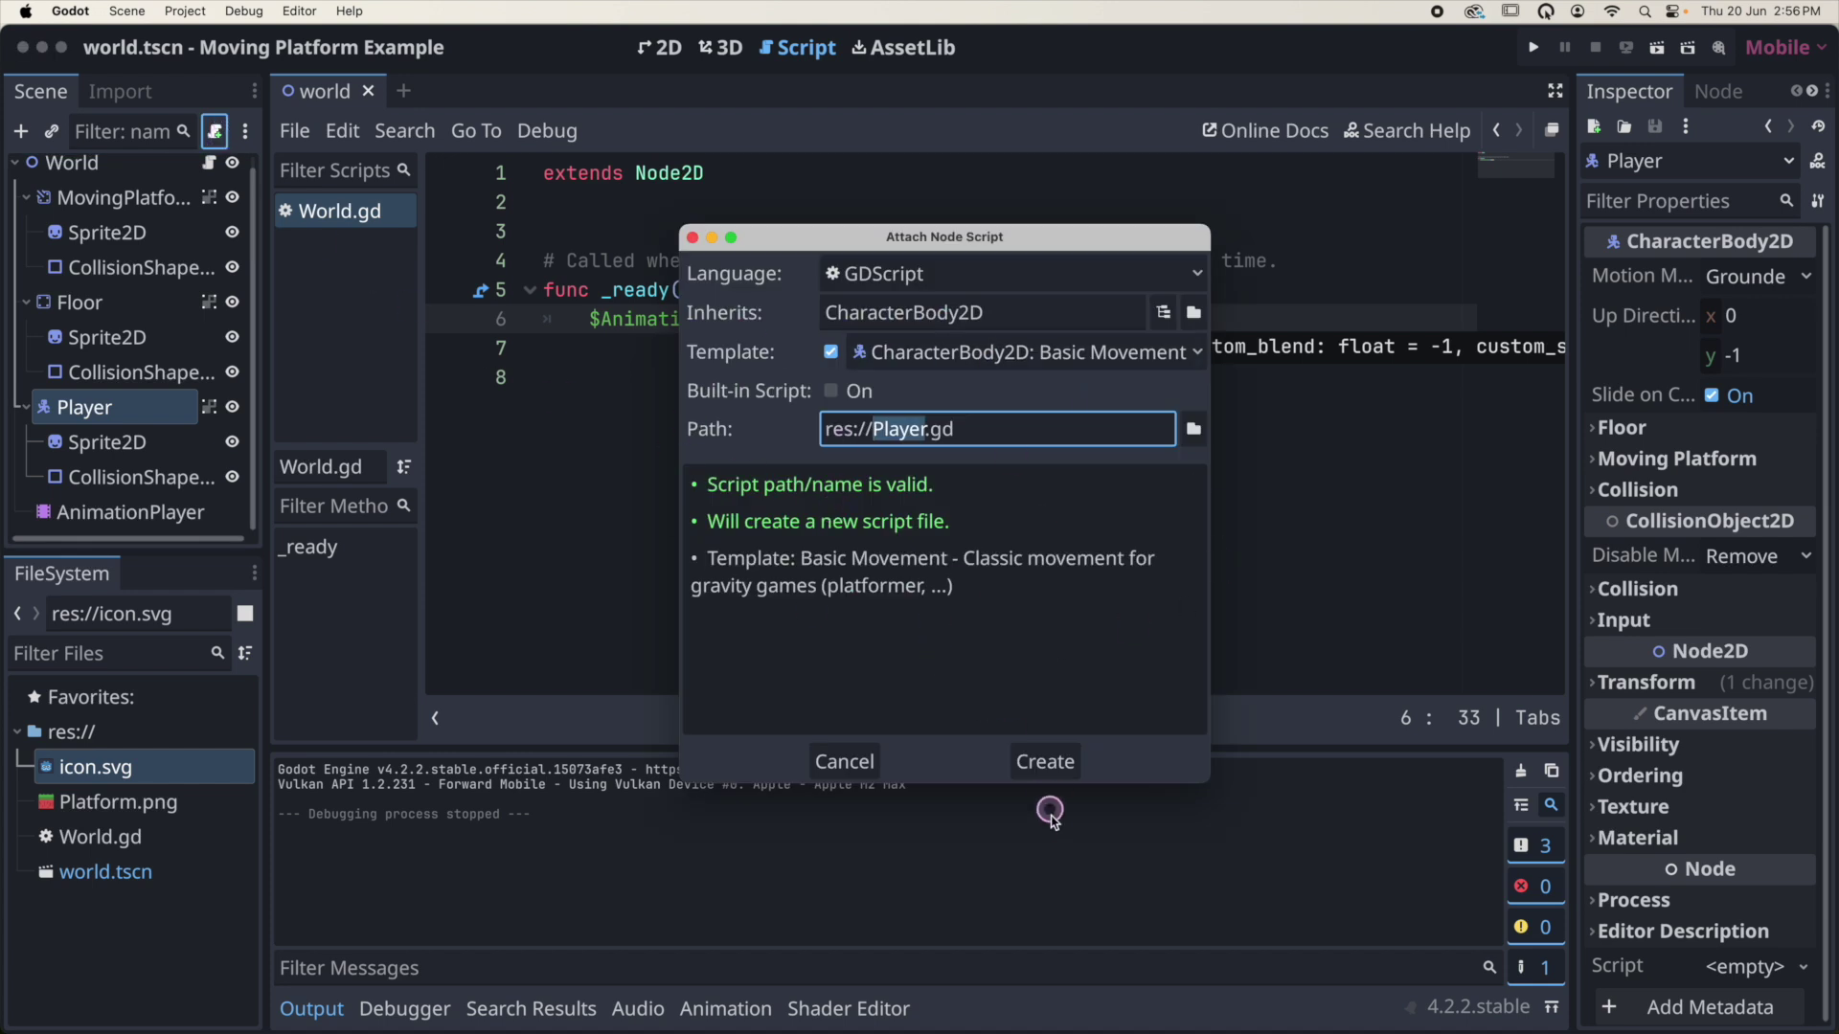
pyautogui.click(1047, 764)
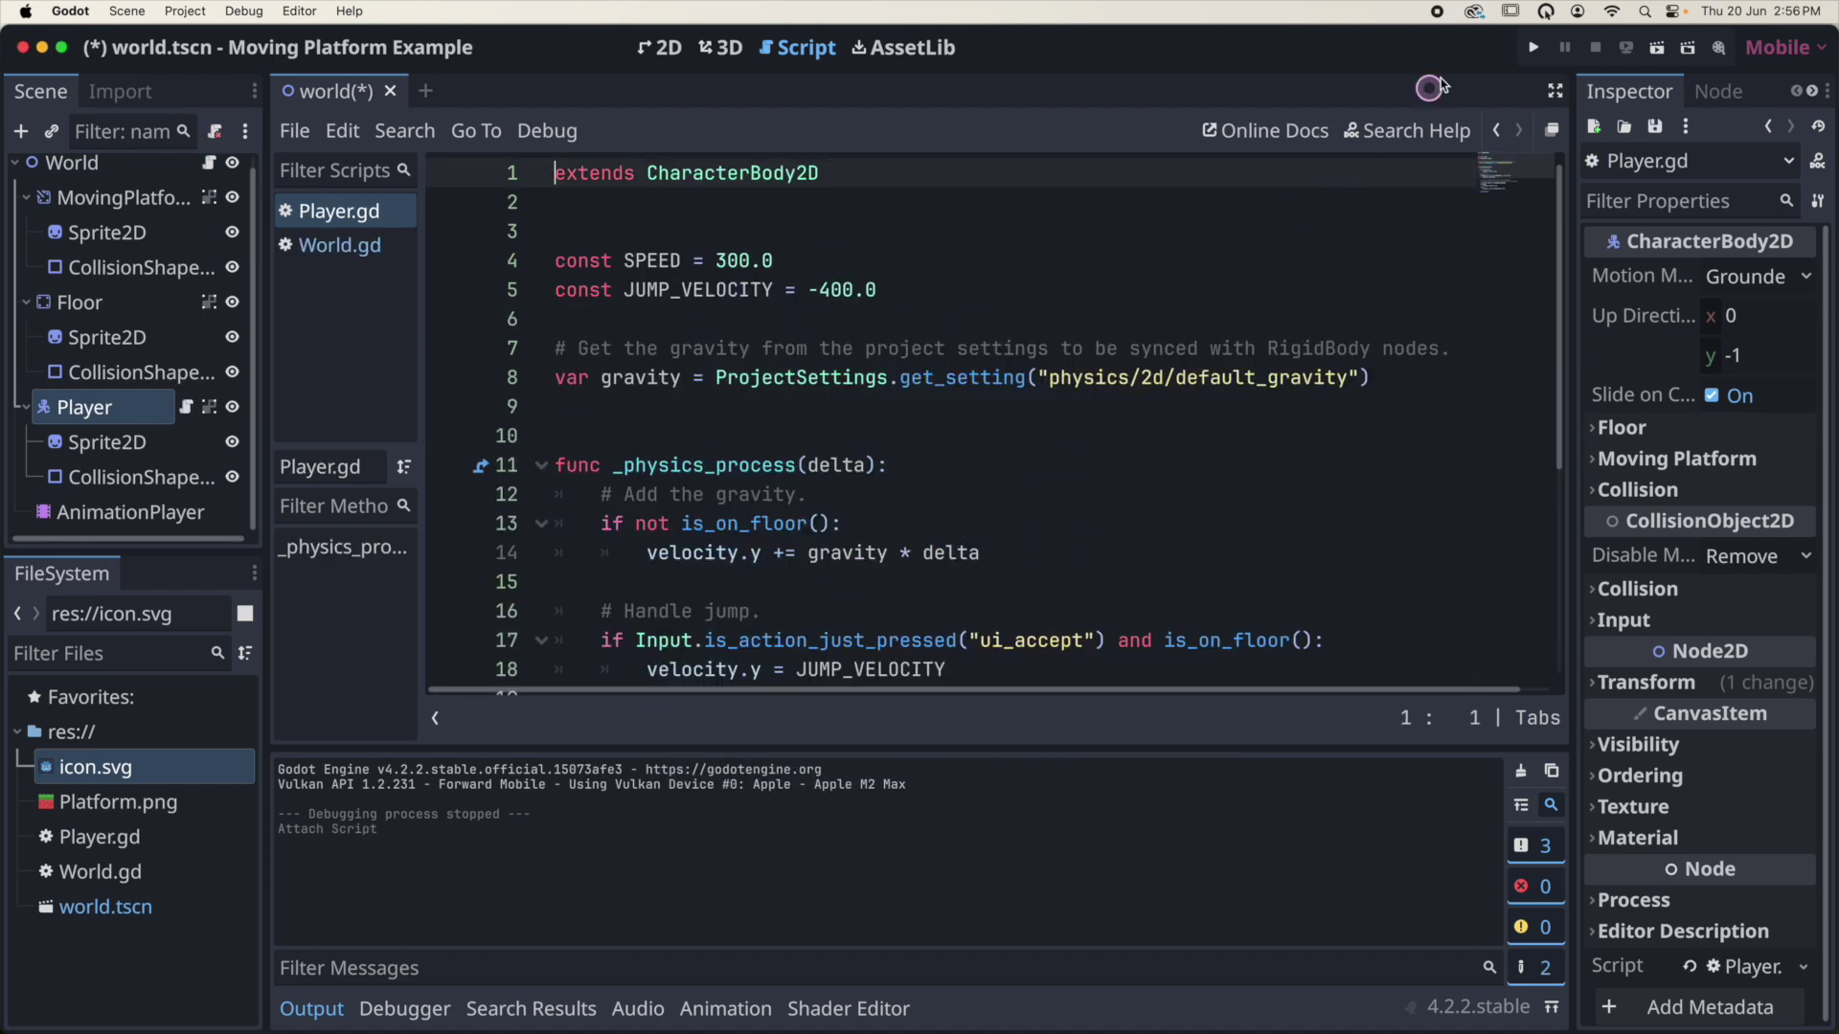
pyautogui.click(1534, 48)
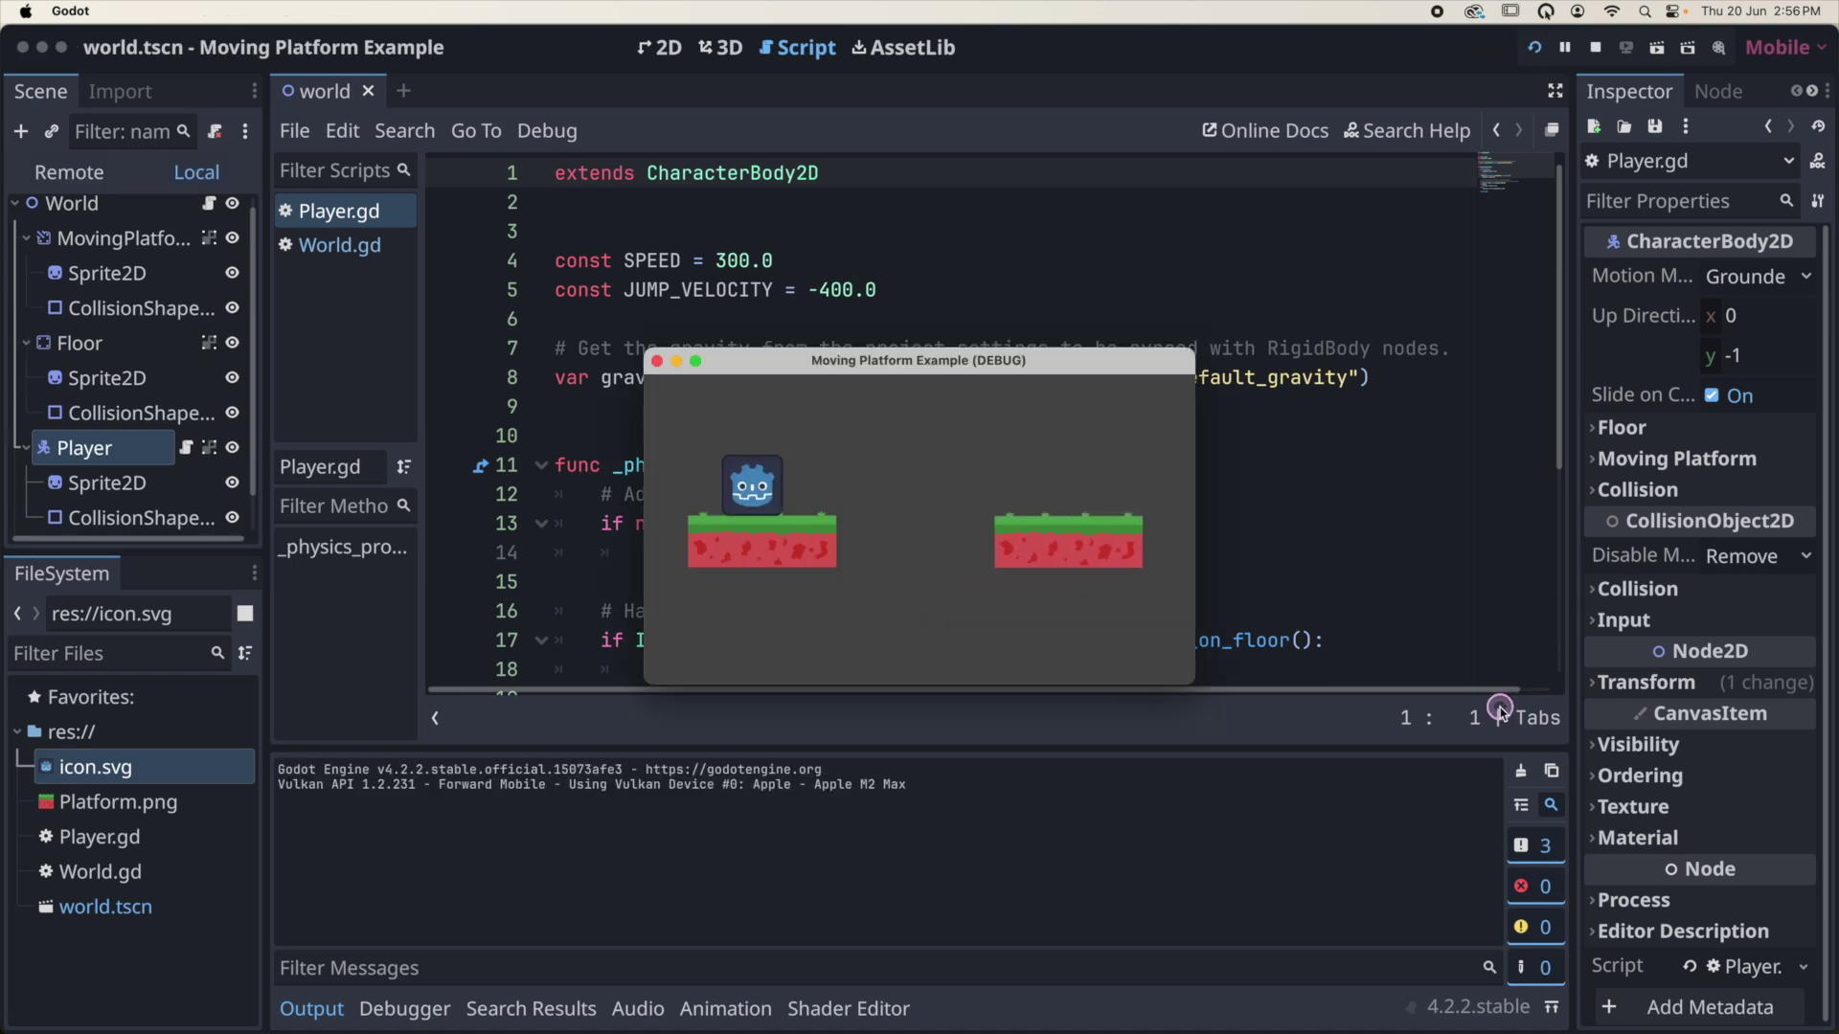
# Walk the player right and left, then jump onto the moving platform
pyautogui.press('Right')
pyautogui.press('Left')
pyautogui.press('Right')
pyautogui.press('Right')
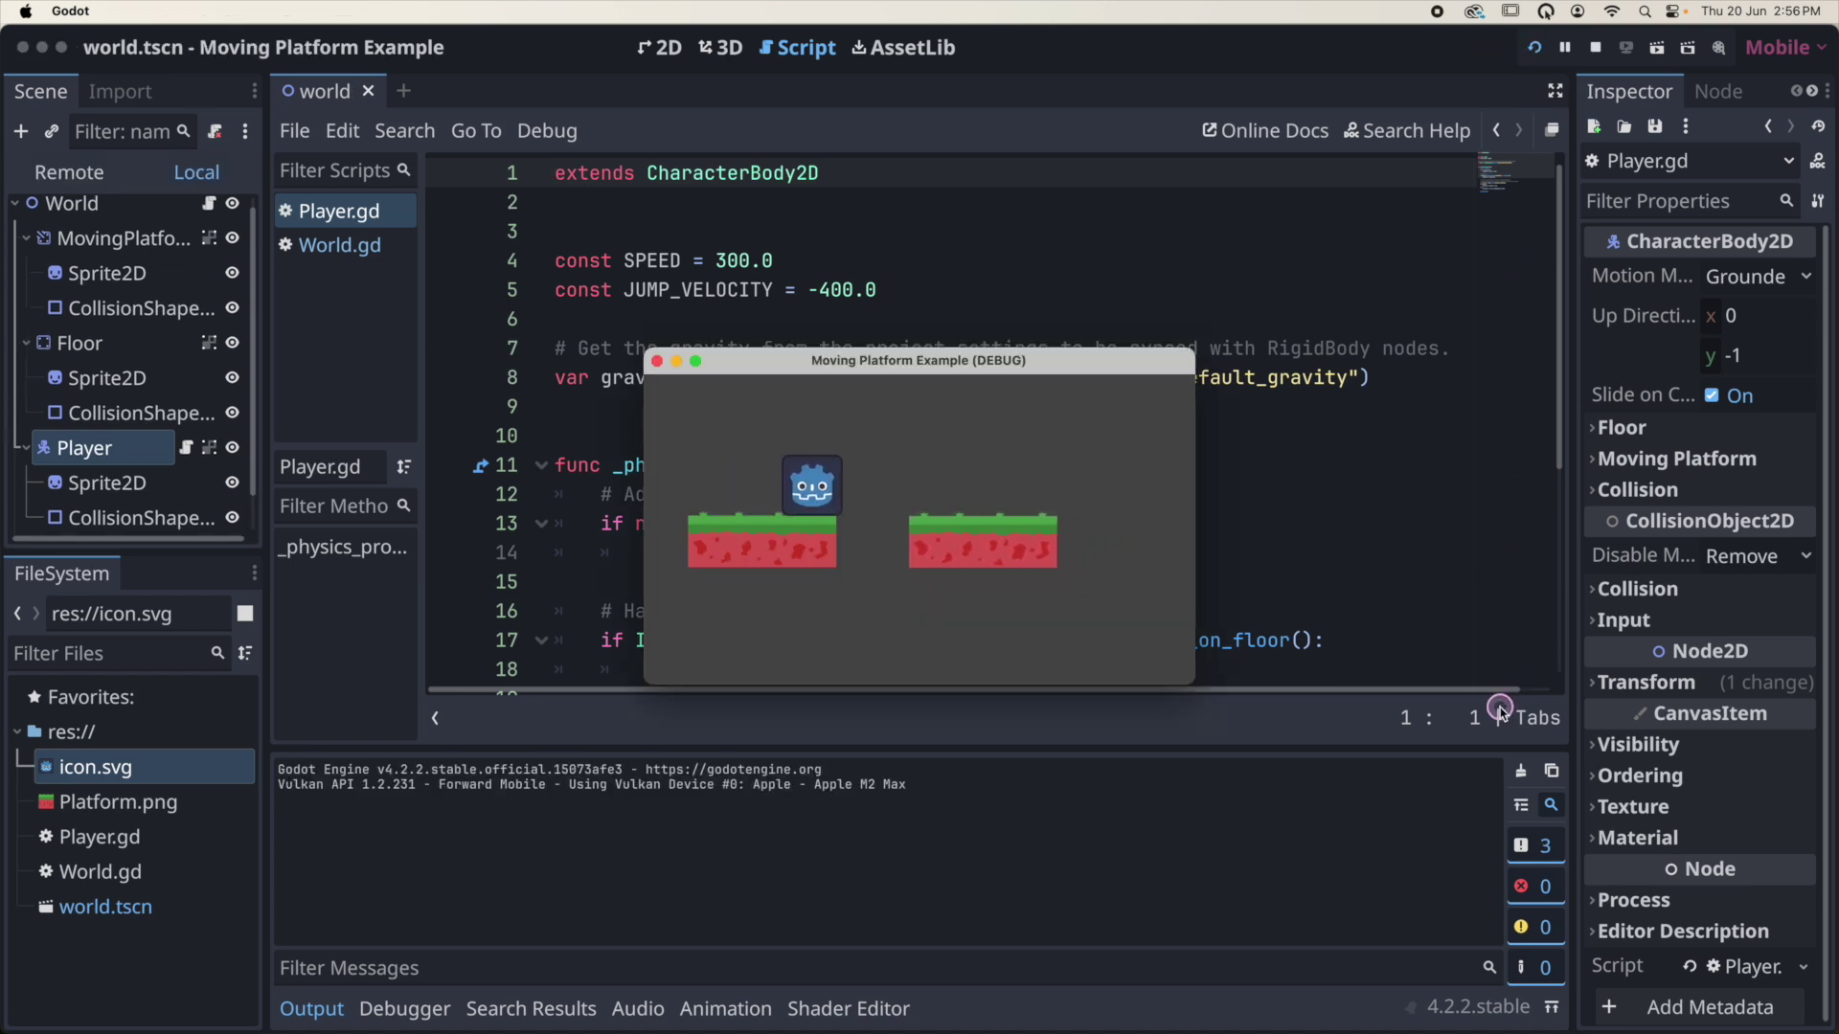
pyautogui.press('Right')
pyautogui.press('space')
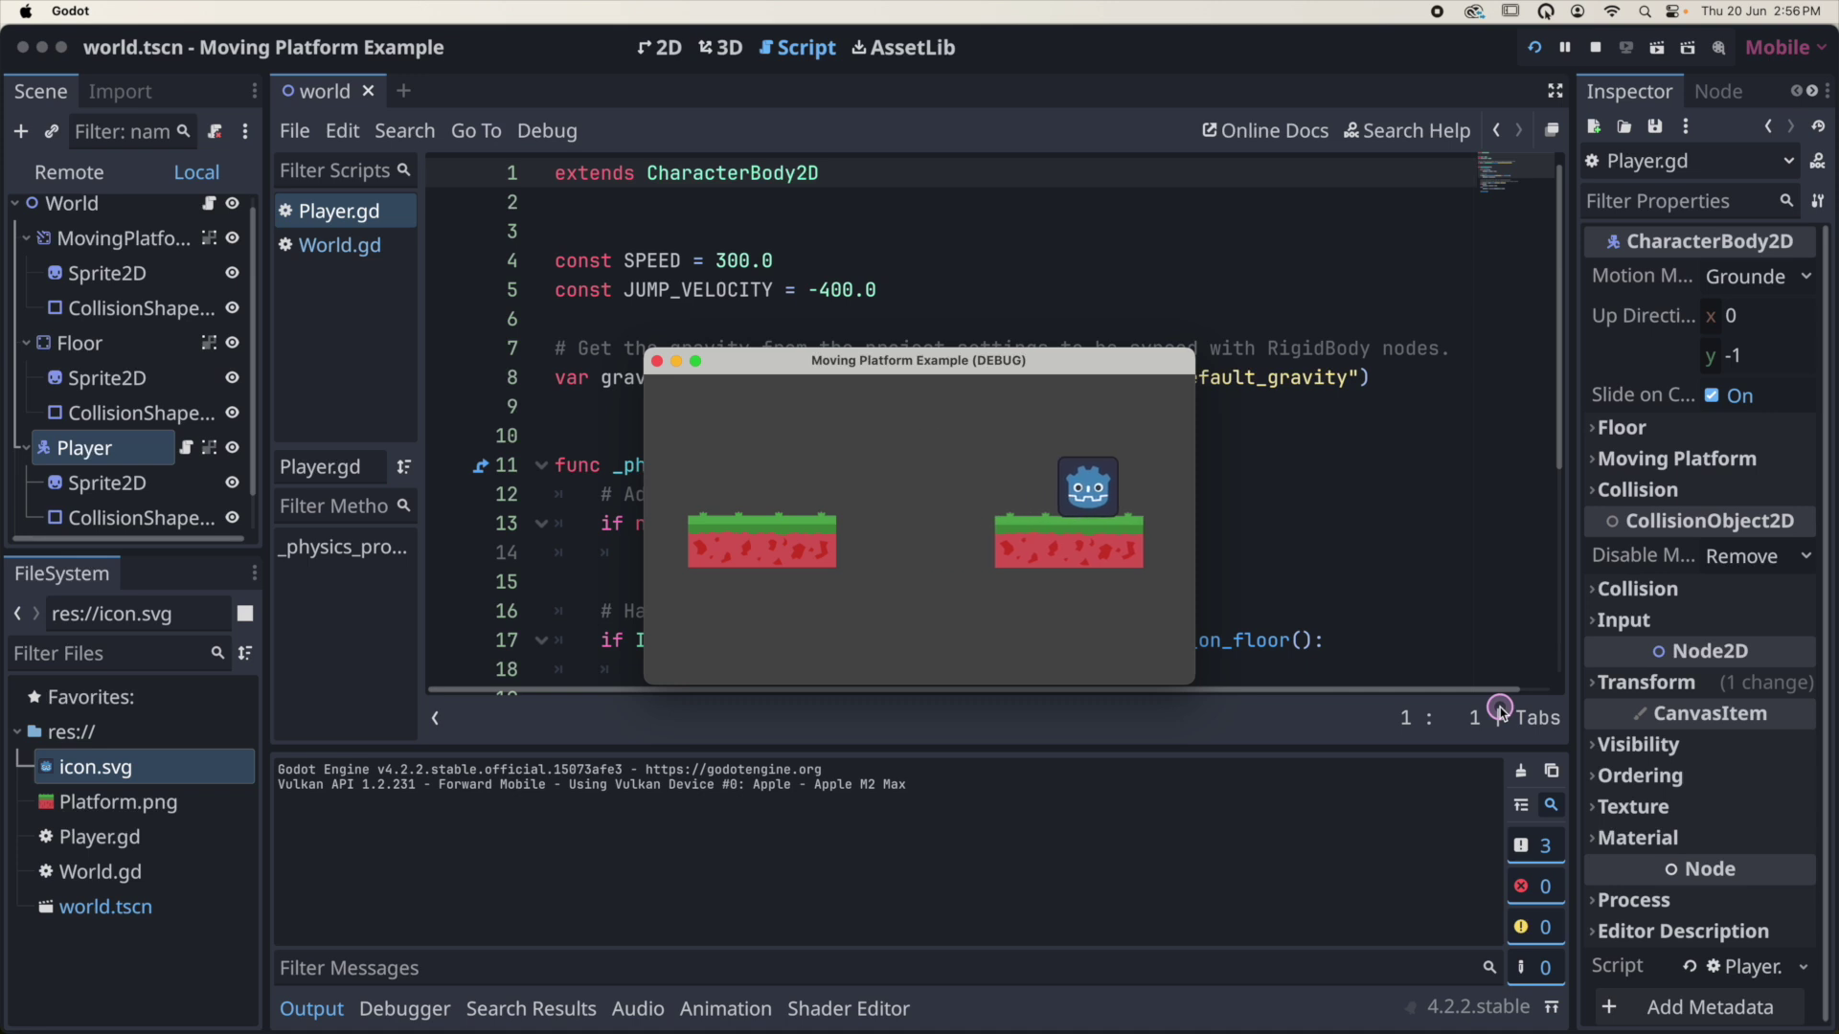